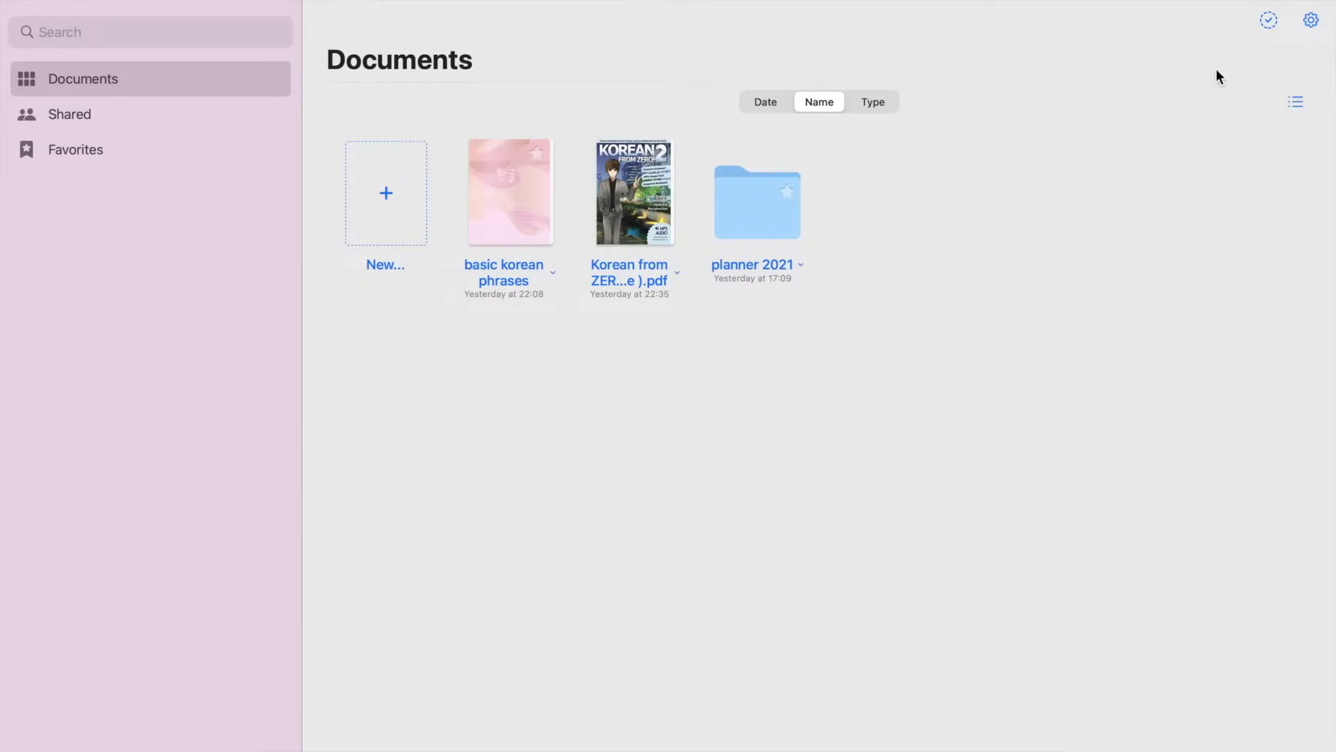
In Notebook Templates, try Blank, Dotted, Squared, Ruled Narrow and Ruled Wide as the default paper.
click(1312, 21)
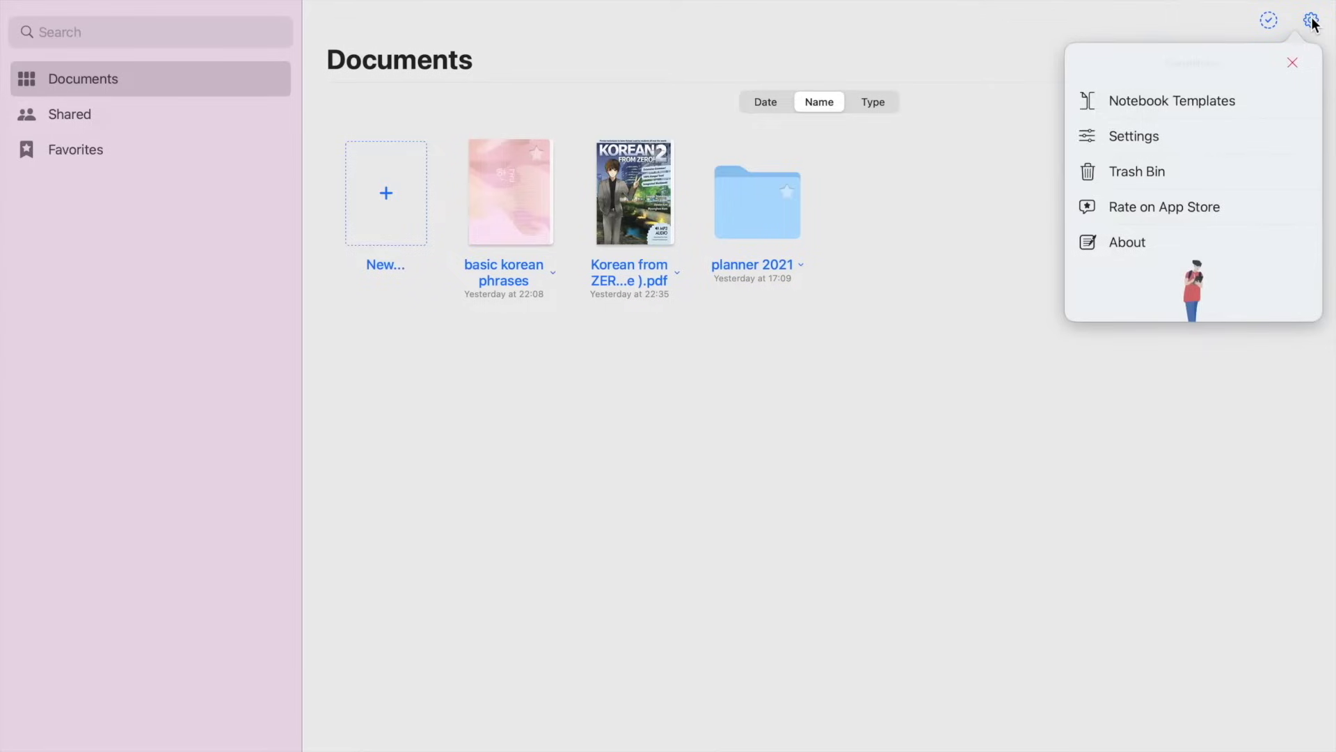
click(1205, 107)
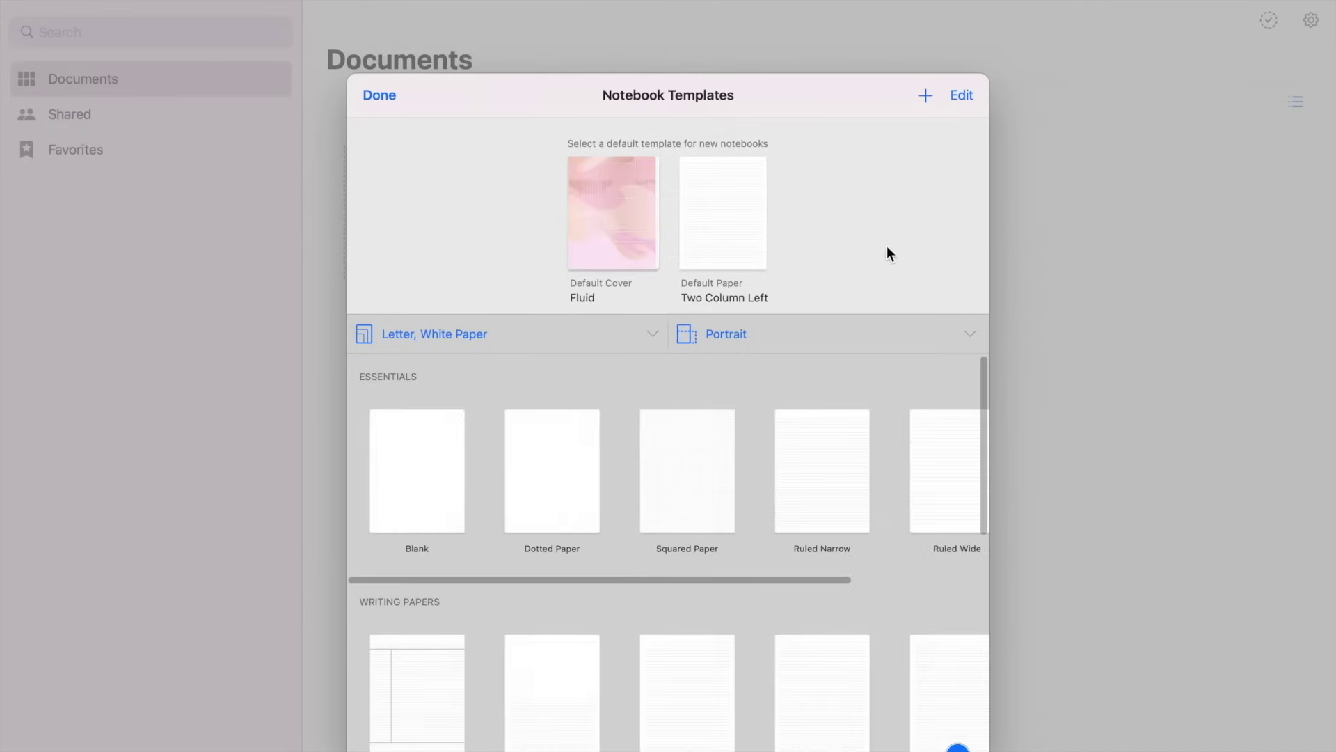
scroll(557, 407, down, 1)
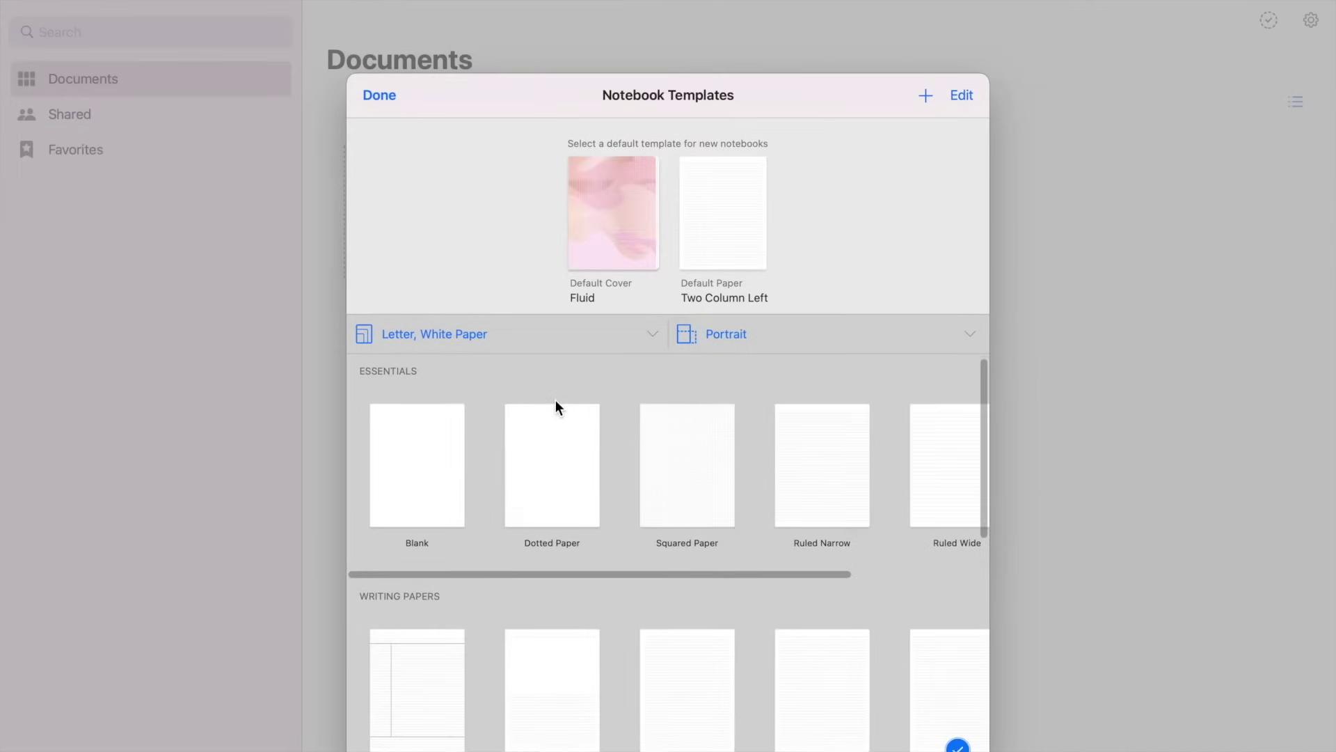
click(429, 476)
click(565, 489)
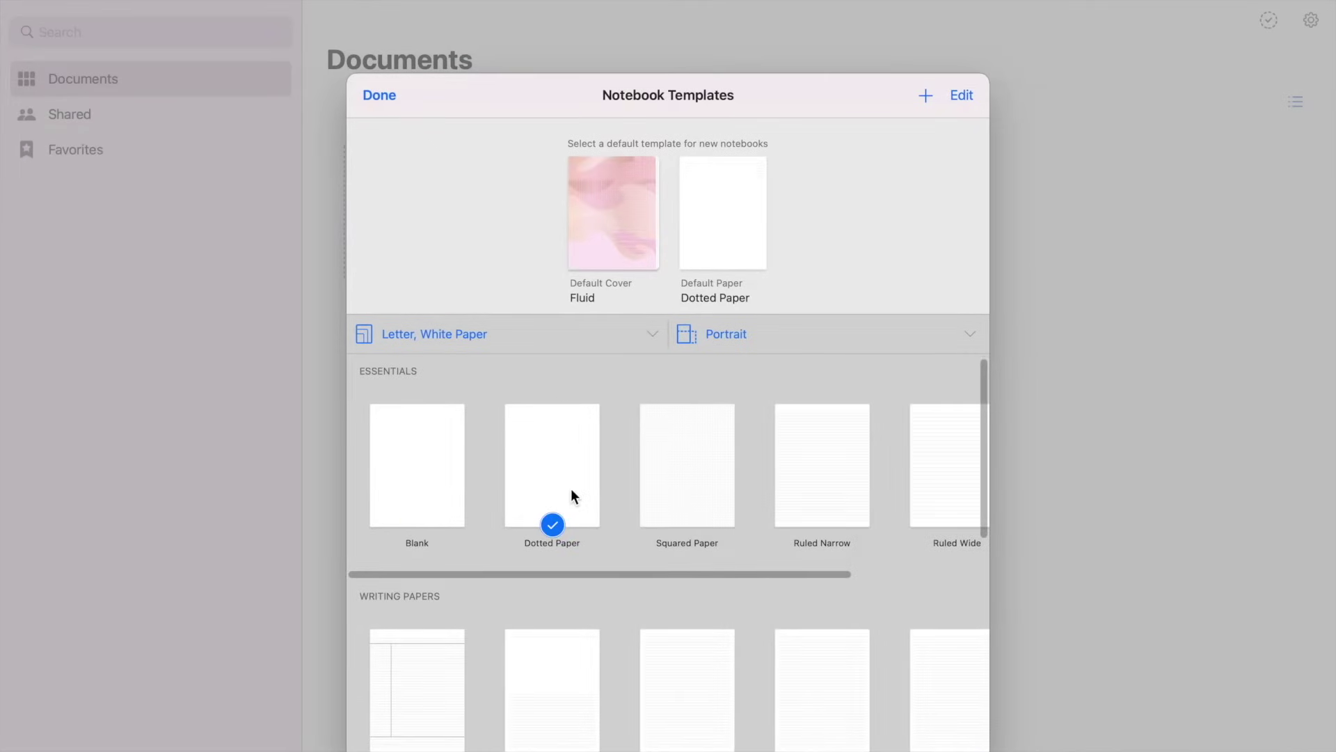
click(689, 507)
click(808, 525)
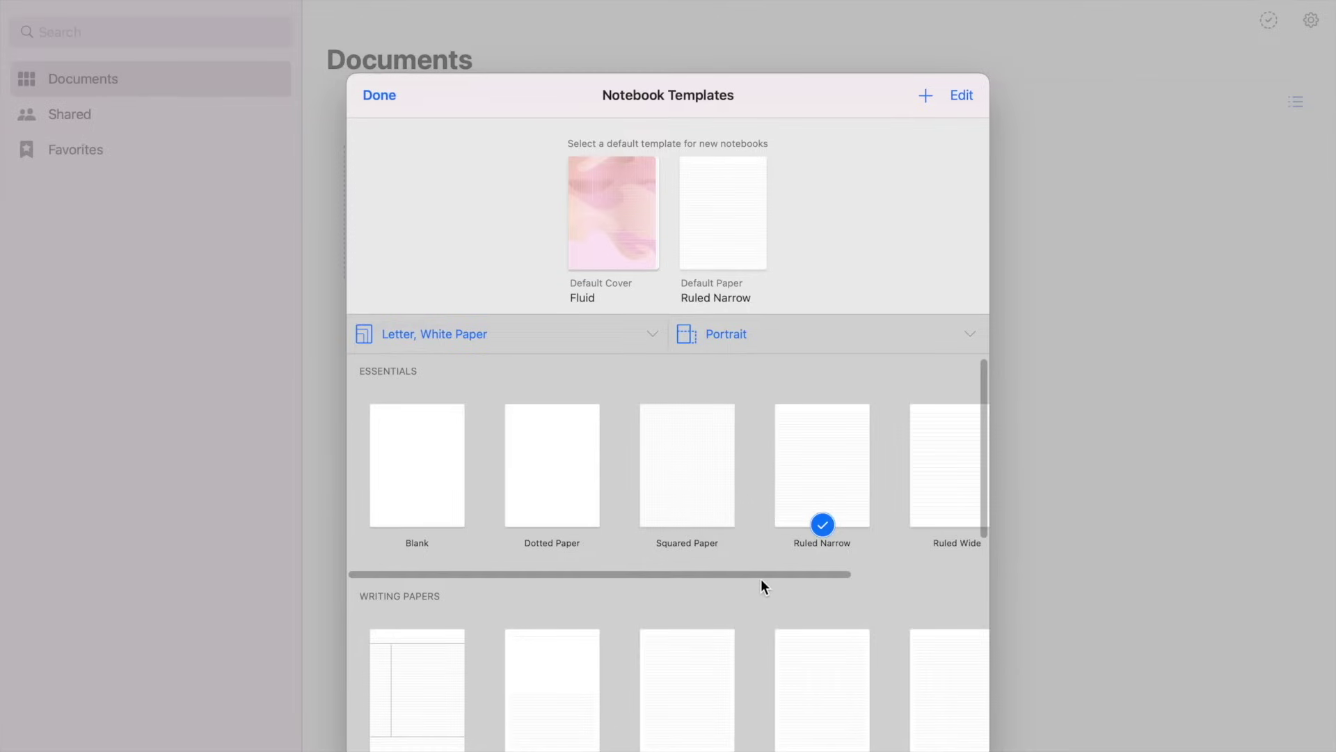
drag(760, 575, 904, 578)
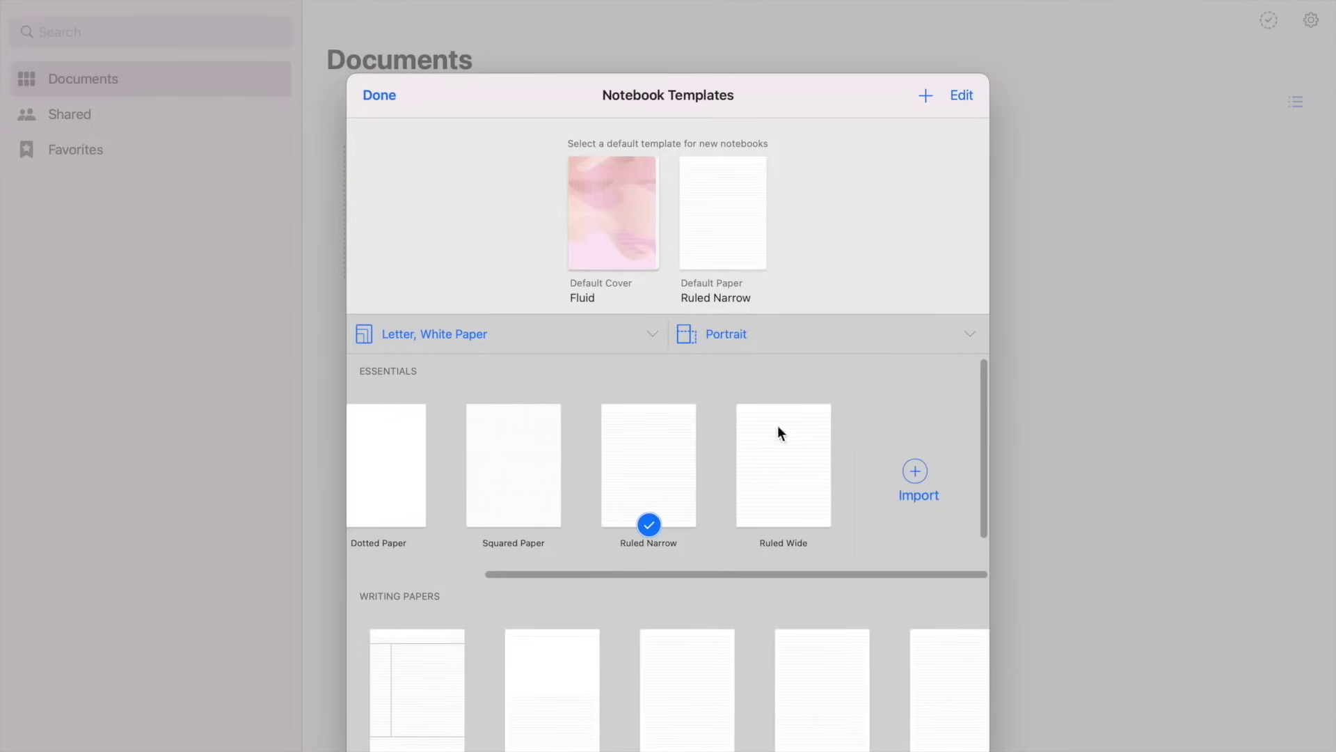
click(822, 502)
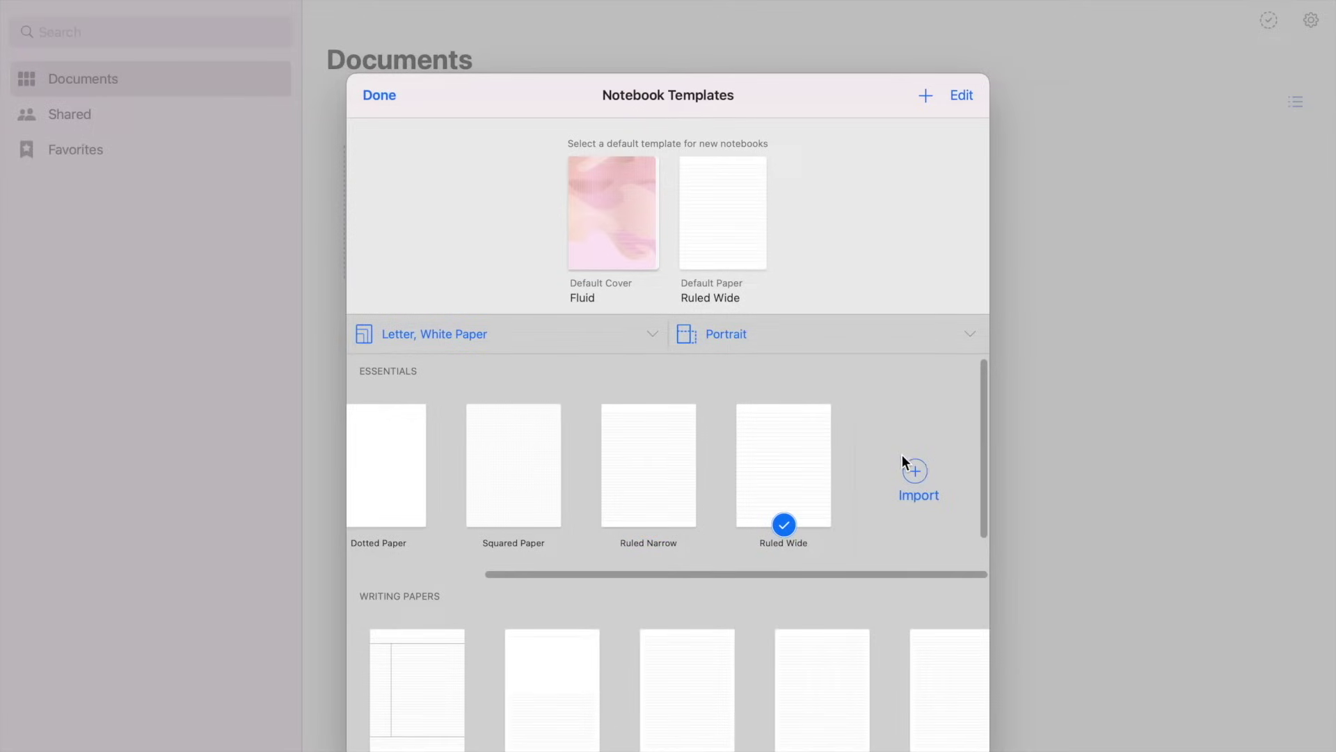
drag(703, 577, 586, 570)
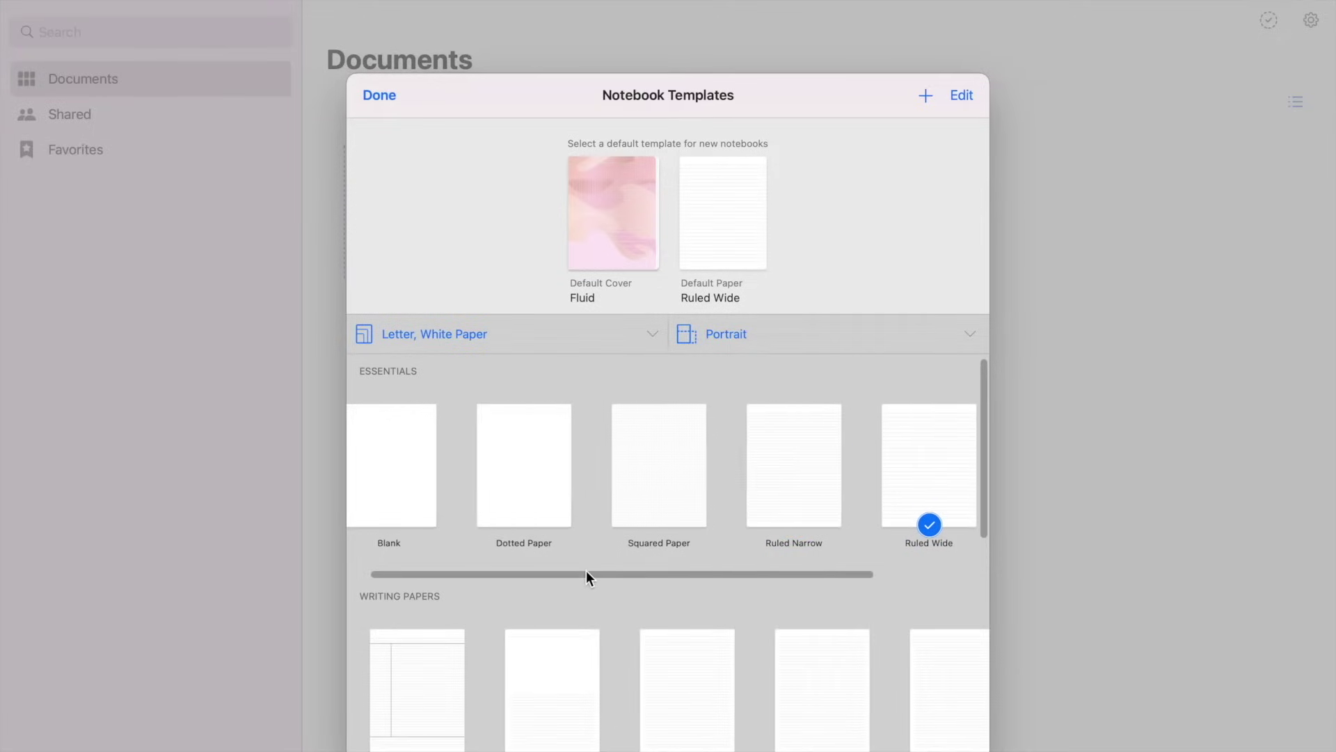
After trying Cornell, settle on Three Column as the default Writing Paper.
scroll(583, 571, down, 5)
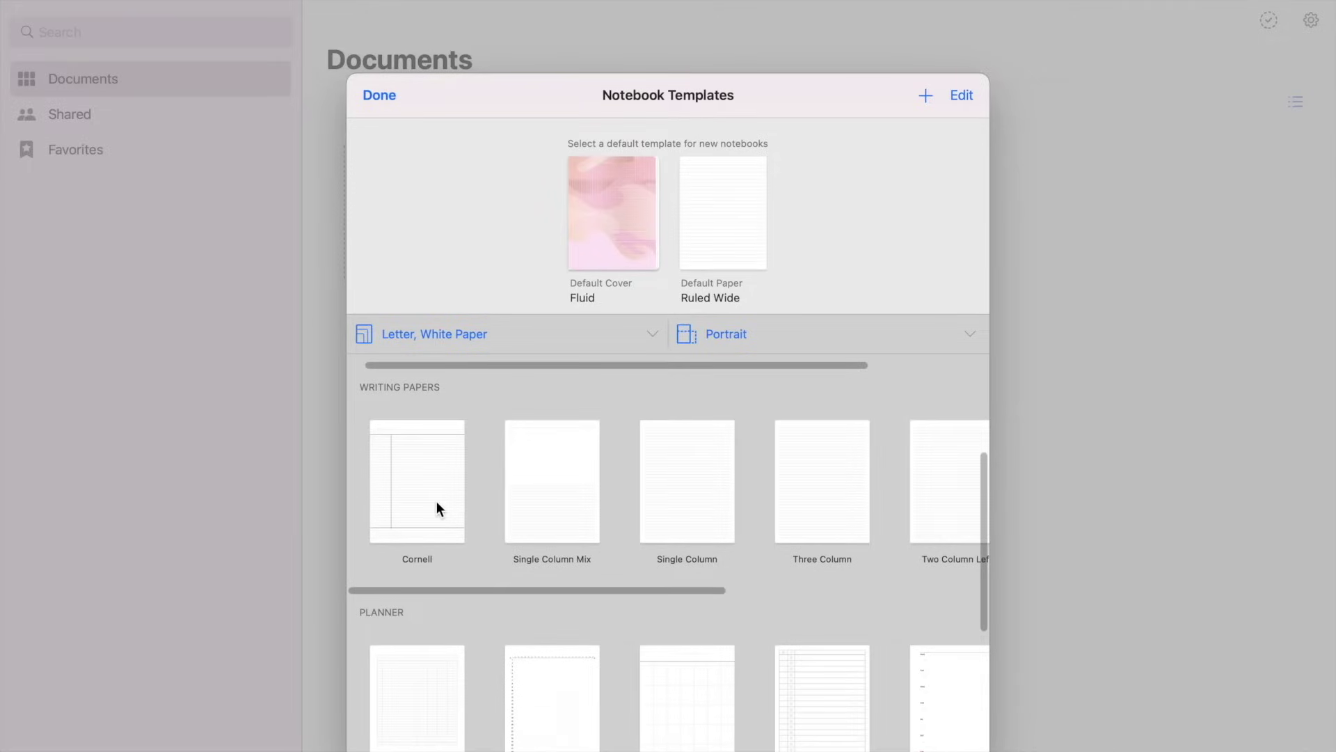
click(436, 502)
click(822, 501)
scroll(934, 515, down, 3)
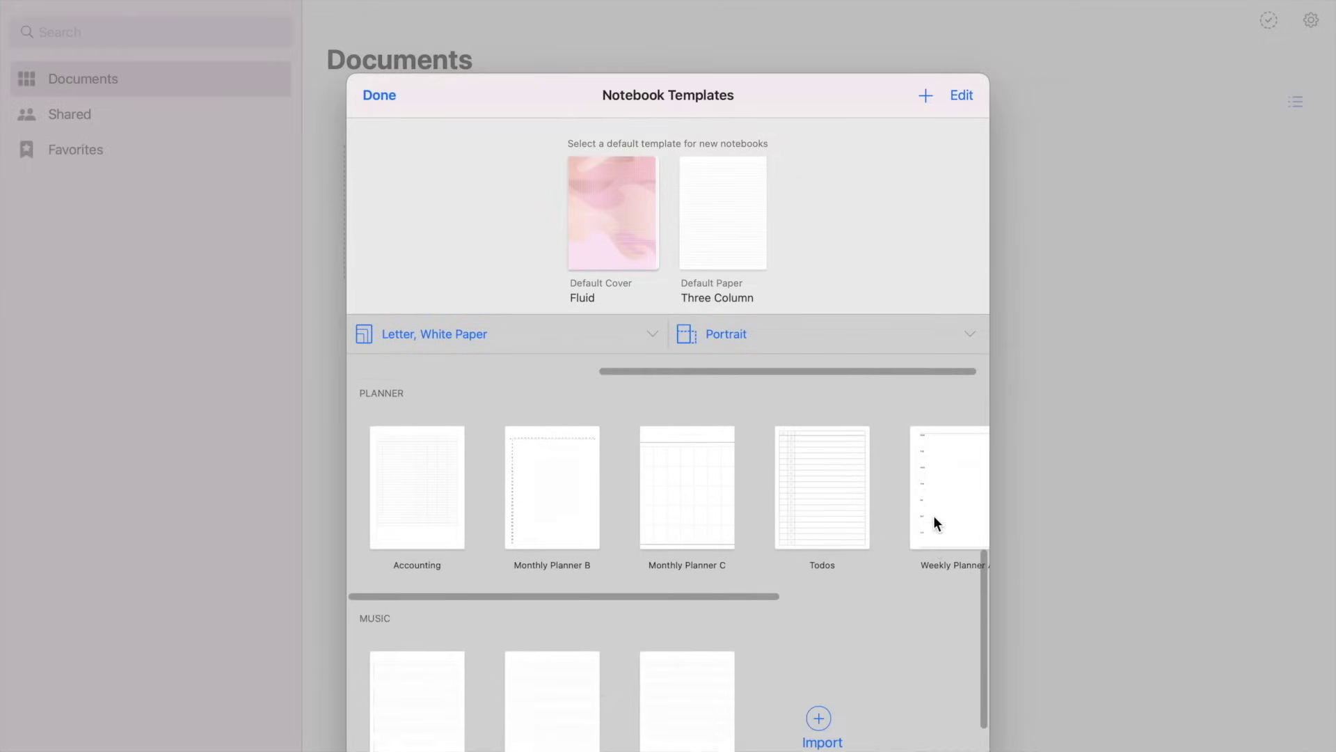
scroll(868, 478, right, 5)
scroll(782, 374, up, 10)
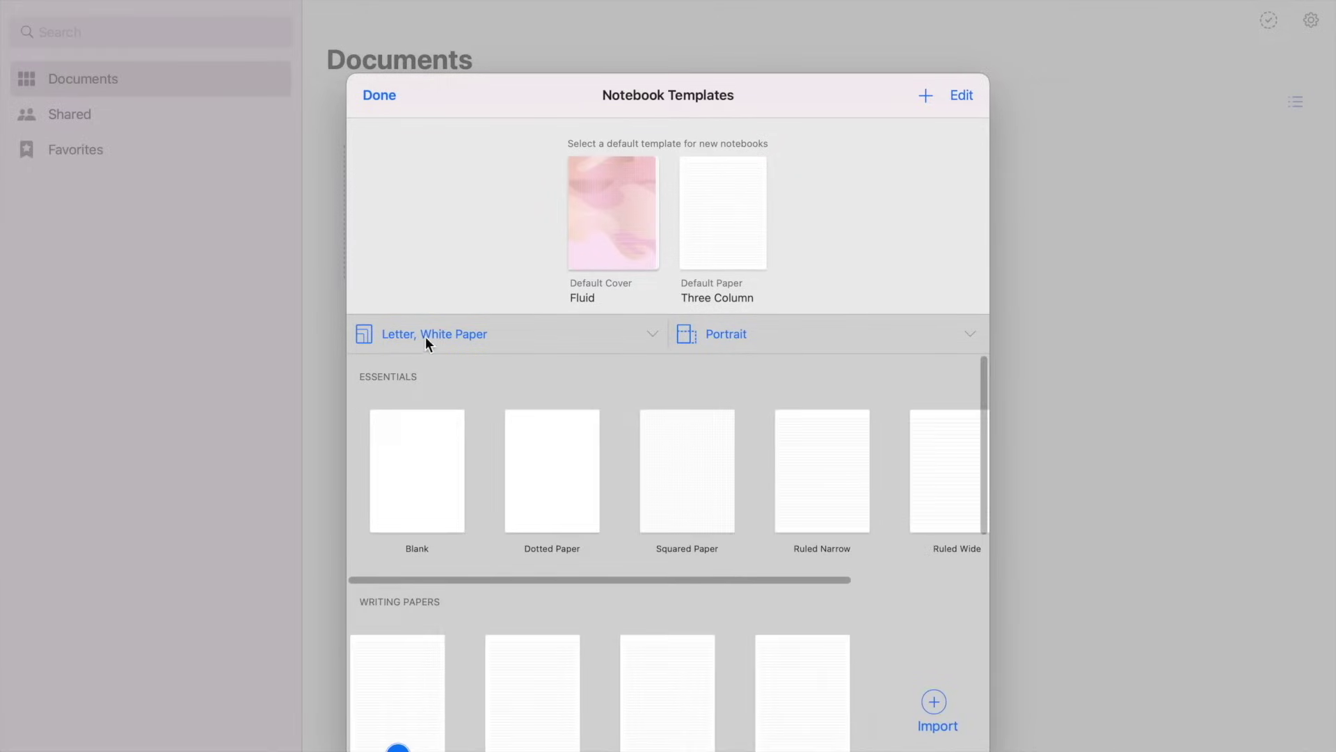
Cycle the paper colour filters, then switch the template paper size to A4, leaving orientation unchanged.
click(650, 337)
click(658, 430)
click(658, 430)
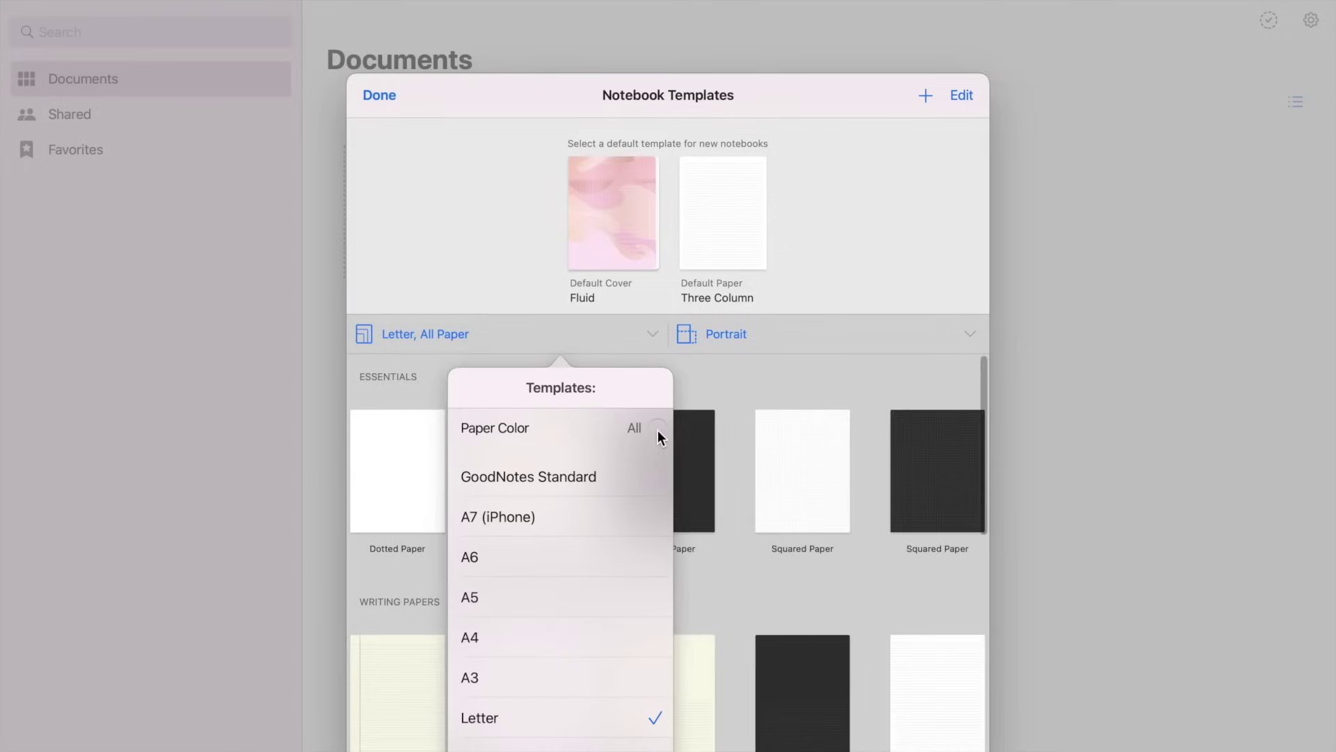
click(658, 430)
click(658, 430)
click(658, 430)
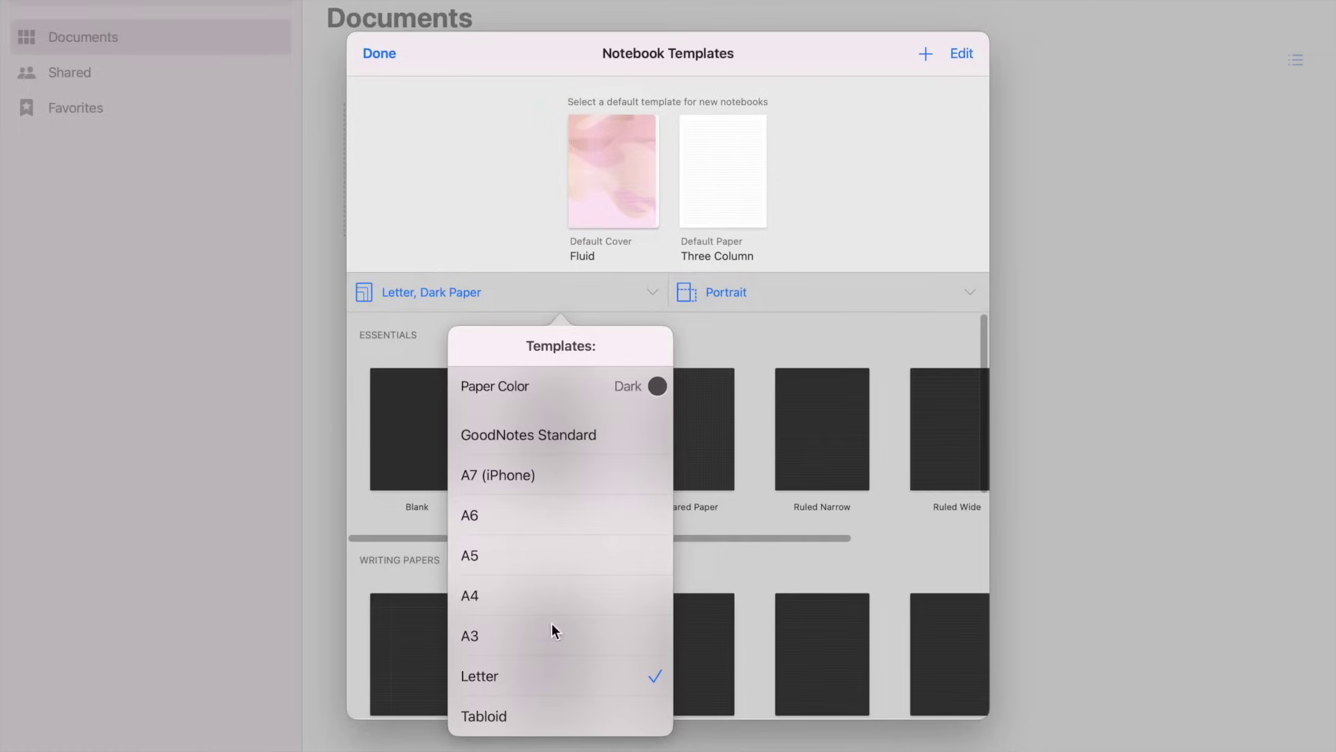
click(476, 596)
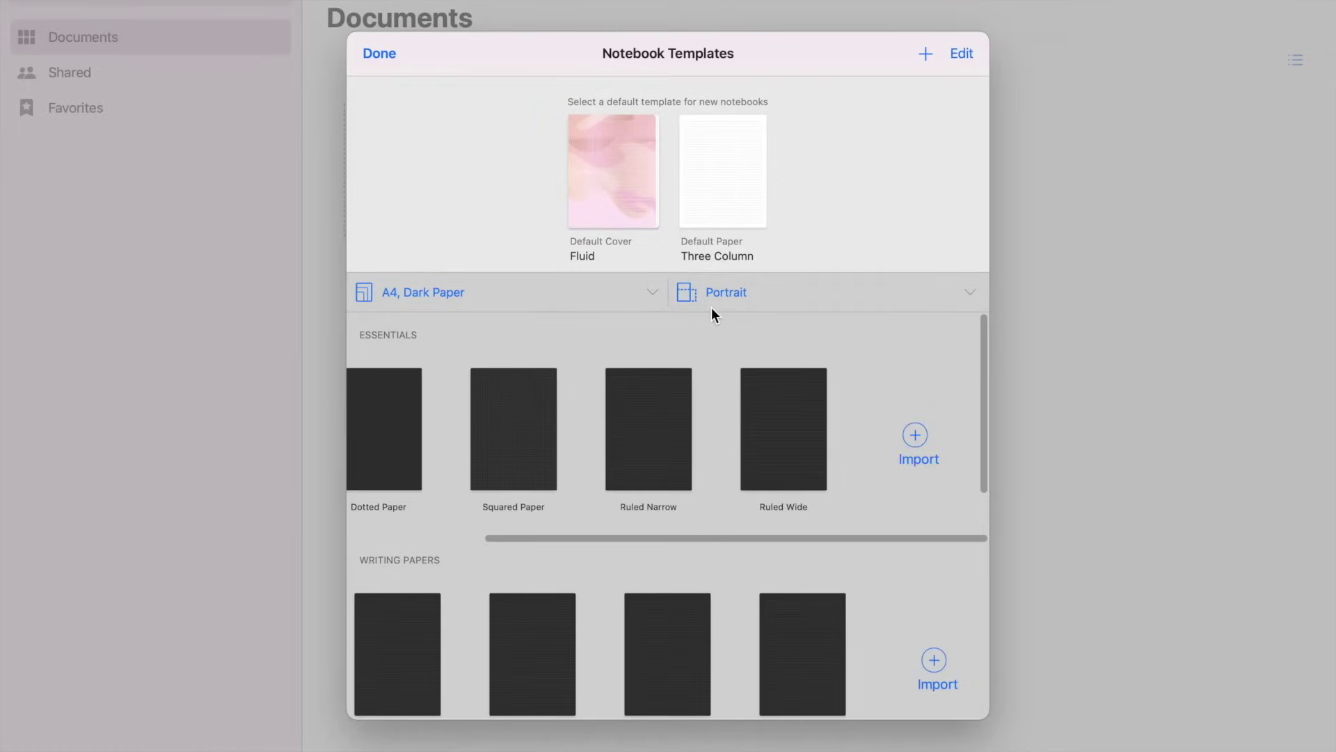
click(971, 293)
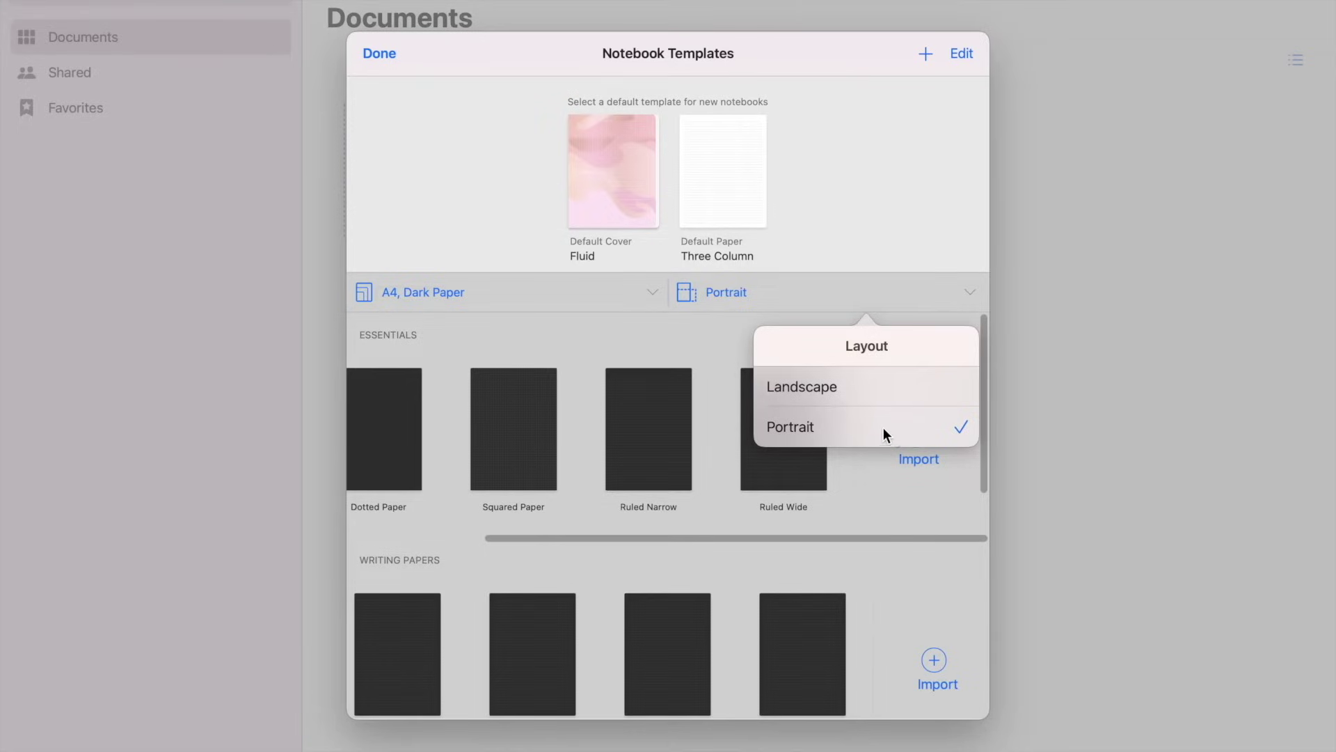
click(672, 344)
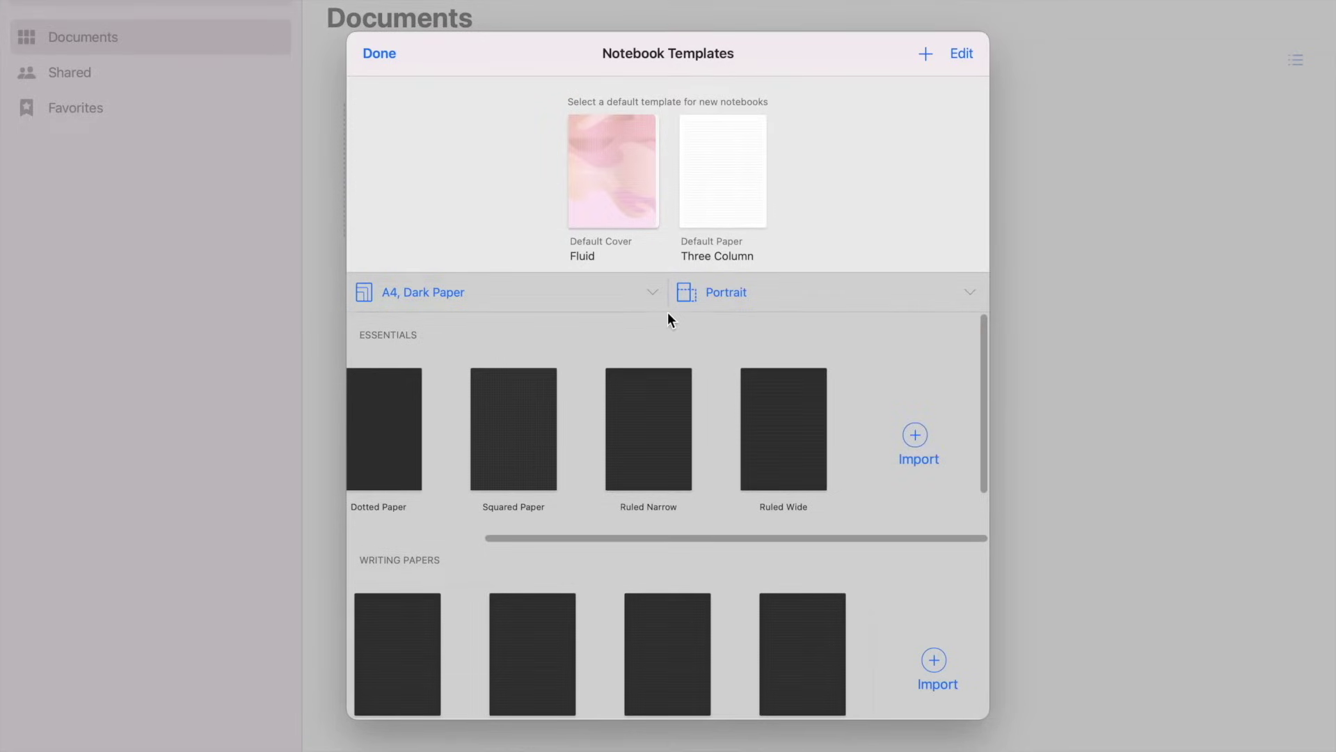
Add a new template group, delete the MY TEMPLATES group, and close the templates.
click(927, 55)
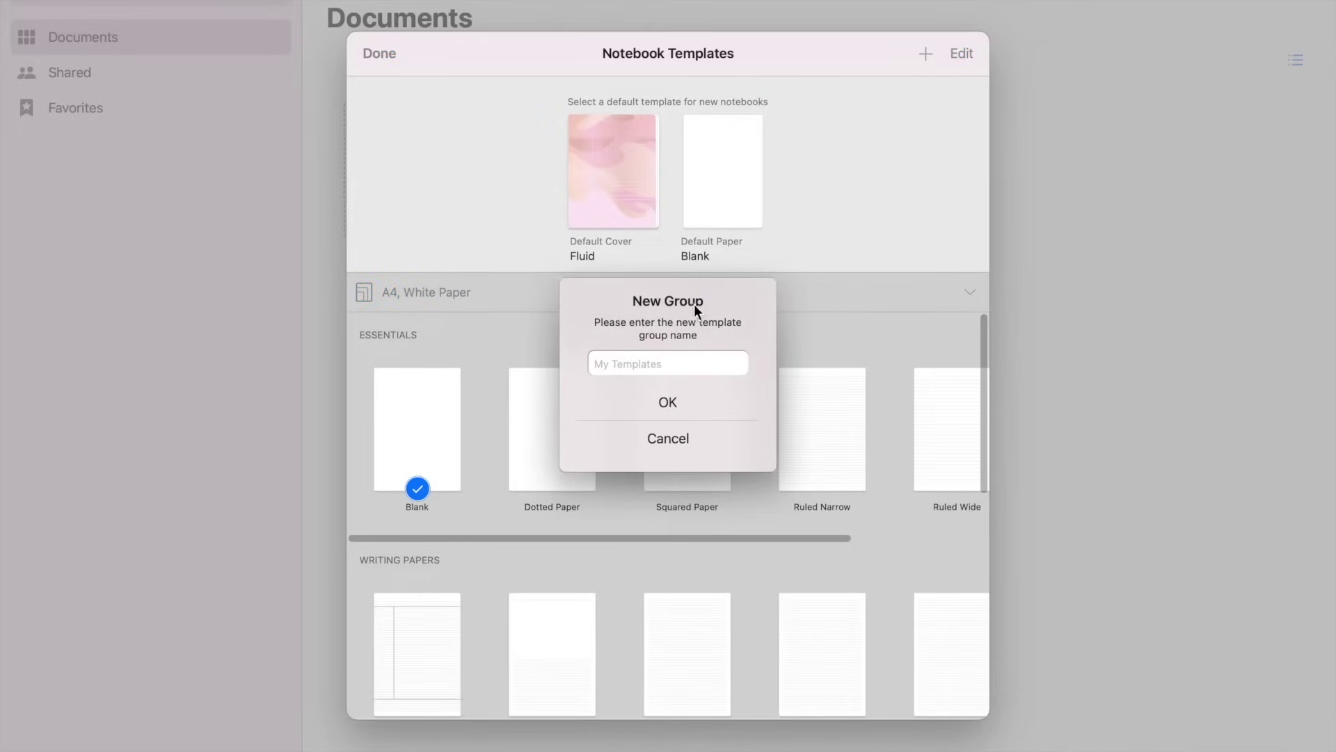
click(673, 397)
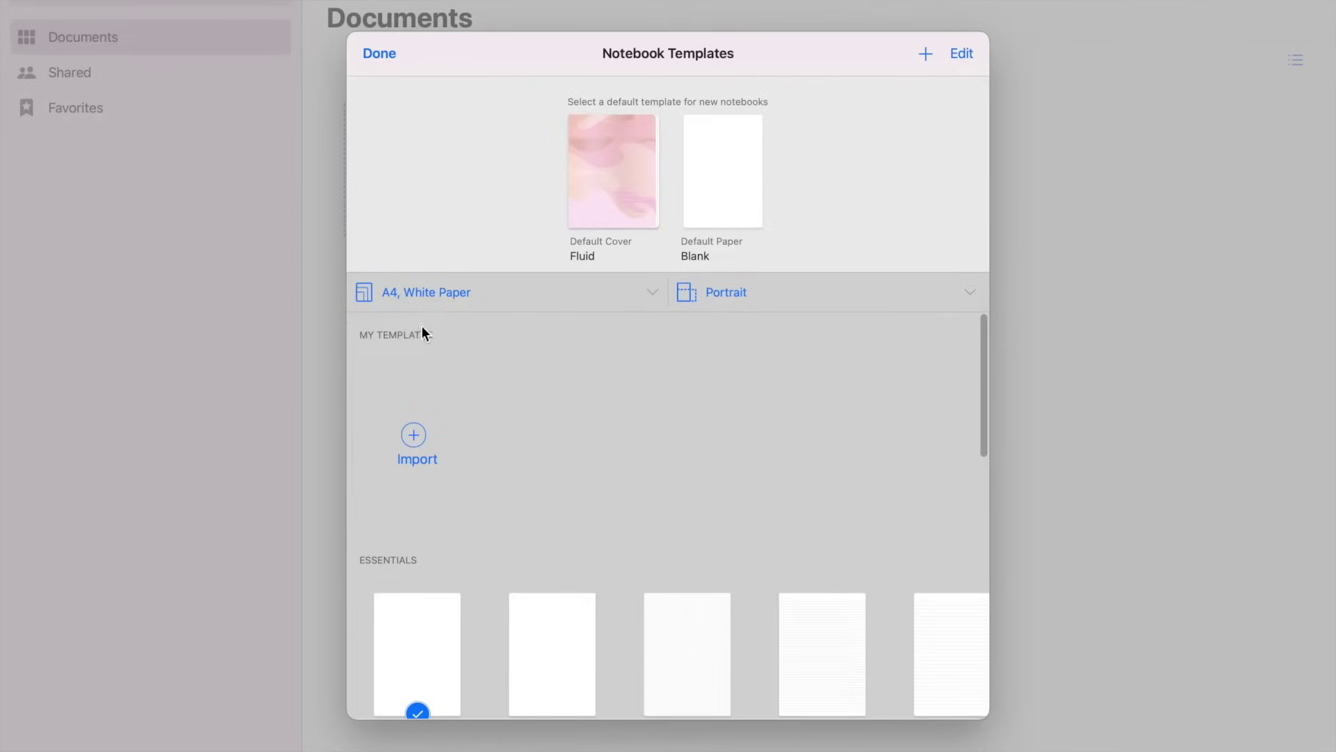
click(964, 54)
click(374, 55)
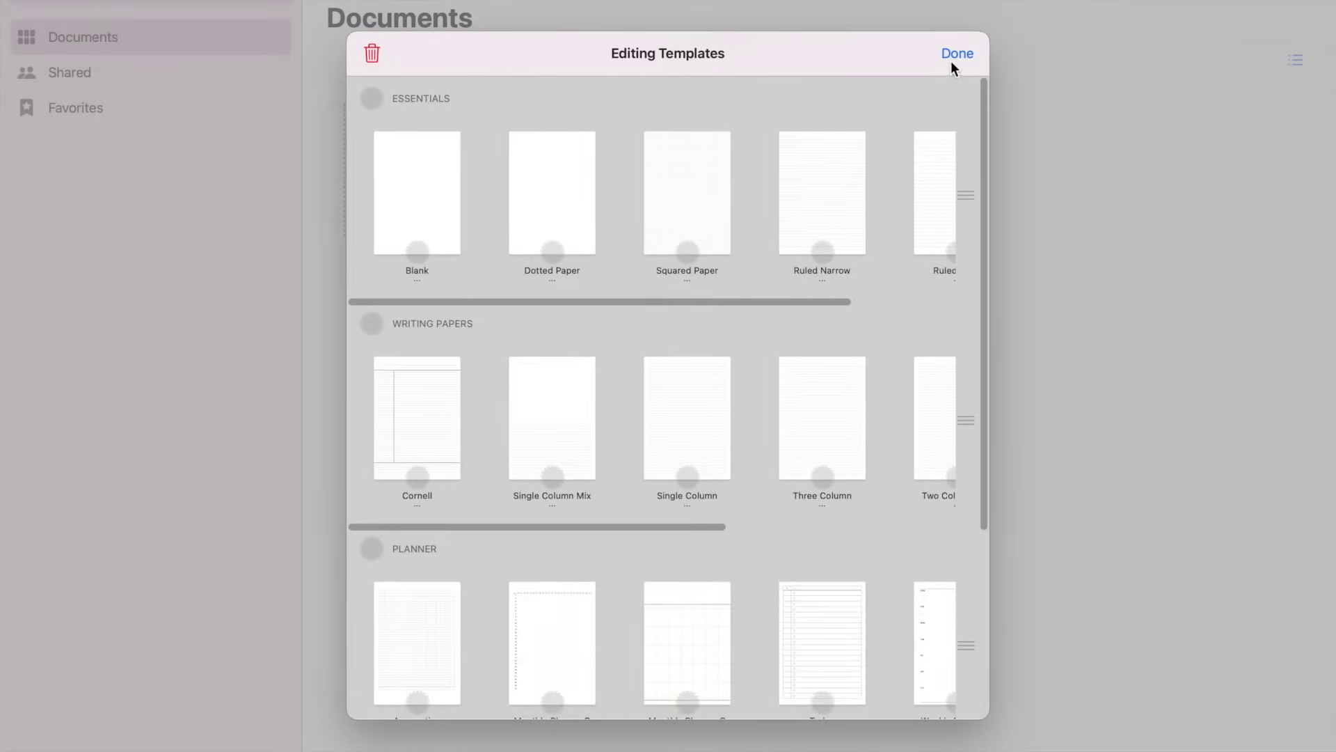
click(957, 55)
click(380, 94)
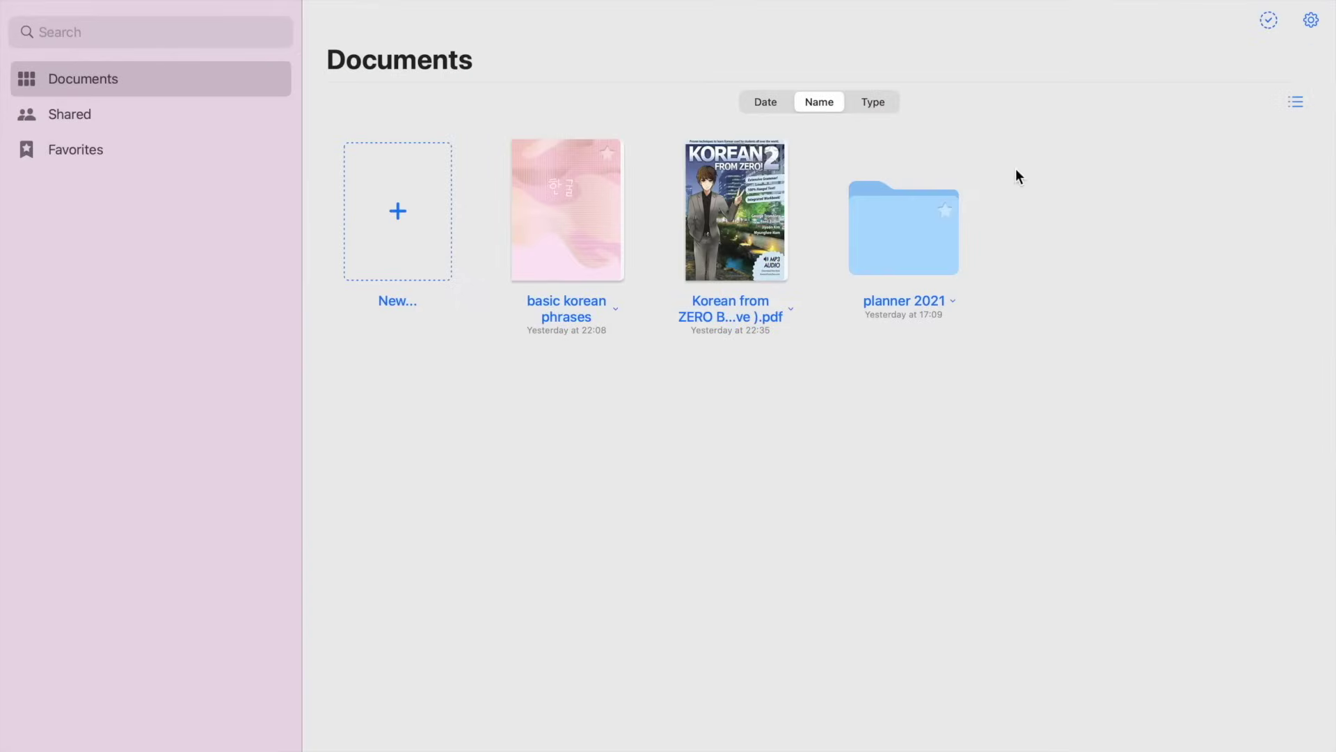
Open the app settings and view the Handwriting Recognition options.
click(1311, 21)
click(1143, 136)
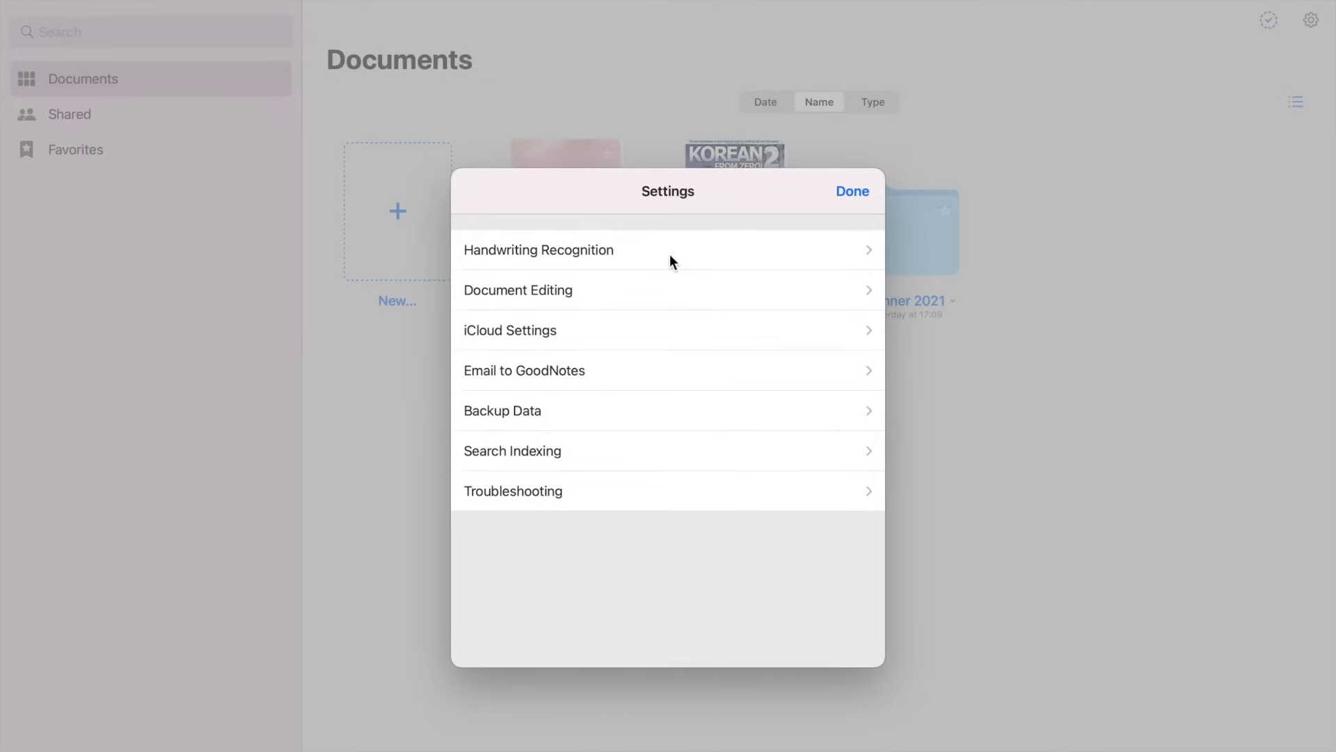
click(670, 255)
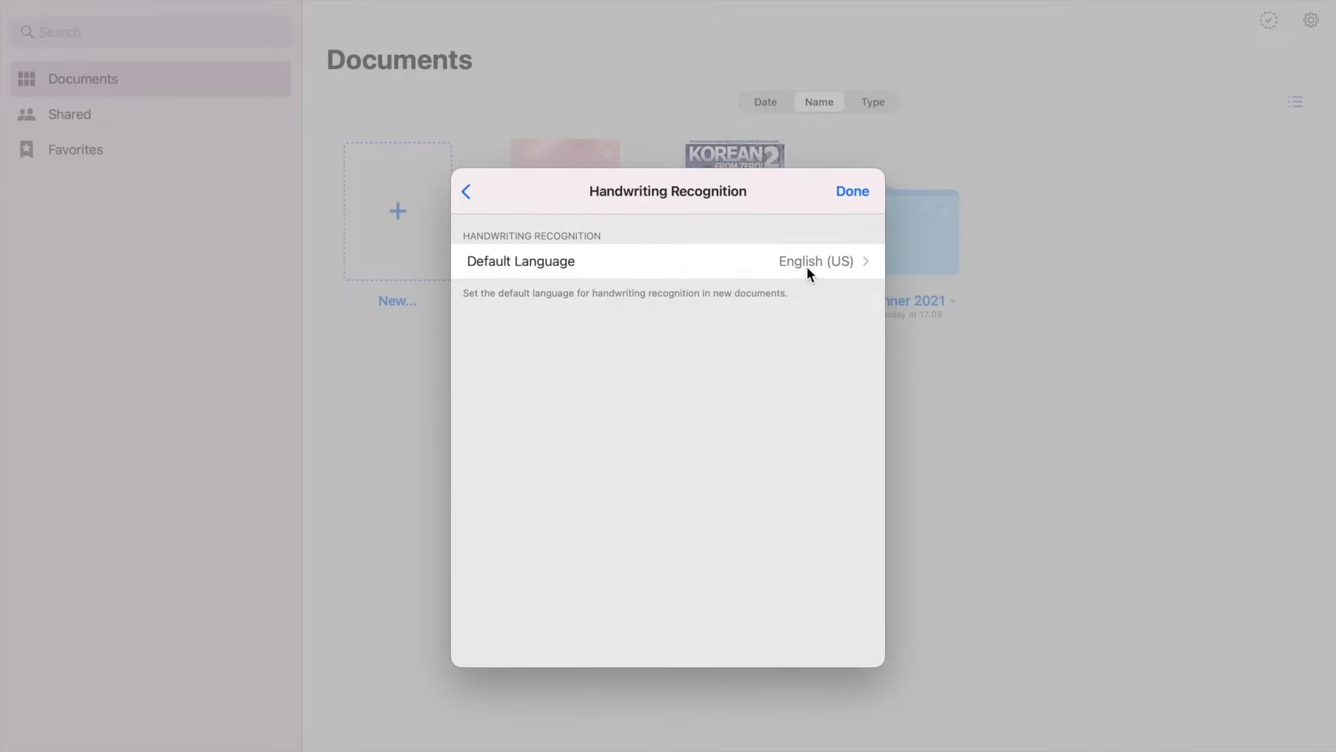
click(477, 193)
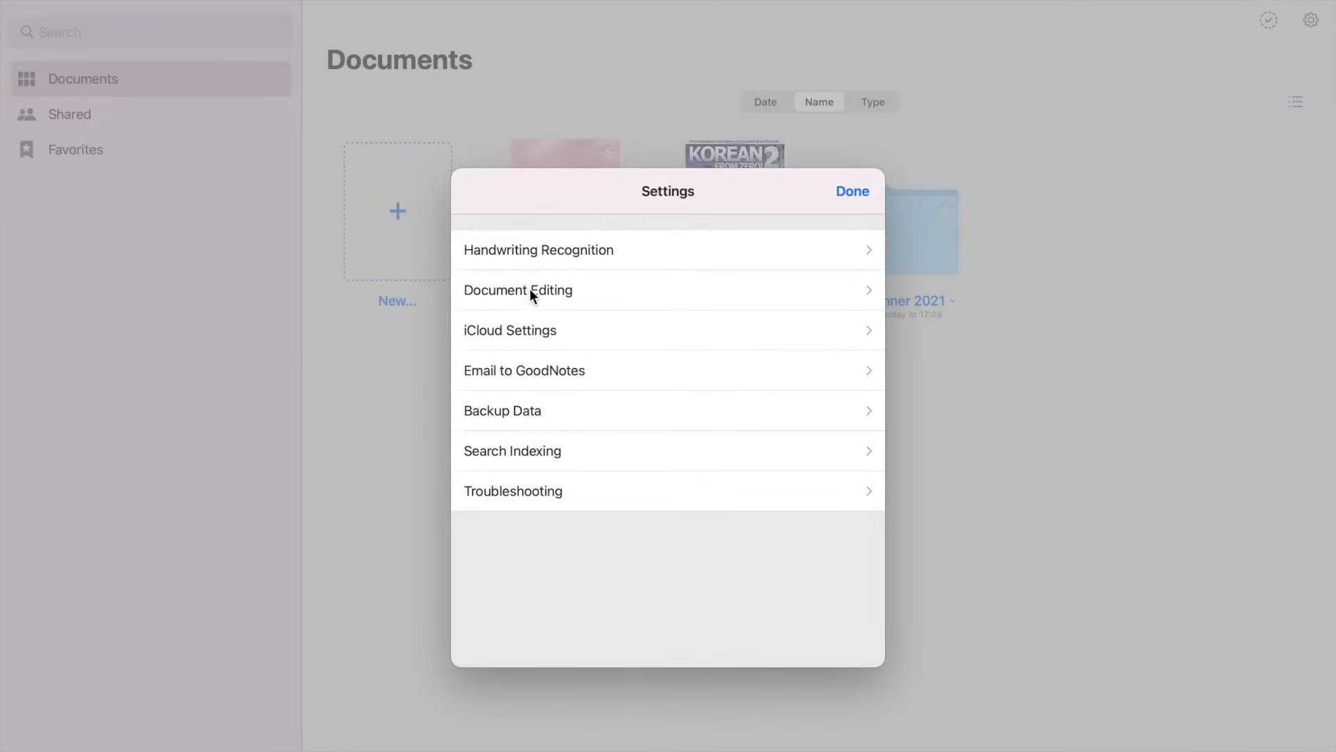
In Document Editing, review tool position and scrolling, then turn on auto-opening imported documents.
click(594, 304)
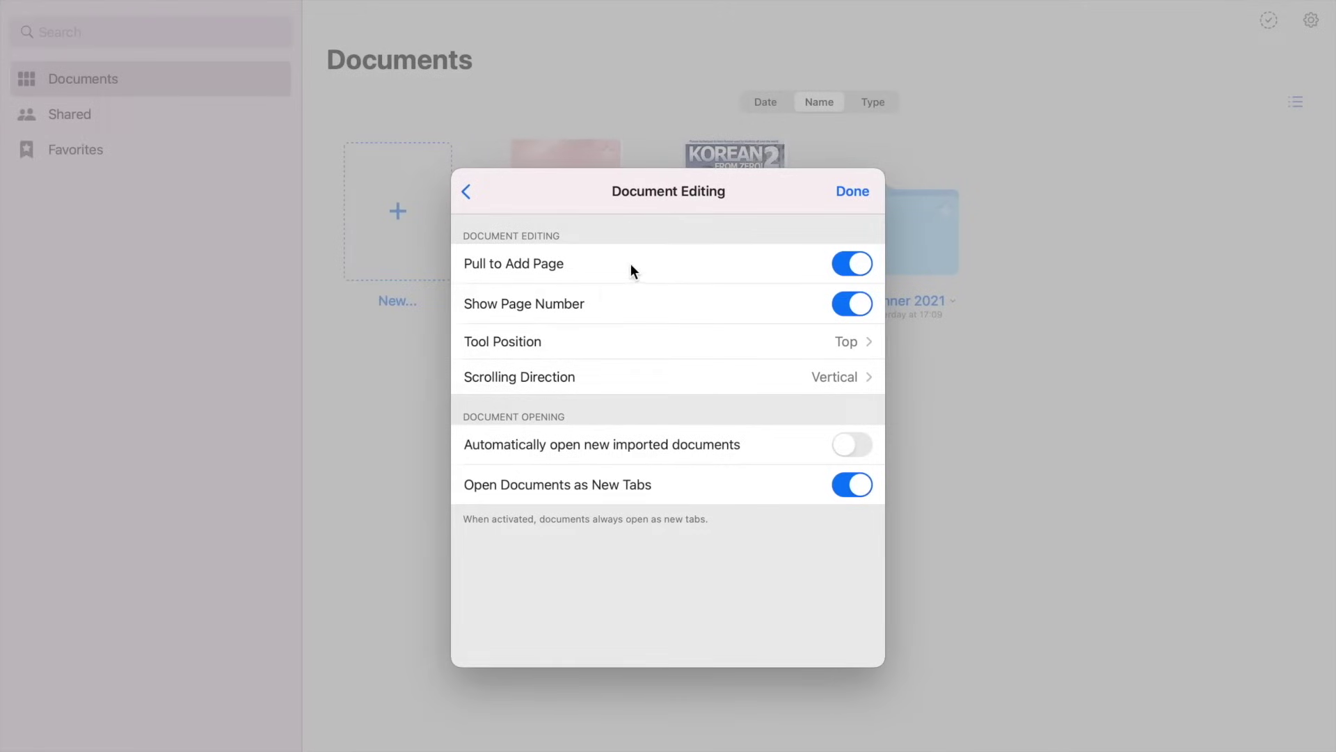
click(638, 343)
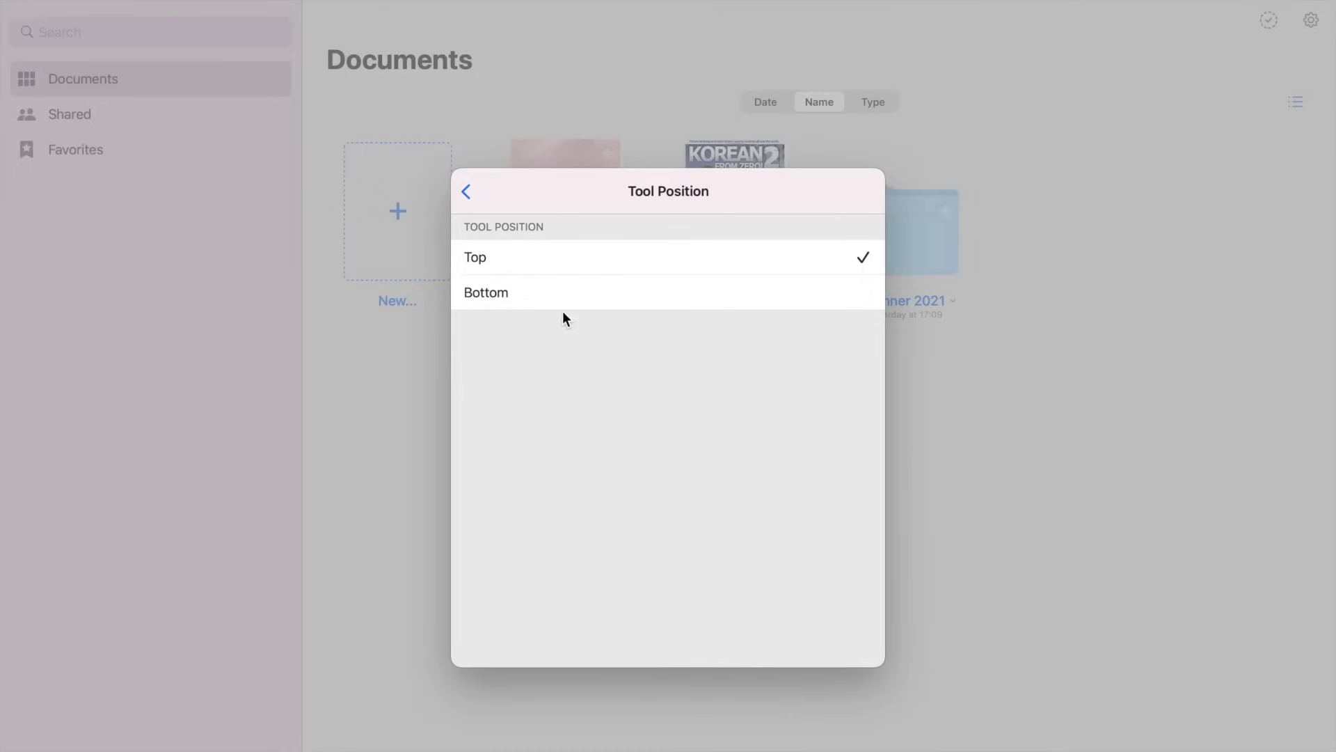
click(468, 193)
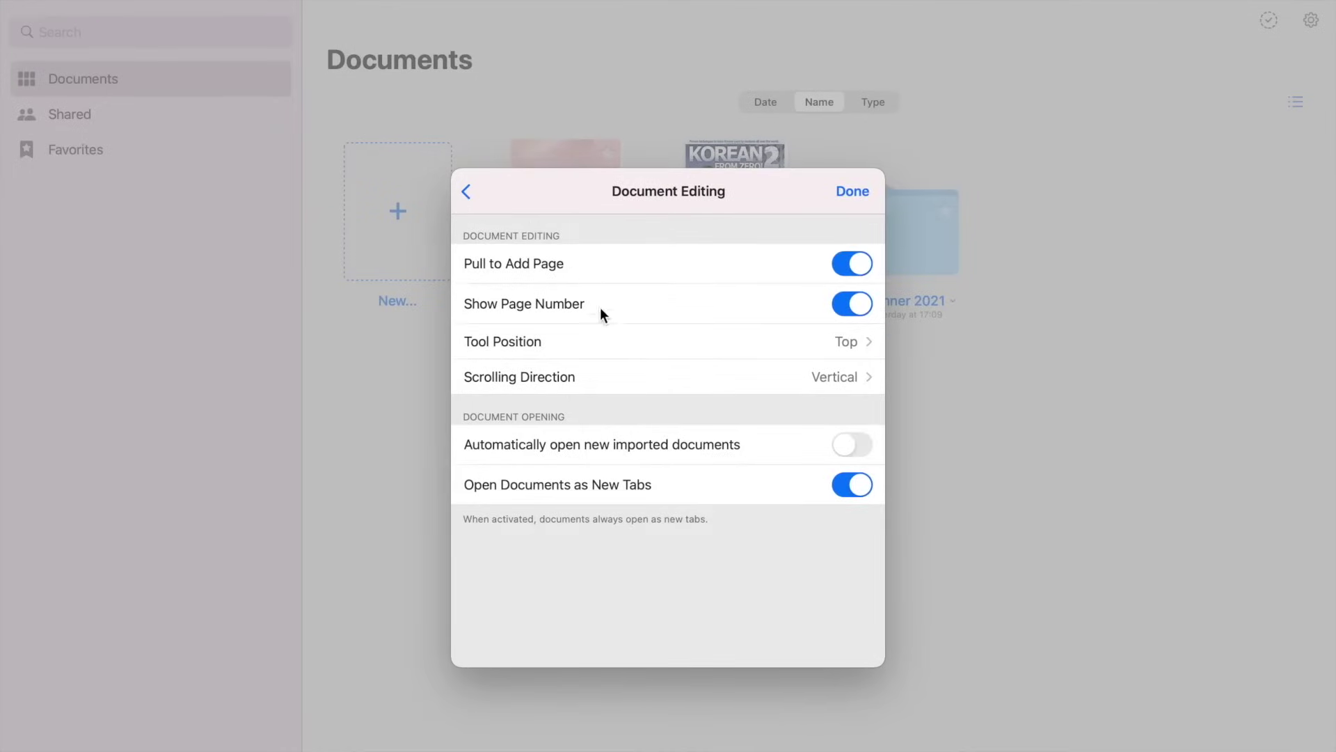
click(714, 381)
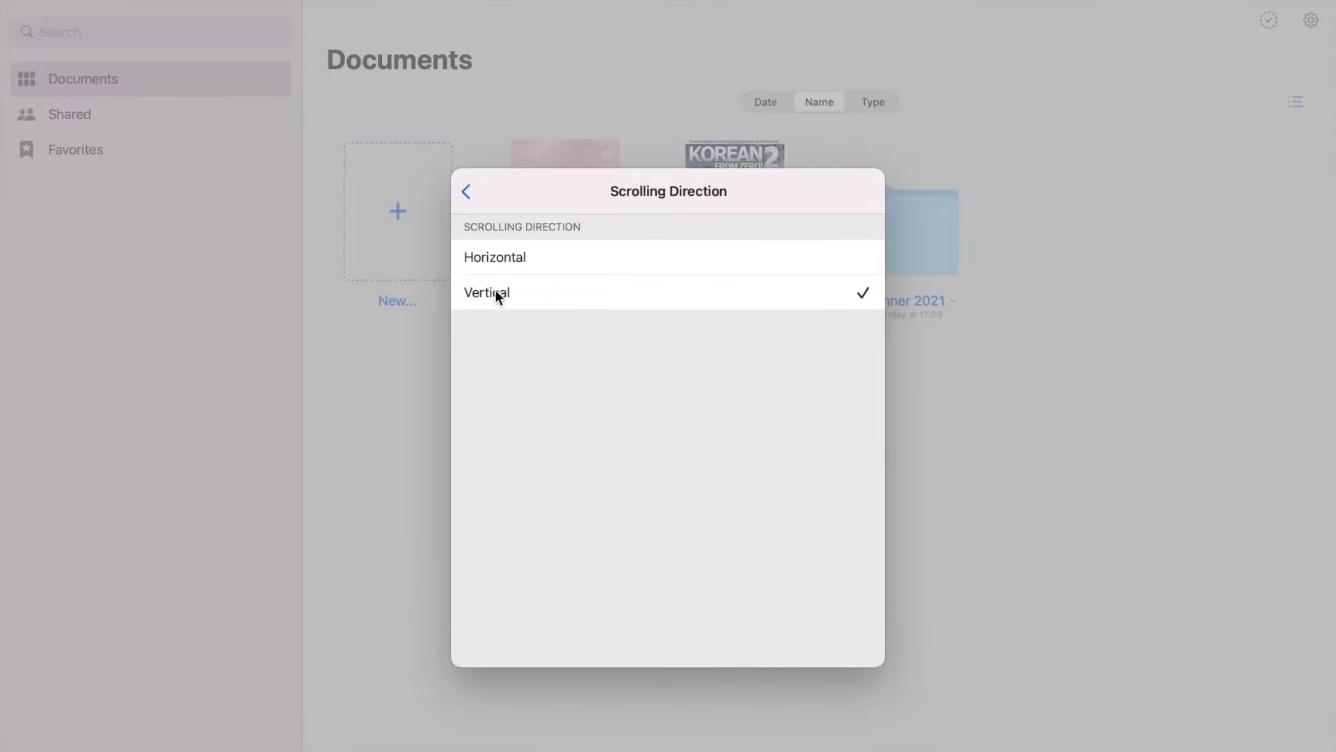
click(469, 195)
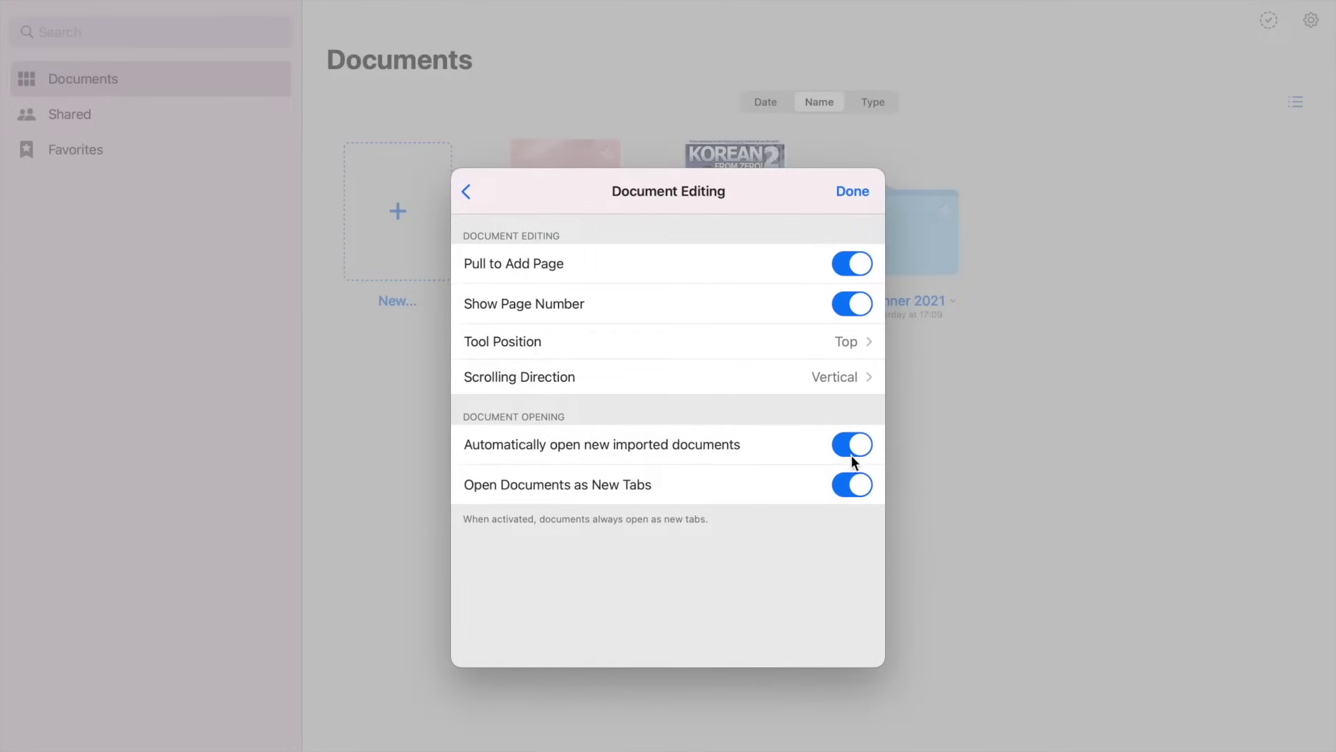
click(851, 450)
Open the iCloud Settings page from the main settings list.
click(853, 191)
key(super+comma)
click(556, 333)
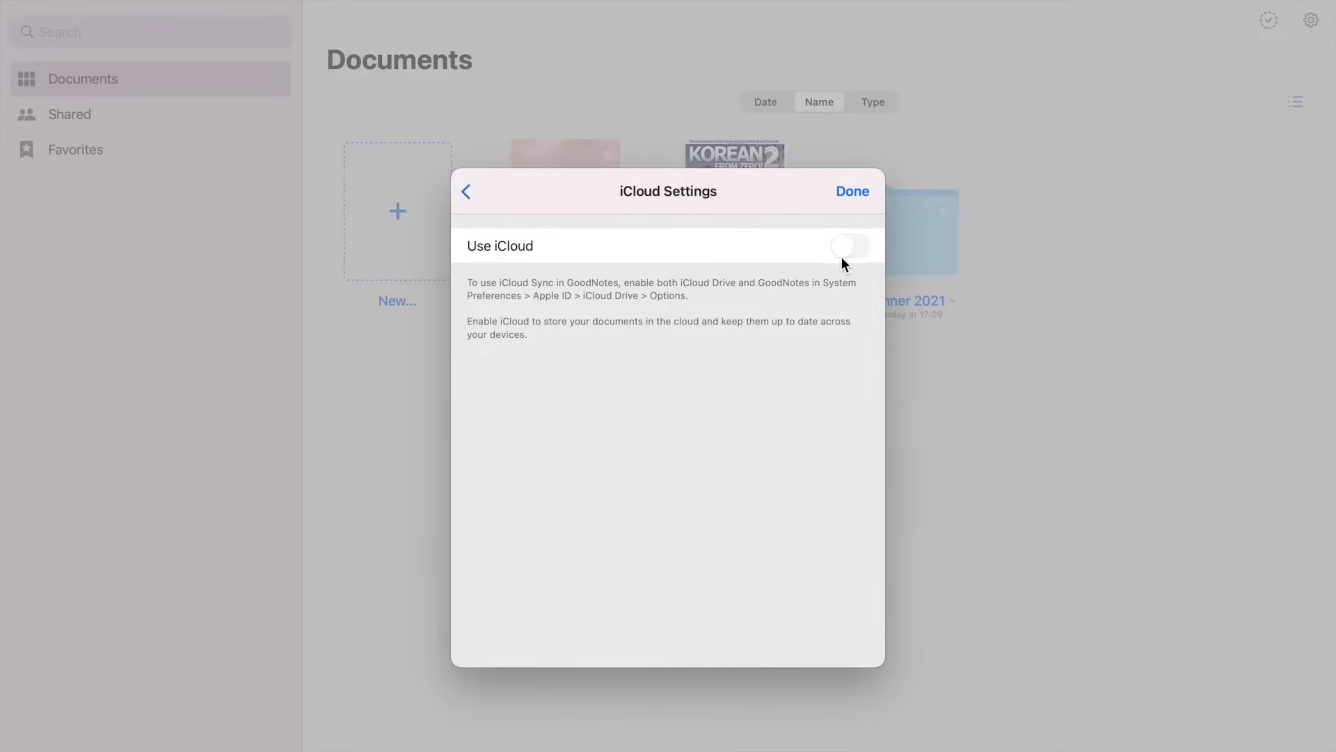
Open Email to GoodNotes settings and dismiss its activation error alert.
click(471, 197)
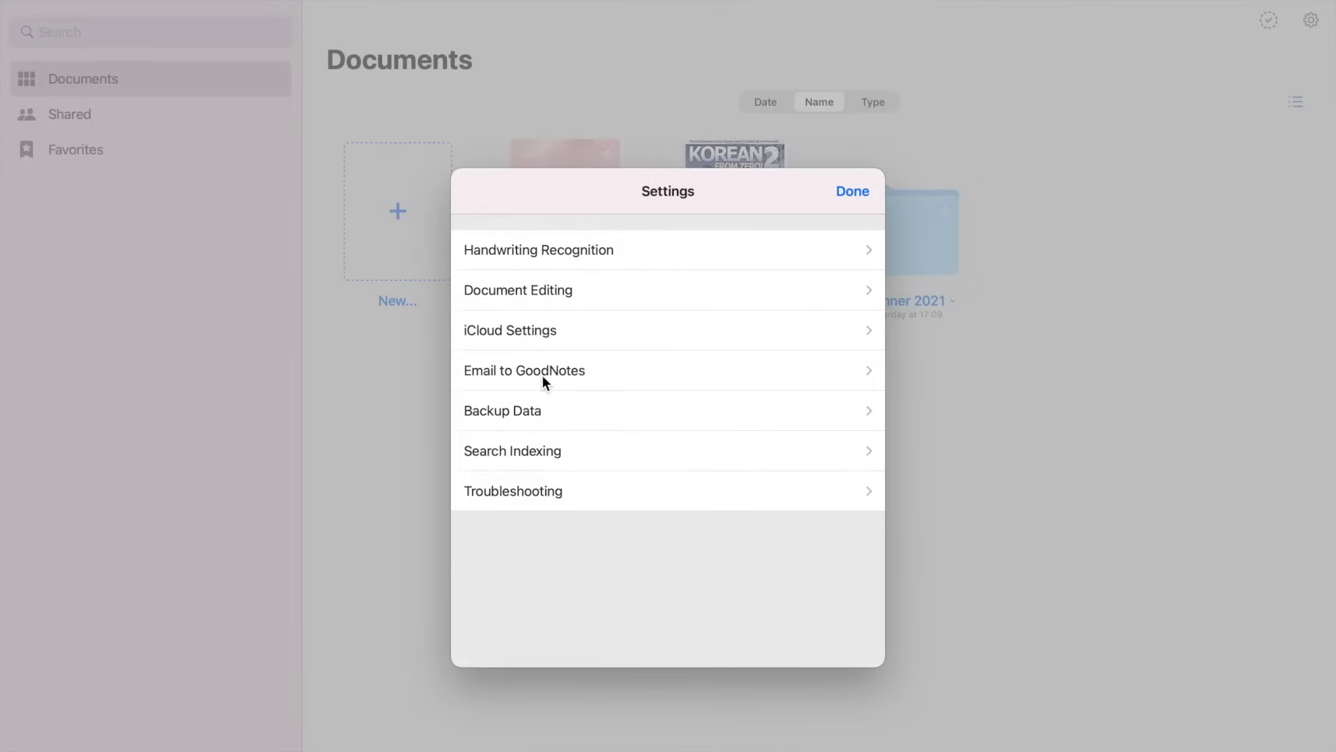
click(543, 375)
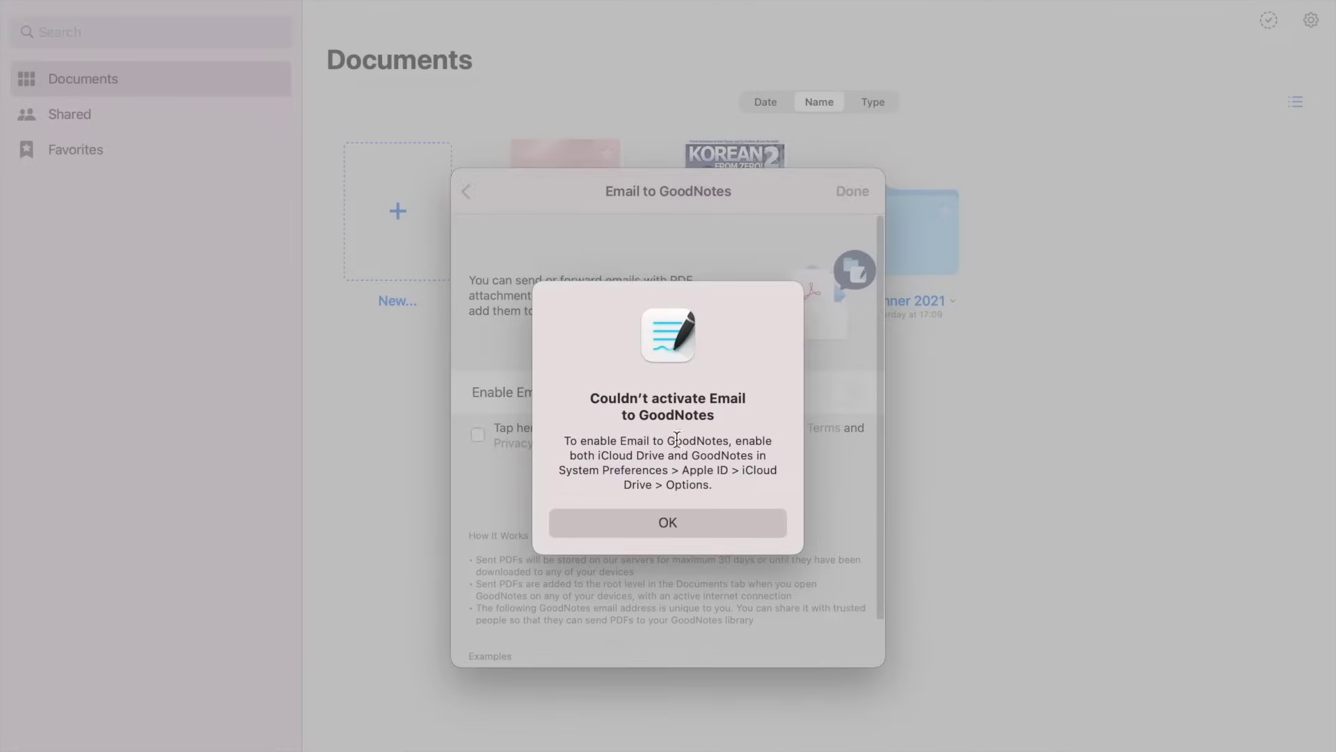
click(663, 524)
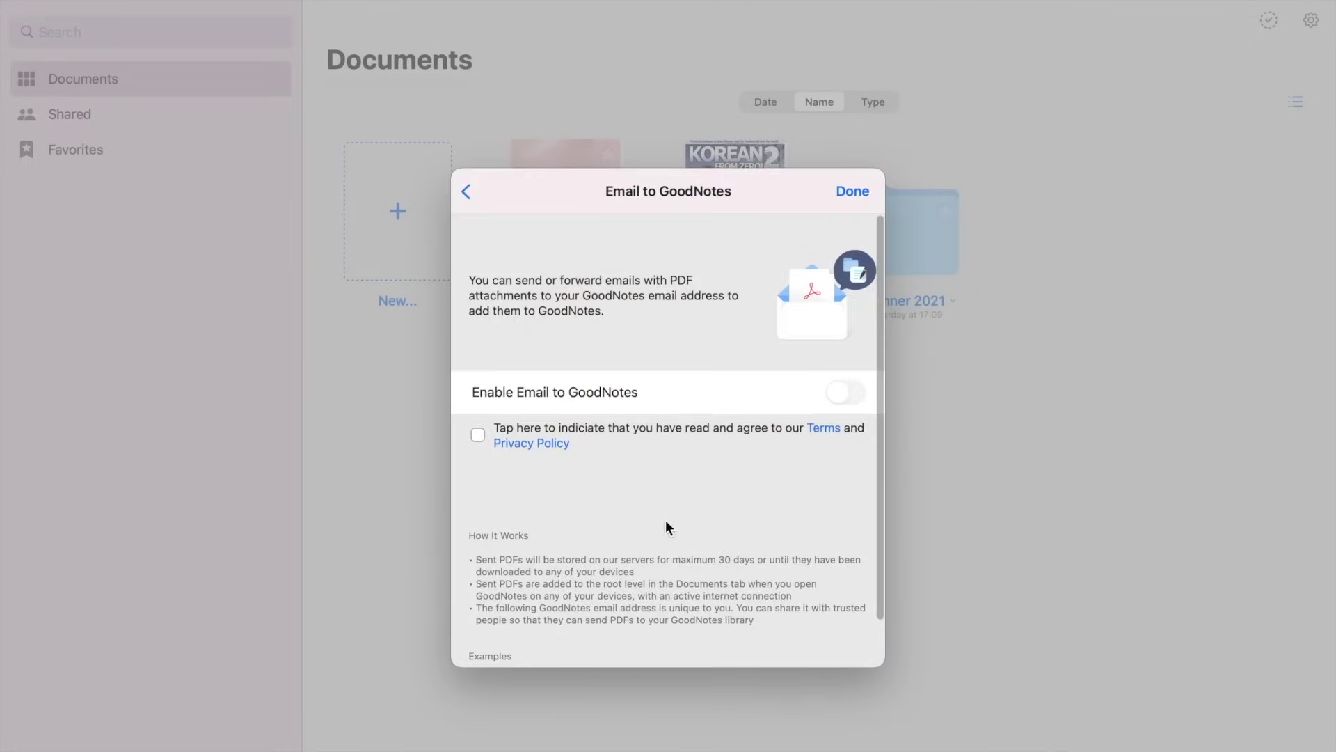
click(469, 195)
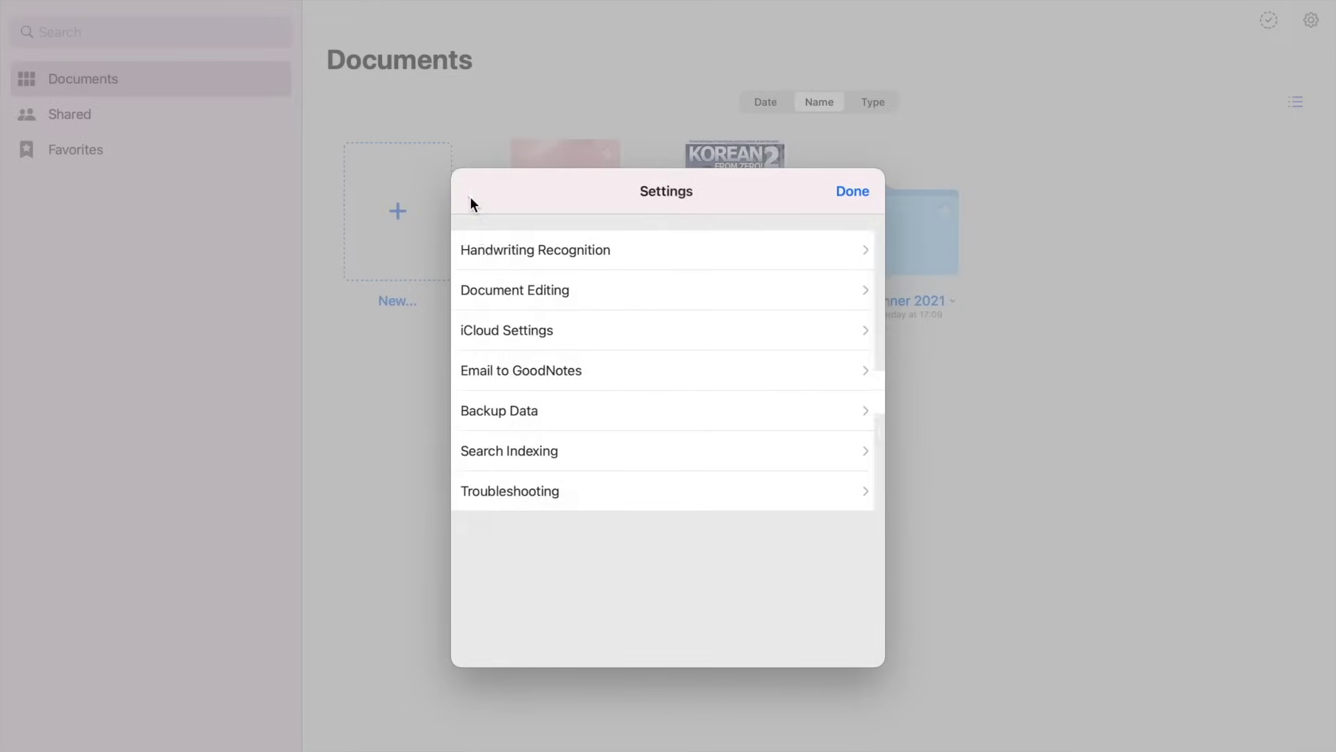
Review the Backup Data, Search Indexing and Troubleshooting settings pages.
click(528, 415)
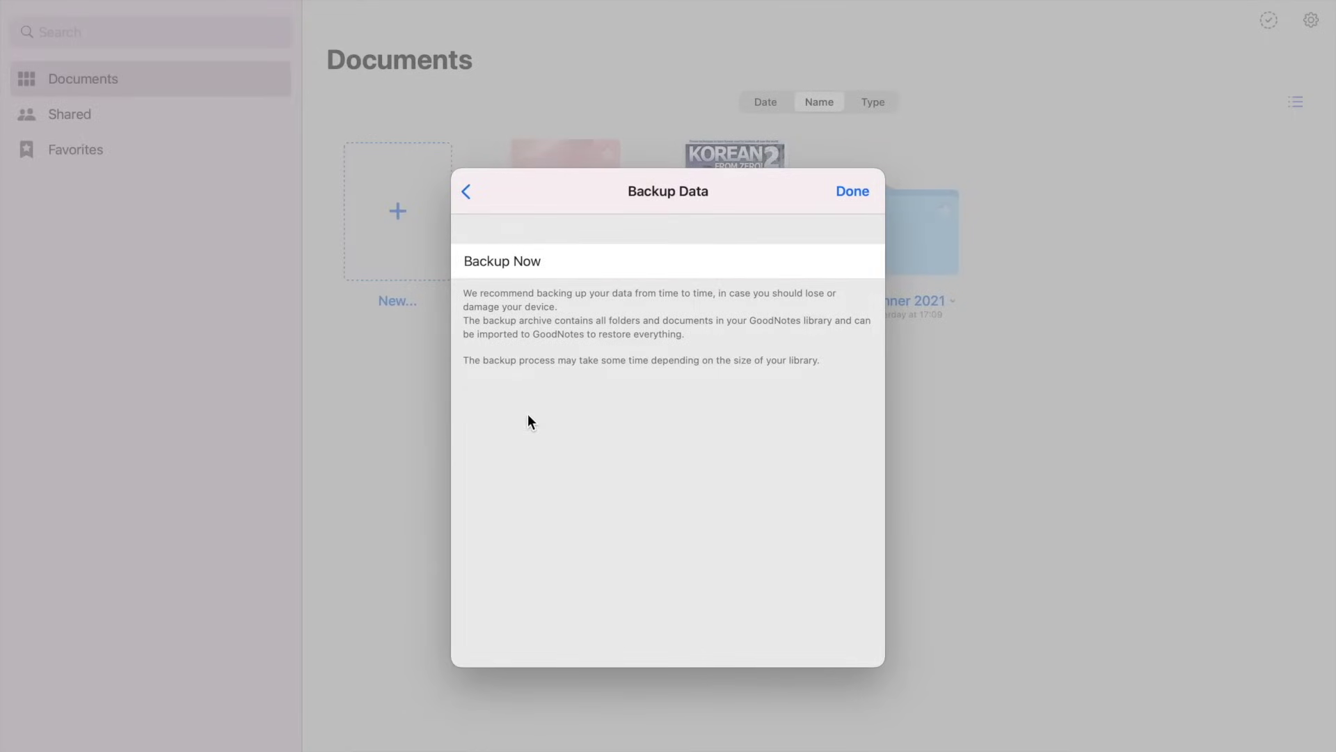
click(467, 193)
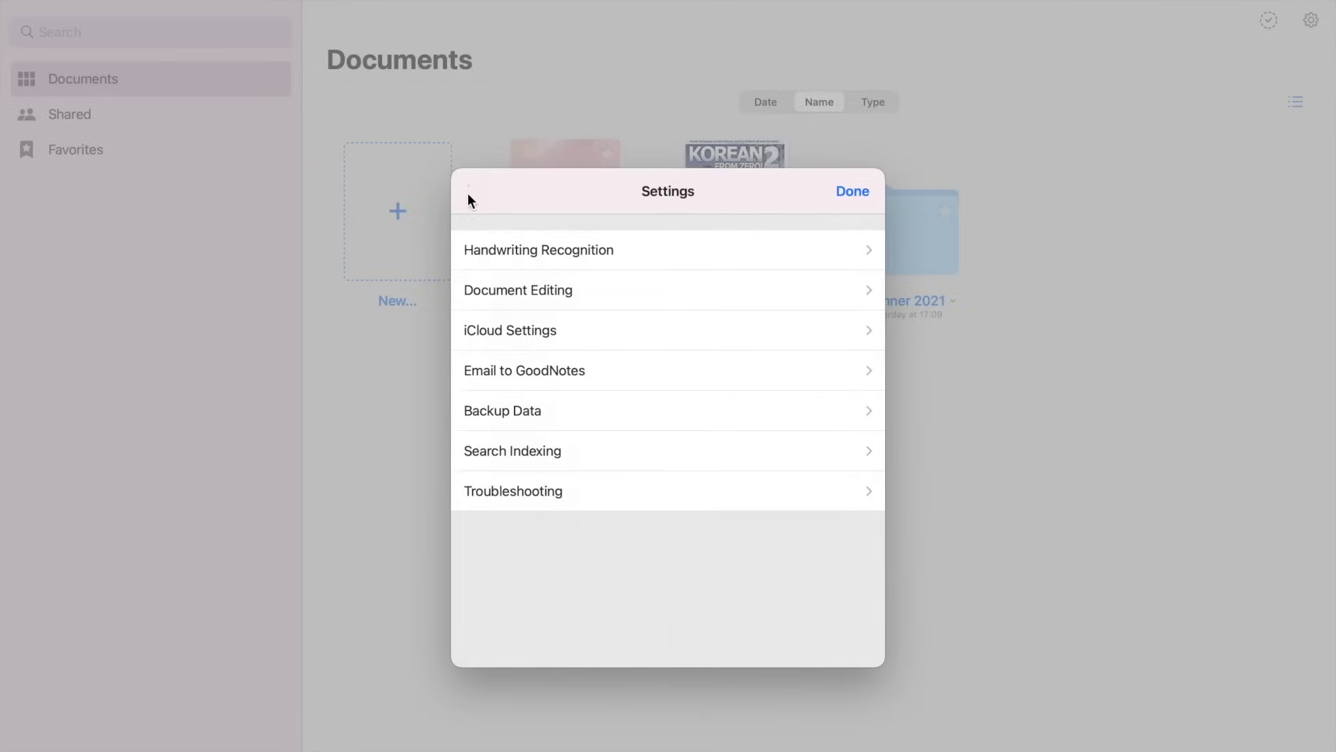
click(539, 457)
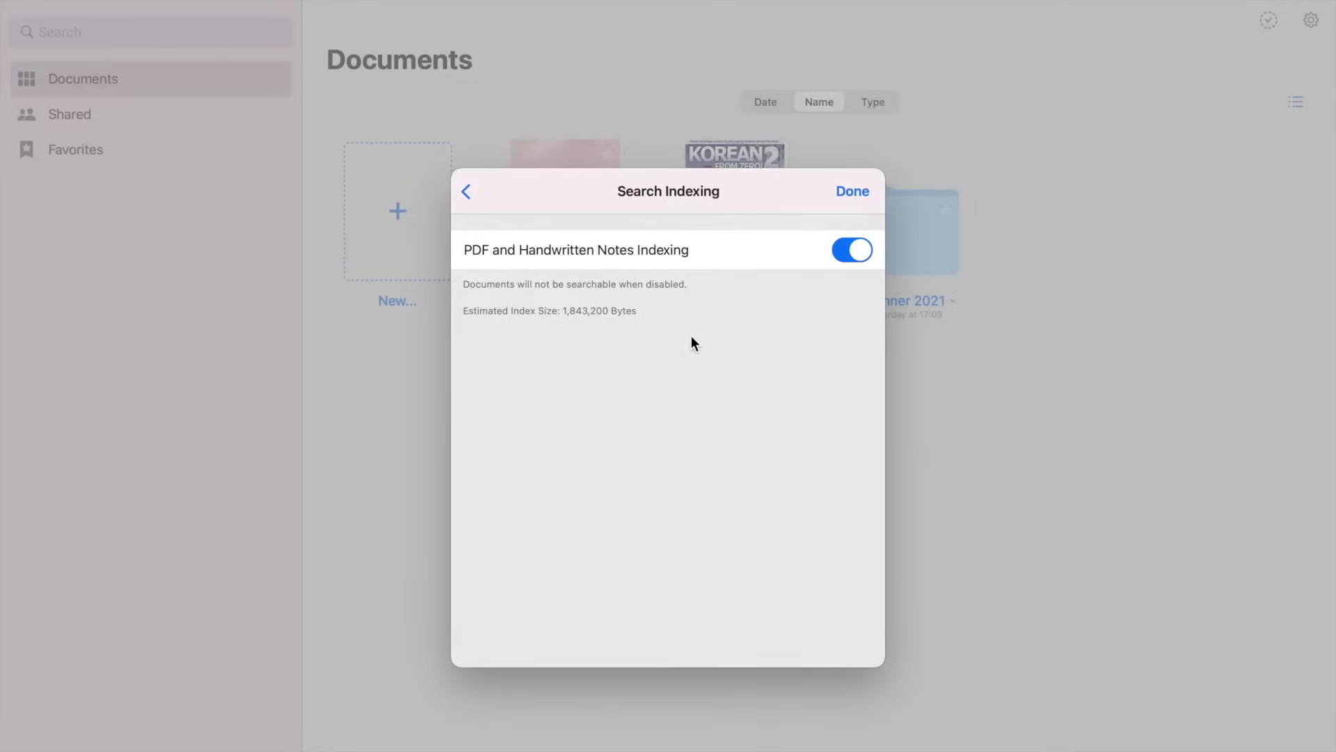
click(468, 198)
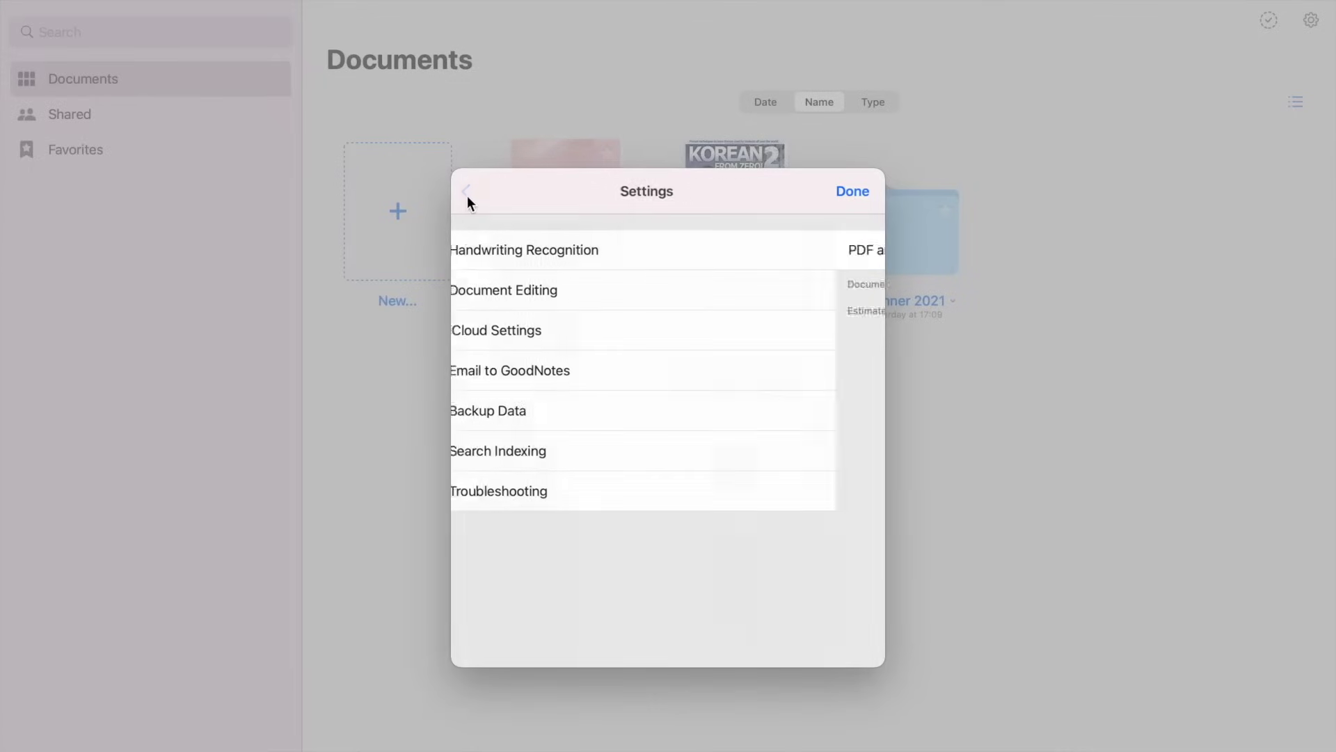
click(540, 489)
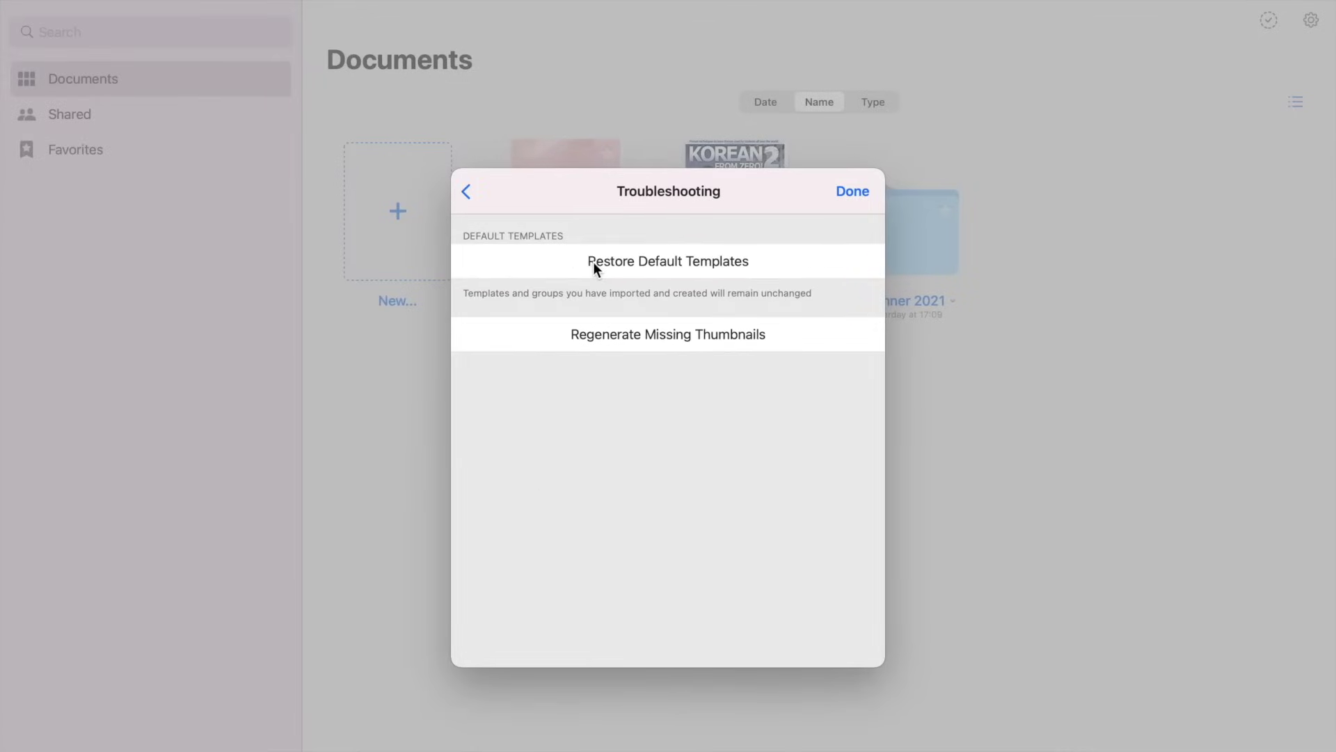
click(467, 196)
Permanently delete the two untitled drafts by emptying the Trash Bin.
click(851, 191)
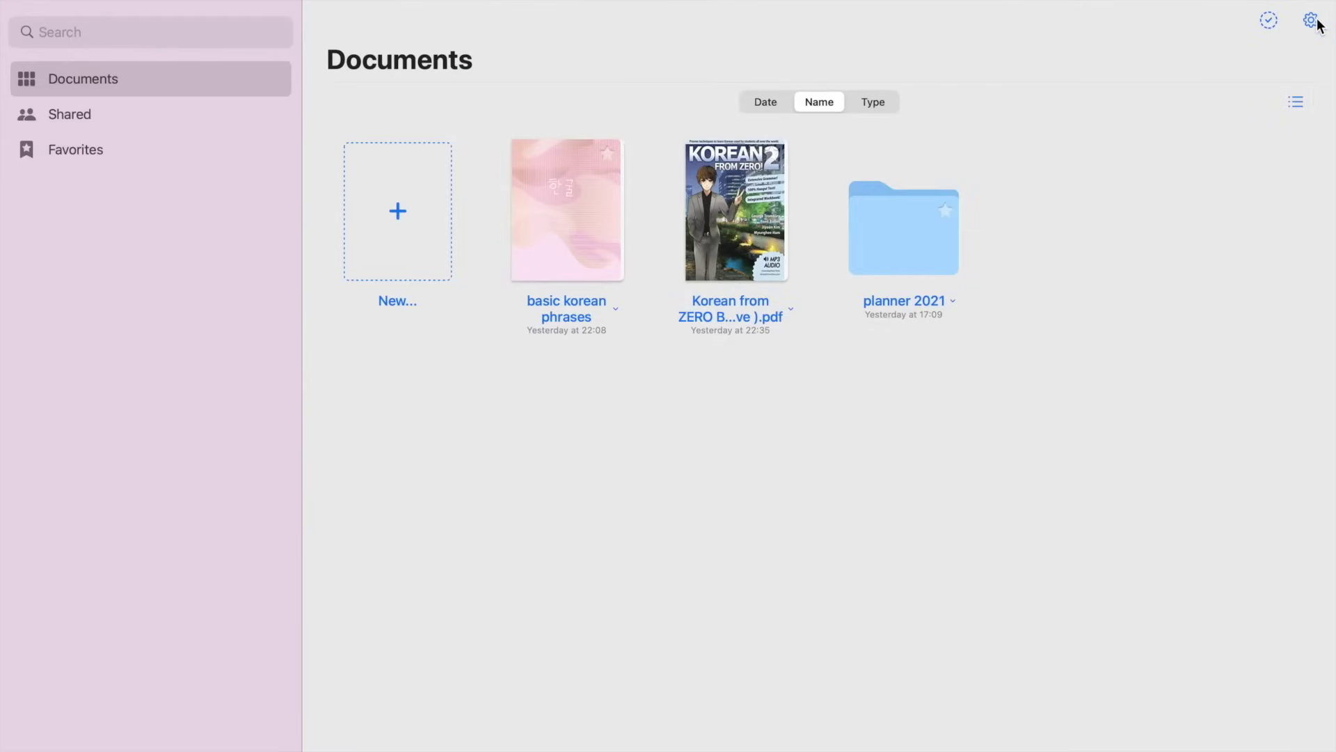
click(1312, 21)
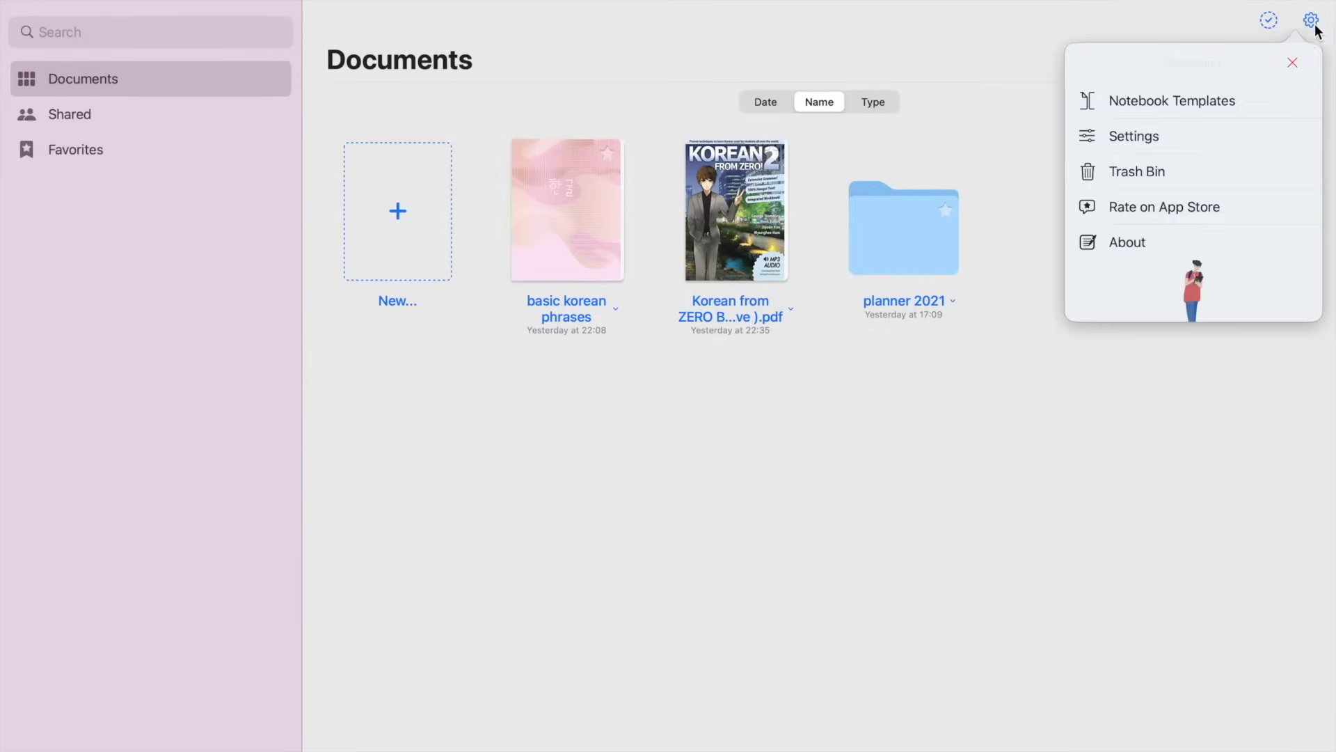
click(1176, 172)
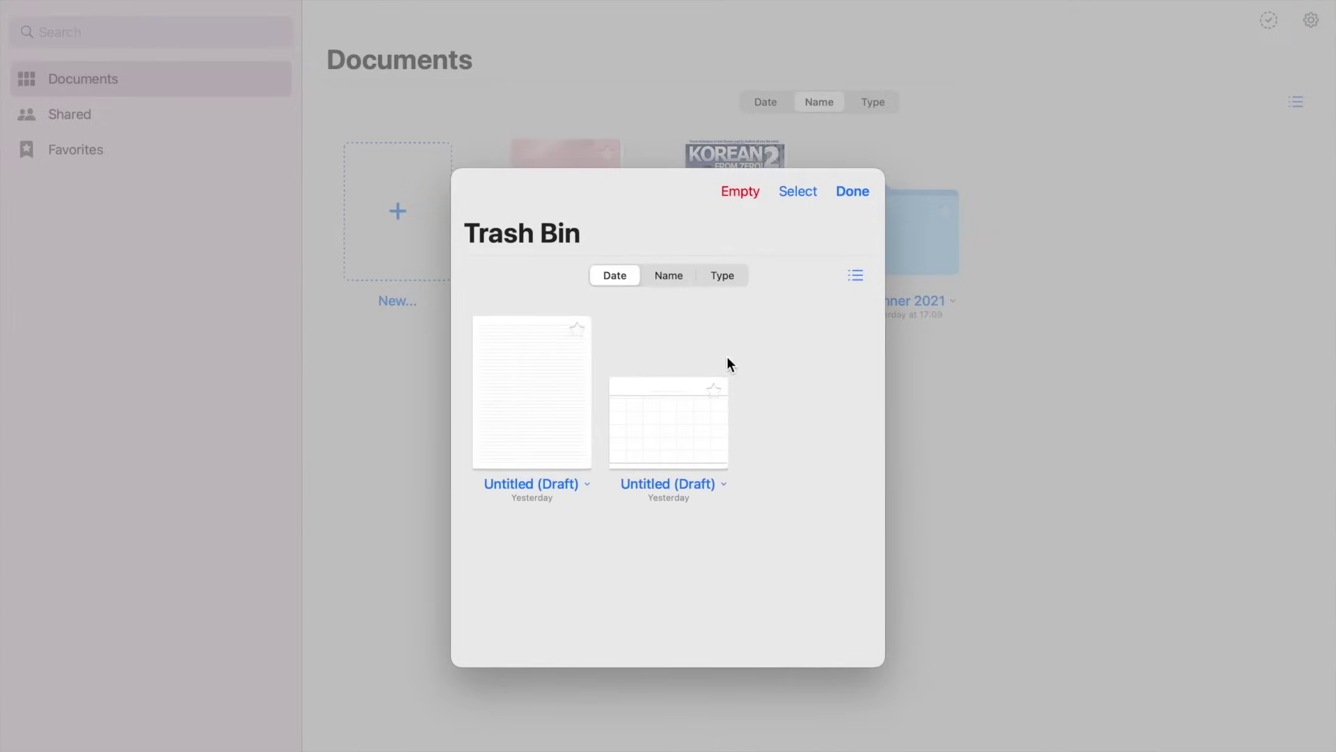
click(744, 191)
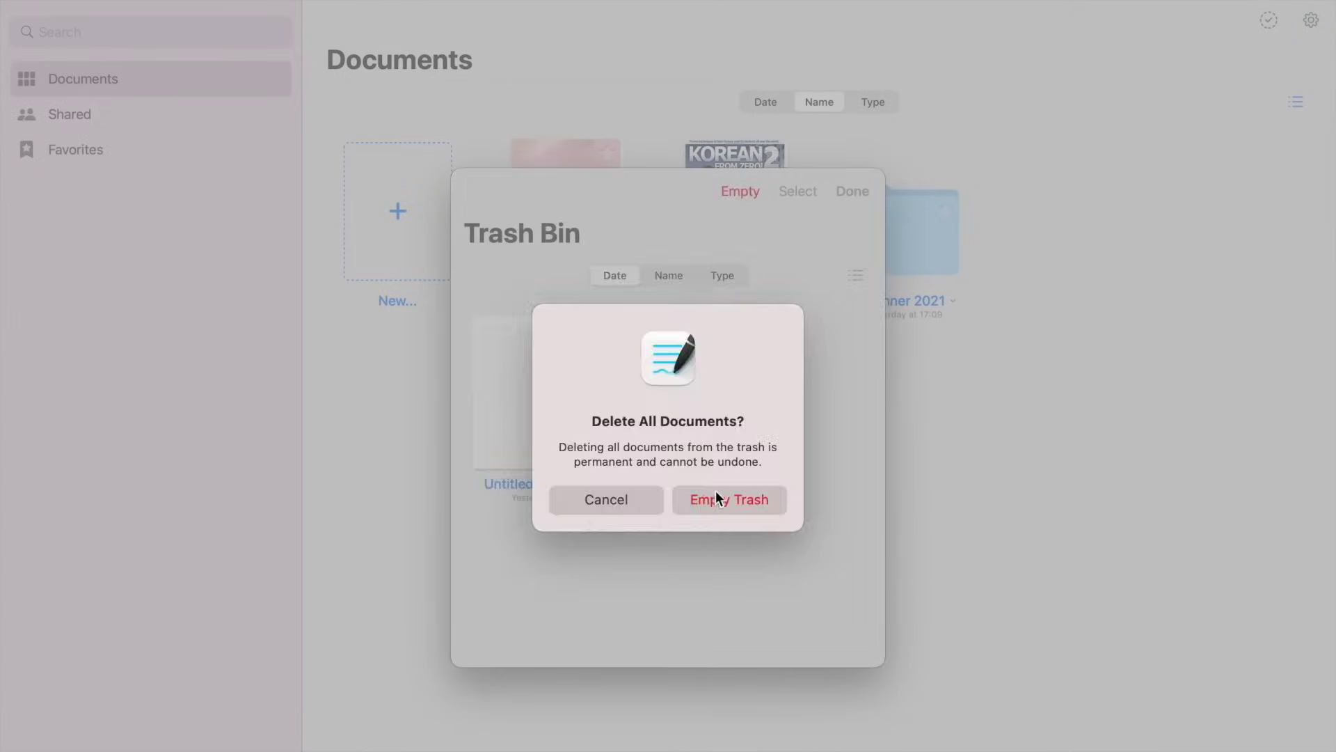
click(719, 497)
click(853, 190)
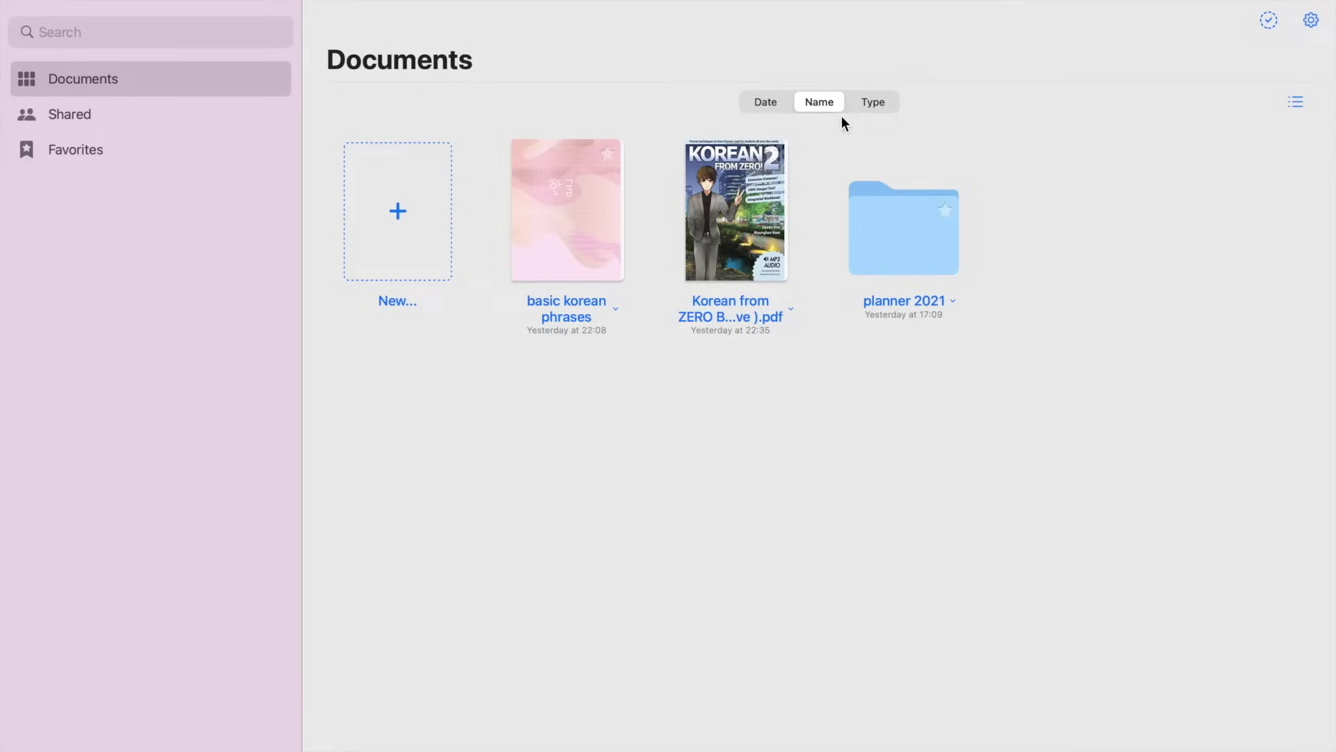
Try sorting by date then name, and list view then thumbnails.
click(768, 102)
click(825, 103)
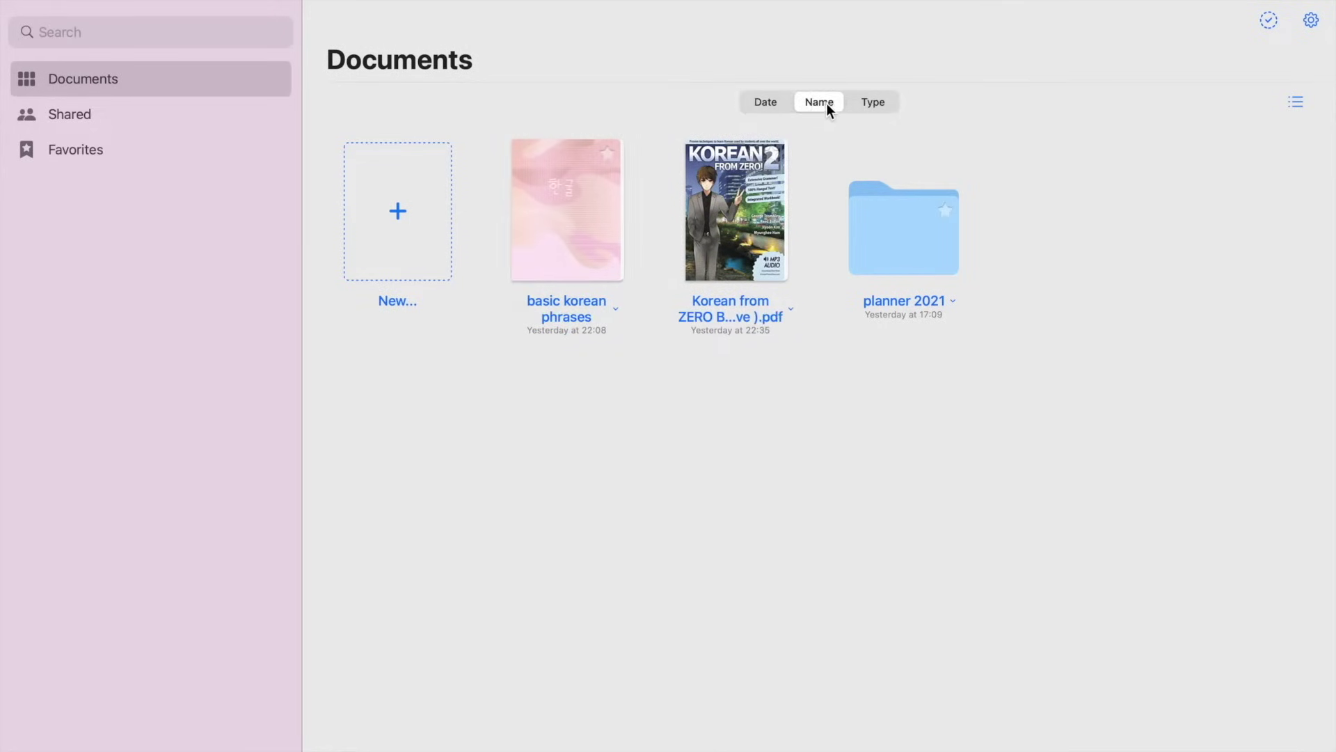
click(1299, 103)
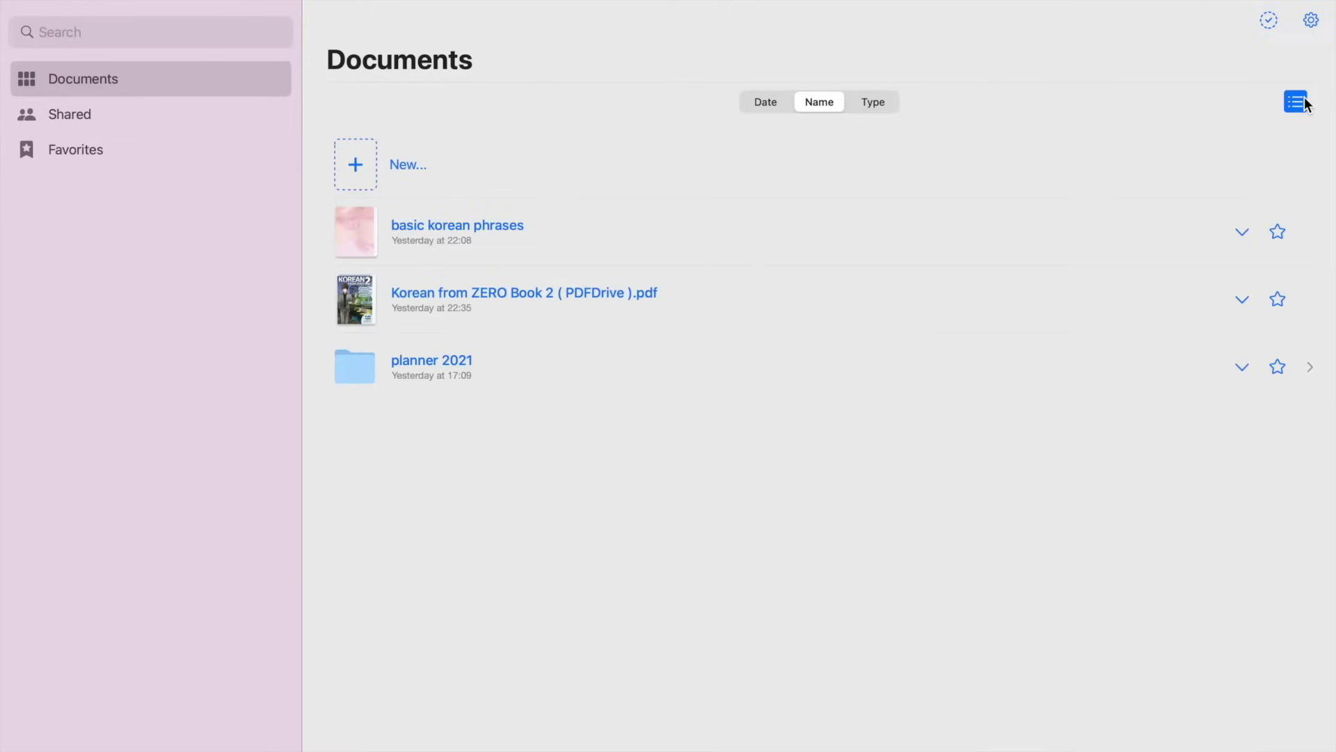
click(1299, 103)
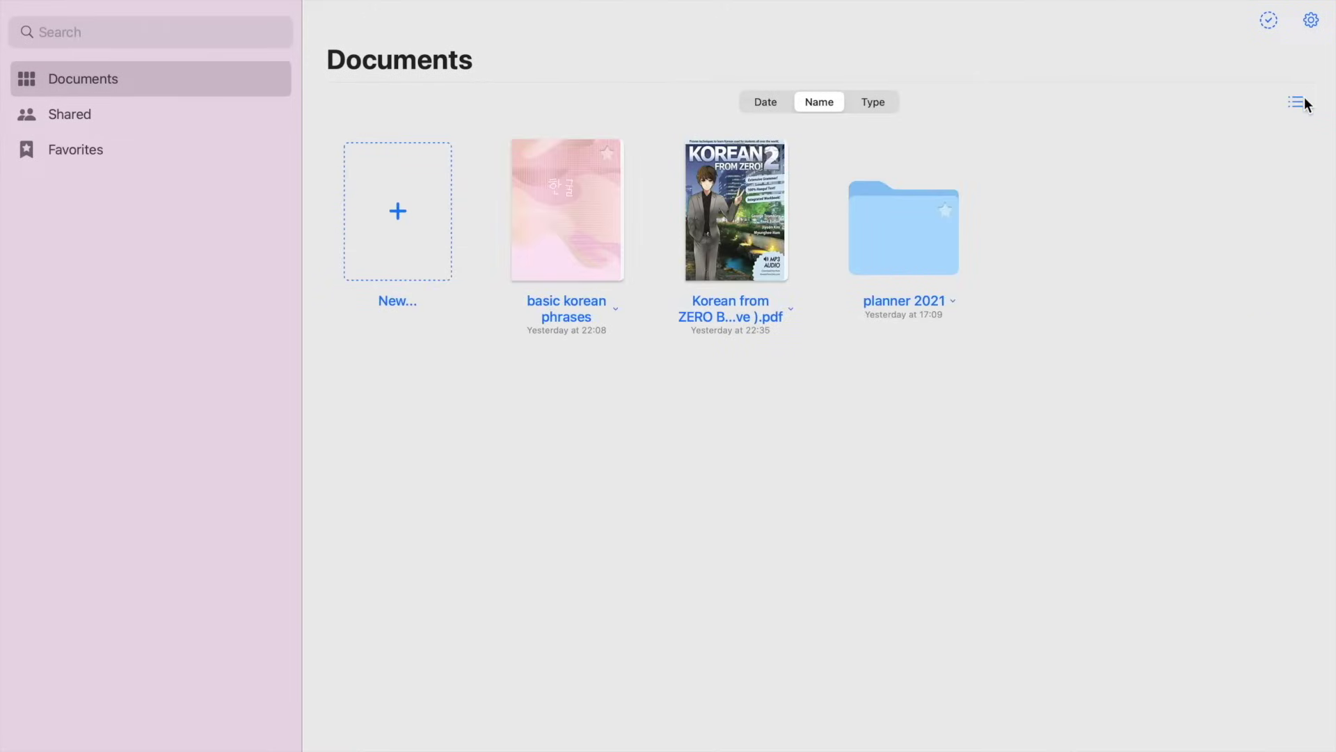
Explore selection and item options for the folder and Korean PDF, then show Favorites.
click(1269, 21)
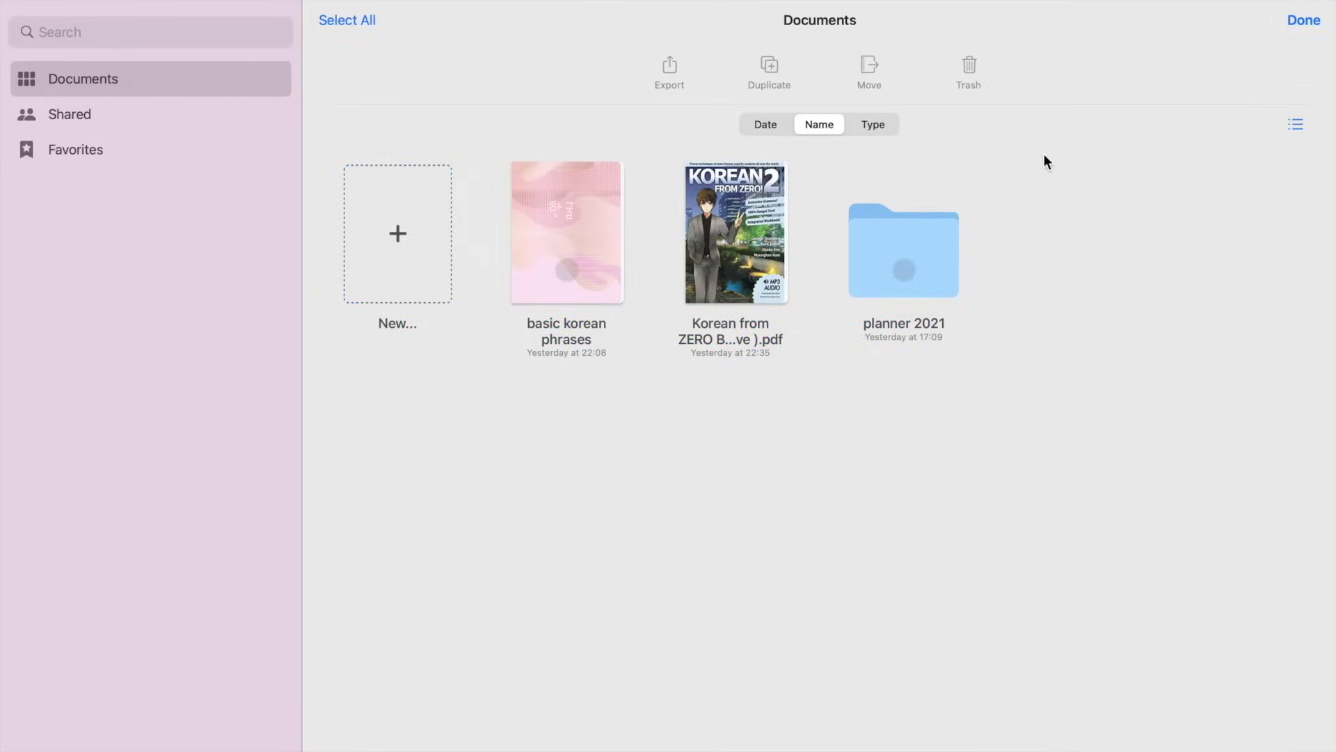
click(597, 204)
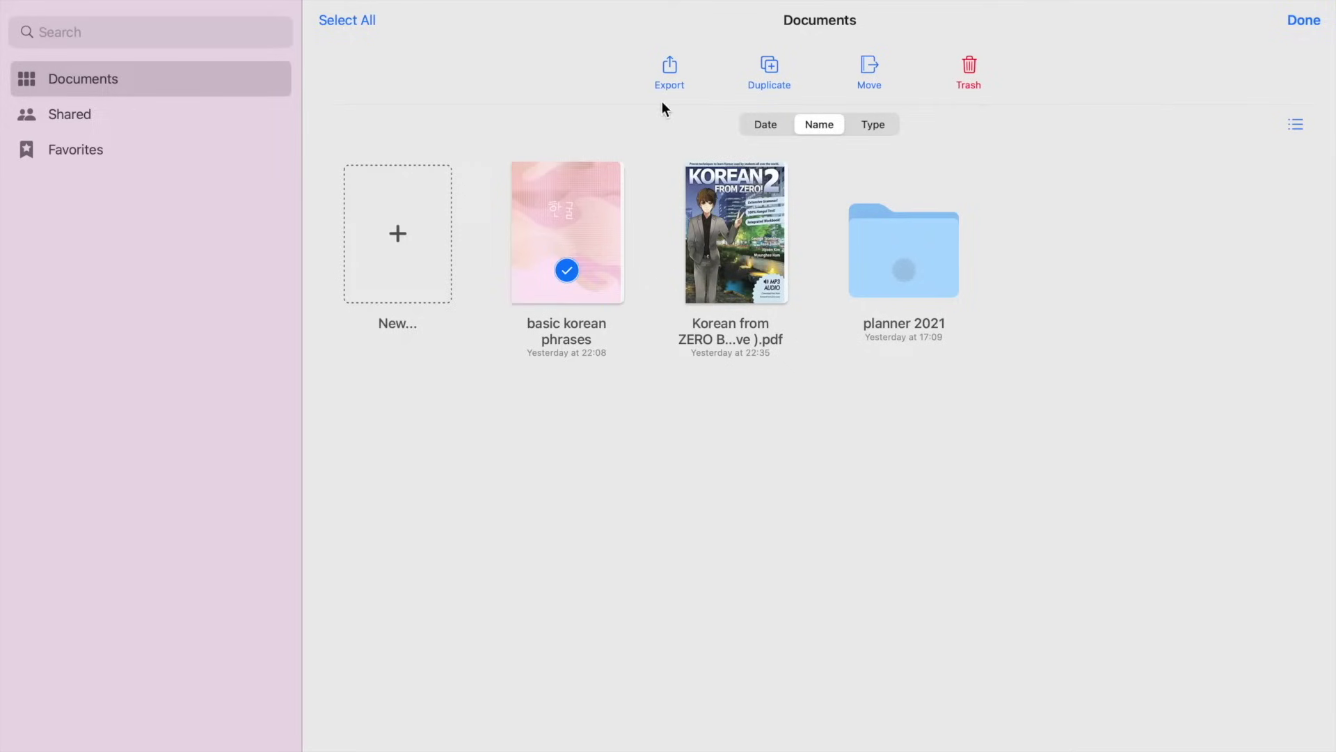
click(565, 273)
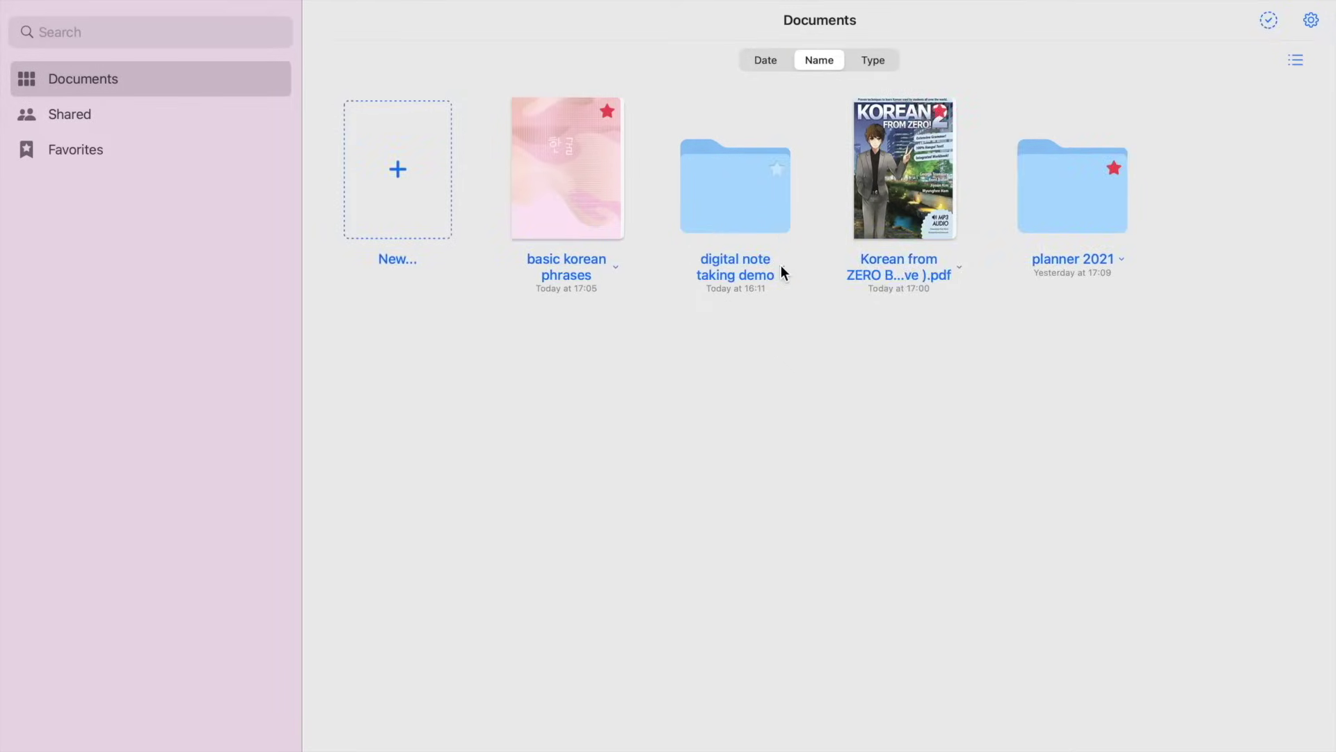
click(781, 267)
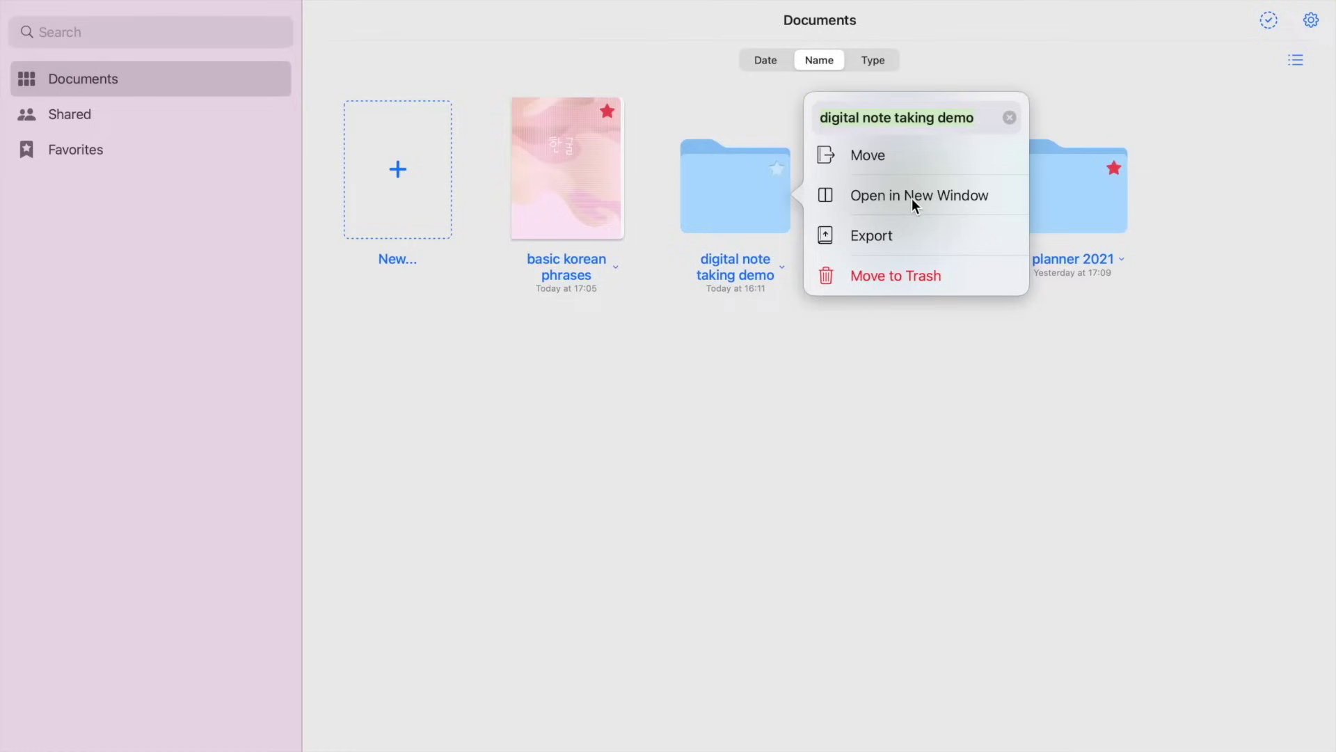
click(898, 324)
click(960, 269)
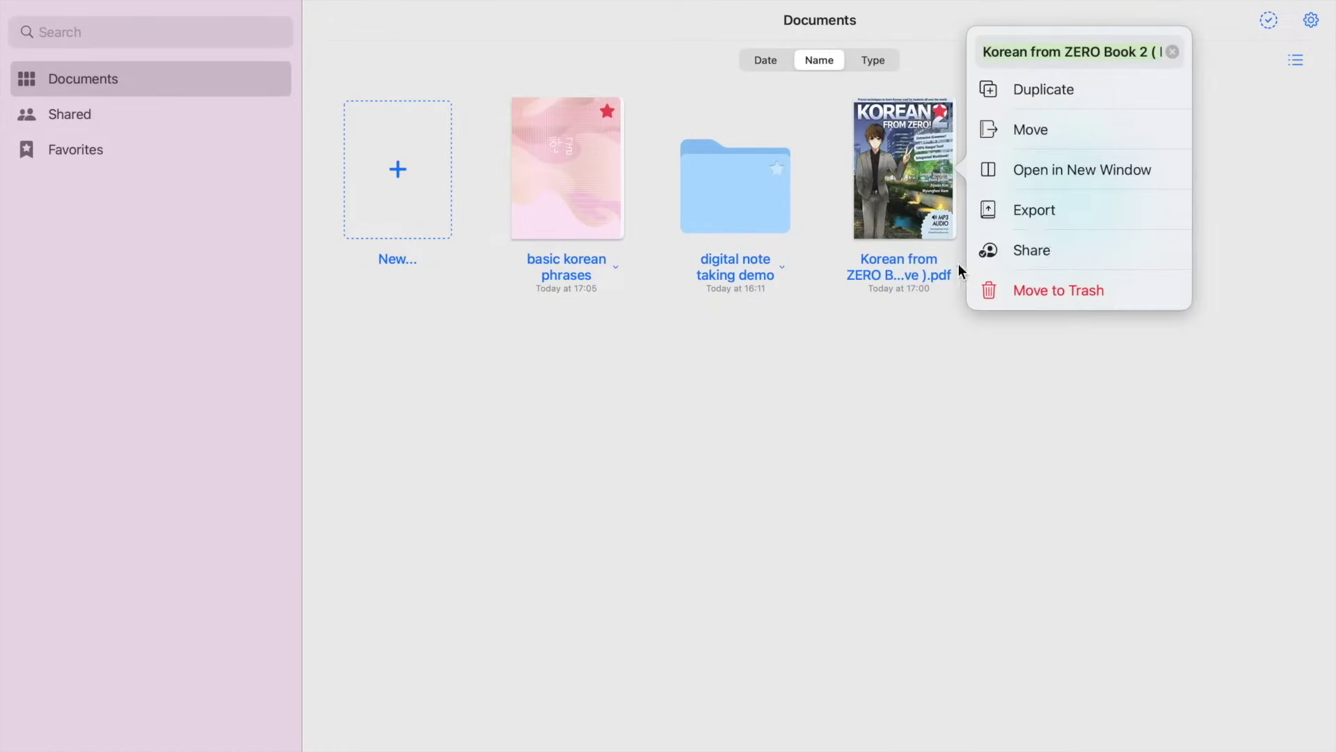
click(1213, 86)
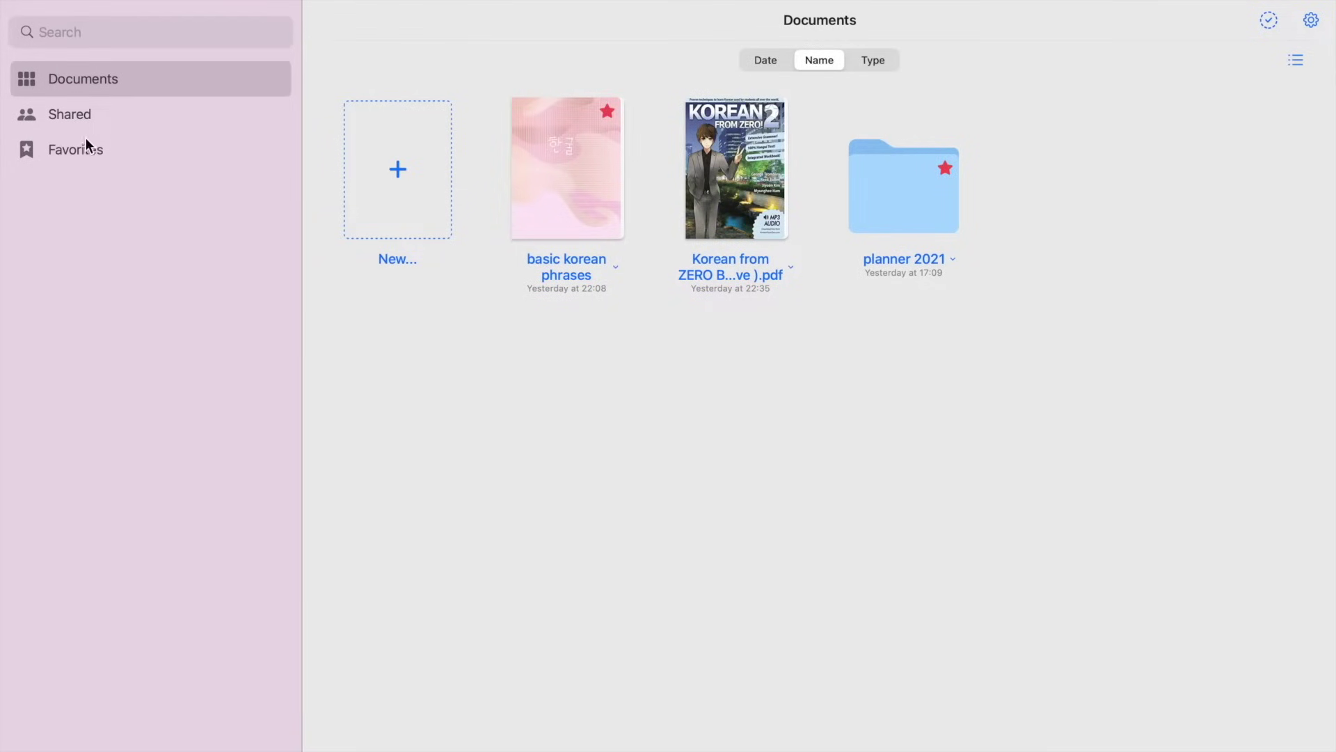
click(71, 149)
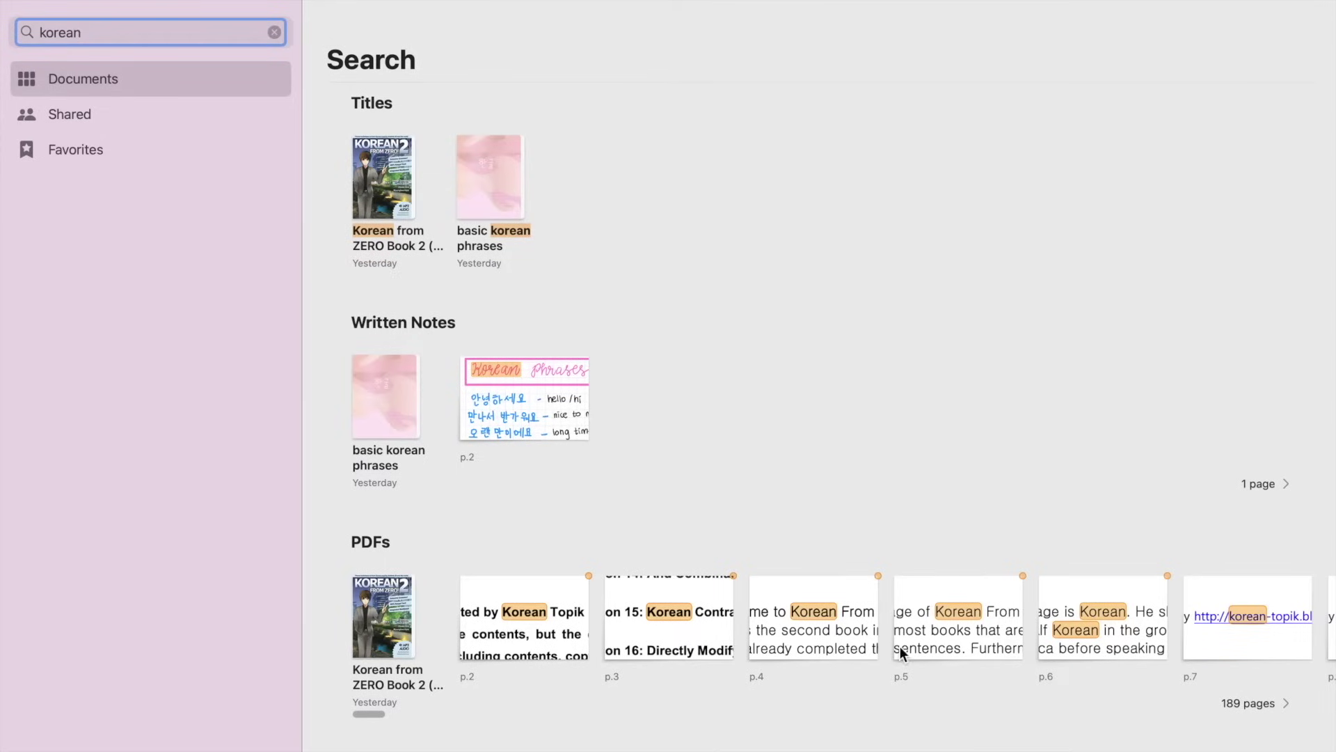
Clear the search, create a folder named 'digital note taking demo', and sort by Type.
click(275, 32)
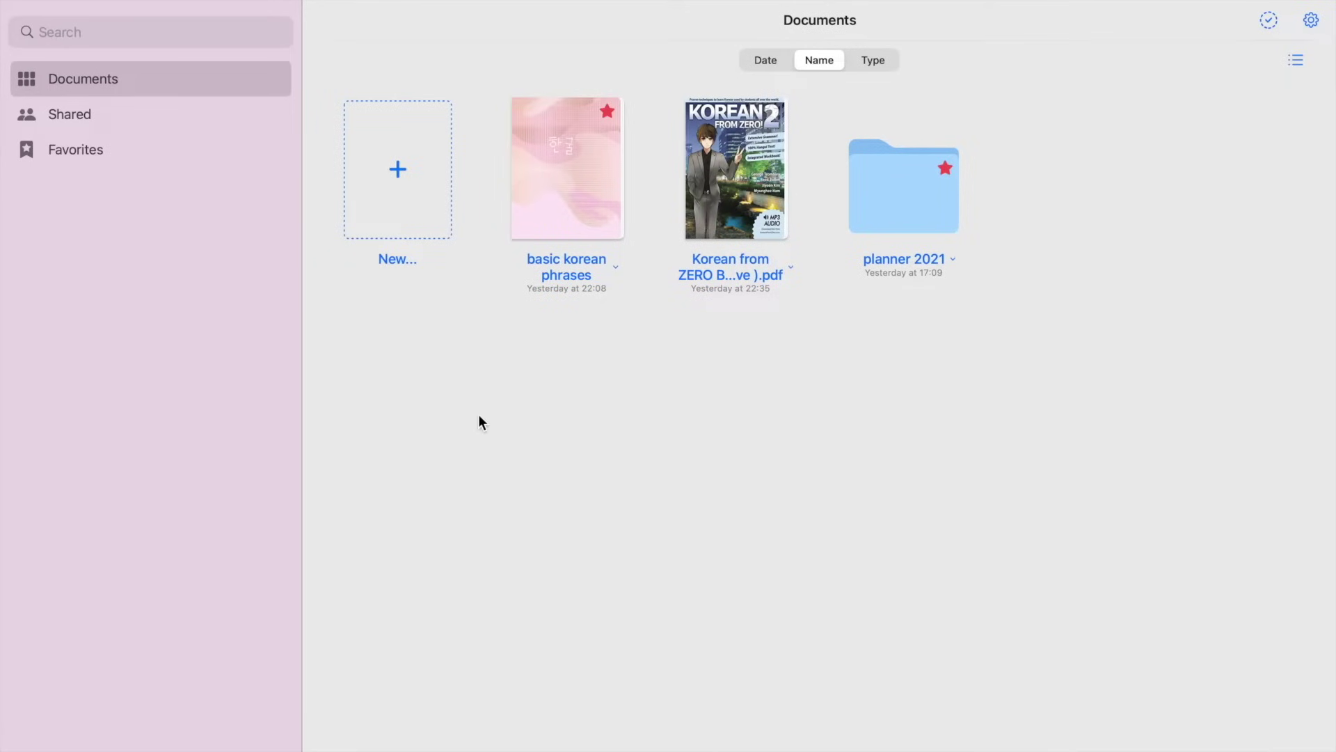
click(398, 177)
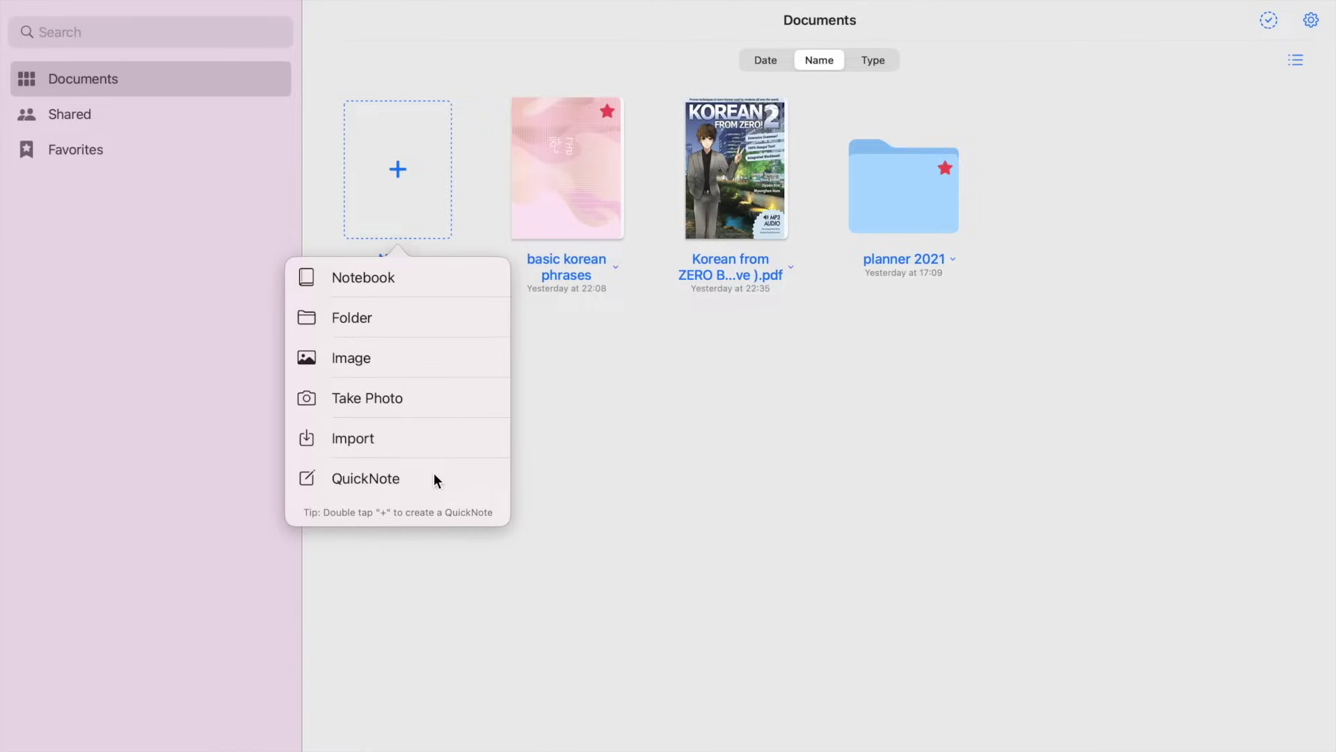
click(432, 311)
text(digital note taking demo)
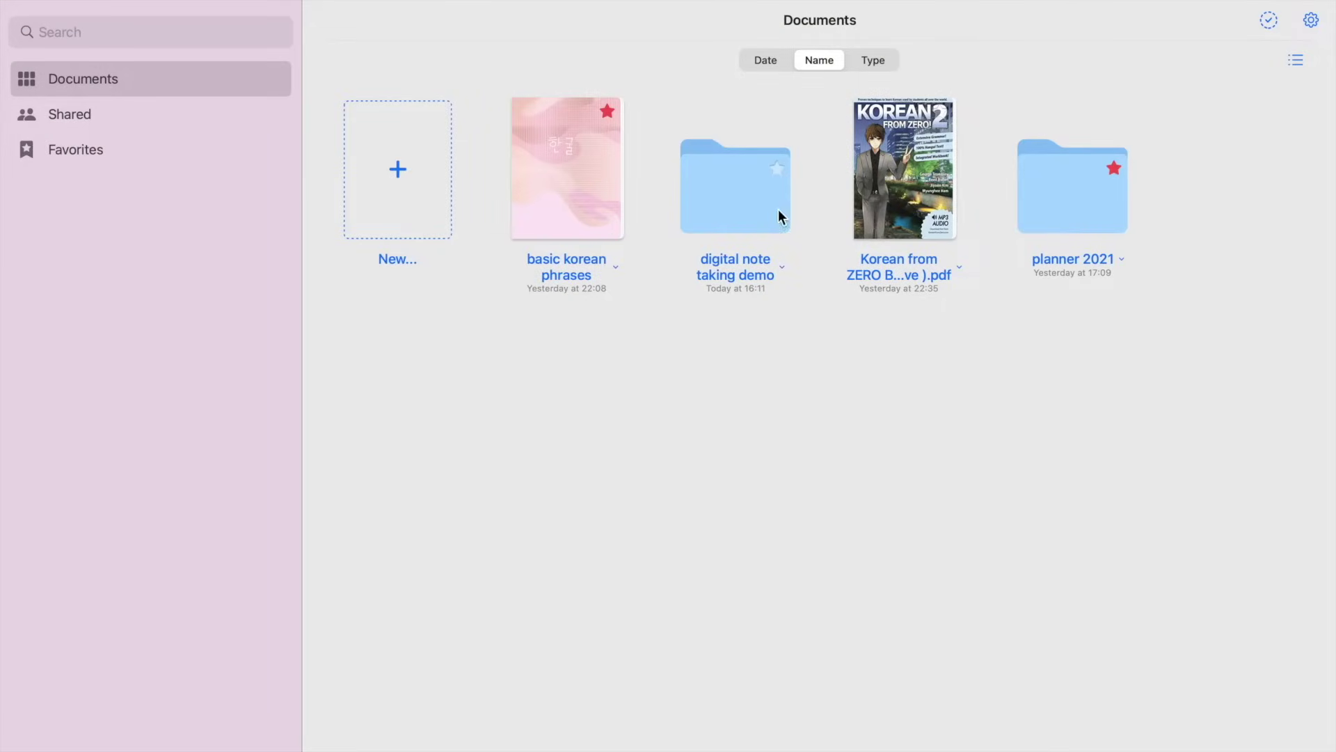
click(870, 61)
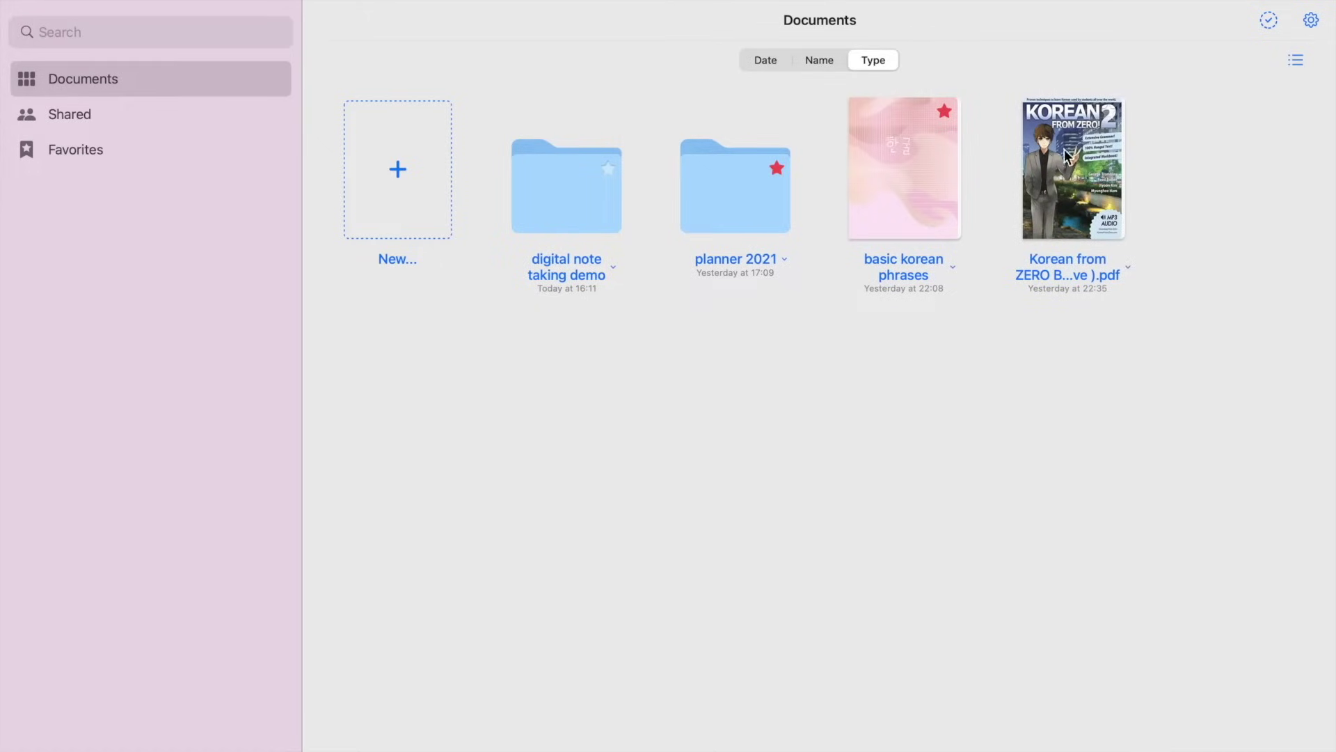
In the folder, start a new notebook named 'demo' with portrait Ruled Narrow paper.
click(566, 203)
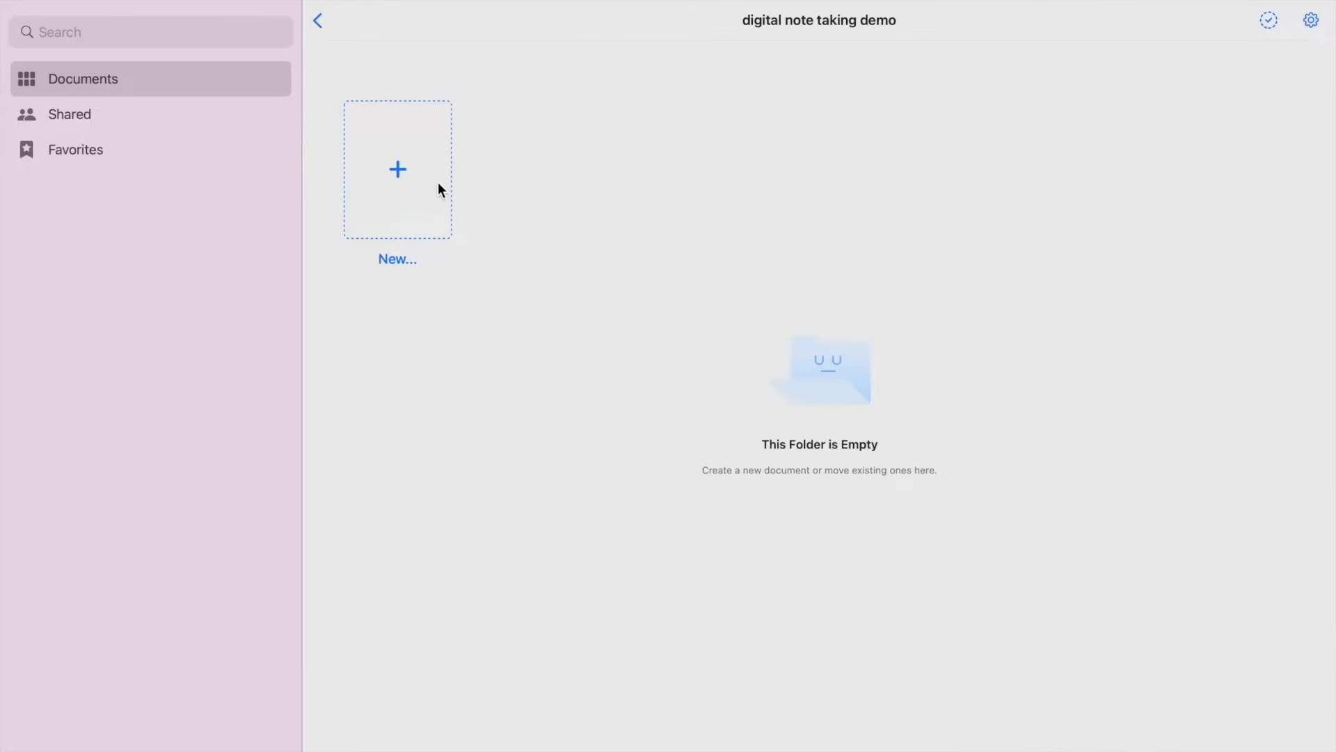
click(396, 190)
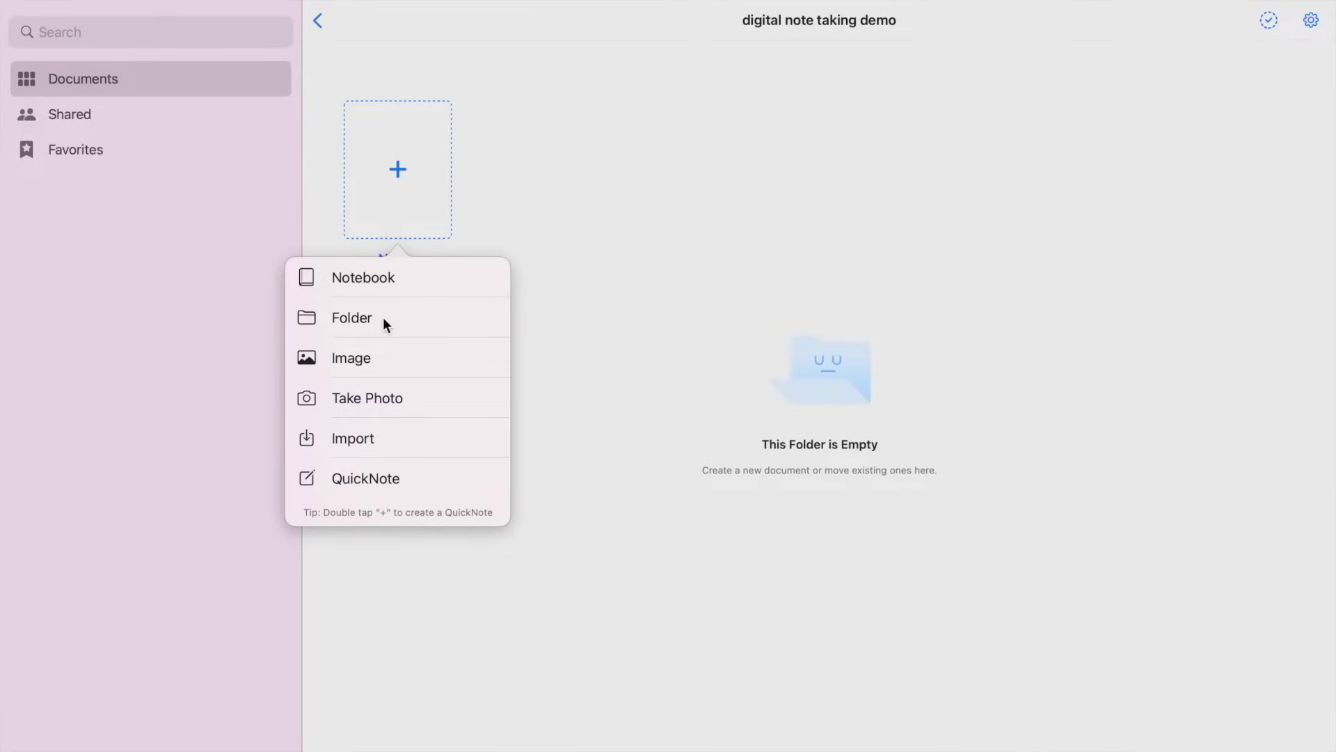
click(415, 284)
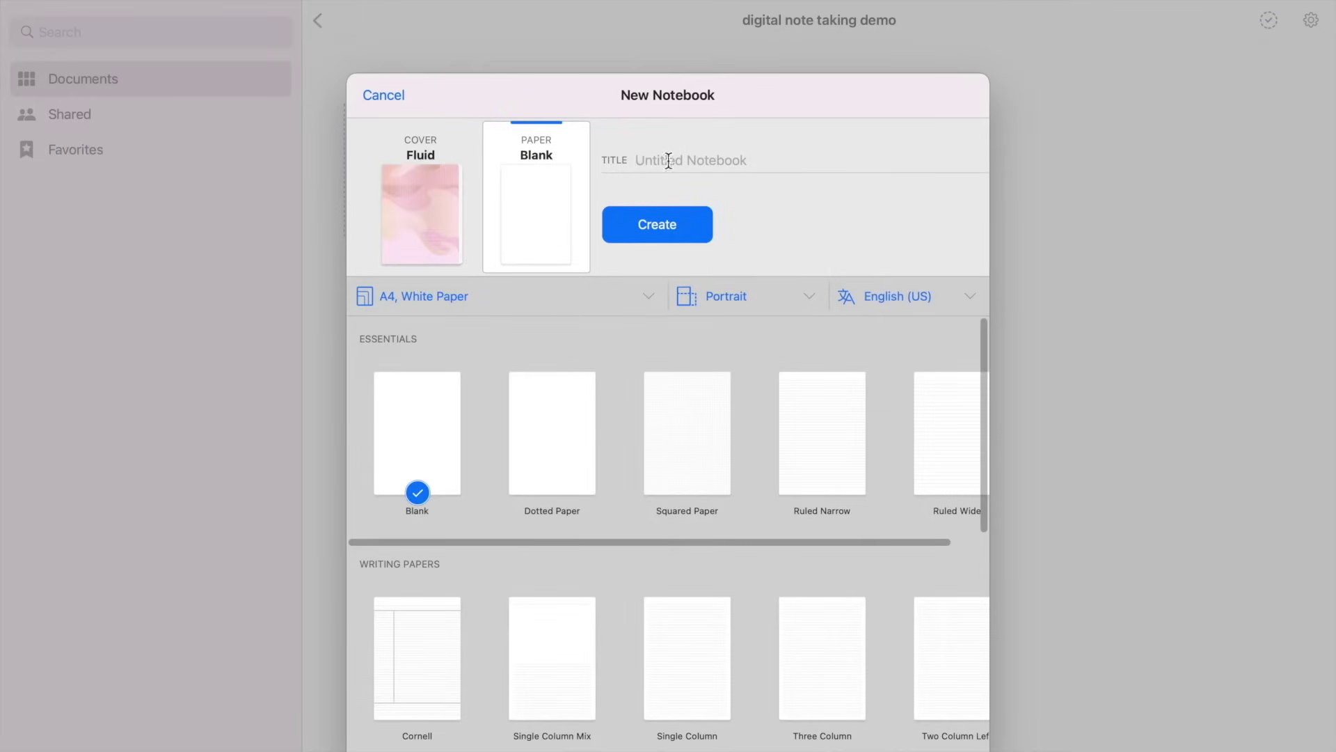
text(demo only)
scroll(830, 370, down, 1)
click(825, 410)
click(808, 298)
click(793, 438)
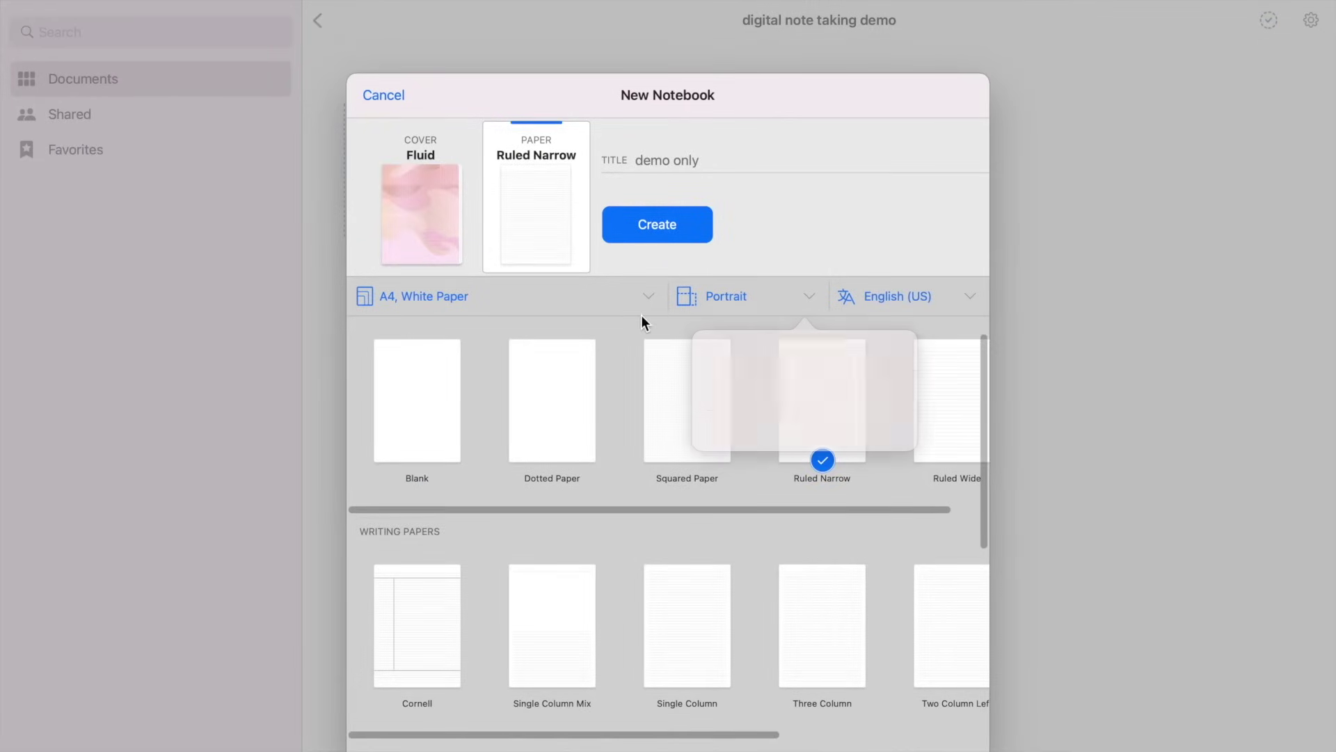
Switch the paper colour to dark and back to white, keeping A4 white paper.
click(647, 297)
click(652, 392)
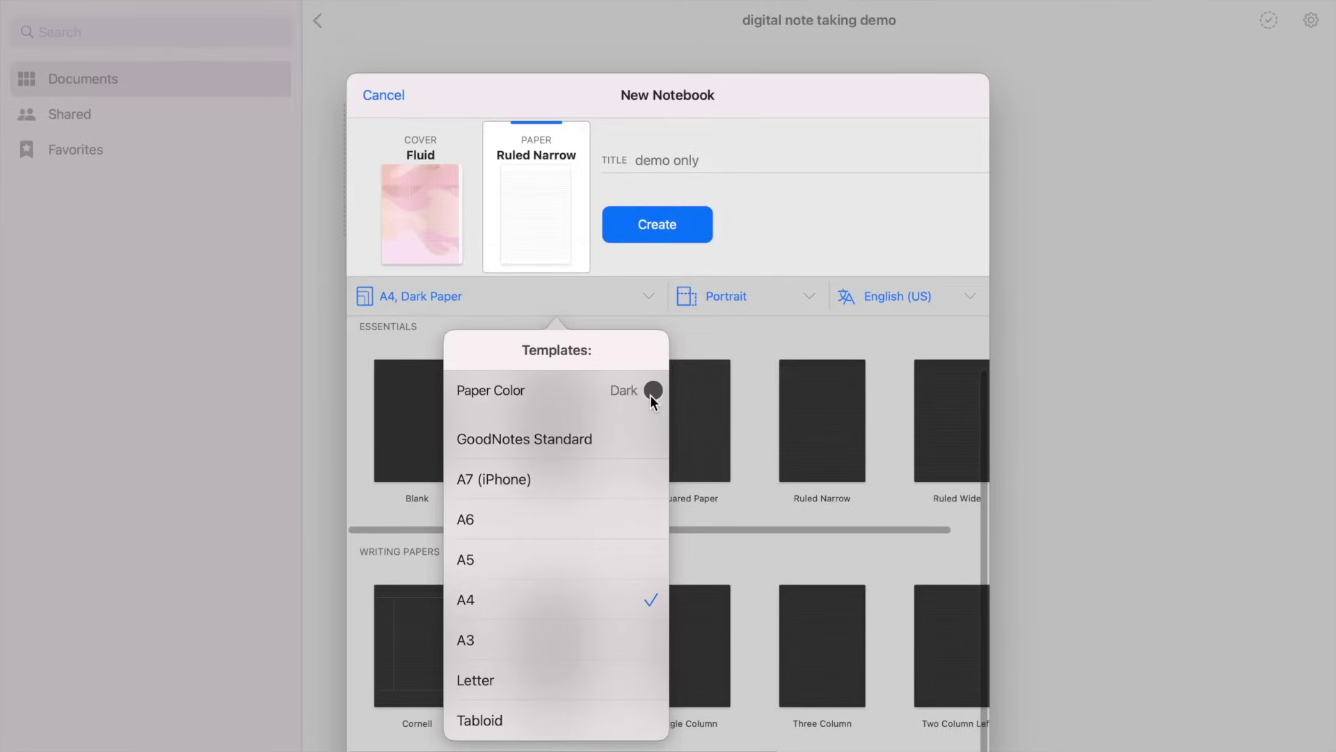
click(652, 394)
click(671, 369)
scroll(749, 530, down, 2)
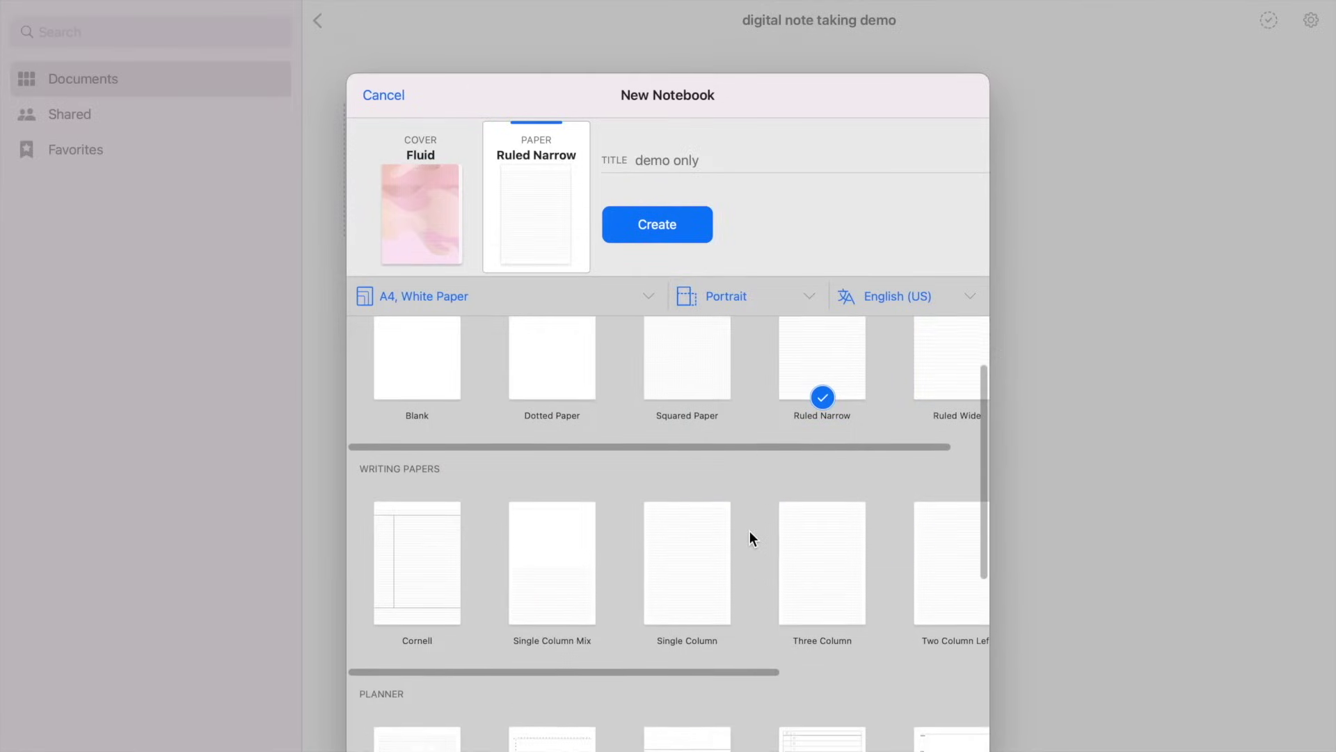
scroll(749, 531, up, 3)
Try the Enclosed 1, GOOOD and Brushes covers for the notebook.
click(423, 223)
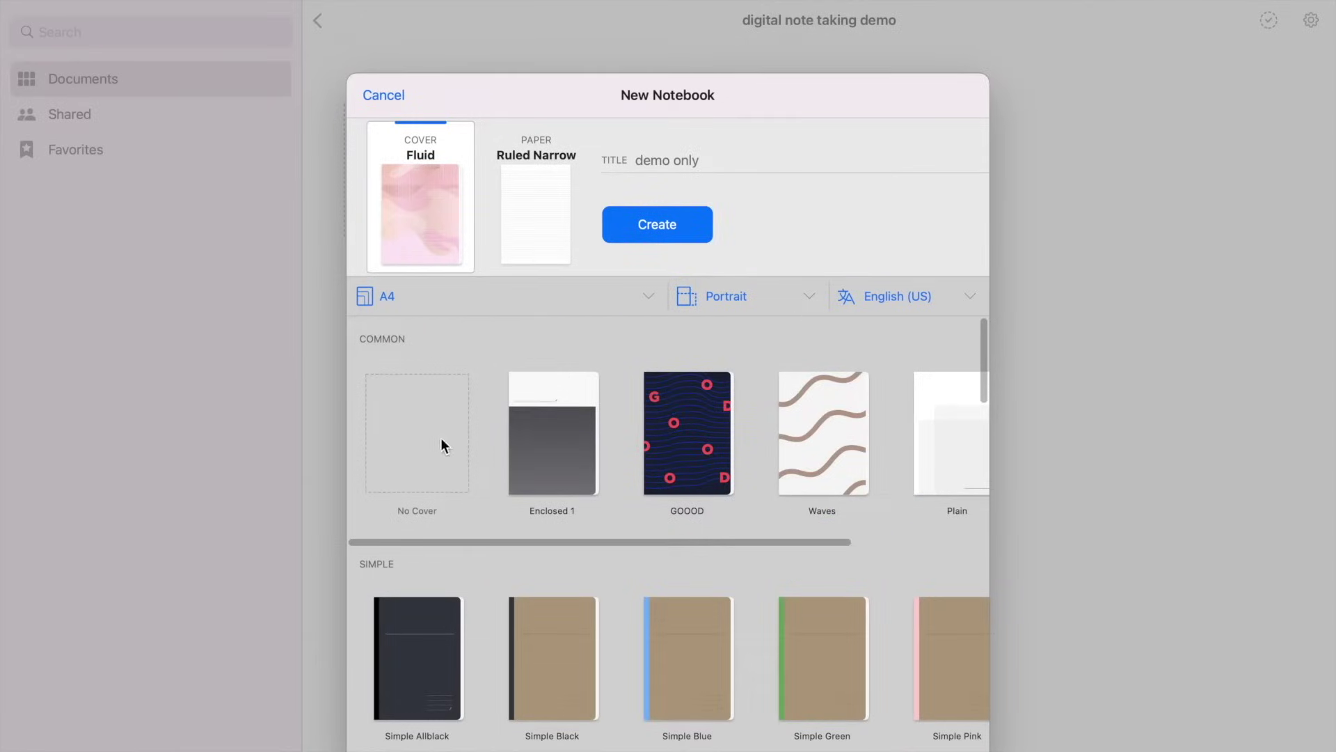
click(554, 452)
click(696, 452)
scroll(786, 453, right, 5)
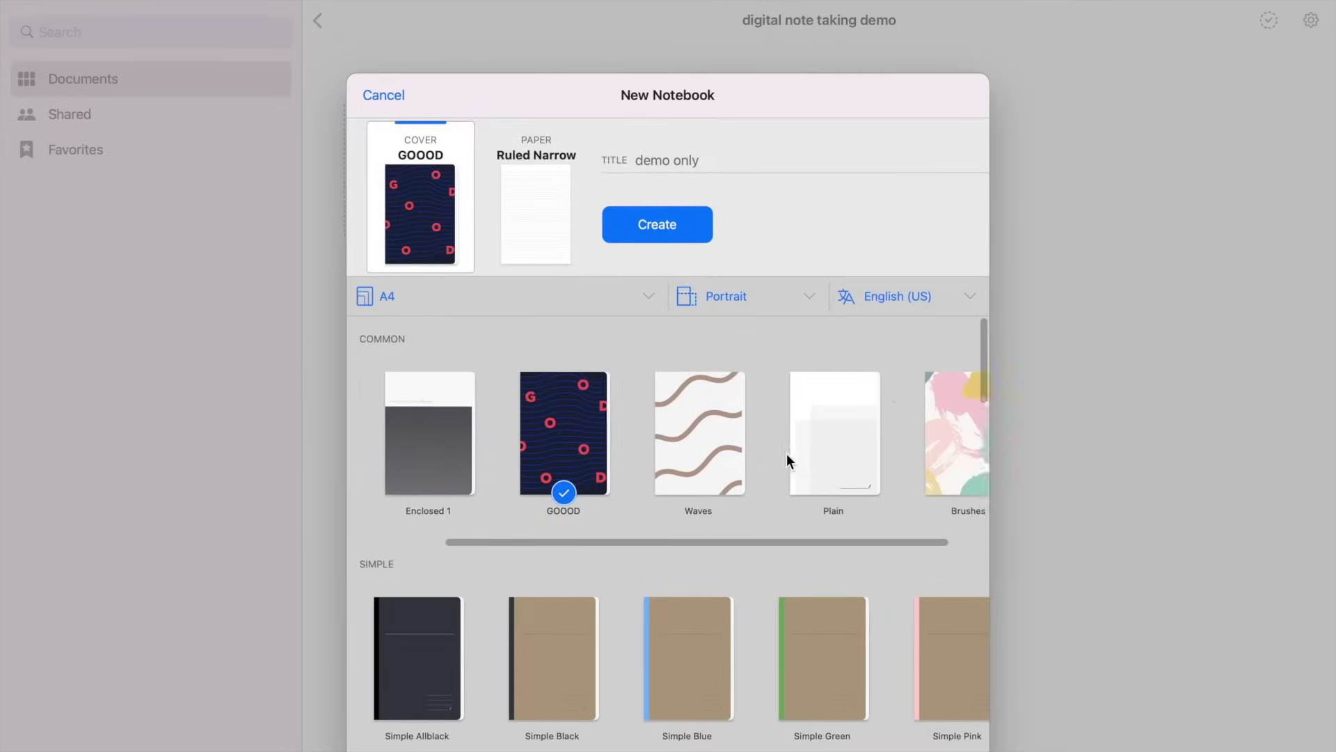
click(839, 453)
Pick the brown Dots cover and create the notebook.
scroll(815, 515, down, 5)
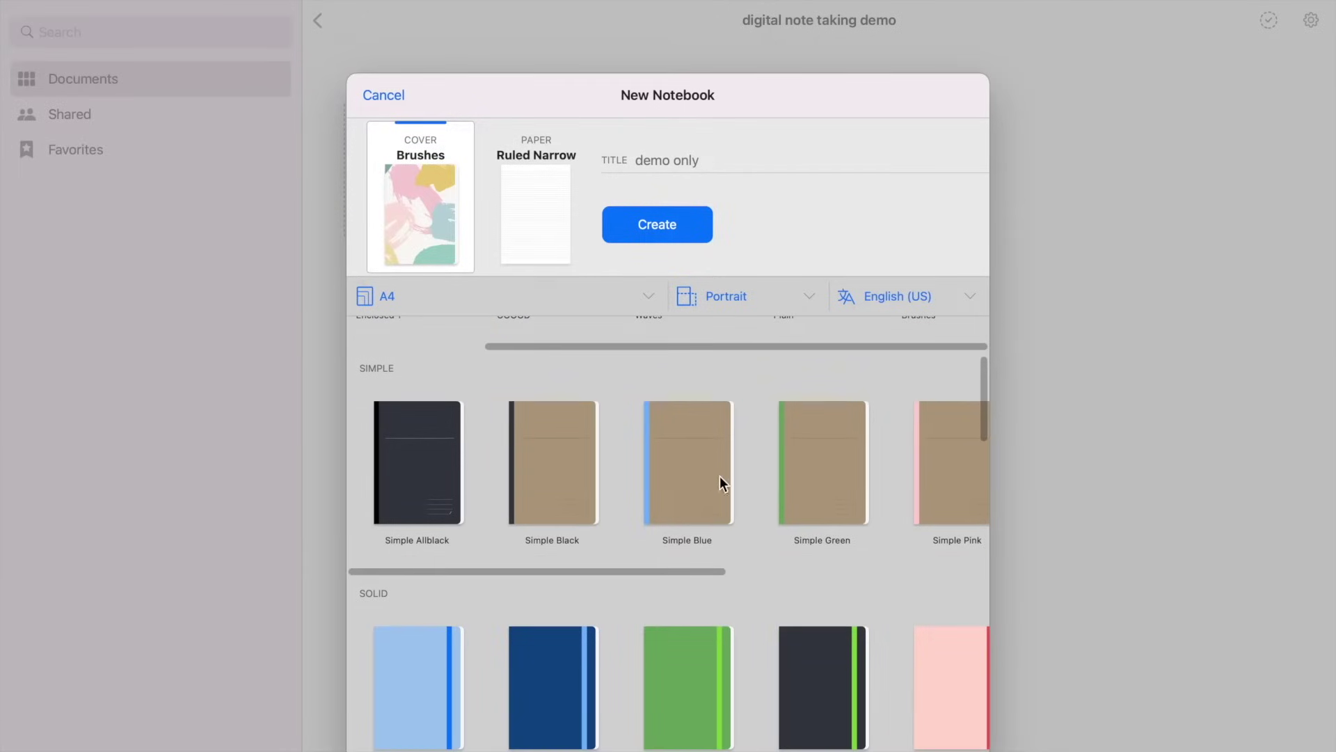
scroll(720, 478, right, 5)
scroll(678, 546, down, 5)
drag(649, 536, 960, 539)
scroll(624, 581, down, 3)
scroll(499, 620, left, 2)
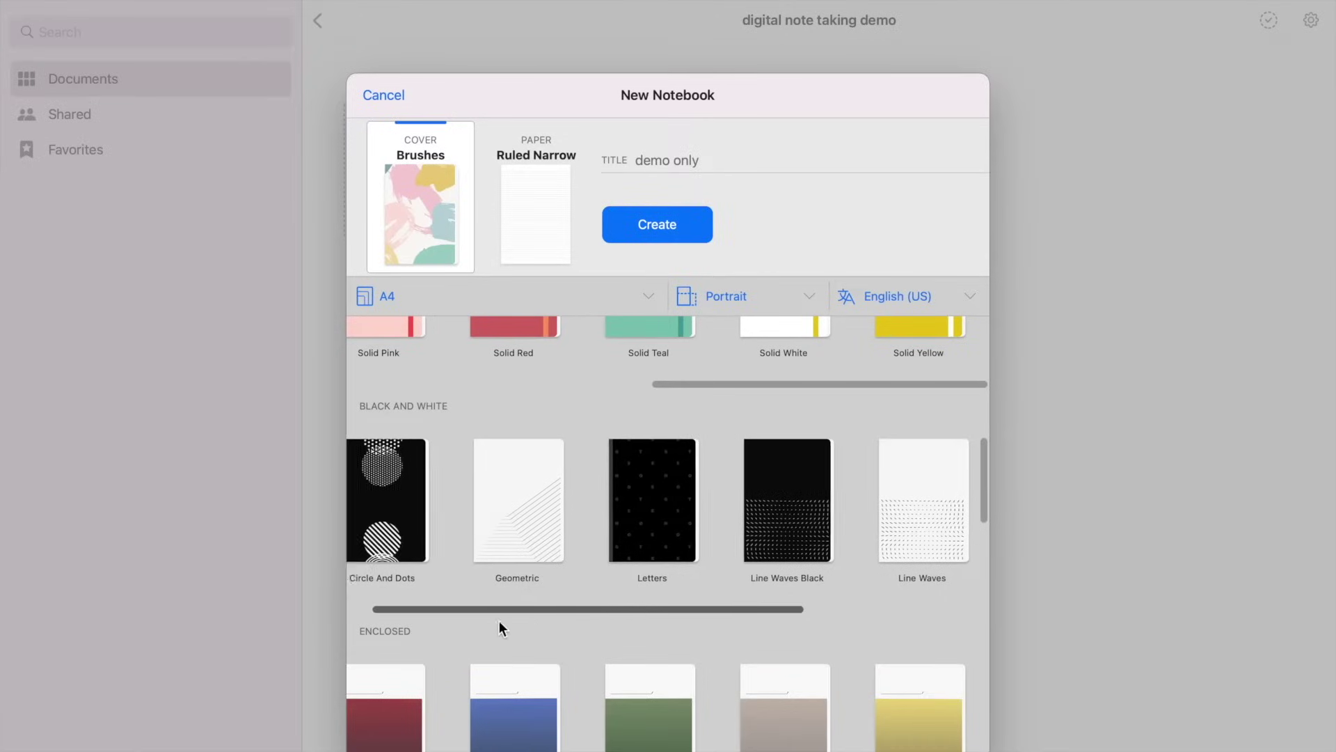
scroll(499, 620, right, 5)
scroll(699, 617, down, 3)
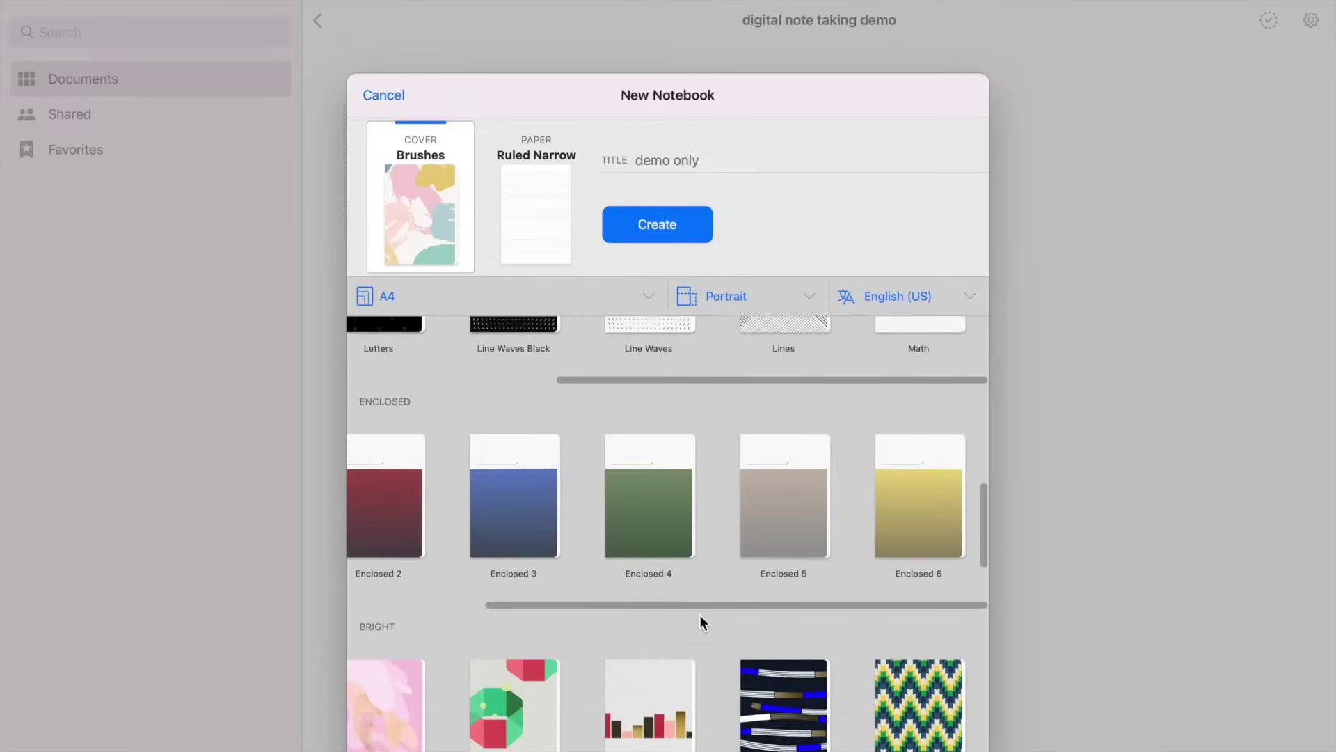
scroll(699, 615, down, 1)
drag(700, 566, 754, 589)
scroll(701, 592, down, 3)
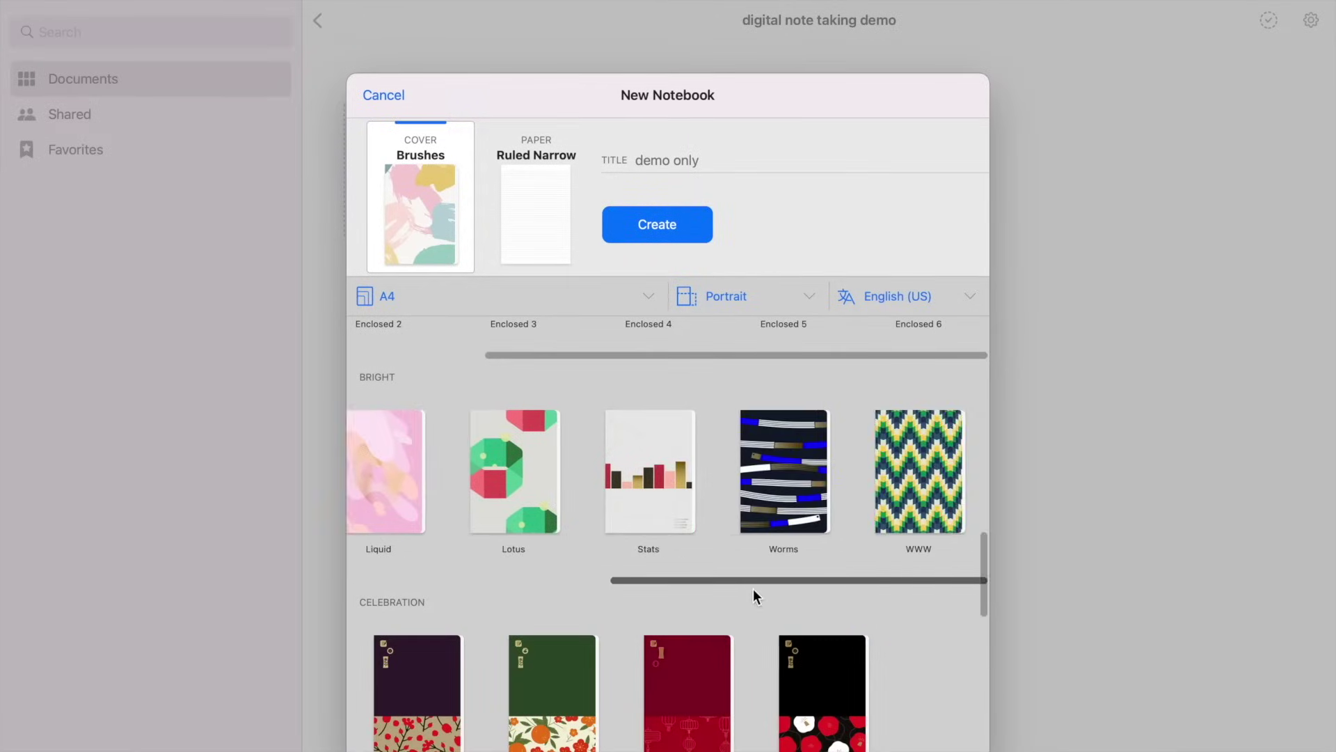
scroll(753, 589, down, 3)
scroll(753, 589, down, 3)
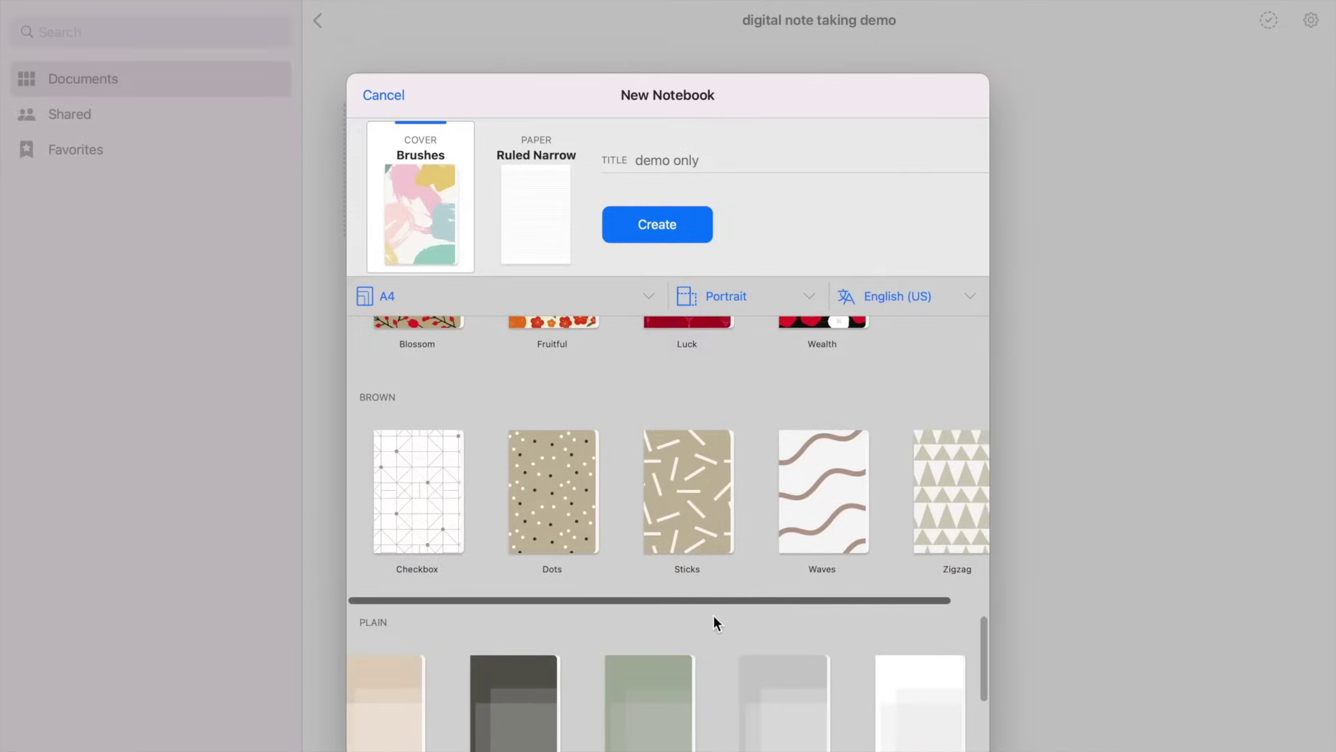
scroll(766, 616, down, 3)
scroll(835, 604, down, 1)
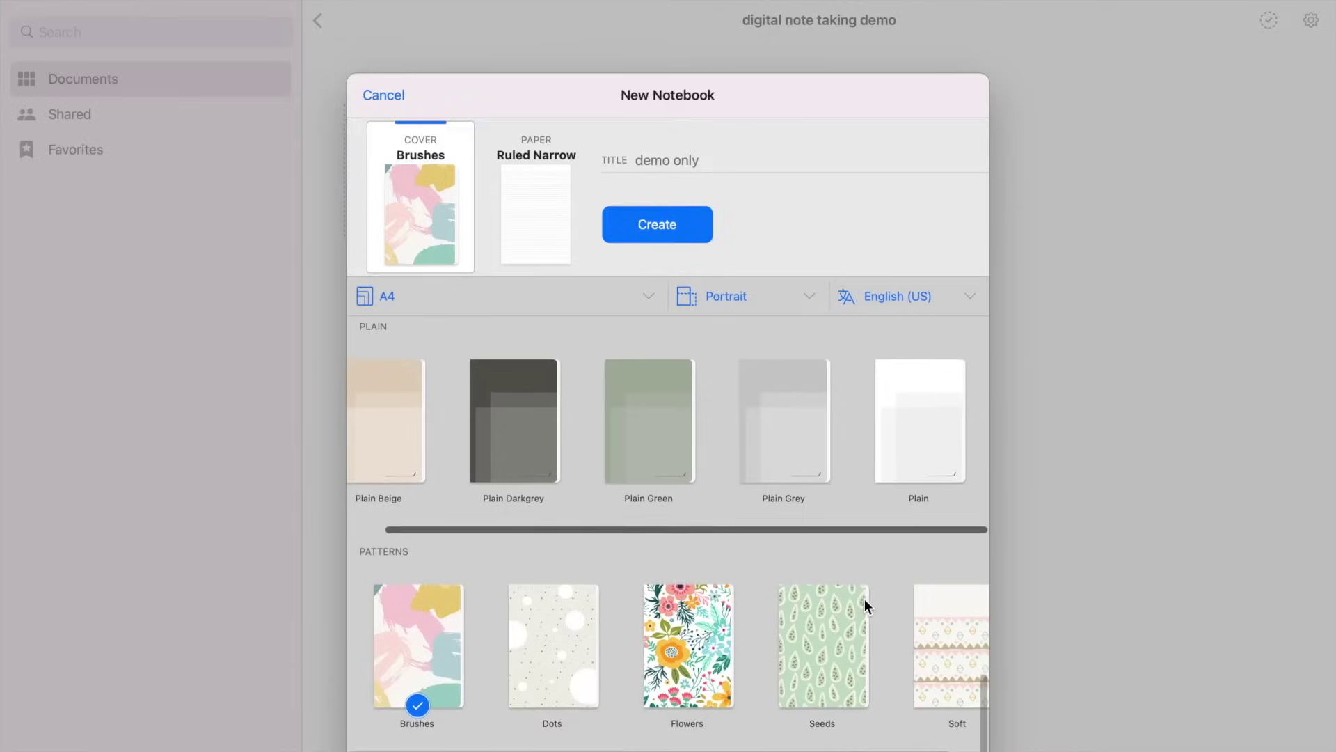
drag(682, 750, 828, 747)
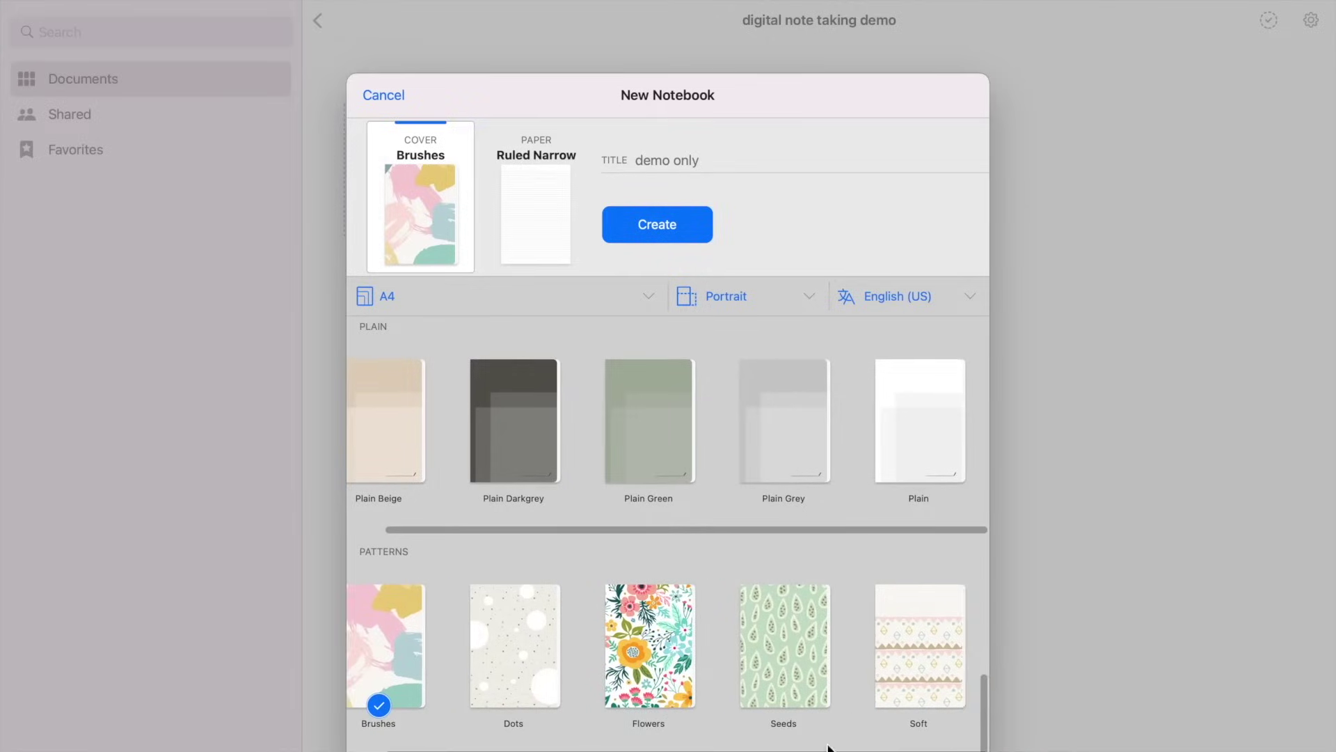
scroll(718, 601, up, 4)
click(550, 517)
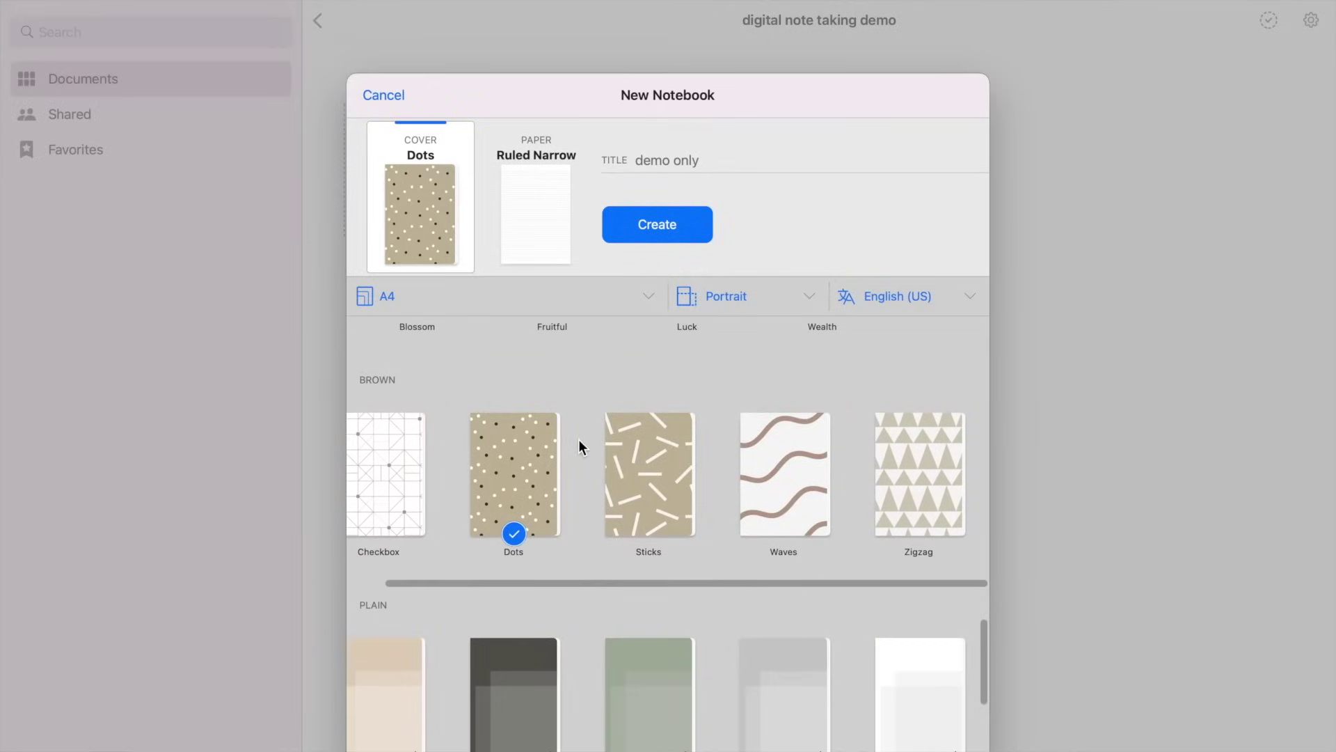
click(675, 234)
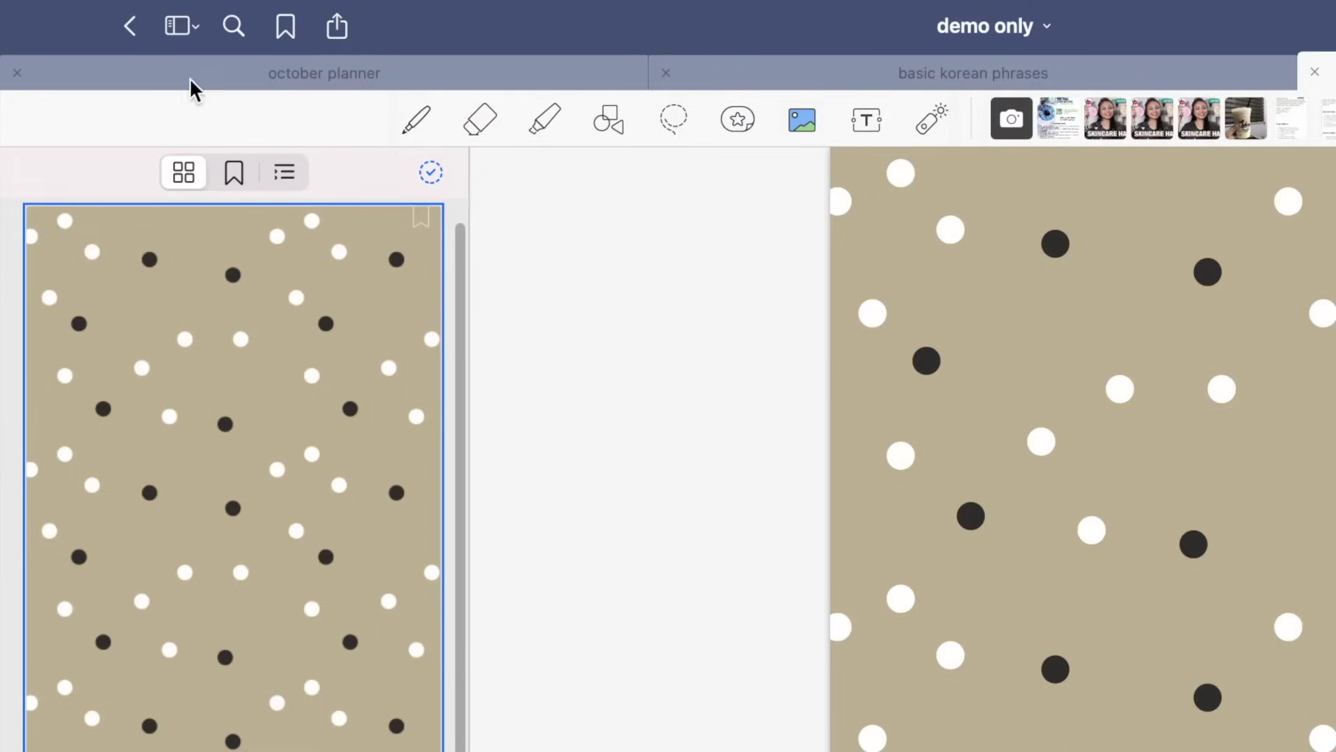
Close the october planner and basic korean phrases tabs, briefly checking share and sidebar options.
click(17, 73)
click(17, 74)
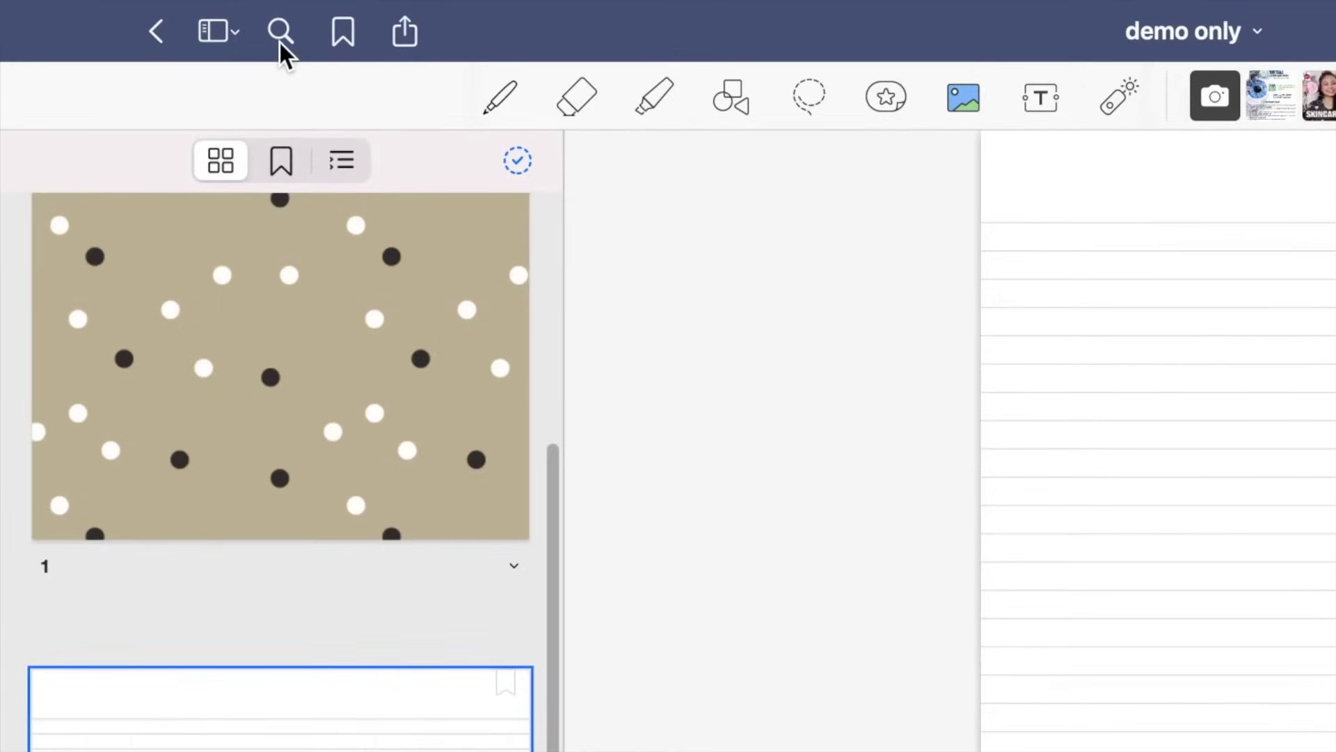
click(405, 42)
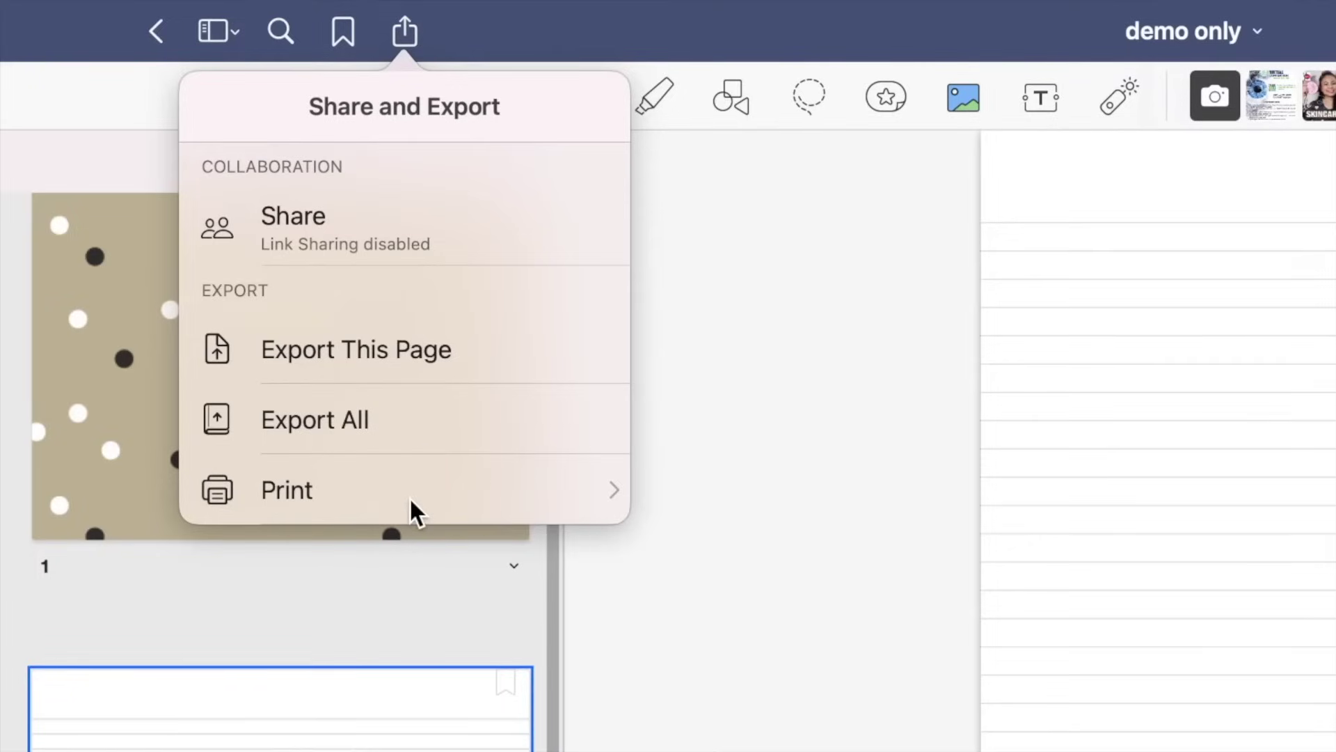
click(757, 233)
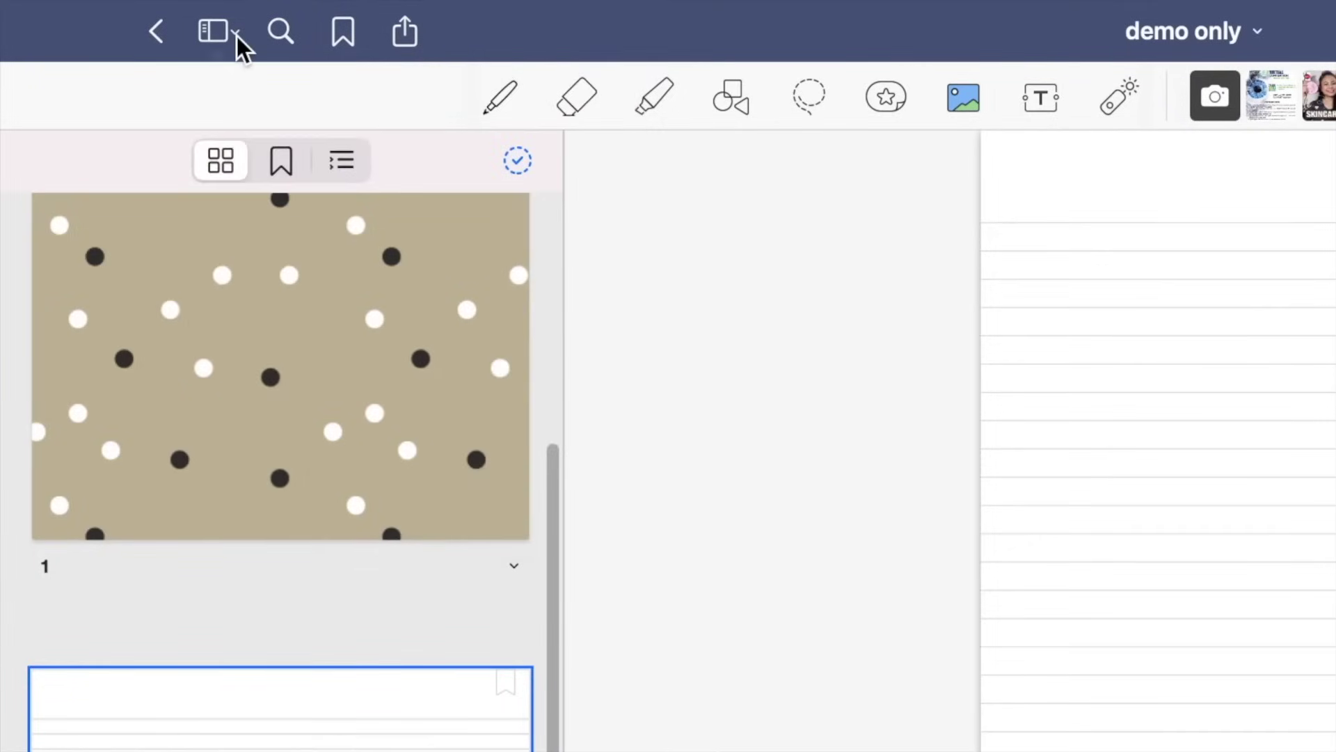
click(223, 32)
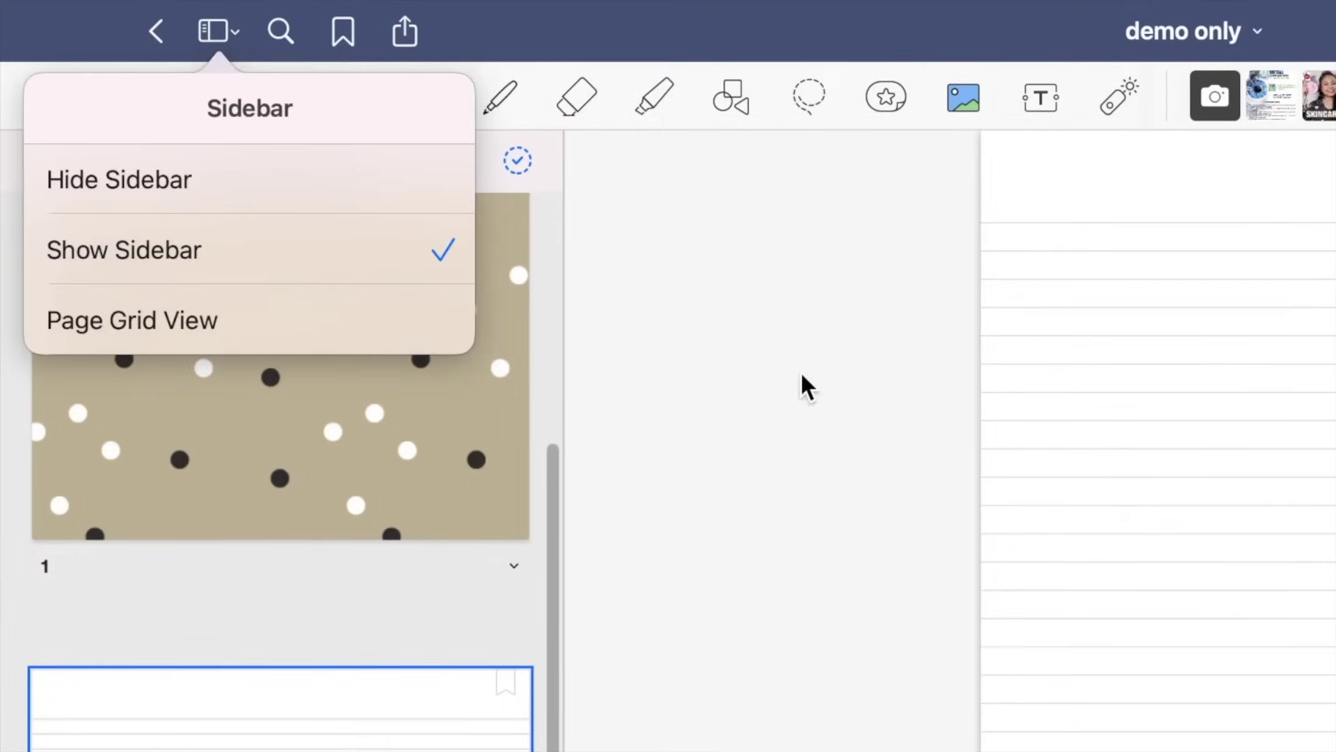
click(800, 385)
Replace the white pen swatch with custom dark red 471E1E using the colour wheel.
click(684, 56)
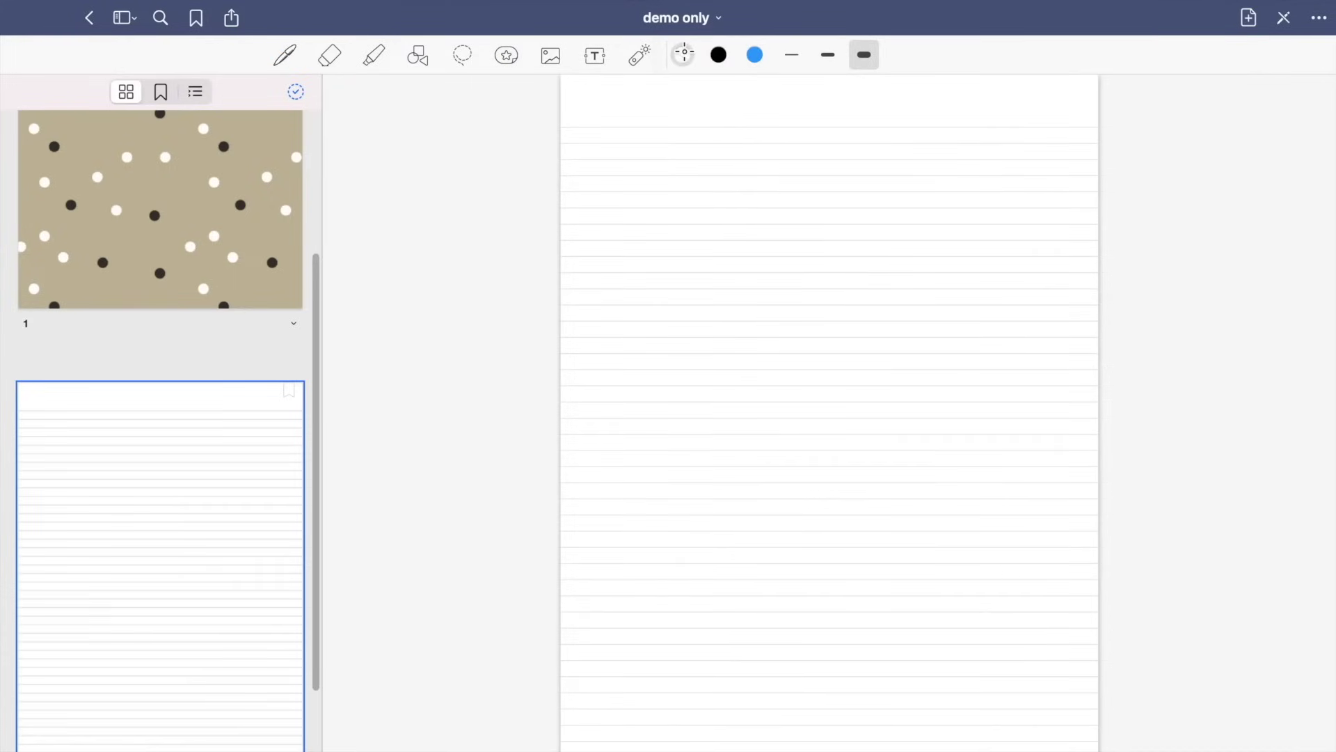
click(684, 55)
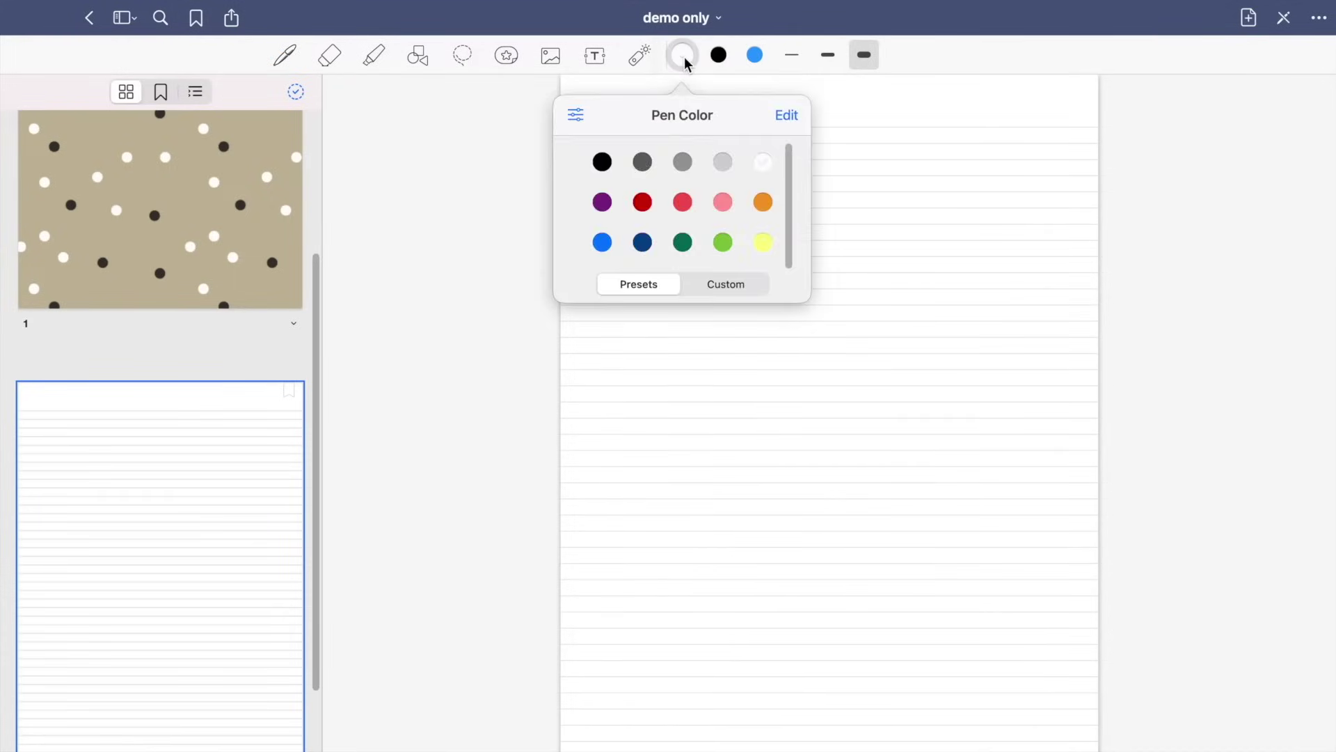
click(579, 115)
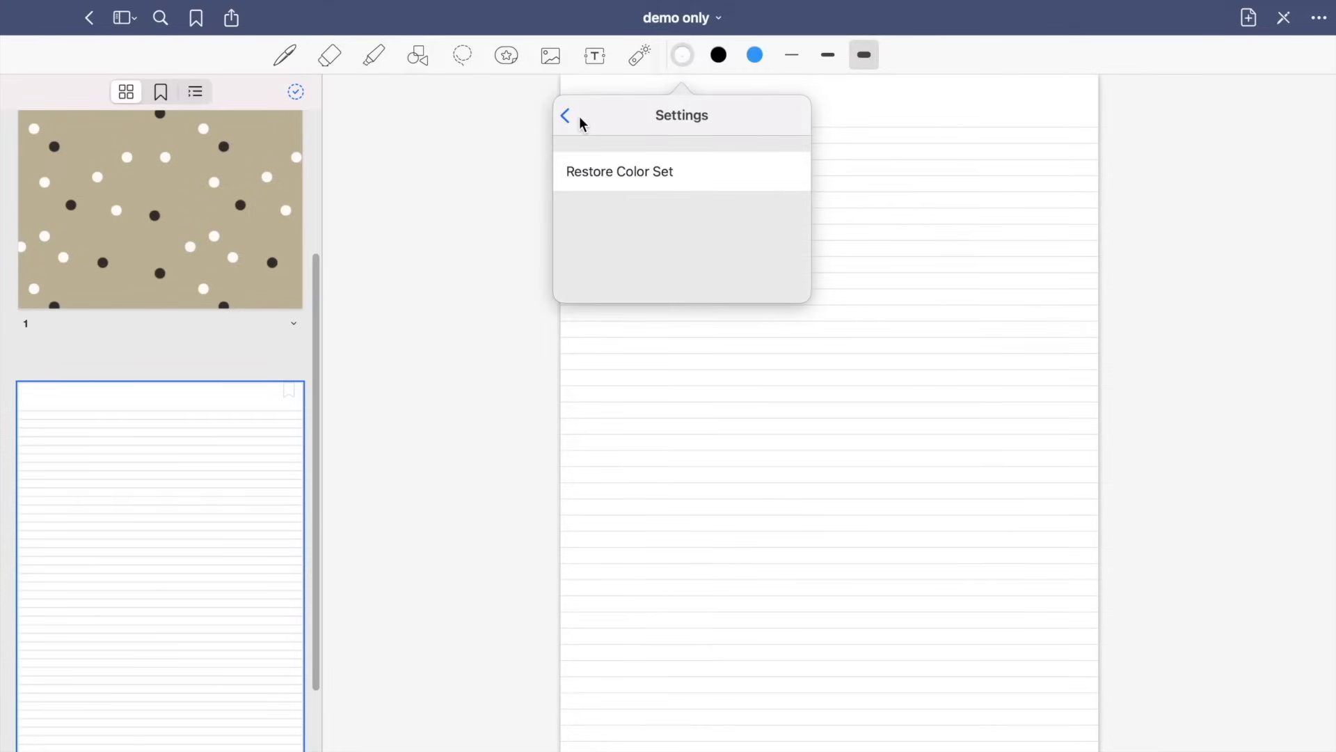
click(567, 119)
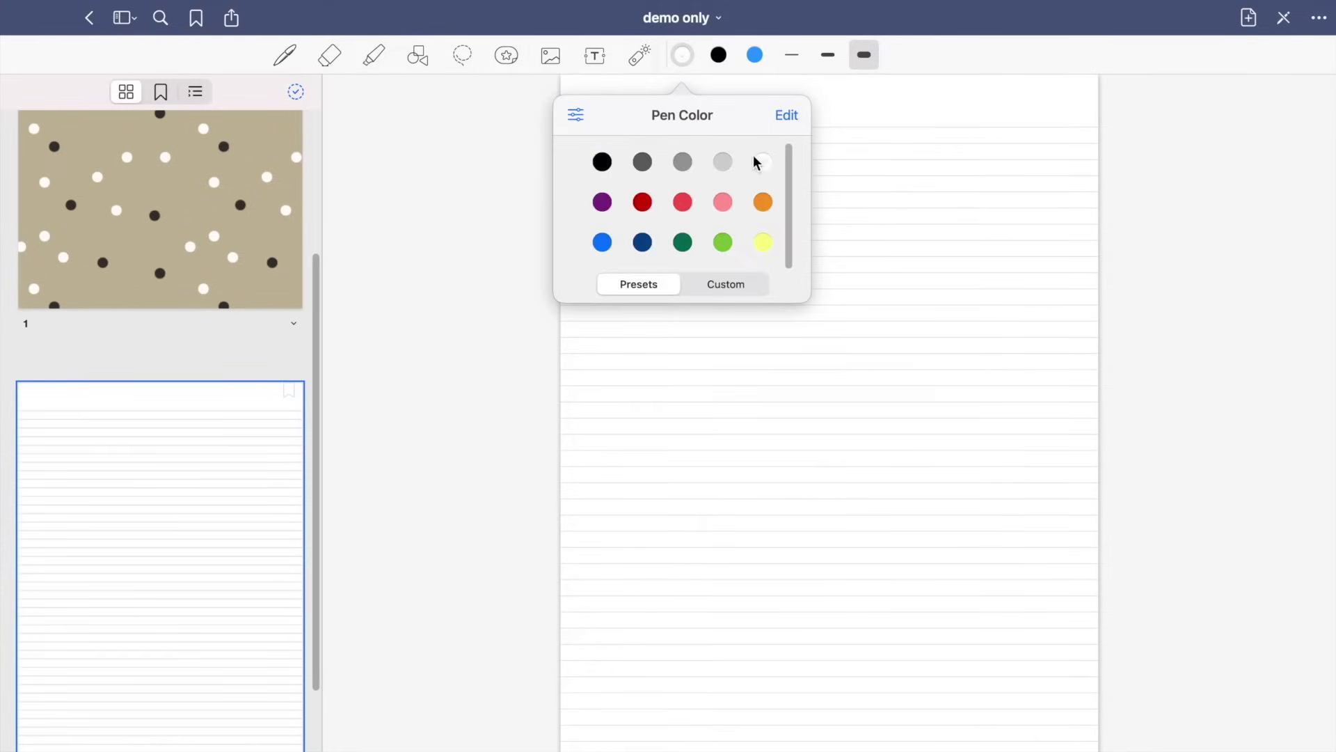
click(718, 285)
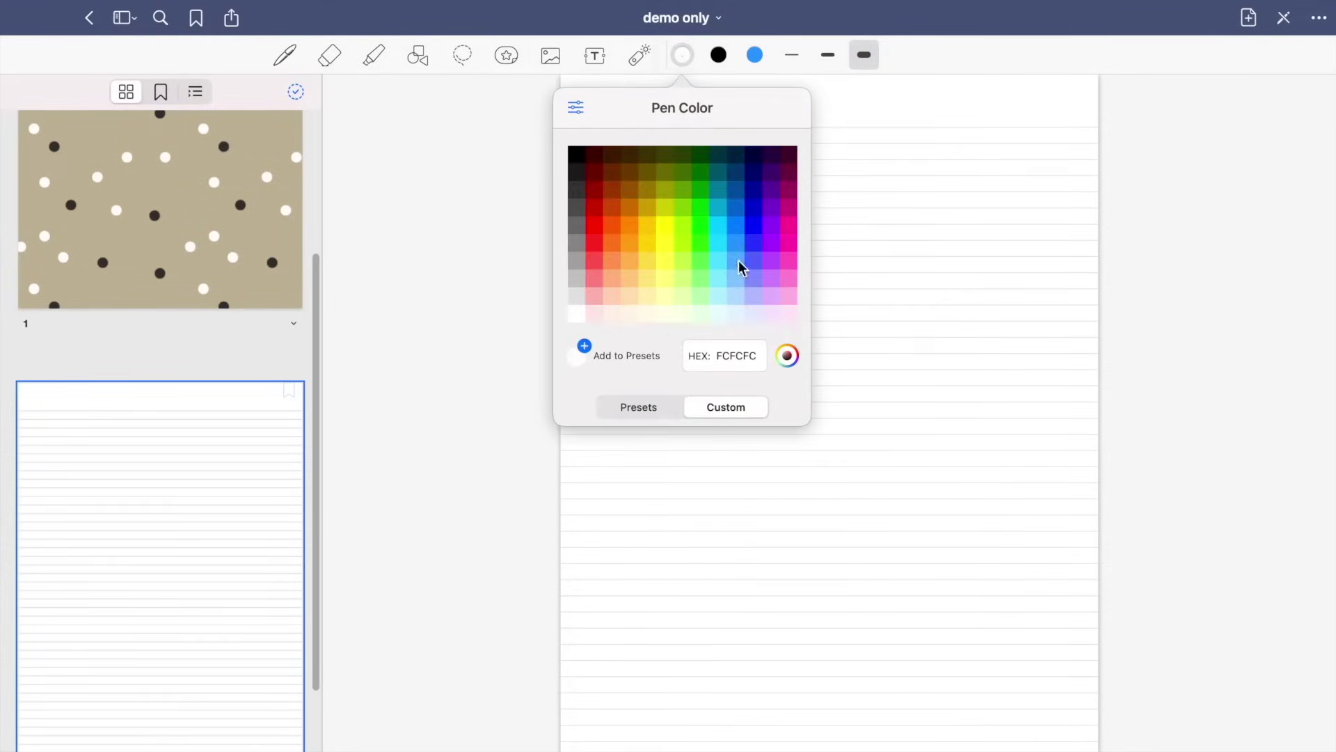
click(718, 296)
click(736, 243)
click(577, 207)
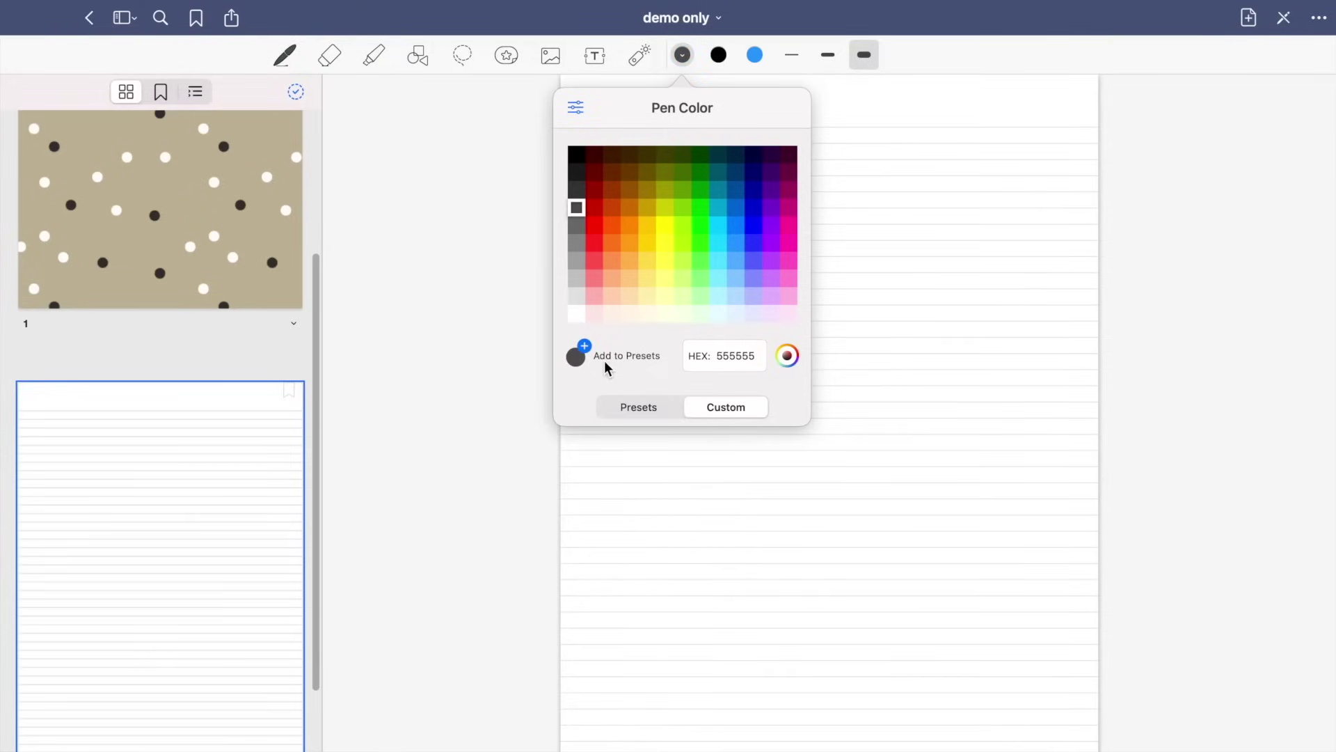
click(788, 360)
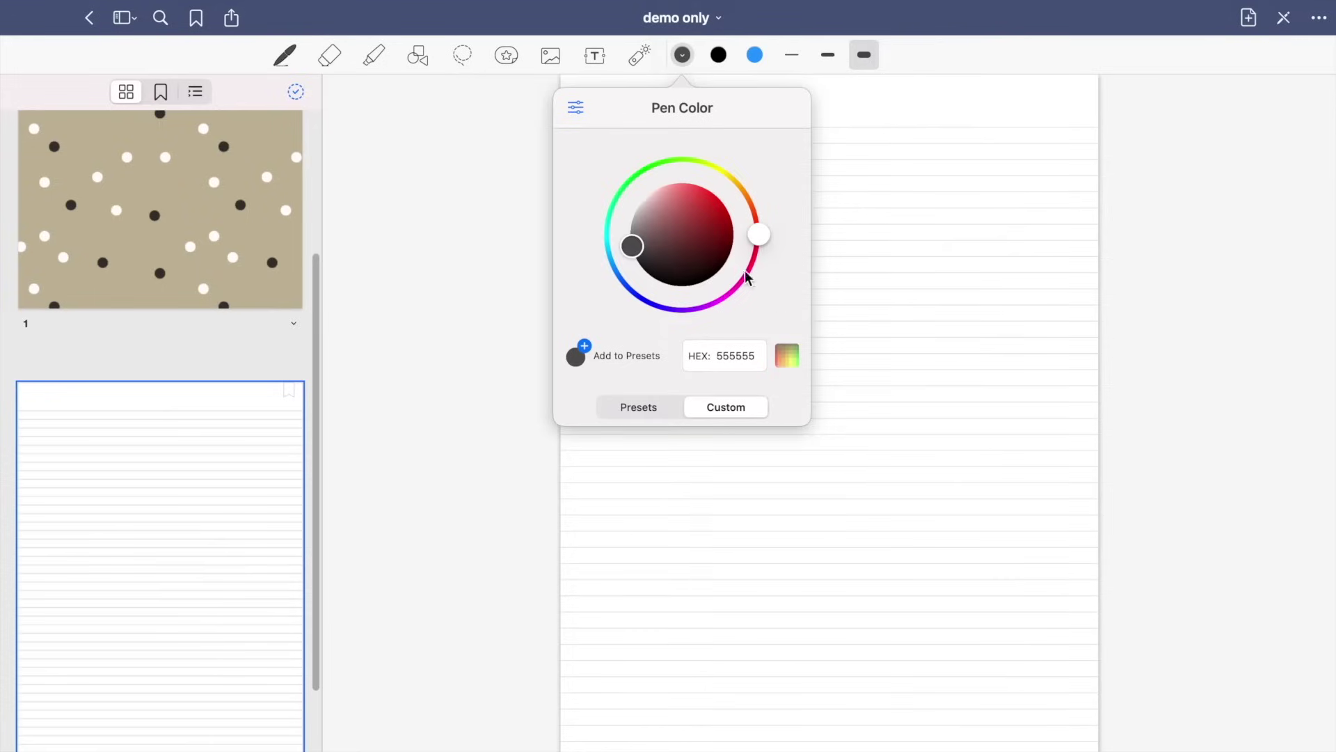
drag(629, 243, 691, 236)
click(639, 407)
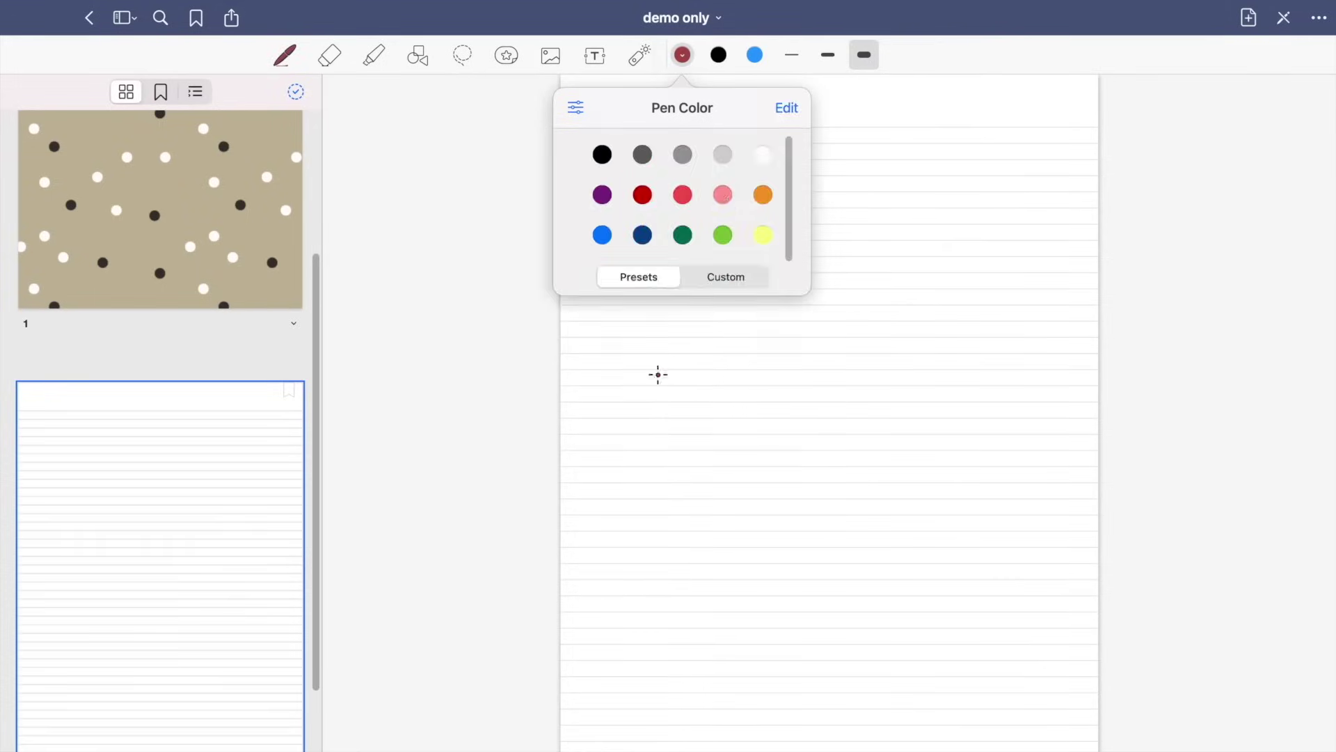
click(718, 54)
Switch the pen to black, raise the thin size to 1.9 mm, then choose medium.
click(792, 55)
click(793, 56)
drag(757, 185, 916, 198)
click(827, 55)
click(827, 55)
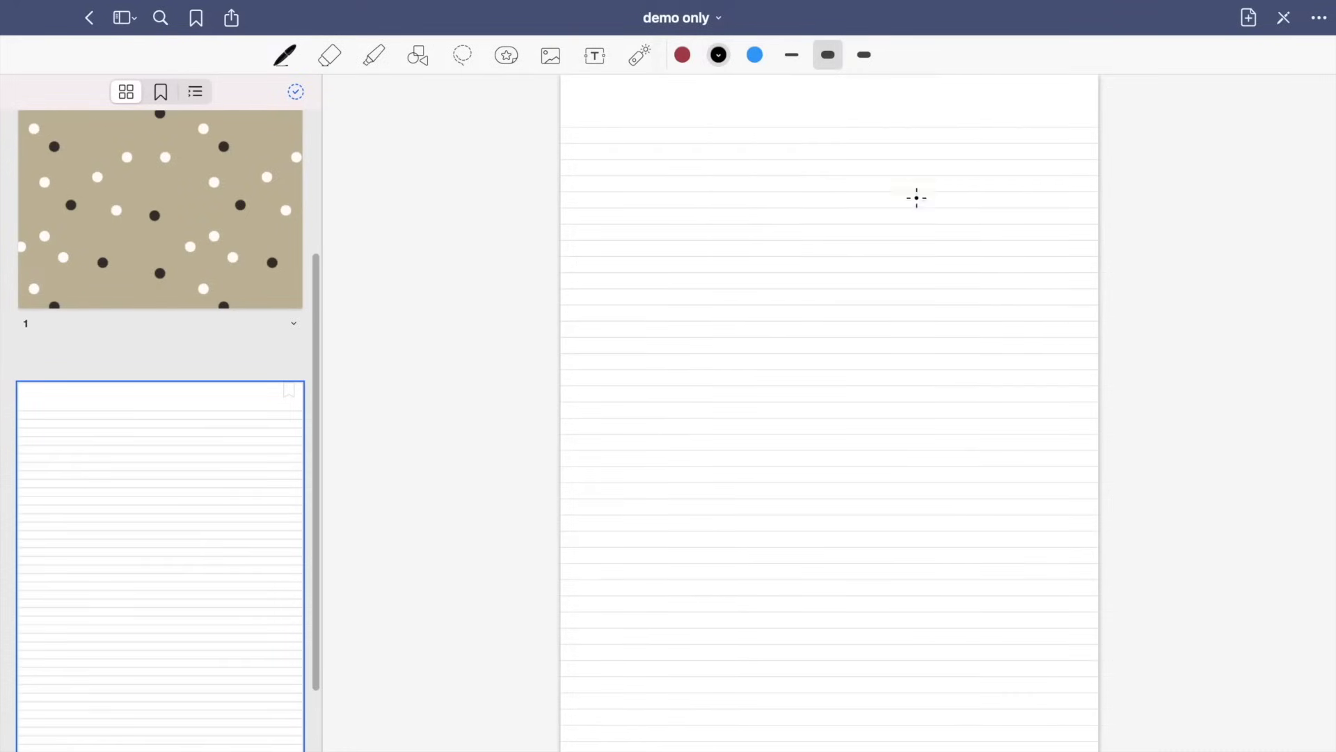
Draw two columns of black fountain-pen waves, three thin and three medium.
click(863, 55)
click(792, 55)
scroll(609, 158, up, 3)
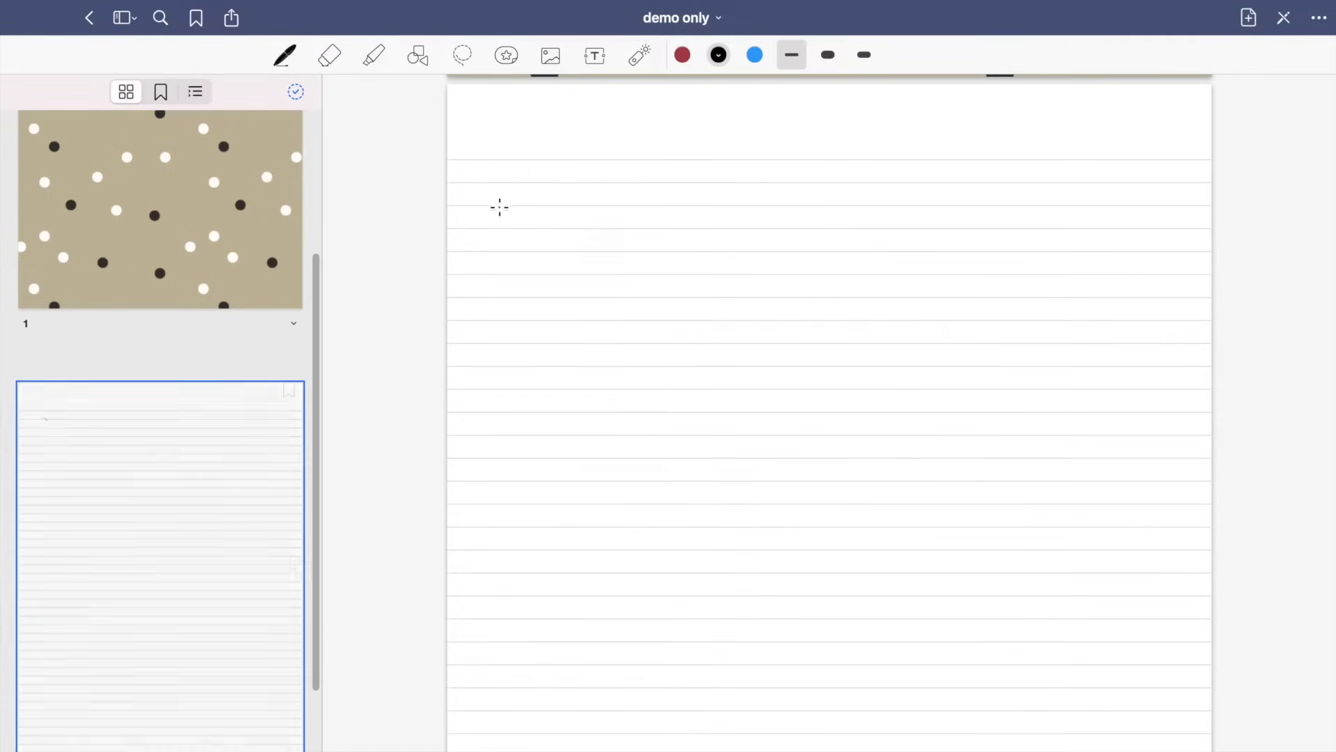
drag(484, 205, 534, 203)
drag(487, 249, 545, 249)
drag(493, 297, 555, 286)
click(827, 55)
drag(586, 207, 664, 207)
drag(600, 254, 667, 253)
mouse_move(610, 297)
mouse_down()
mouse_move(629, 275)
mouse_move(684, 298)
mouse_up()
Add a third column of thick black waves and handwrite 'fountain' beside them.
click(863, 55)
drag(725, 207, 808, 204)
click(864, 55)
mouse_move(739, 252)
mouse_down()
mouse_move(767, 236)
mouse_move(828, 248)
mouse_up()
drag(744, 294, 839, 296)
click(284, 55)
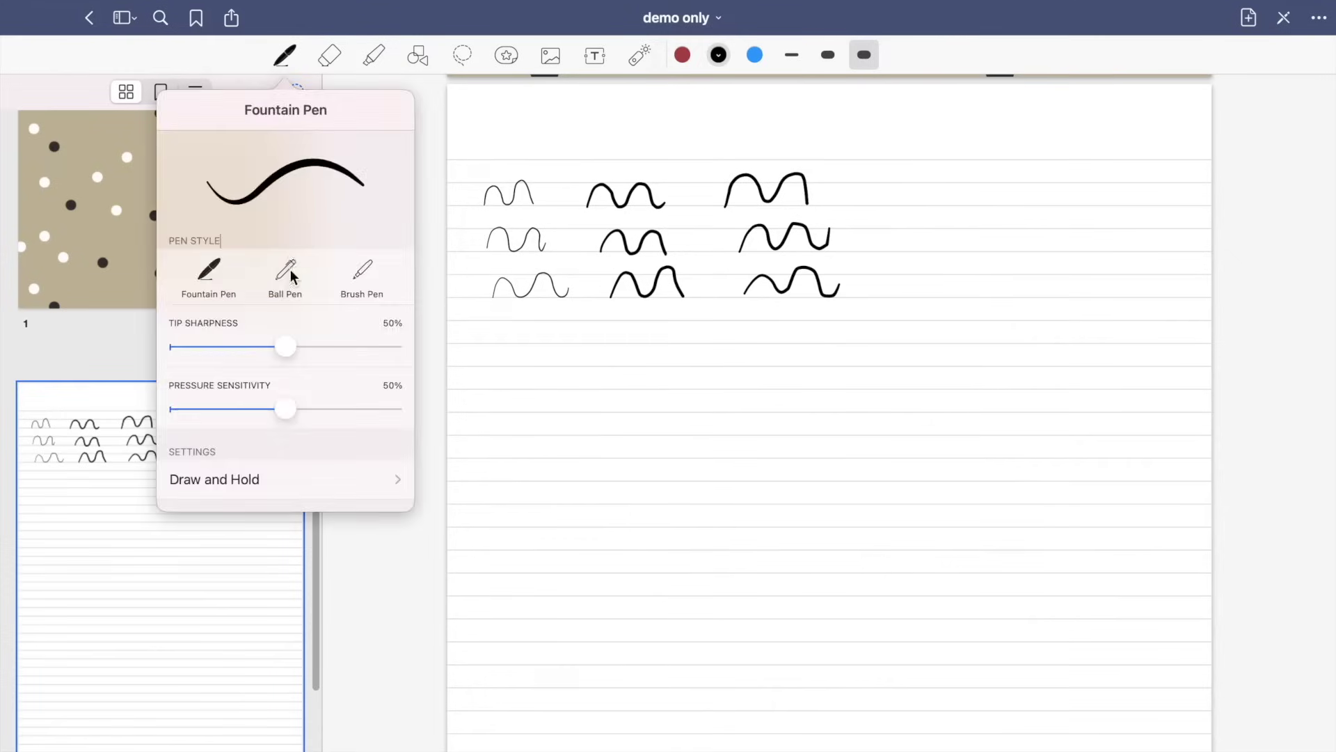
click(828, 55)
drag(878, 251, 1083, 237)
Switch to a blue ball pen and draw three thin blue waves, undoing trial thick strokes.
click(754, 55)
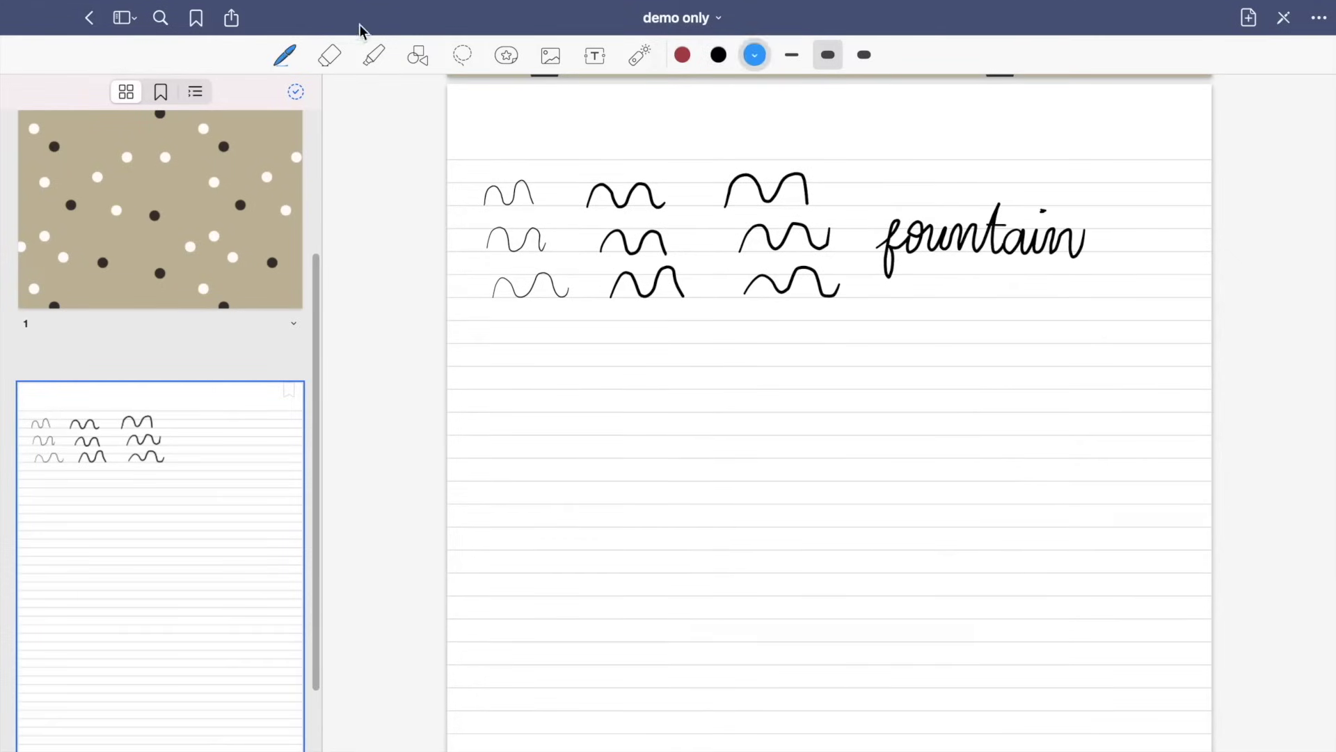
click(285, 55)
click(540, 319)
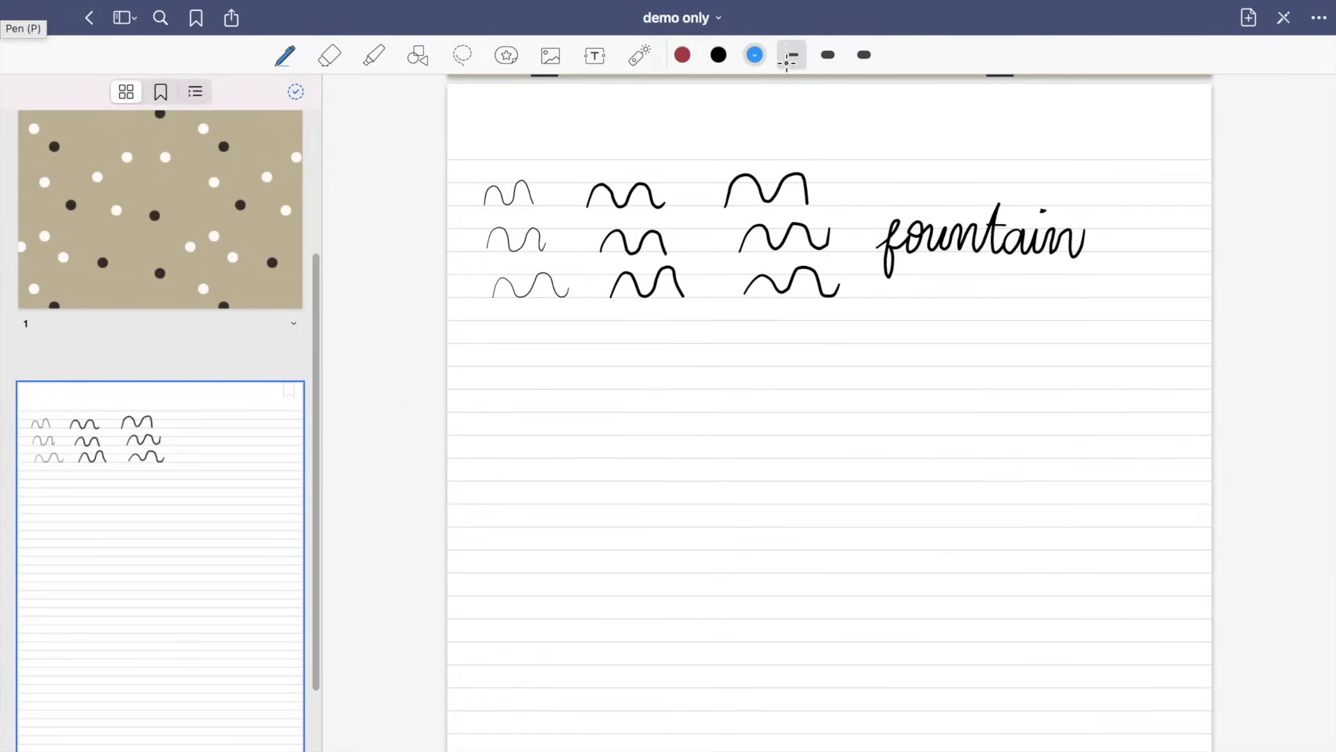
drag(487, 390, 552, 385)
mouse_move(490, 433)
mouse_down()
mouse_move(522, 420)
mouse_move(553, 431)
mouse_up()
drag(495, 476, 563, 475)
drag(622, 387, 695, 372)
drag(623, 437, 690, 426)
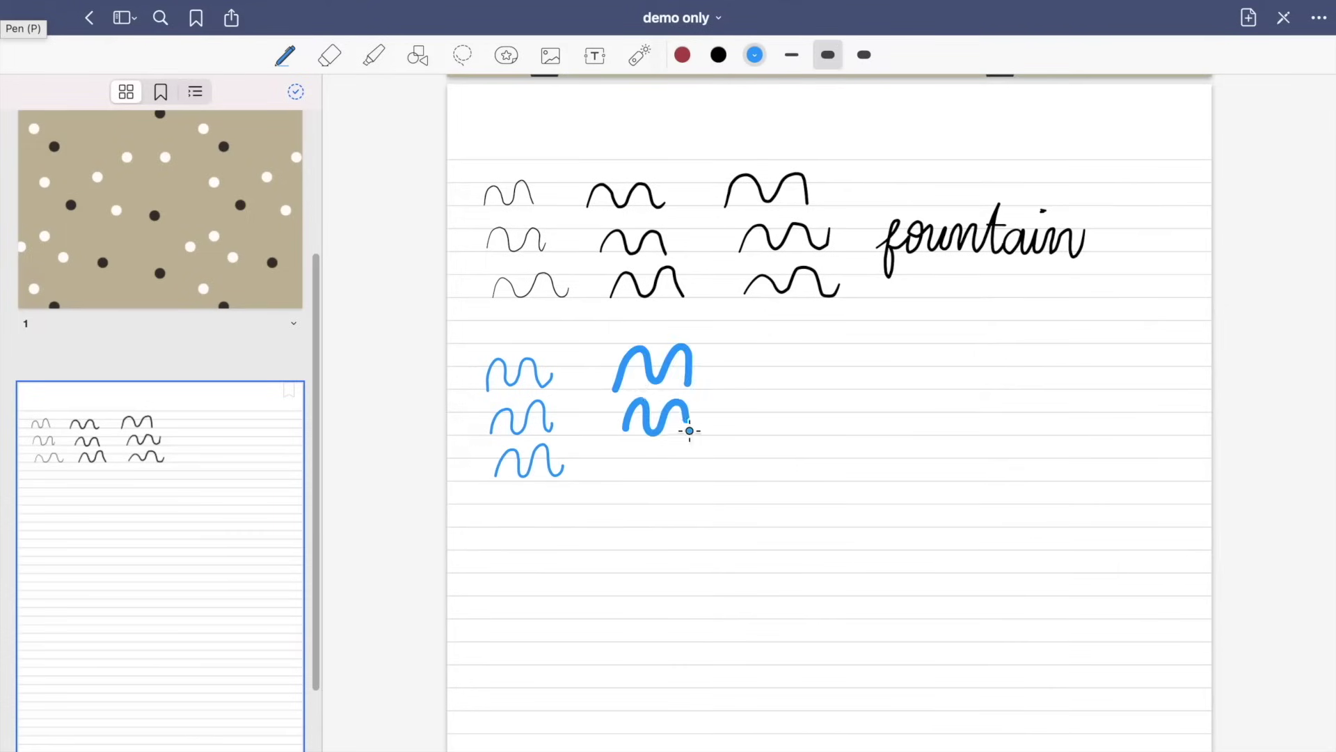
key(ctrl+z)
key(ctrl+z)
click(828, 55)
key(Escape)
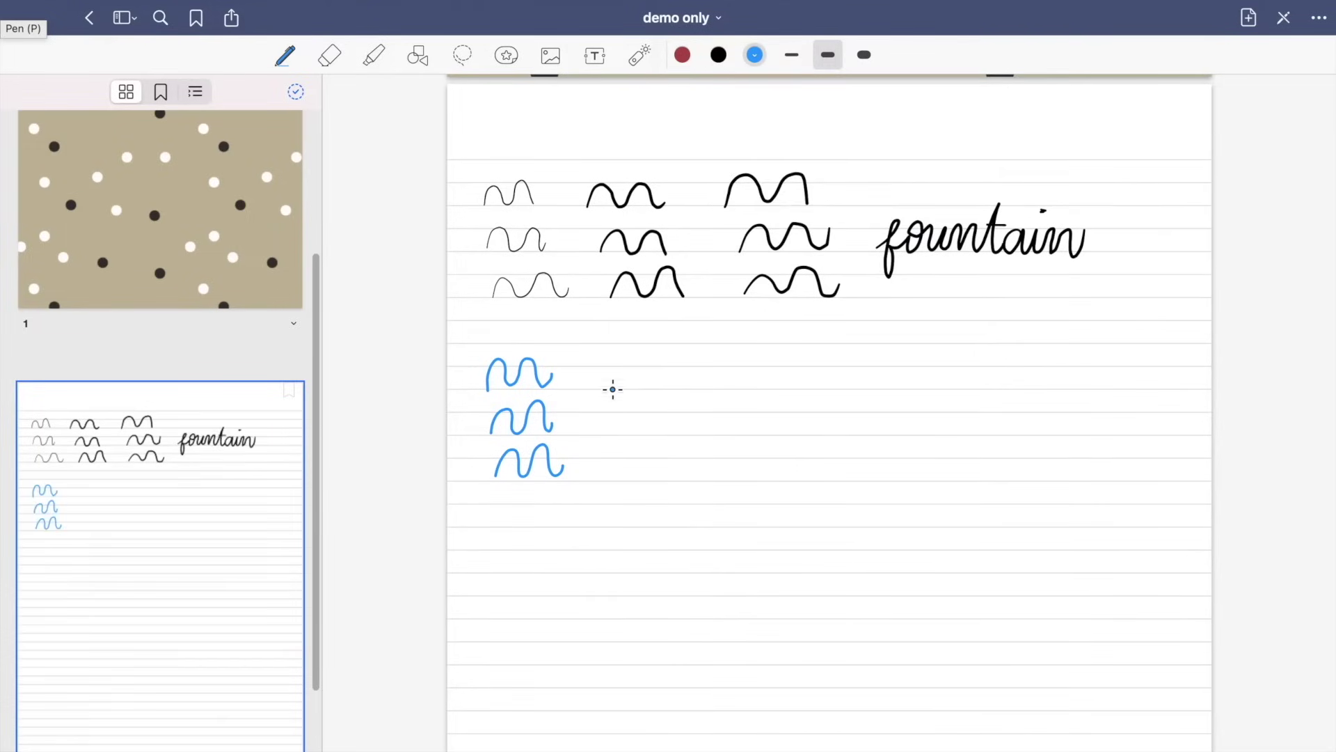
Draw the medium and thick blue wave columns and write 'ballpen' beside them.
drag(610, 388, 674, 383)
drag(612, 431, 669, 426)
drag(619, 477, 696, 474)
click(864, 55)
drag(740, 388, 816, 386)
drag(750, 435, 845, 420)
drag(757, 479, 846, 466)
mouse_move(905, 435)
mouse_down()
mouse_move(931, 415)
mouse_move(1061, 418)
mouse_up()
Switch to a red Brush Pen and draw thin and medium red wave columns in a new row.
click(683, 54)
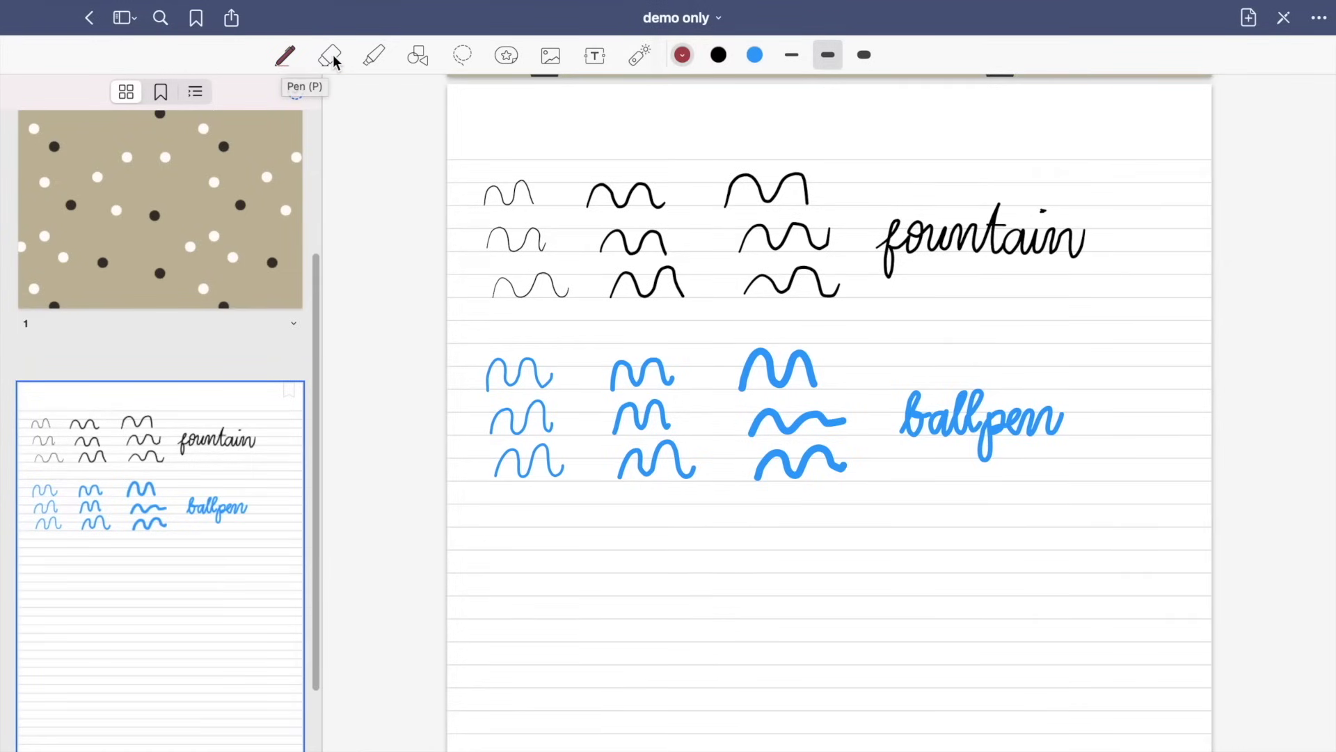
click(286, 59)
click(355, 269)
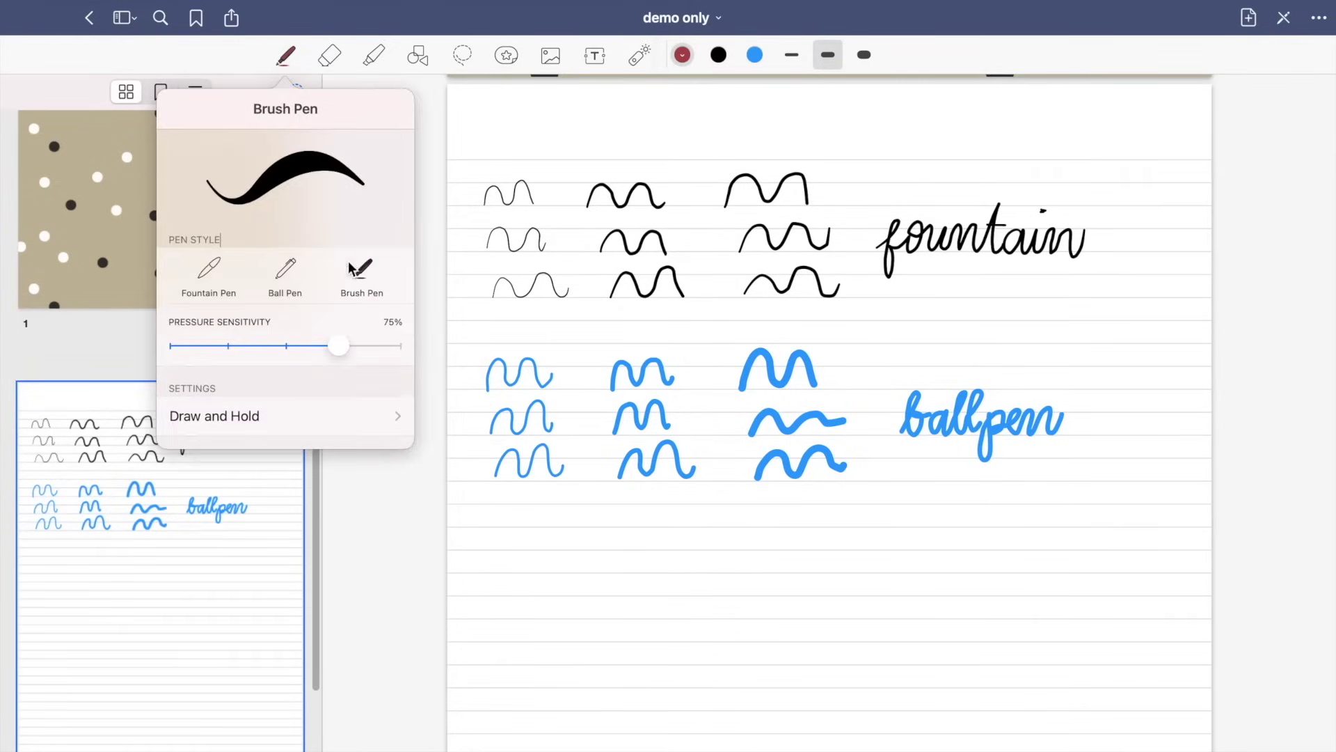
mouse_move(494, 567)
mouse_down()
mouse_move(507, 543)
mouse_move(552, 567)
mouse_up()
drag(500, 620, 568, 611)
mouse_move(491, 666)
mouse_down()
mouse_move(534, 636)
mouse_move(561, 661)
mouse_up()
mouse_move(615, 573)
mouse_down()
mouse_move(662, 537)
mouse_move(694, 570)
mouse_up()
drag(616, 621, 693, 591)
drag(614, 666, 691, 633)
Draw thick red brush waves, then add and partly erase a long test wave near the bottom.
click(864, 54)
drag(744, 573, 838, 535)
drag(746, 621, 826, 590)
mouse_move(749, 665)
mouse_down()
mouse_move(828, 631)
mouse_move(900, 573)
mouse_move(925, 596)
mouse_move(1018, 623)
mouse_up()
click(827, 54)
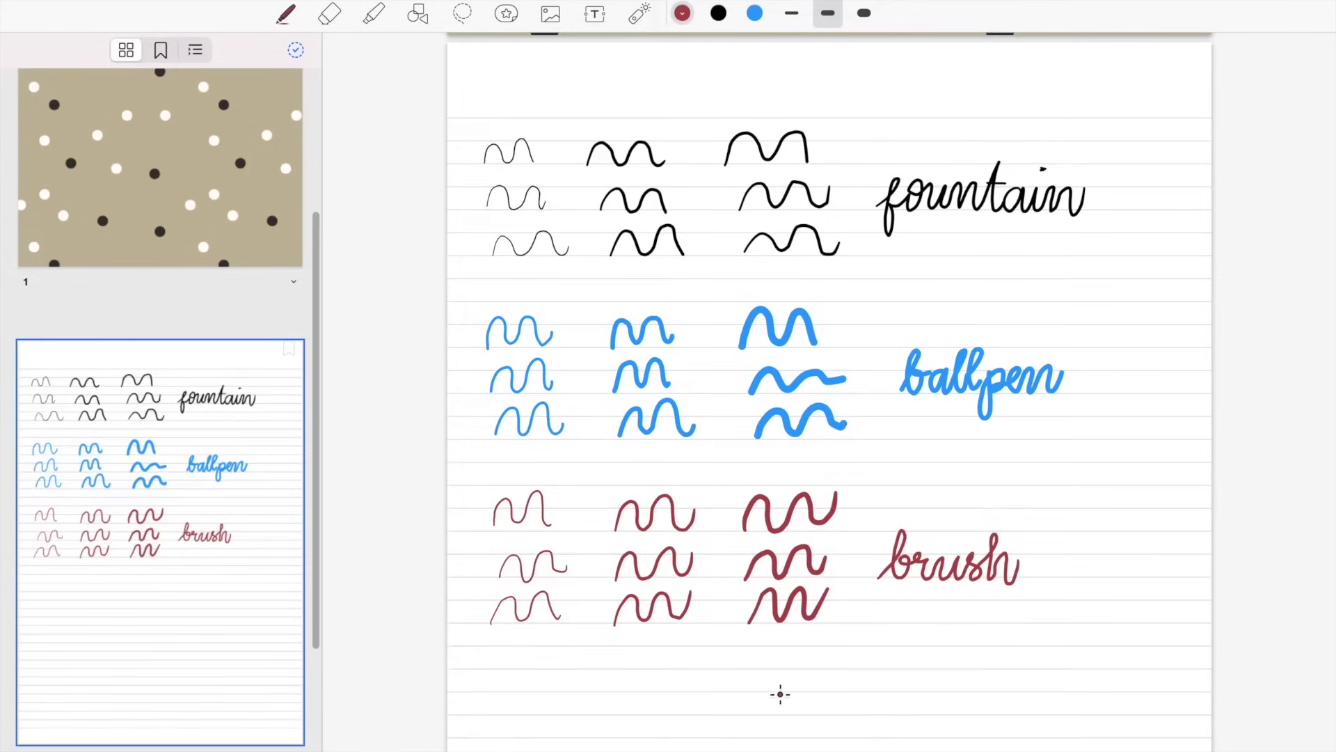
mouse_move(768, 713)
mouse_down()
mouse_move(959, 702)
mouse_move(981, 678)
mouse_up()
click(329, 13)
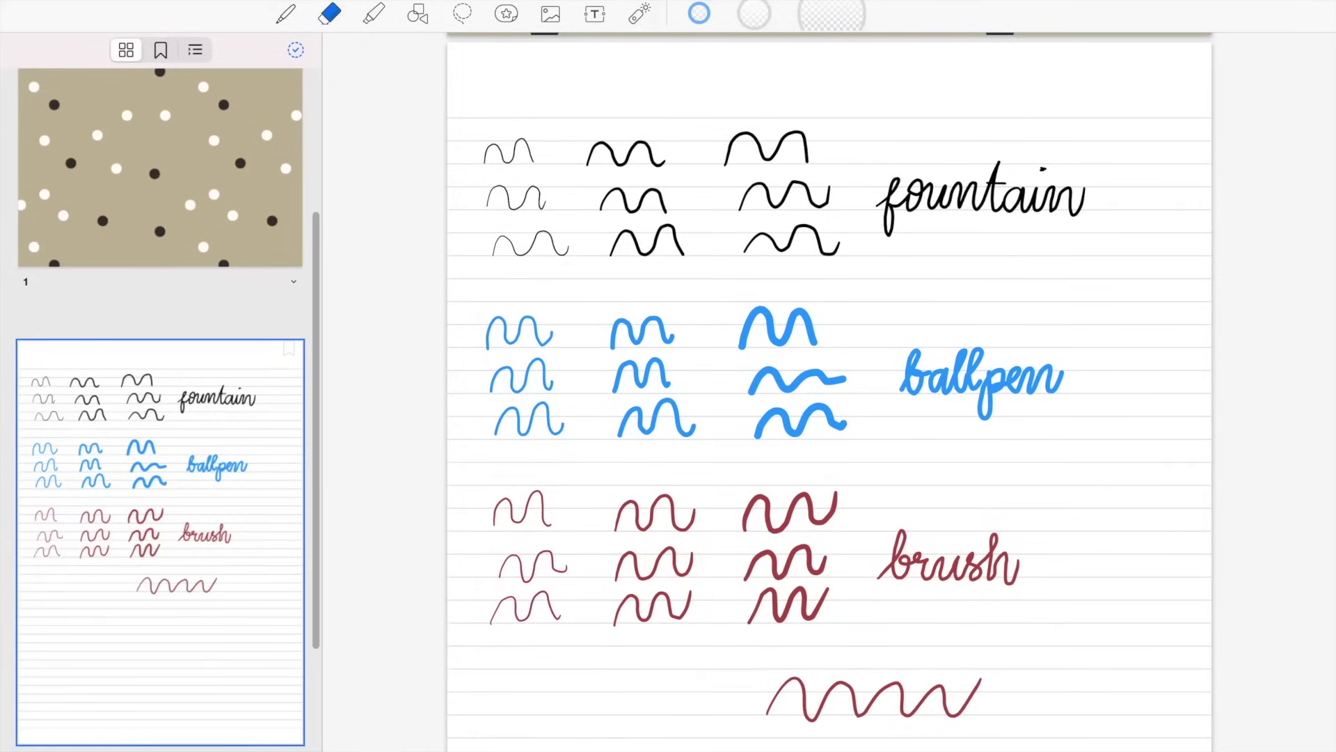
mouse_move(769, 696)
mouse_down()
mouse_move(843, 708)
mouse_move(971, 689)
mouse_move(989, 672)
mouse_up()
Highlight 'fountain' in green using the thickest highlighter size.
click(374, 13)
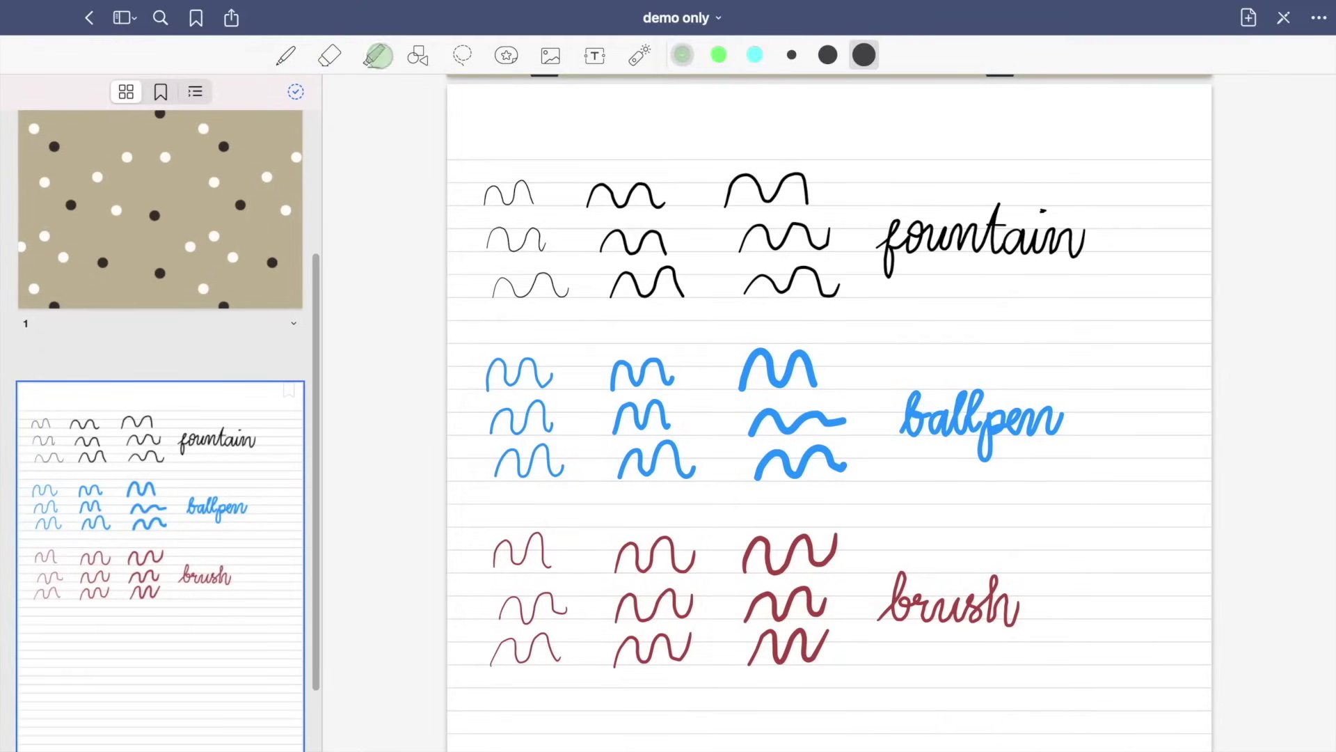
click(373, 61)
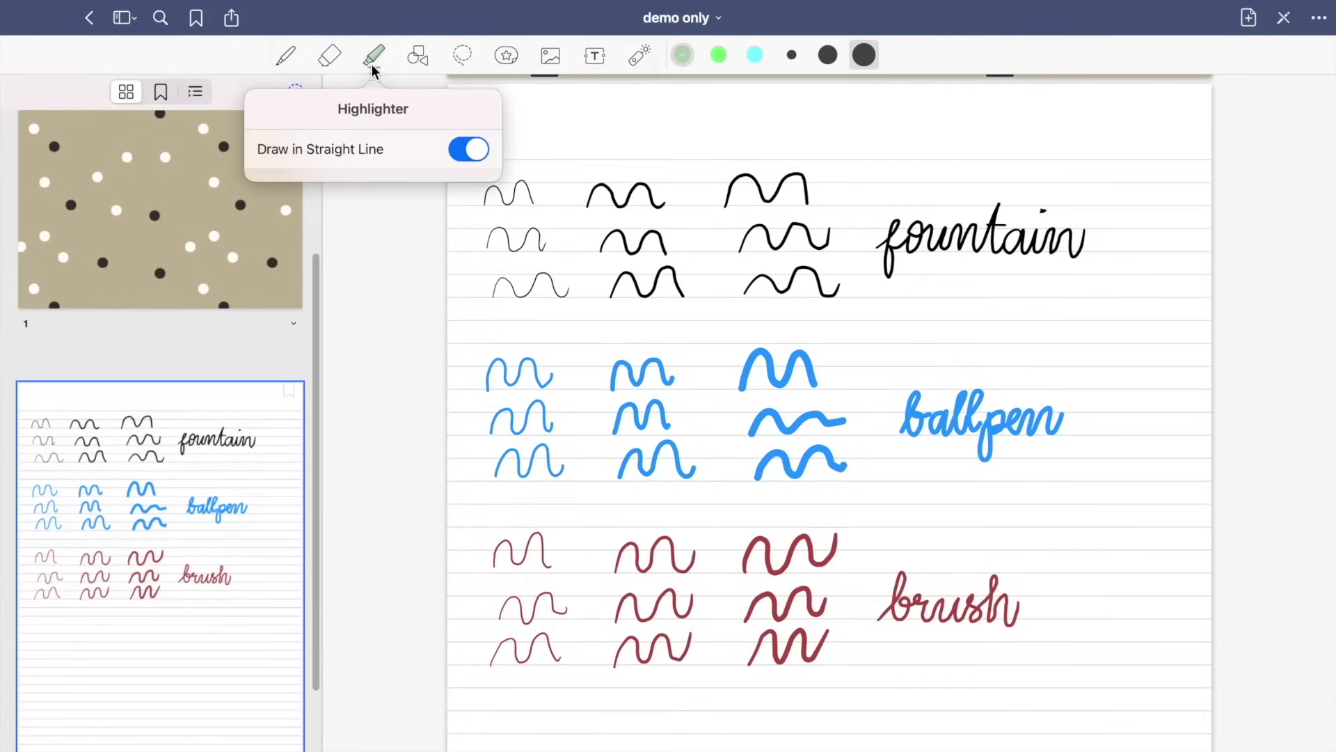
click(683, 54)
click(793, 56)
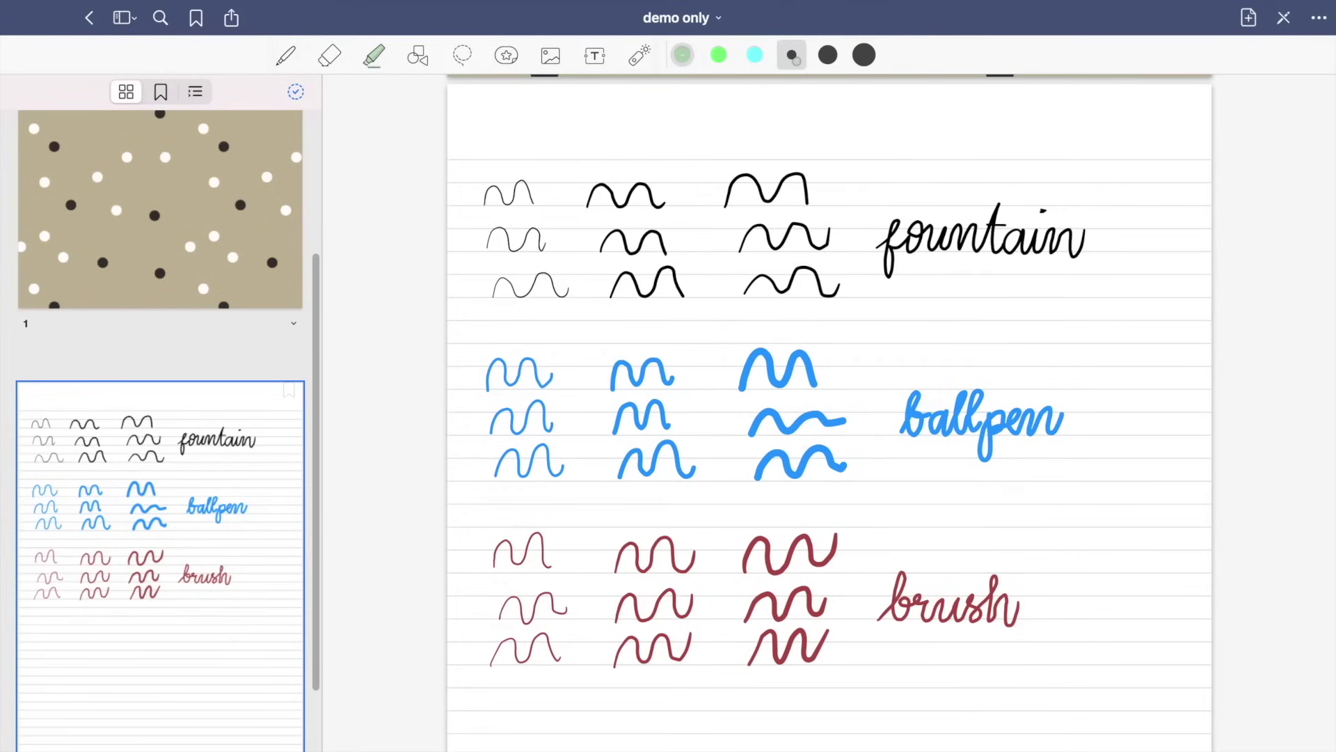
click(828, 54)
click(863, 54)
click(827, 54)
drag(875, 245, 1098, 246)
key(ctrl+z)
click(863, 54)
drag(873, 245, 1098, 245)
Highlight 'ballpen' in yellow and 'brush' in cyan.
click(719, 55)
click(719, 54)
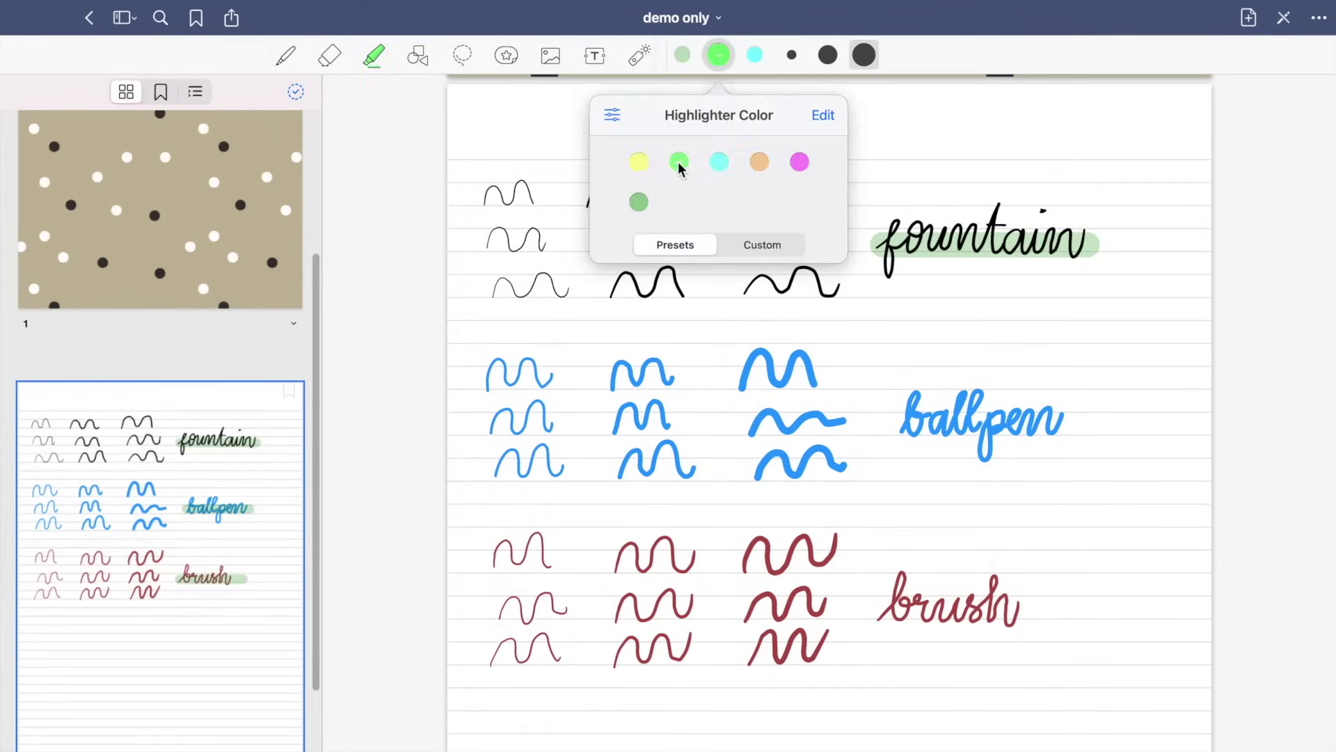
click(893, 423)
drag(893, 423, 1079, 421)
click(755, 54)
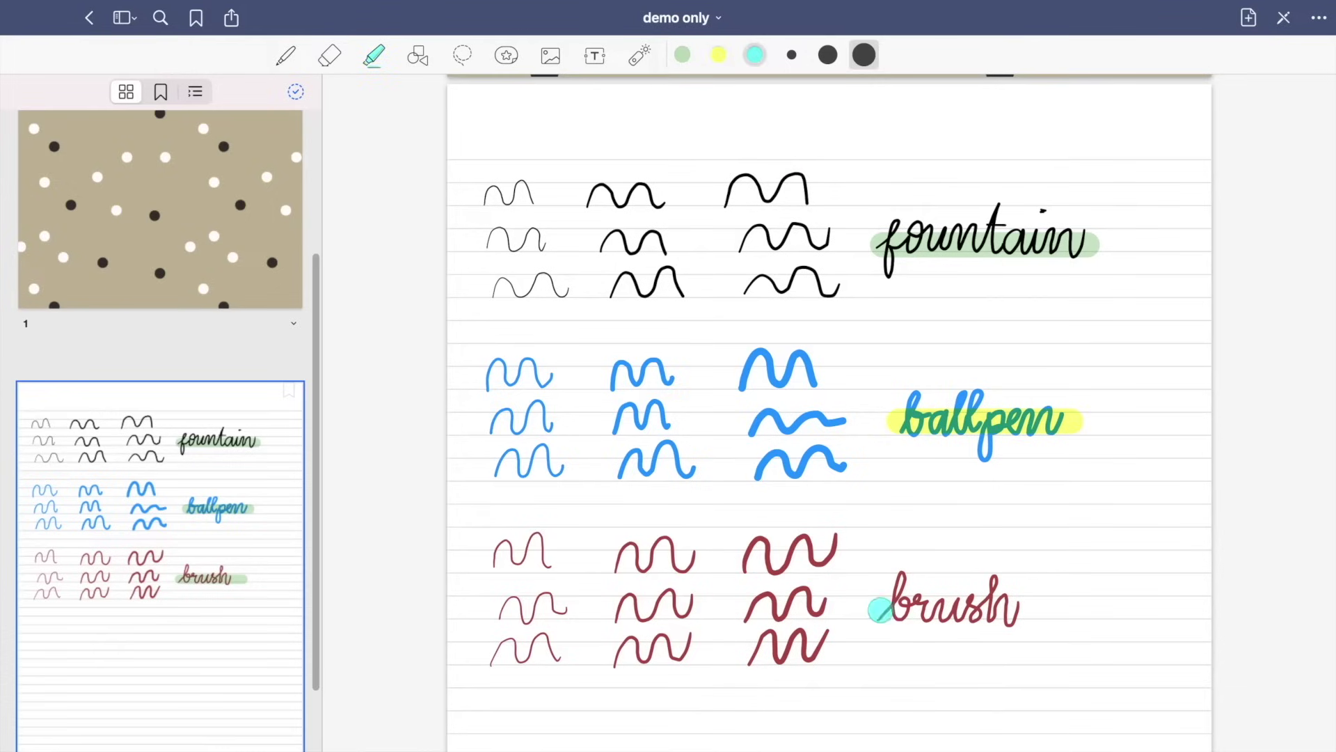
drag(880, 611, 1029, 602)
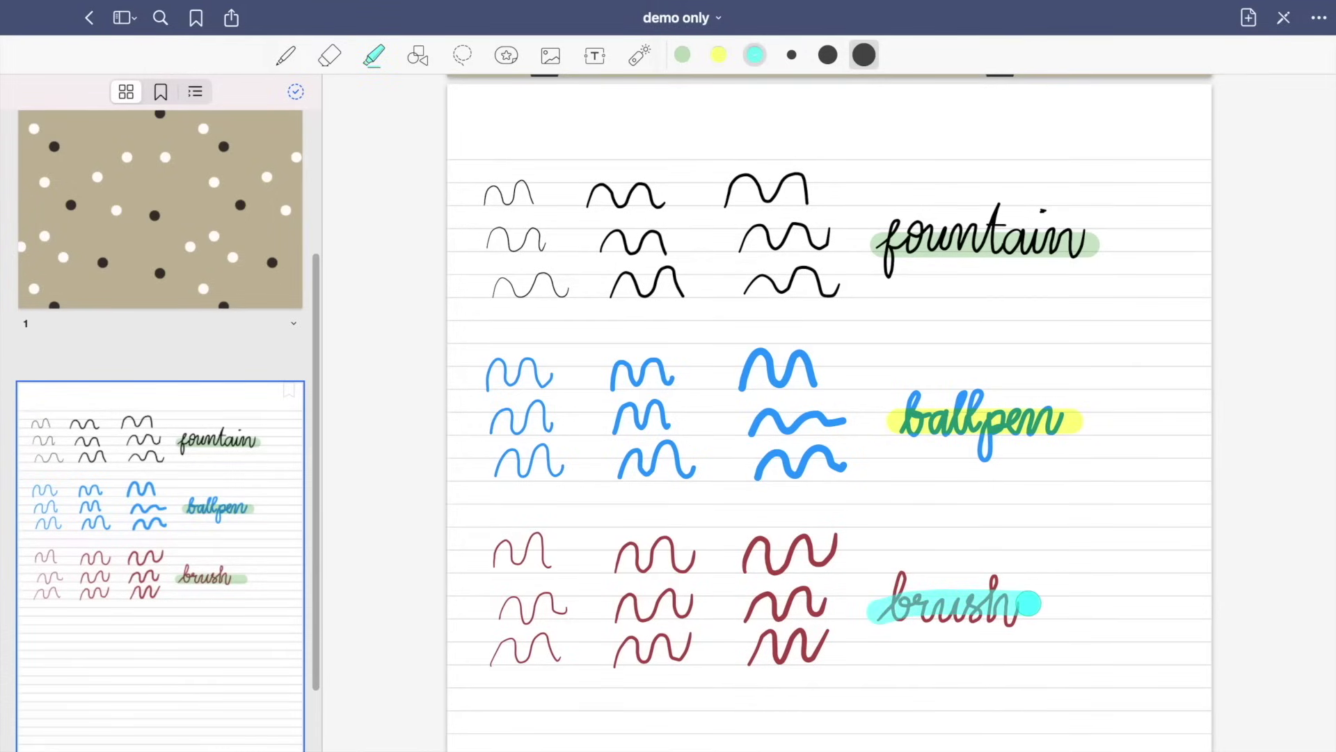
click(417, 56)
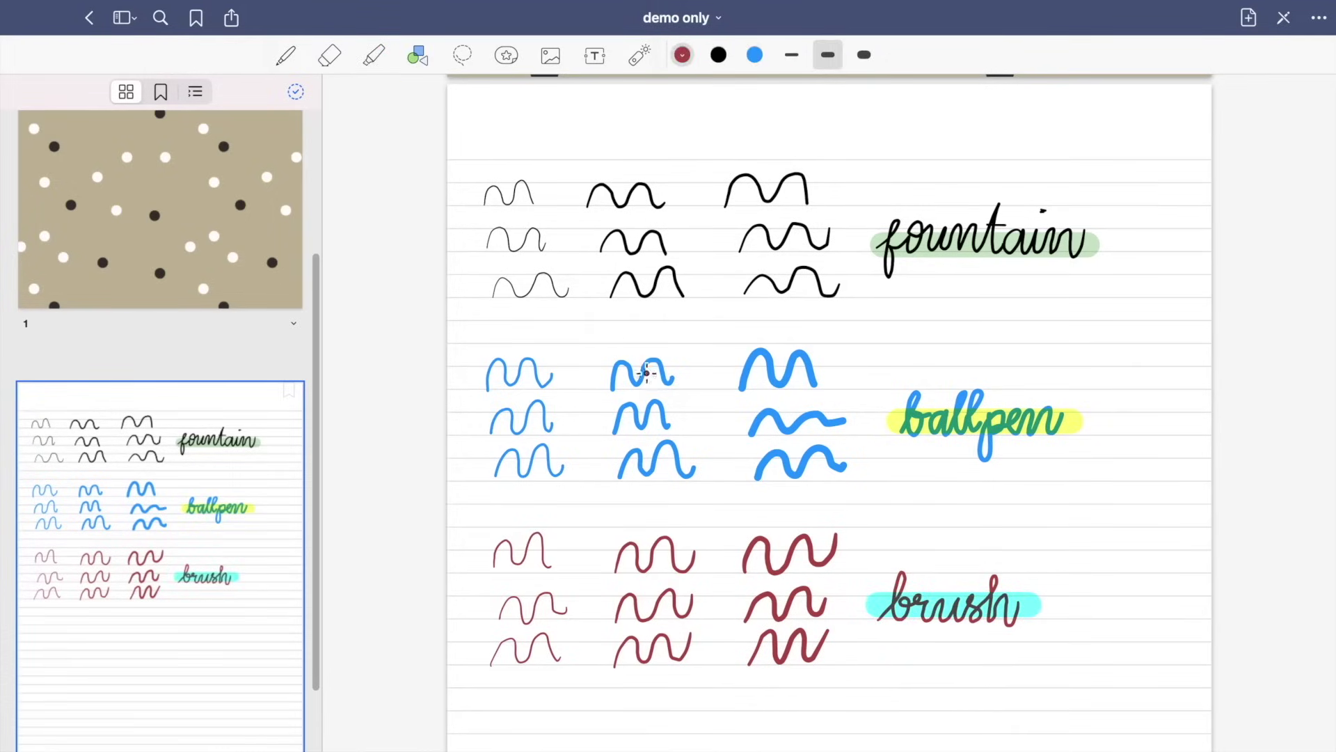
Enable hold-to-snap shape recognition and draw a red circle, square and triangle.
scroll(646, 373, down, 5)
click(417, 56)
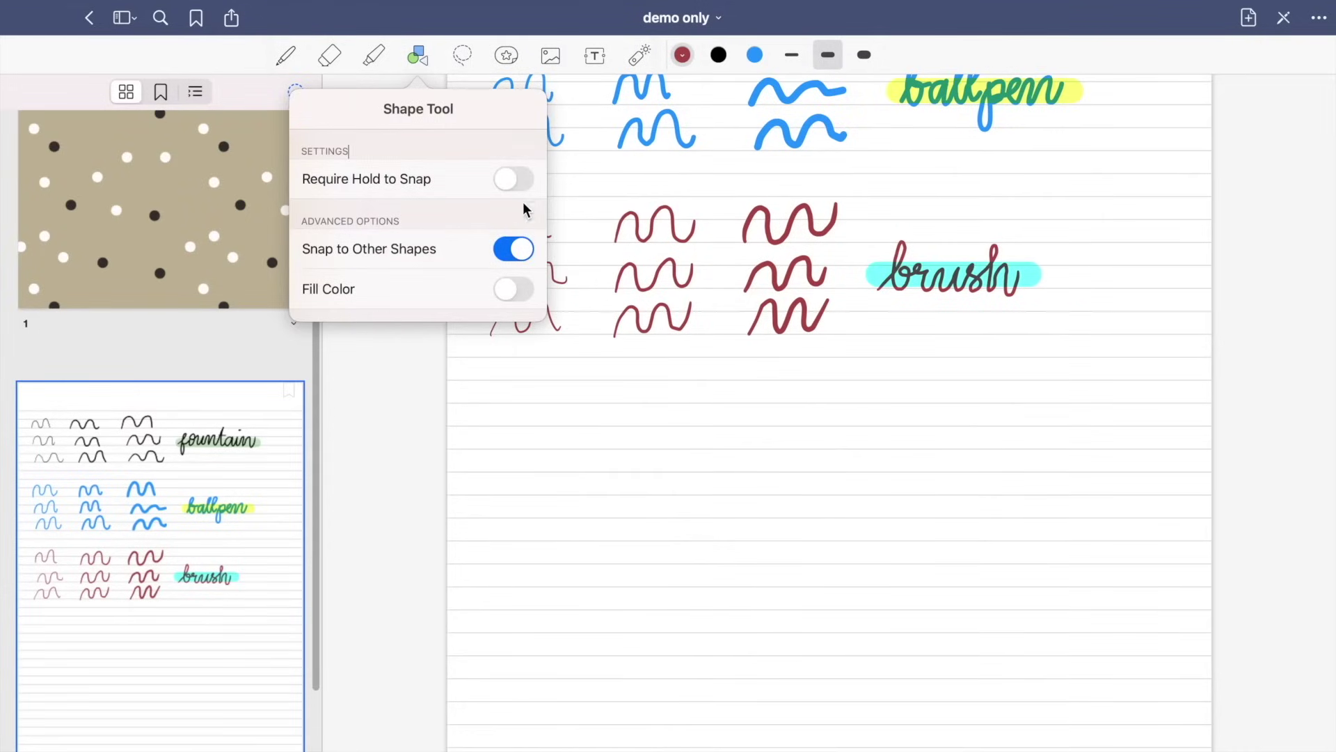
click(513, 179)
mouse_move(565, 404)
mouse_down()
mouse_move(547, 409)
mouse_move(579, 490)
mouse_move(587, 411)
mouse_move(568, 422)
mouse_up()
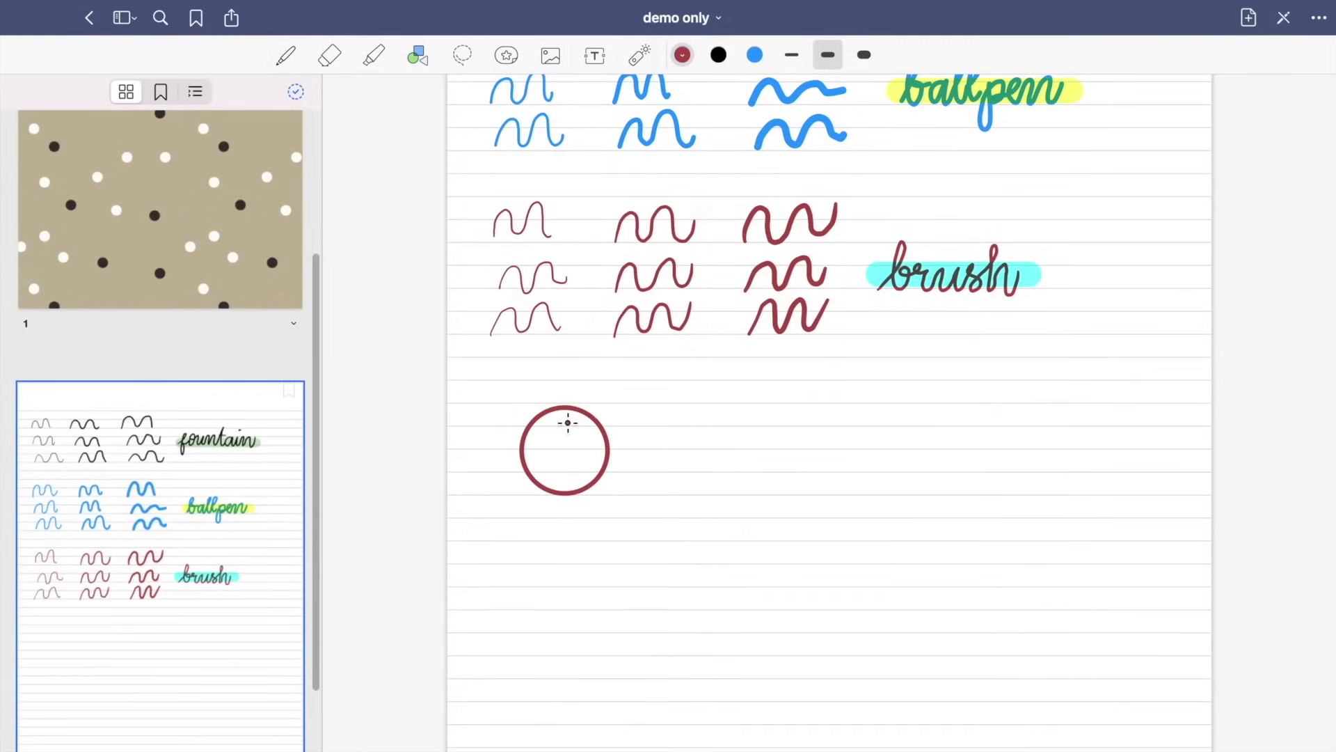
drag(649, 405, 647, 399)
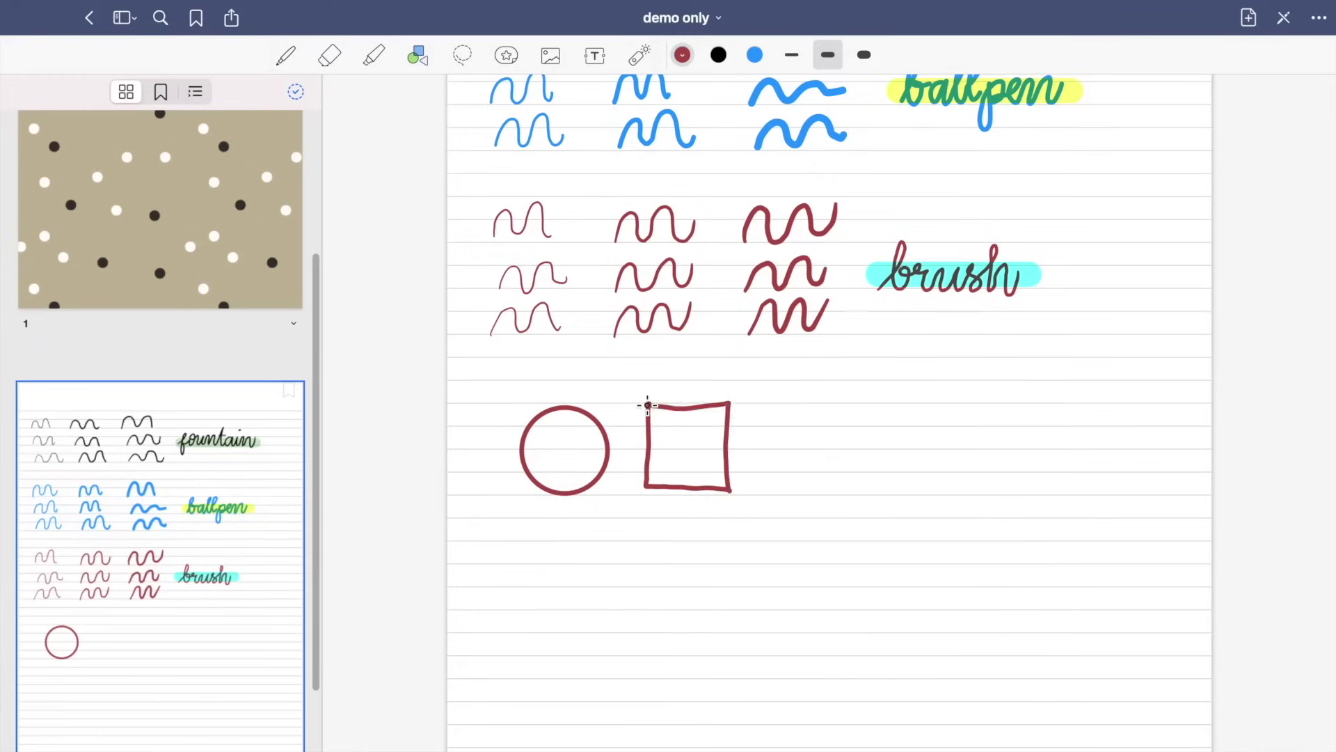
In thin black, draw a rectangle, ellipse, star, diamond and three crossing lines.
drag(832, 402, 832, 401)
click(719, 55)
click(791, 55)
drag(517, 539, 728, 540)
drag(850, 622, 850, 623)
drag(1042, 513, 1016, 557)
drag(918, 435, 1105, 435)
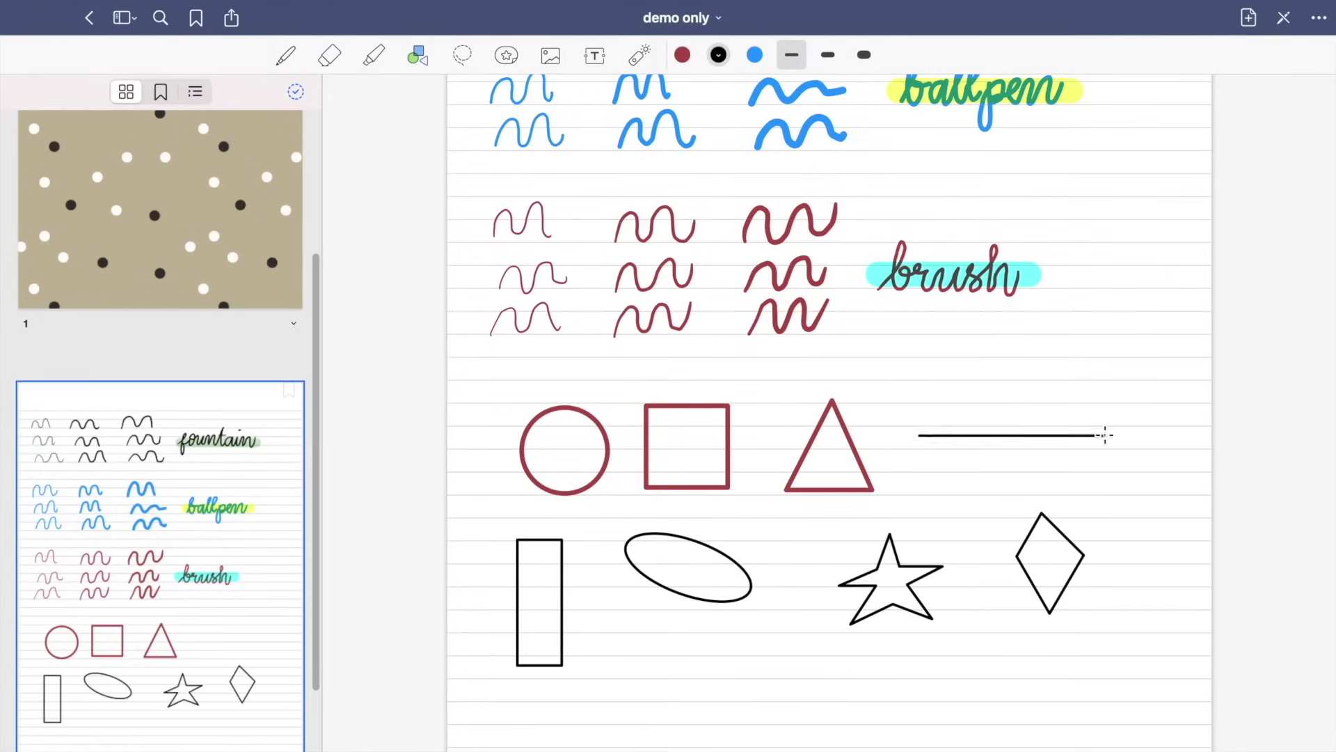
drag(1009, 344, 1008, 518)
drag(1067, 374, 956, 484)
click(462, 55)
click(462, 55)
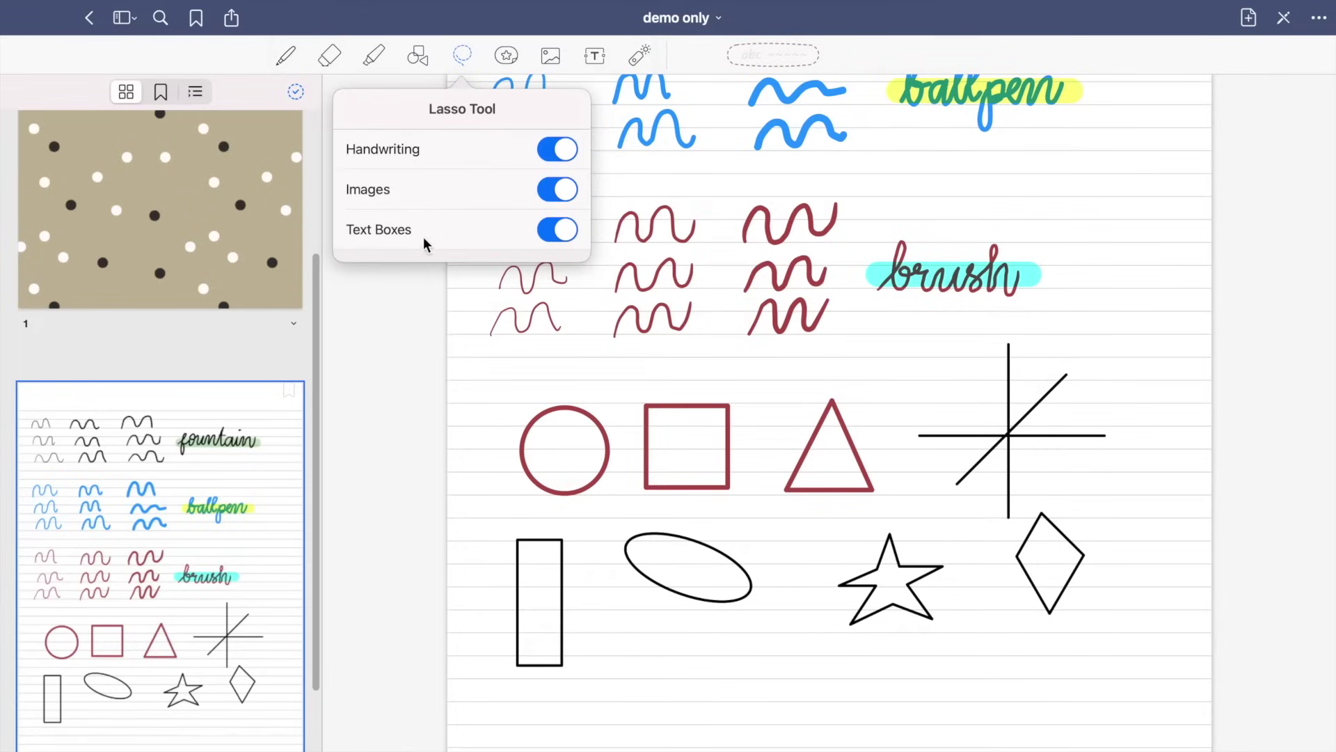
Lasso the red circle and nudge it slightly left.
drag(580, 386, 526, 400)
drag(538, 489, 580, 387)
mouse_move(576, 287)
mouse_down()
mouse_move(784, 191)
mouse_move(654, 496)
mouse_move(547, 281)
mouse_up()
Place a yellow lined sticky note at the lower right of the page.
click(595, 55)
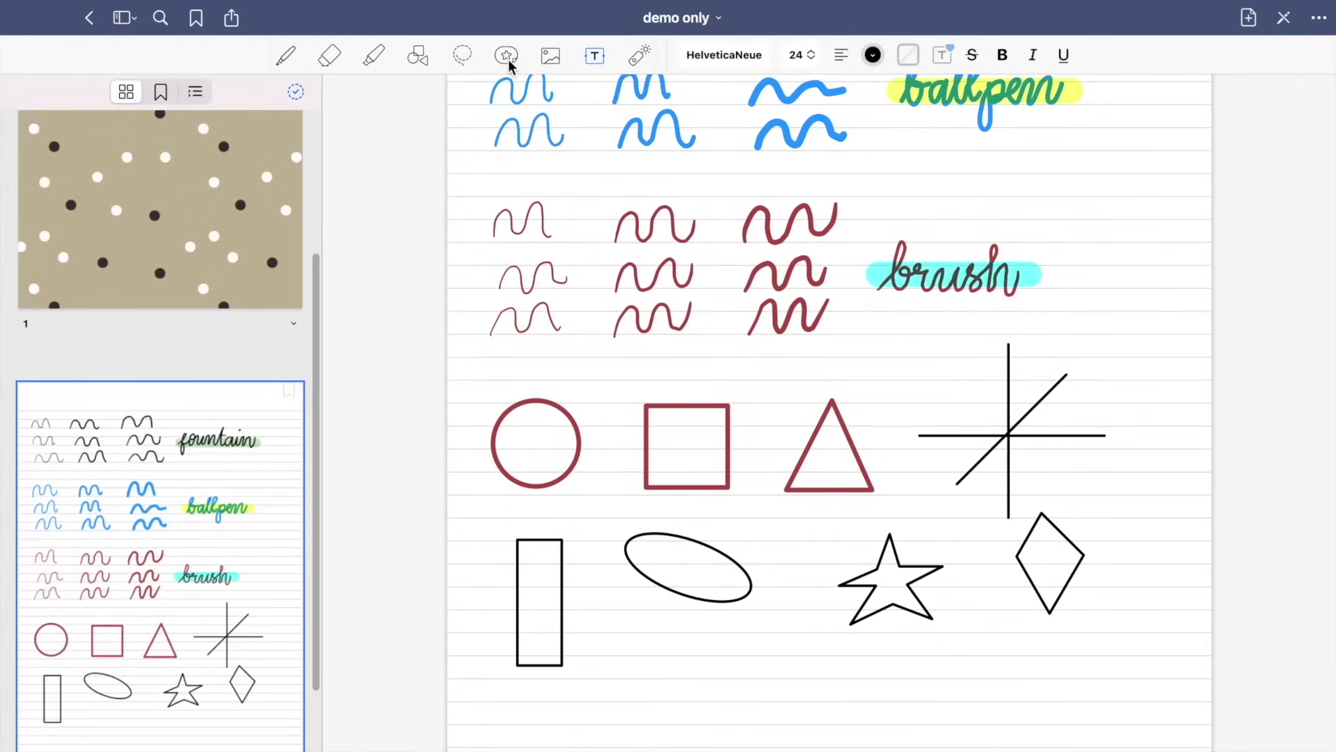
click(507, 56)
click(507, 56)
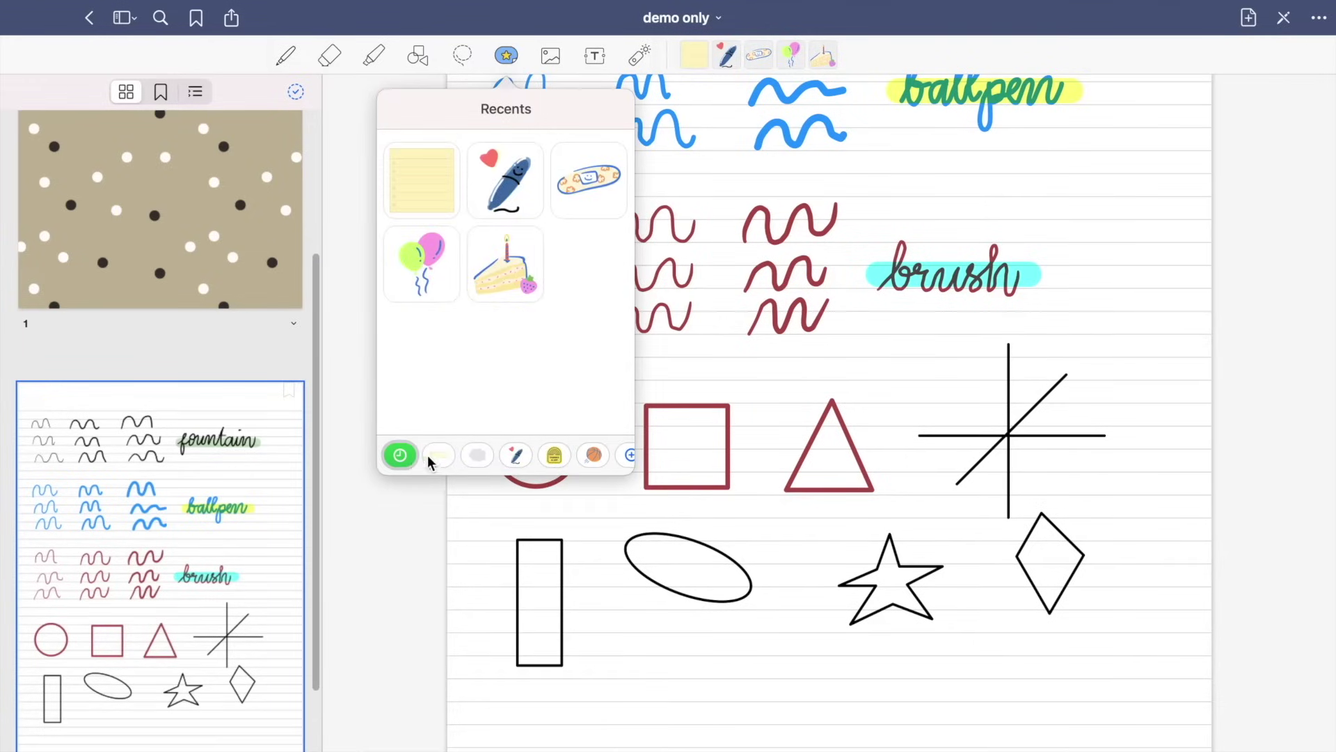
click(427, 455)
scroll(522, 286, down, 3)
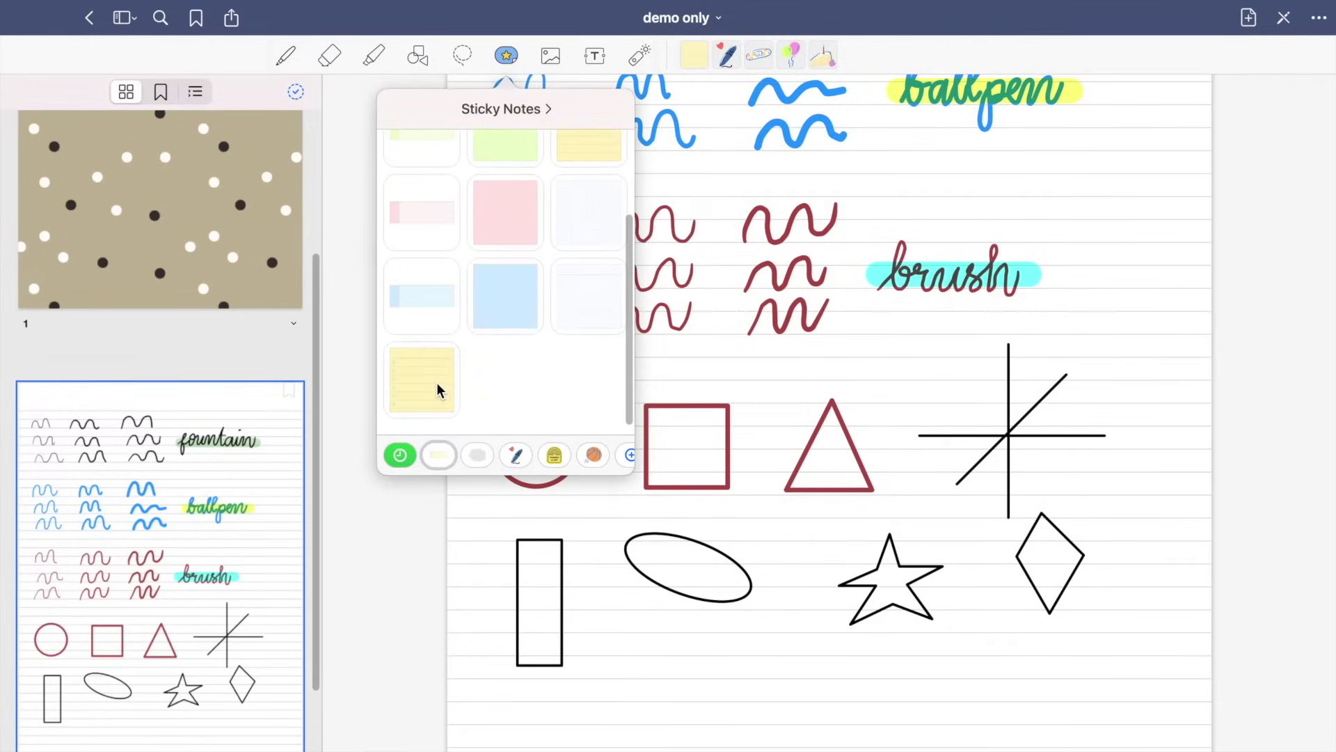
drag(436, 382, 1102, 740)
Add a yellow star sticker and resize it beside the sticky note.
click(507, 56)
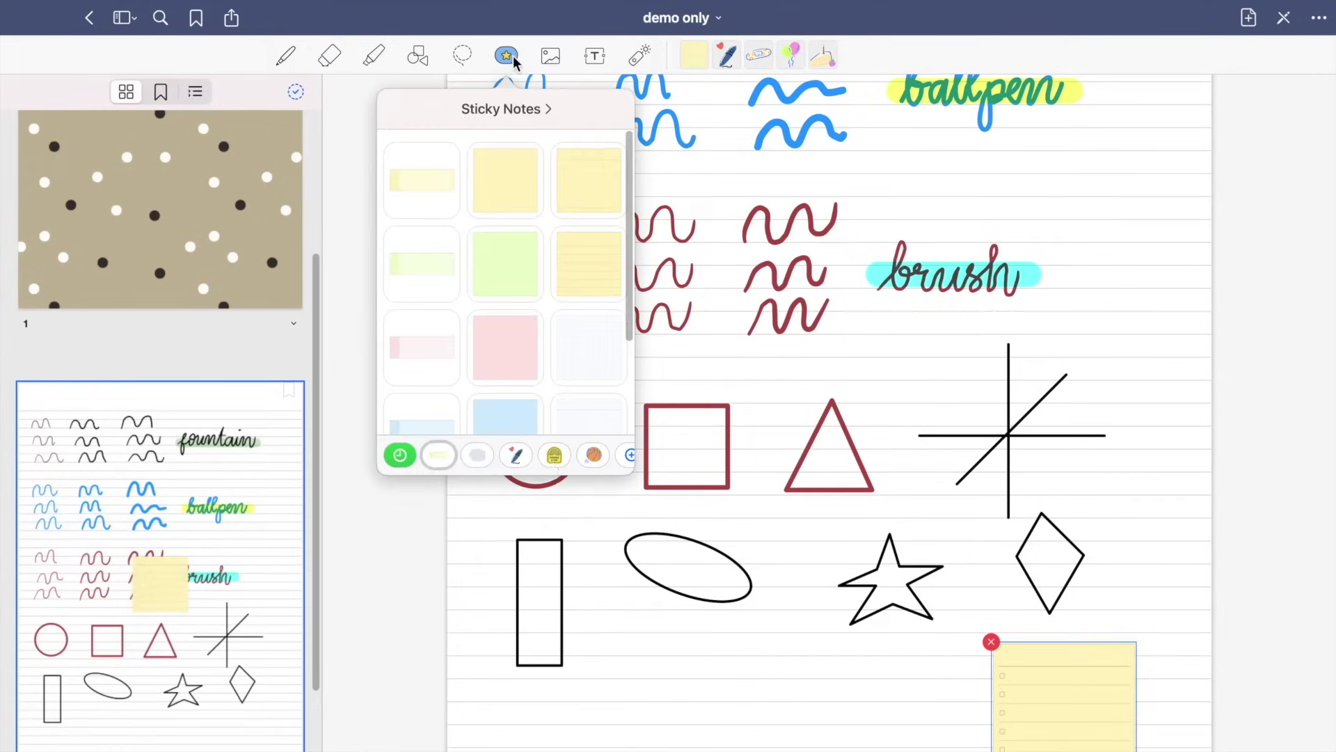
click(478, 455)
scroll(523, 345, down, 3)
scroll(523, 346, up, 1)
mouse_move(421, 140)
mouse_down()
mouse_move(829, 292)
mouse_move(770, 307)
mouse_move(865, 614)
mouse_move(905, 592)
mouse_move(925, 617)
mouse_move(905, 592)
mouse_move(857, 642)
mouse_move(806, 596)
mouse_move(883, 543)
mouse_move(874, 661)
mouse_up()
drag(835, 619, 928, 719)
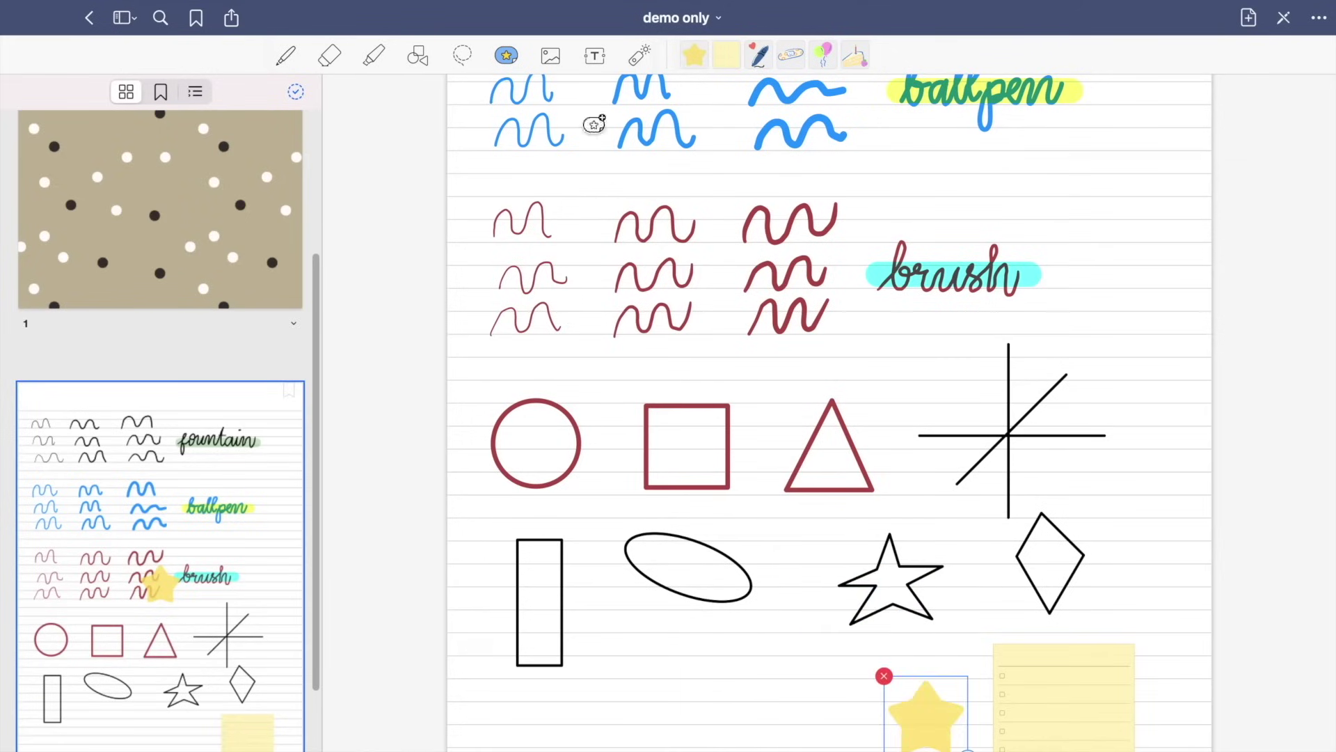
Insert the mountain landscape painting and shrink it.
click(559, 61)
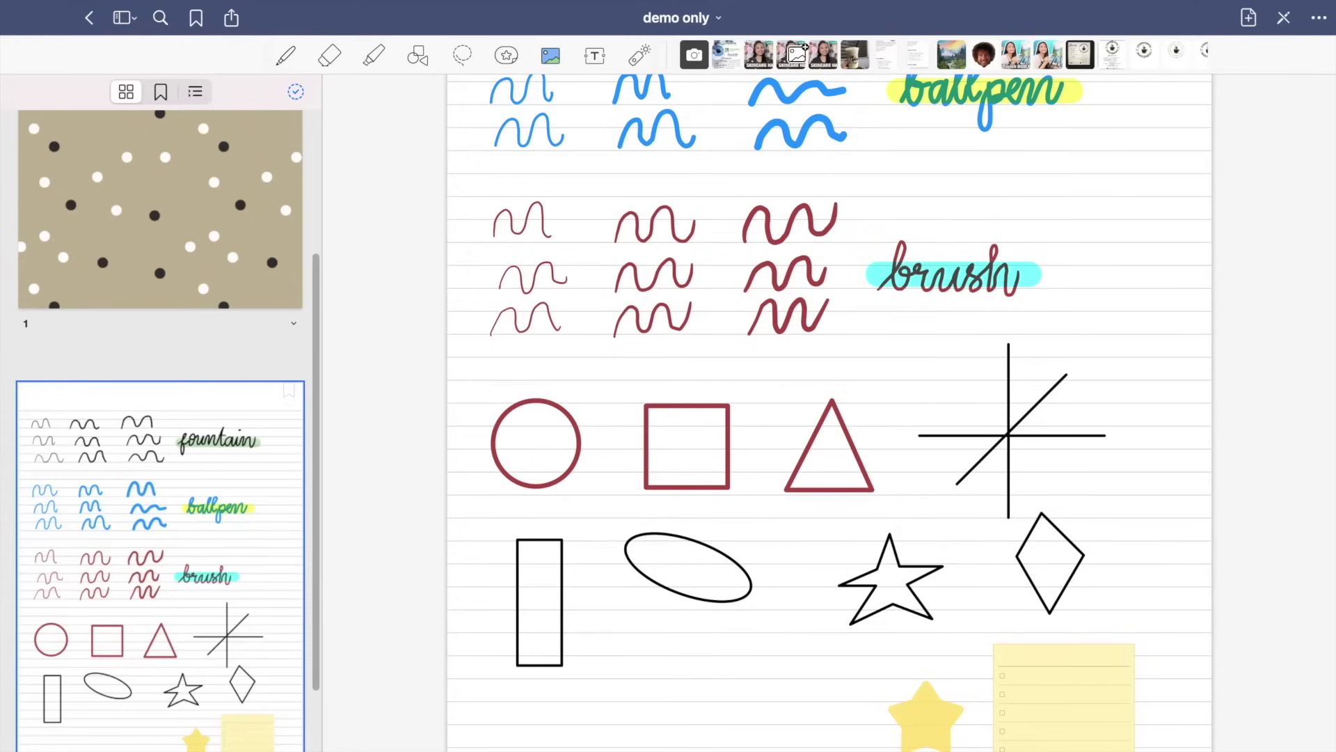
click(1066, 51)
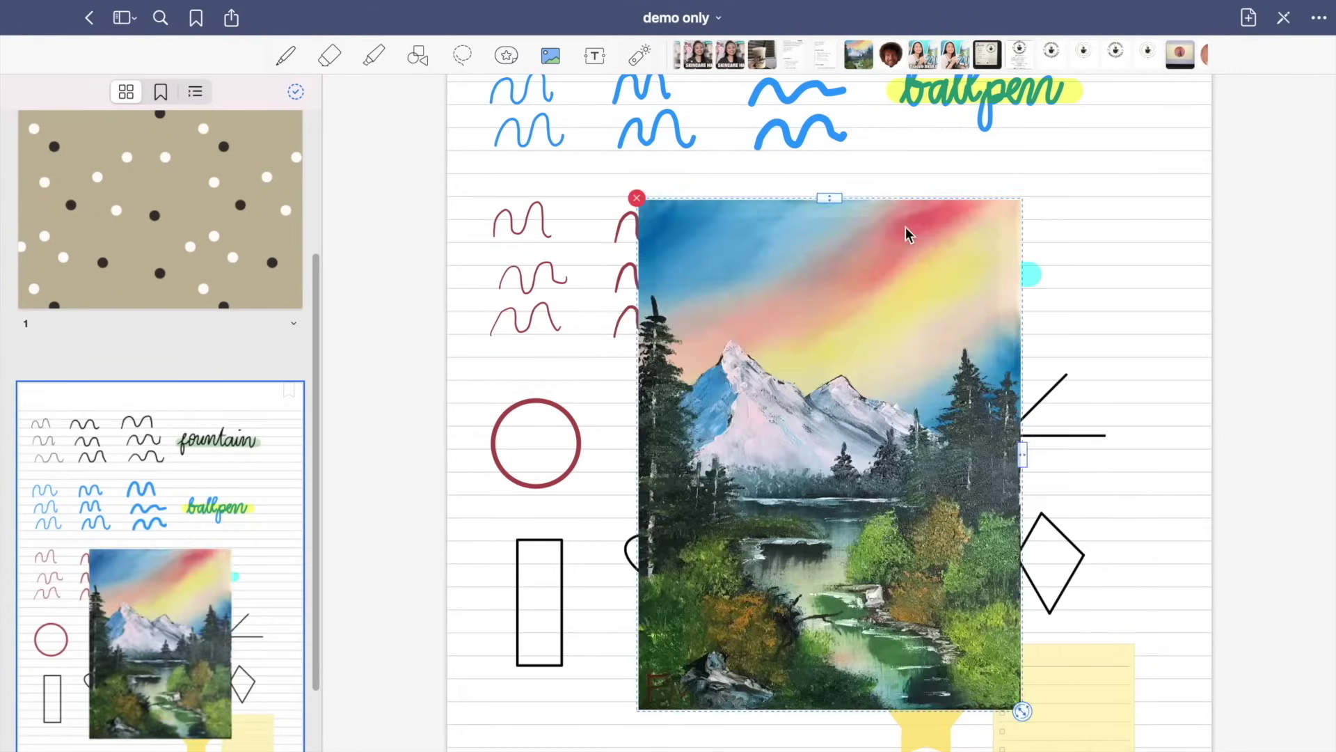
drag(1022, 709, 879, 510)
Lasso the crossed lines and diamond and move them up to the right.
click(462, 56)
drag(989, 209, 992, 216)
drag(1058, 299, 1075, 195)
Position the landscape image right of the shapes, cancelling an attempt to insert another photo.
click(550, 55)
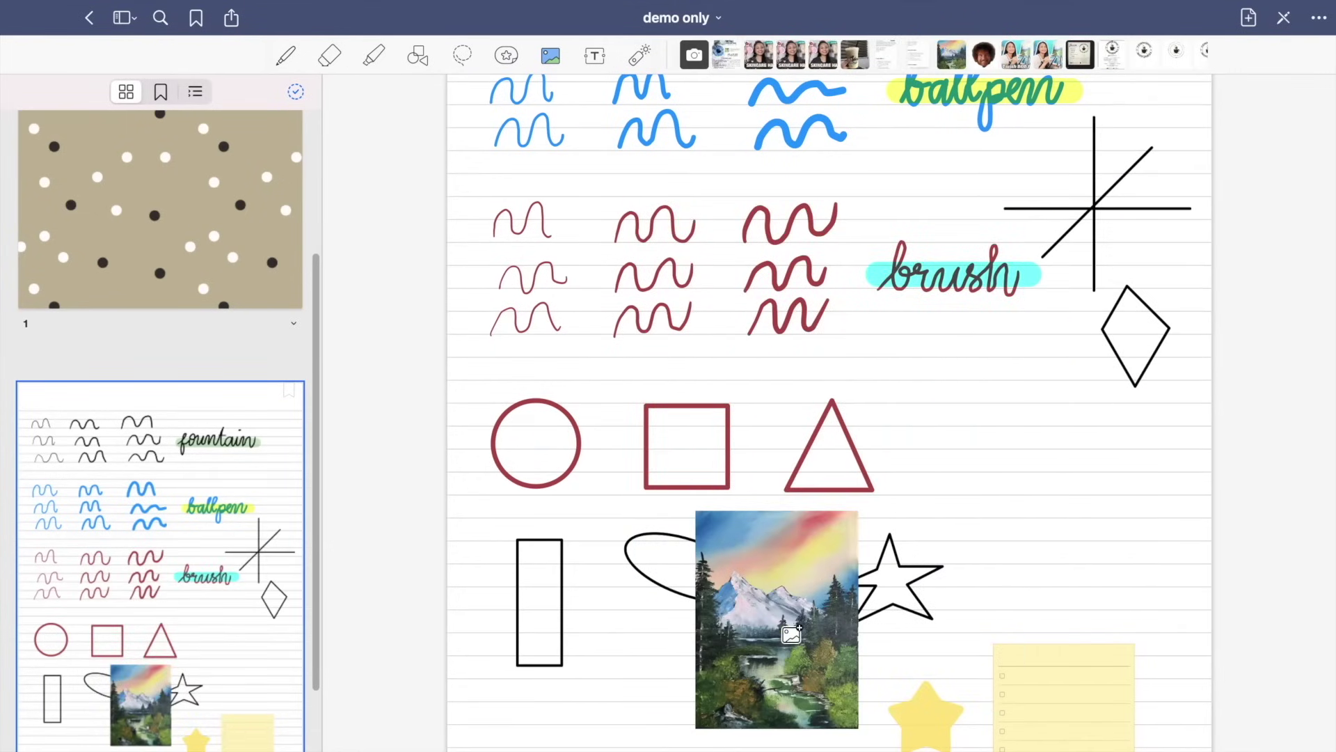
drag(776, 616, 829, 597)
drag(639, 263, 845, 646)
scroll(932, 453, down, 5)
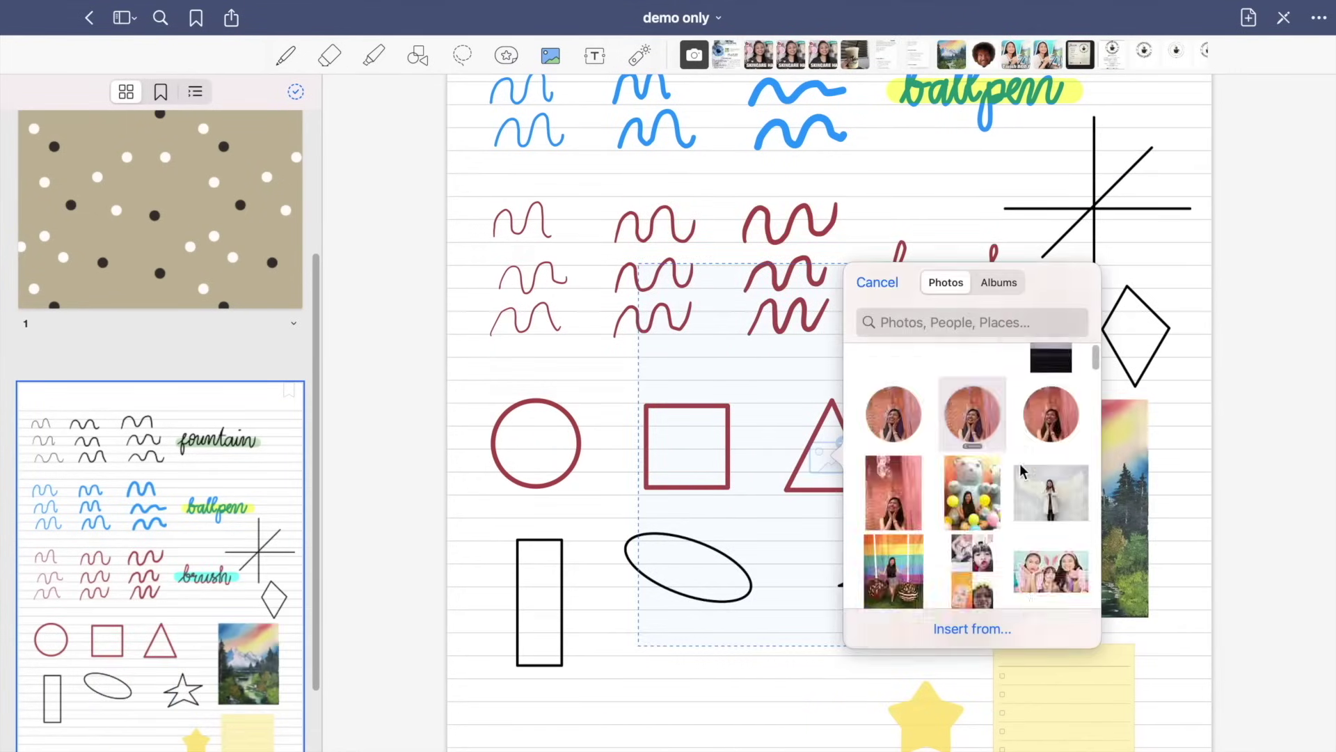
click(973, 629)
click(943, 620)
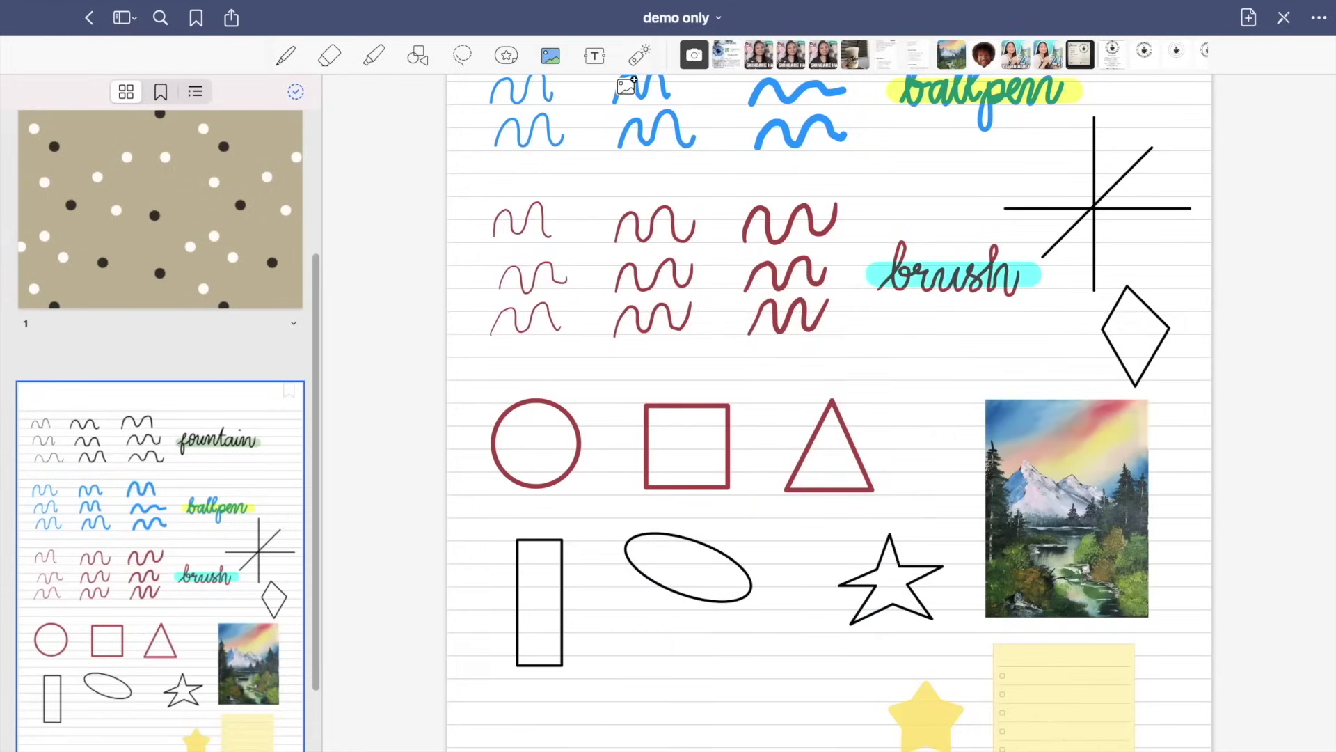
click(595, 55)
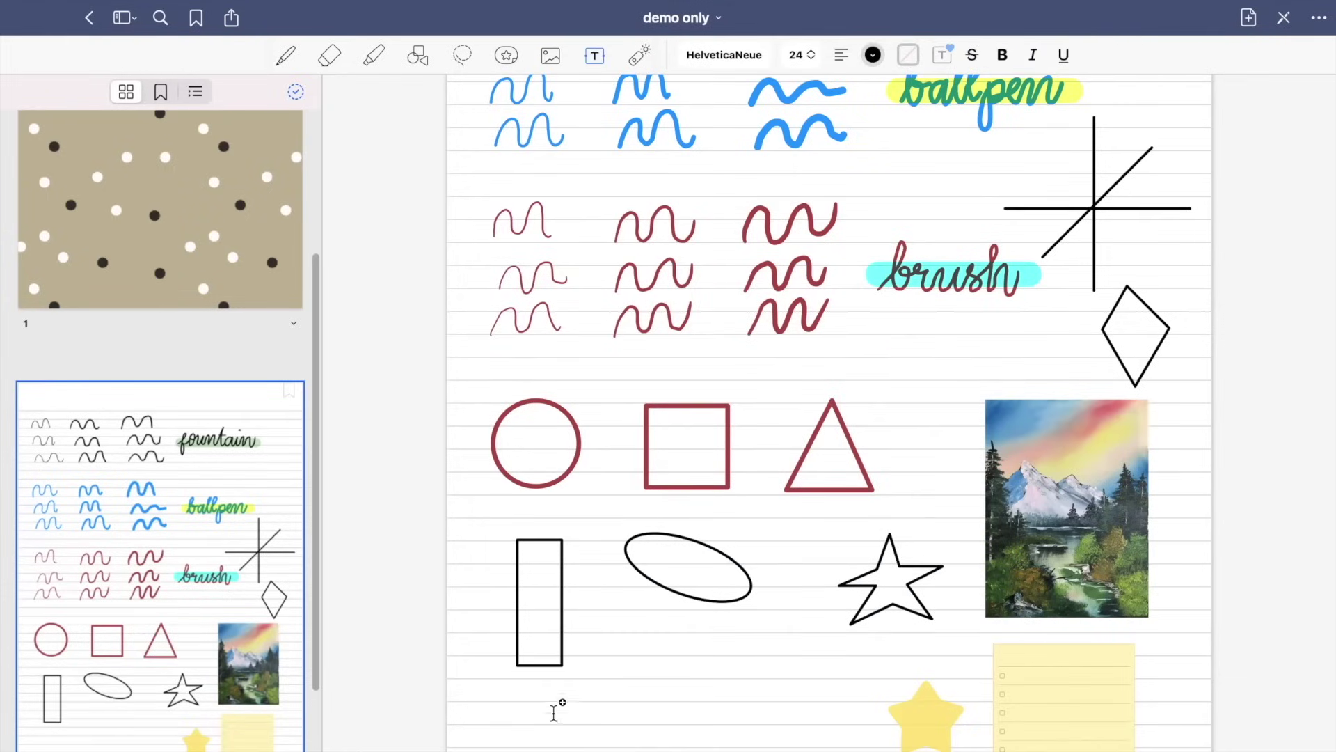
Add a text box below the shapes reading 'hello! how are you?' in the Fresh-Olive font.
click(526, 706)
text(hello! how are you?)
key(super+a)
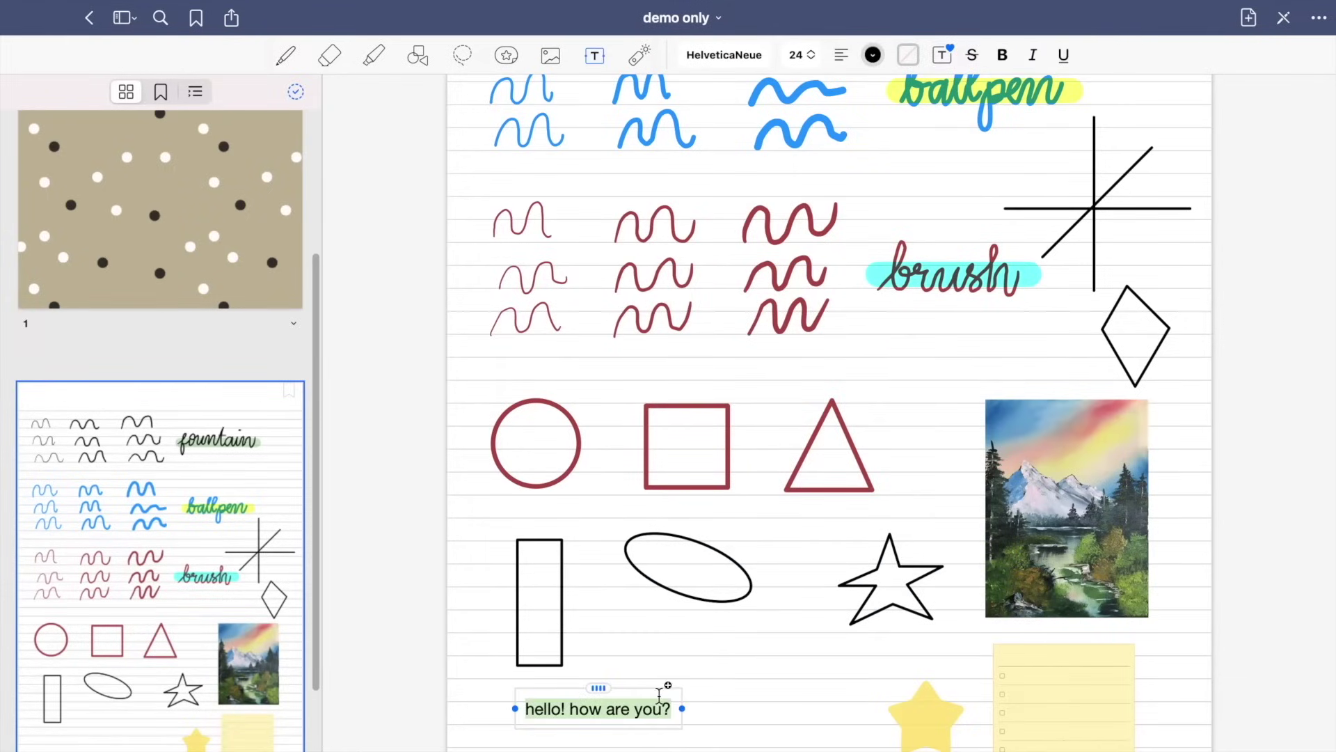
click(759, 57)
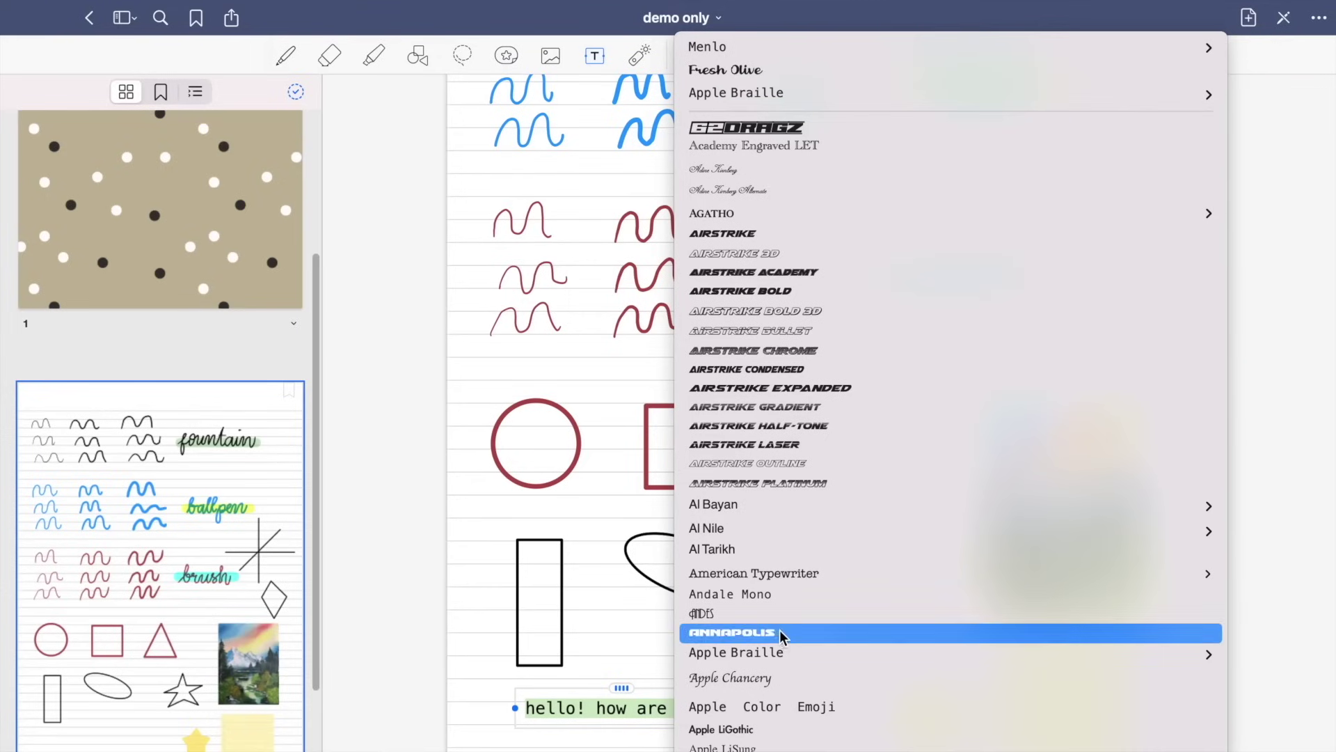
scroll(780, 639, down, 10)
click(765, 247)
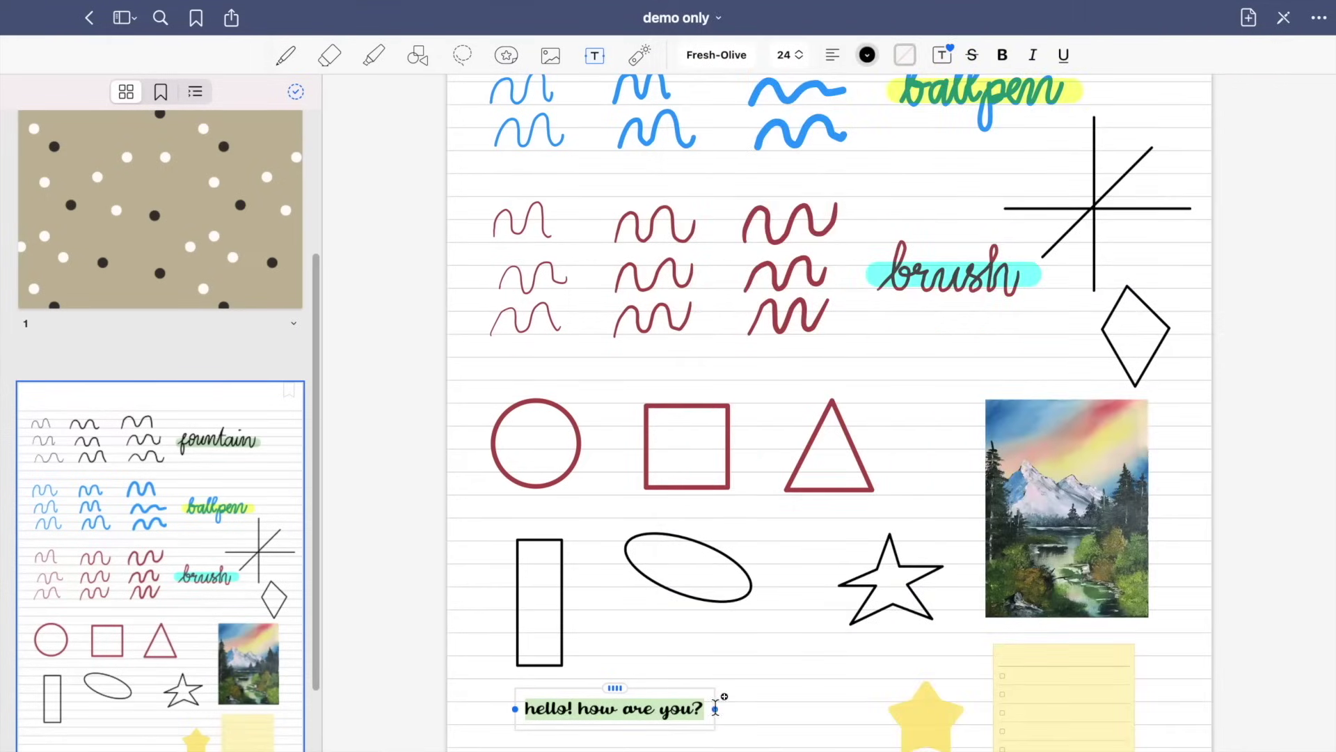
Set the text to 31 pt, try center and right alignment, keep left, and disable auto line spacing.
click(798, 56)
drag(752, 179, 754, 184)
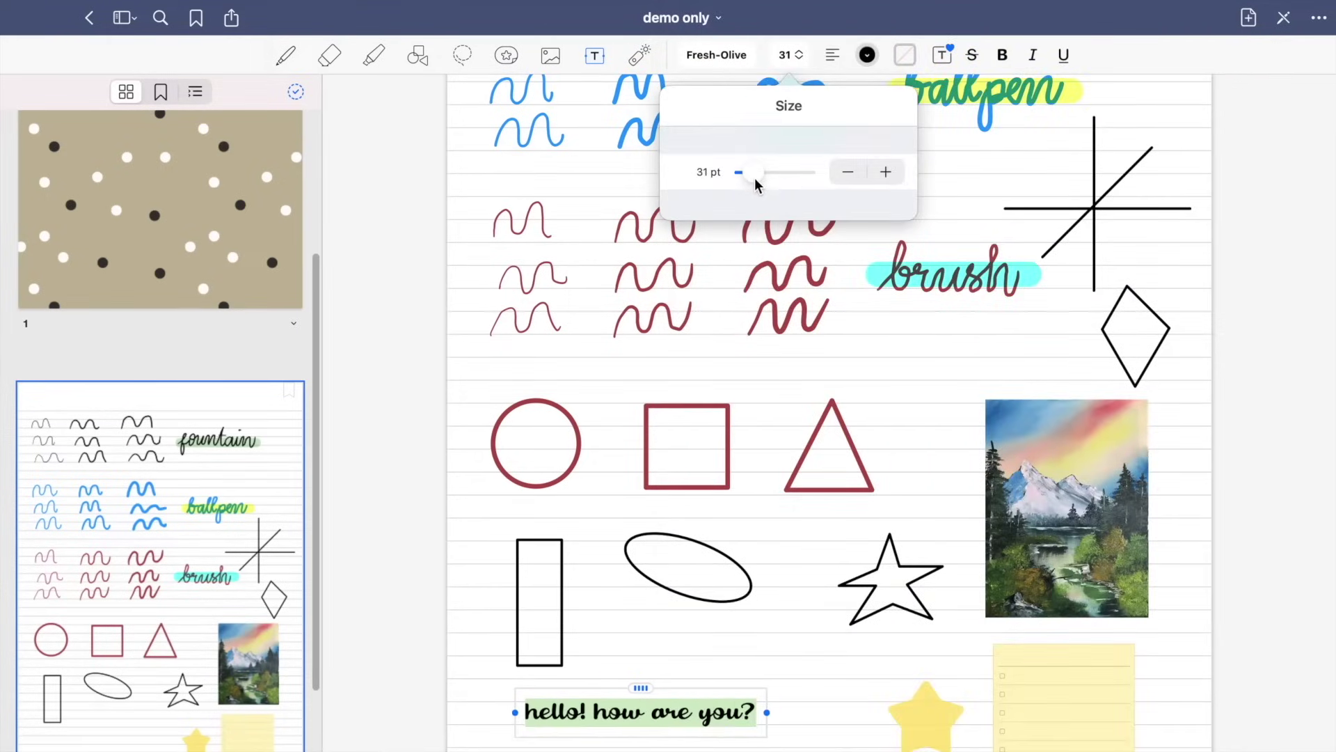
click(832, 55)
click(833, 176)
click(891, 176)
click(774, 176)
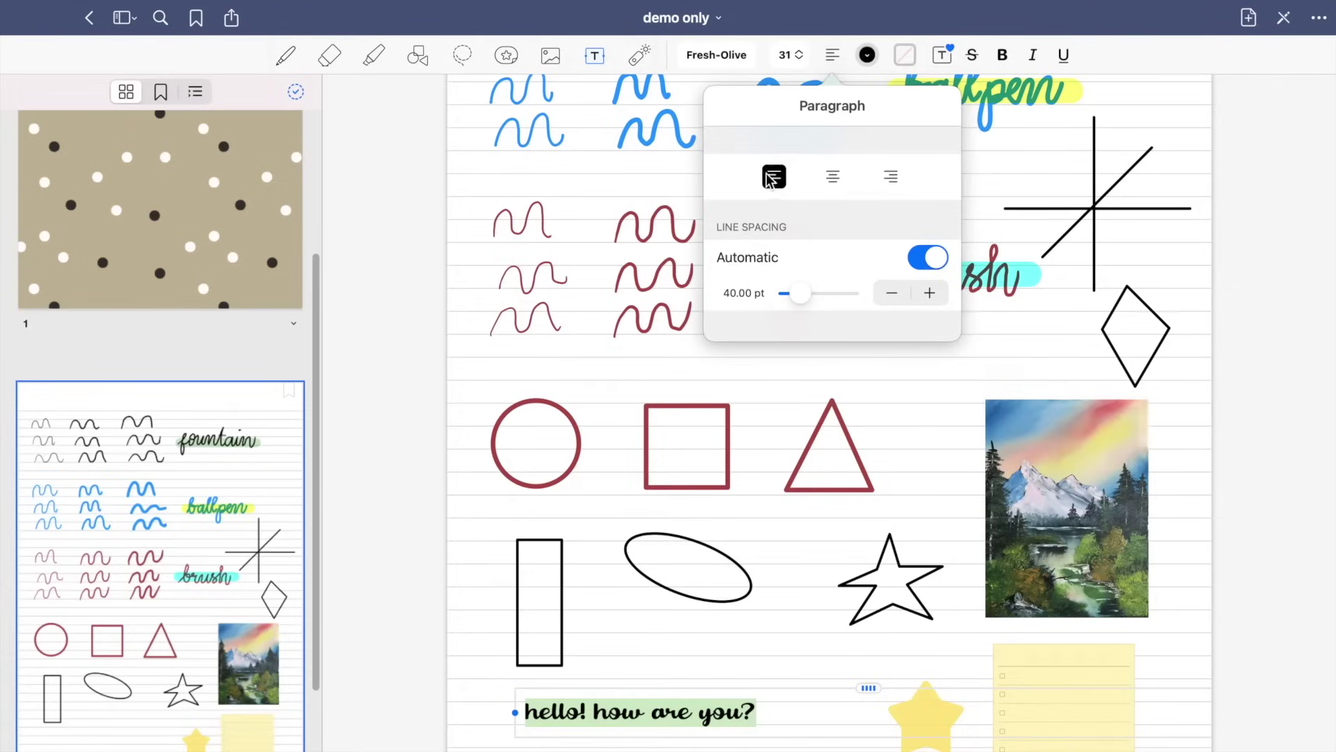
click(891, 292)
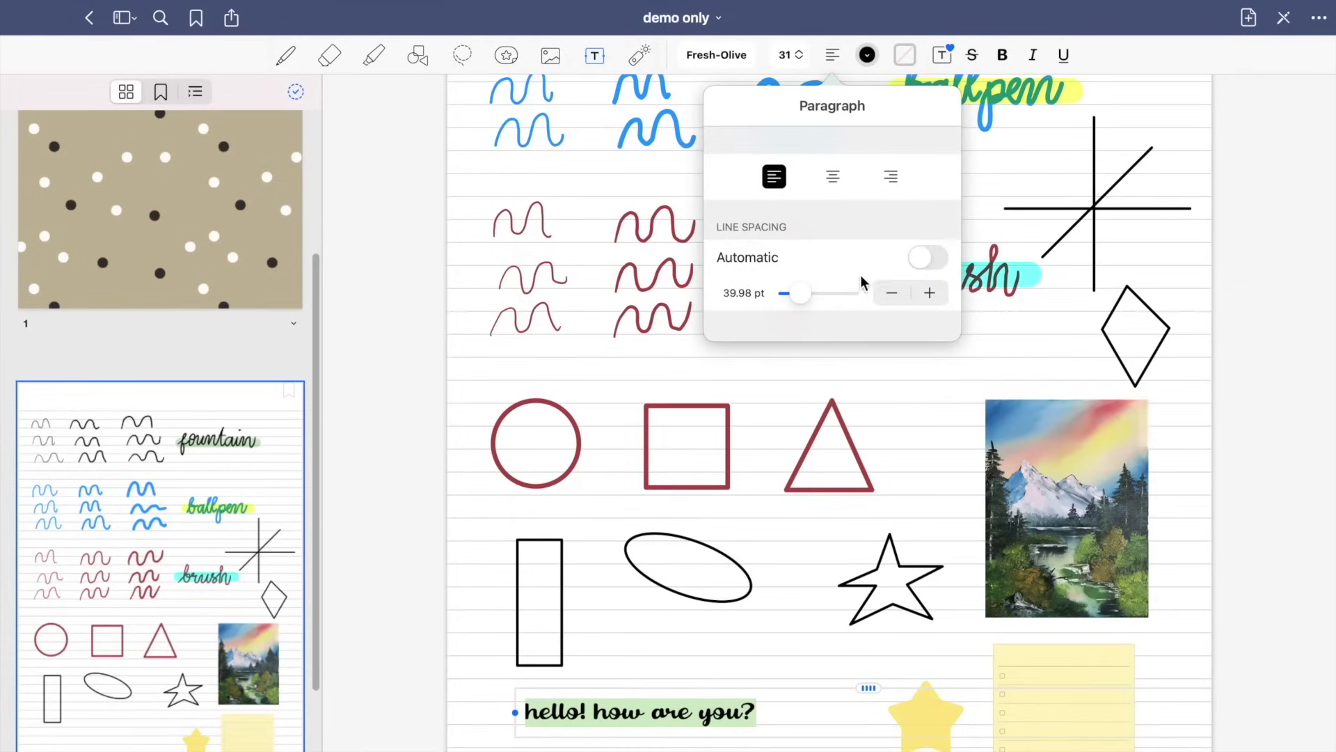
Try dark blue and red text colours, then set the text back to black.
click(867, 55)
click(826, 149)
click(867, 55)
click(784, 187)
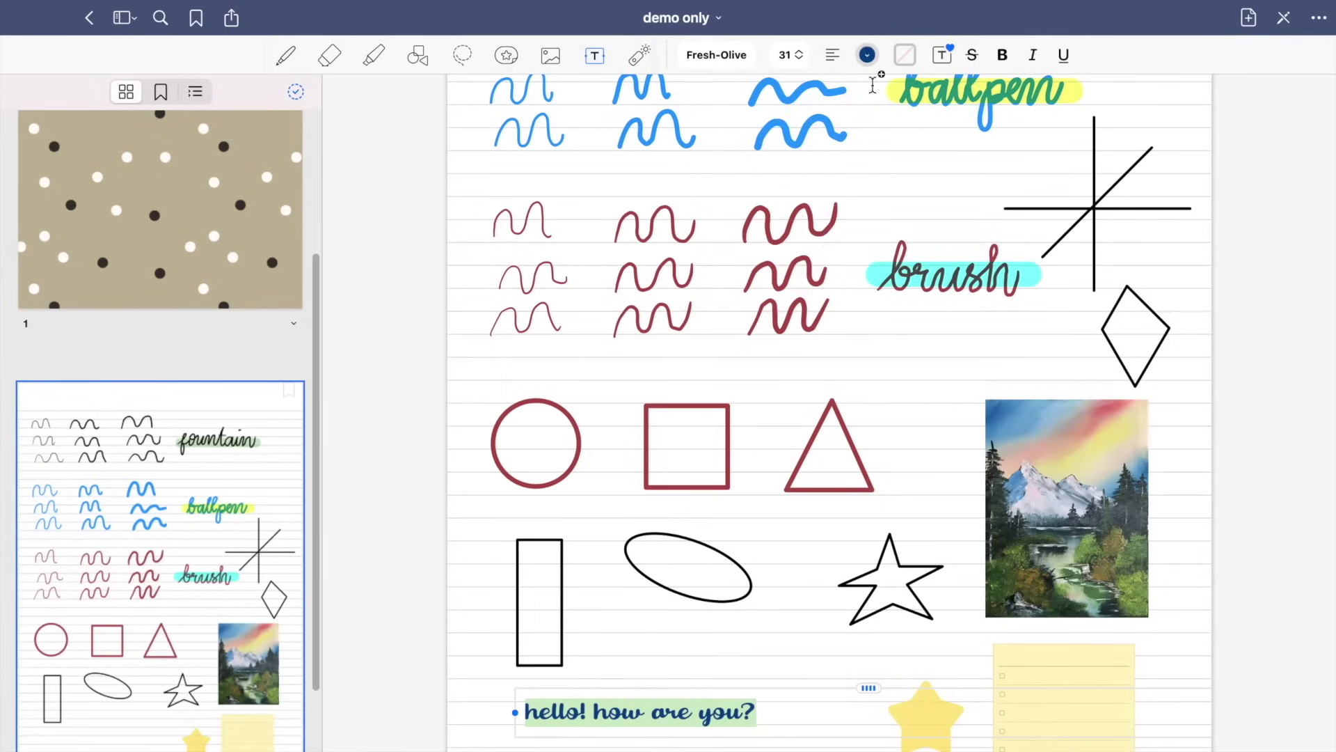
click(867, 55)
click(913, 195)
click(867, 55)
click(798, 145)
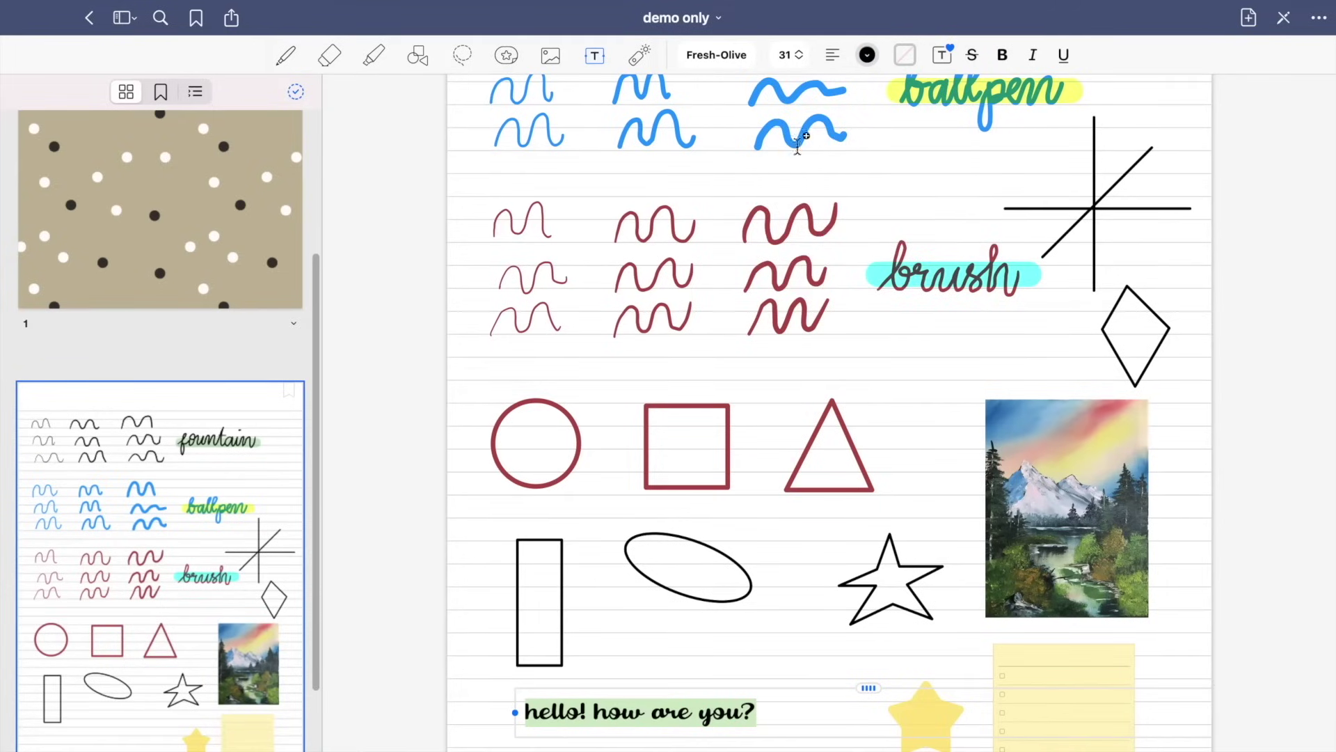
Try pink, dark blue and red box backgrounds and border colours, then remove the background fill.
click(905, 55)
click(937, 167)
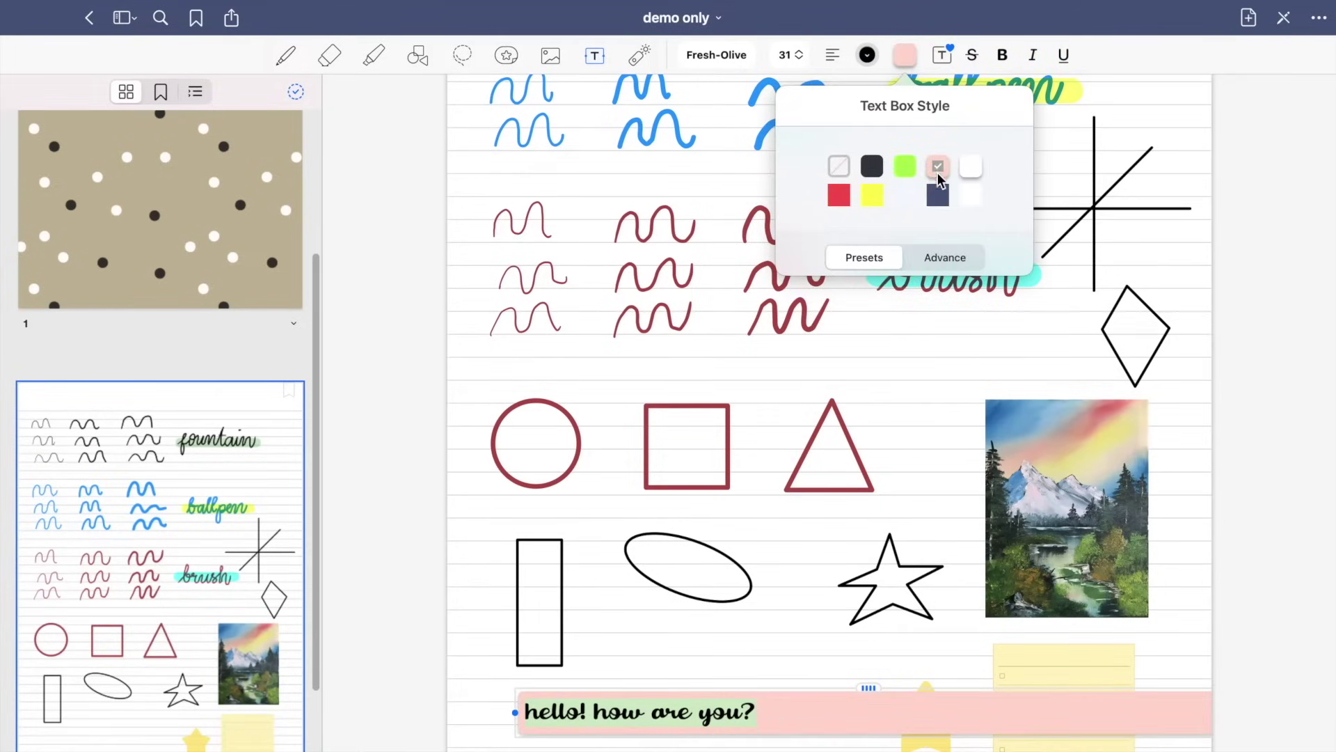
click(938, 195)
click(834, 196)
click(945, 259)
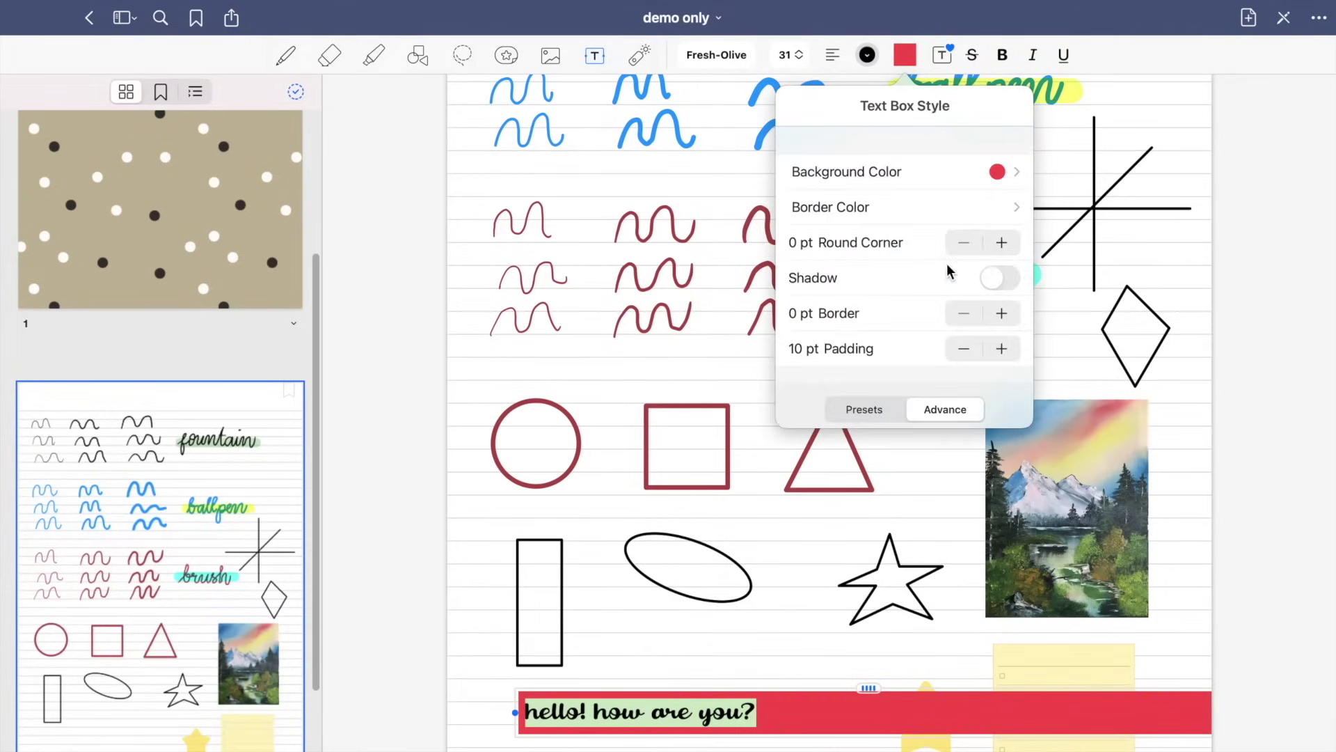
click(878, 207)
click(880, 313)
click(878, 412)
click(842, 164)
Apply strikethrough, bold and italic styling to the text.
click(940, 58)
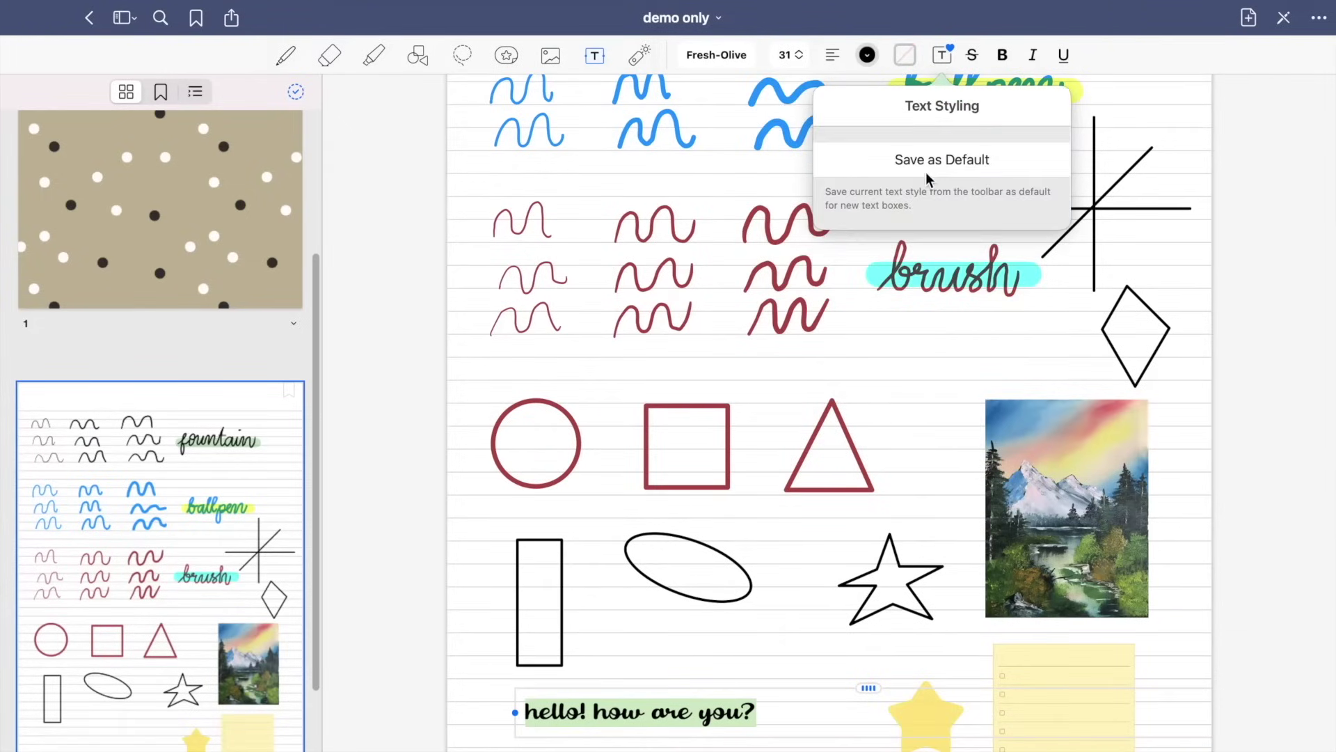
click(974, 59)
click(1000, 57)
click(1031, 59)
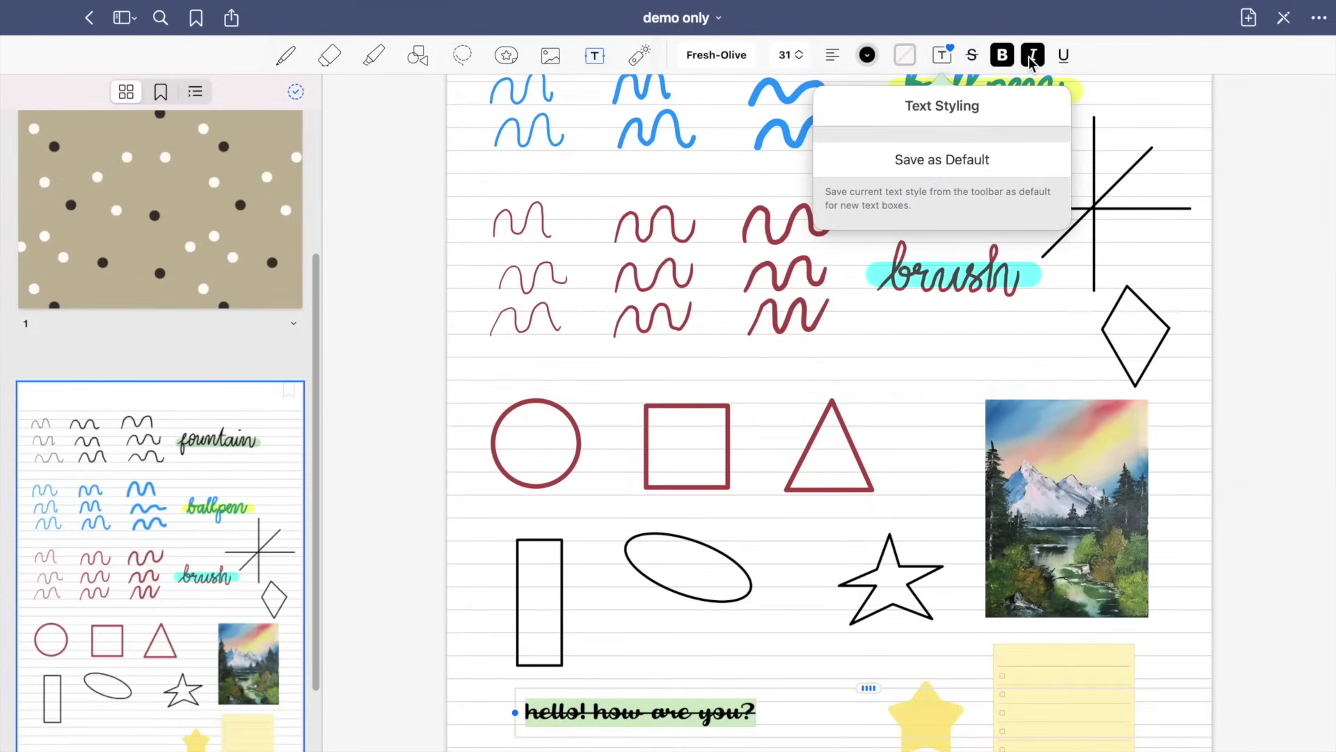
Point out the blue pen scribbles, the word brush and the painting with a fading laser trail.
click(638, 58)
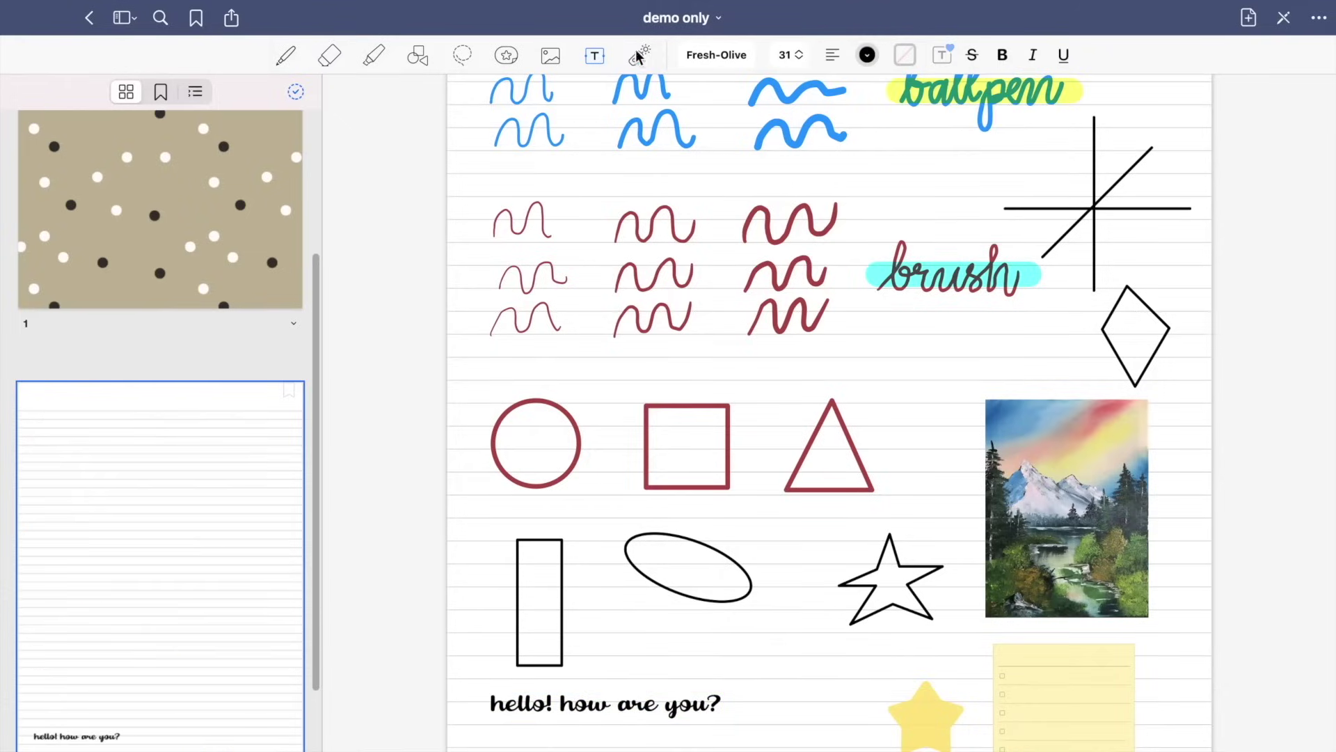
click(639, 57)
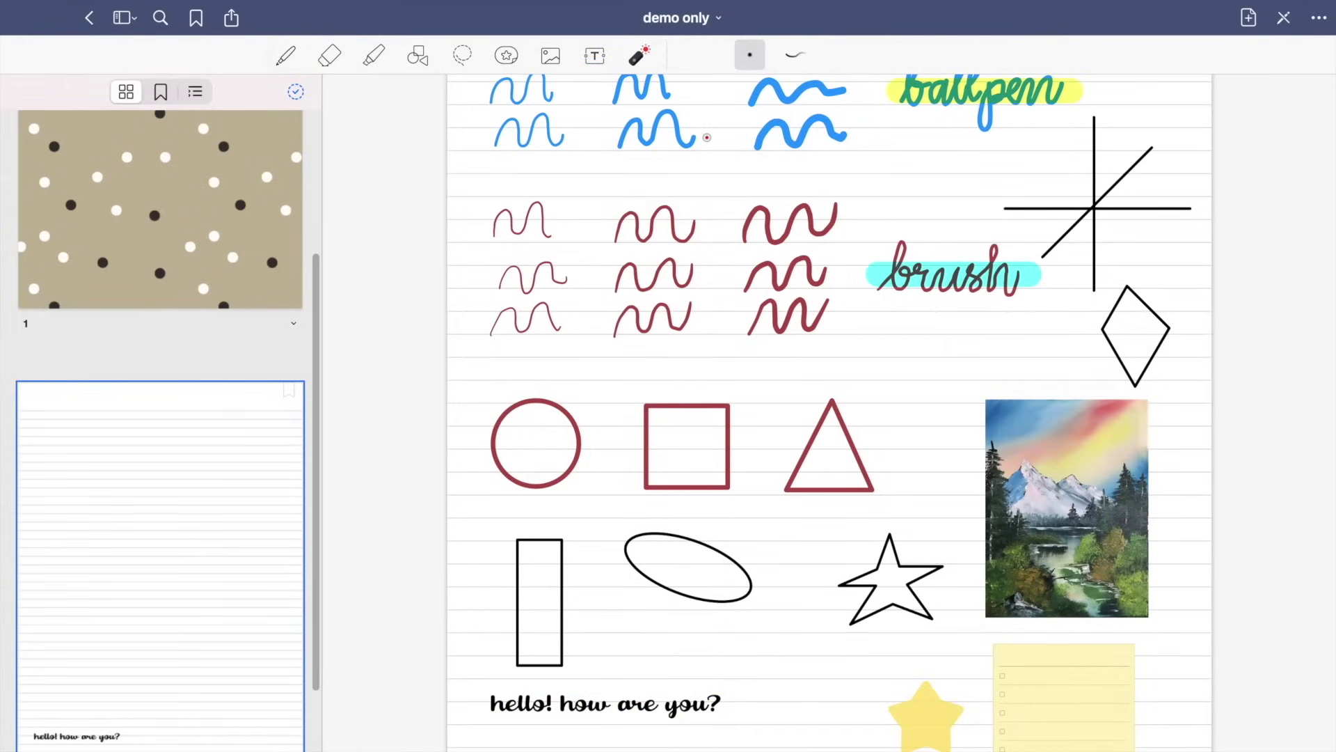
mouse_move(707, 137)
mouse_down()
mouse_move(678, 164)
mouse_move(508, 125)
mouse_move(653, 155)
mouse_move(836, 151)
mouse_move(698, 181)
mouse_move(668, 202)
mouse_move(933, 275)
mouse_up()
click(797, 57)
drag(897, 319, 1047, 293)
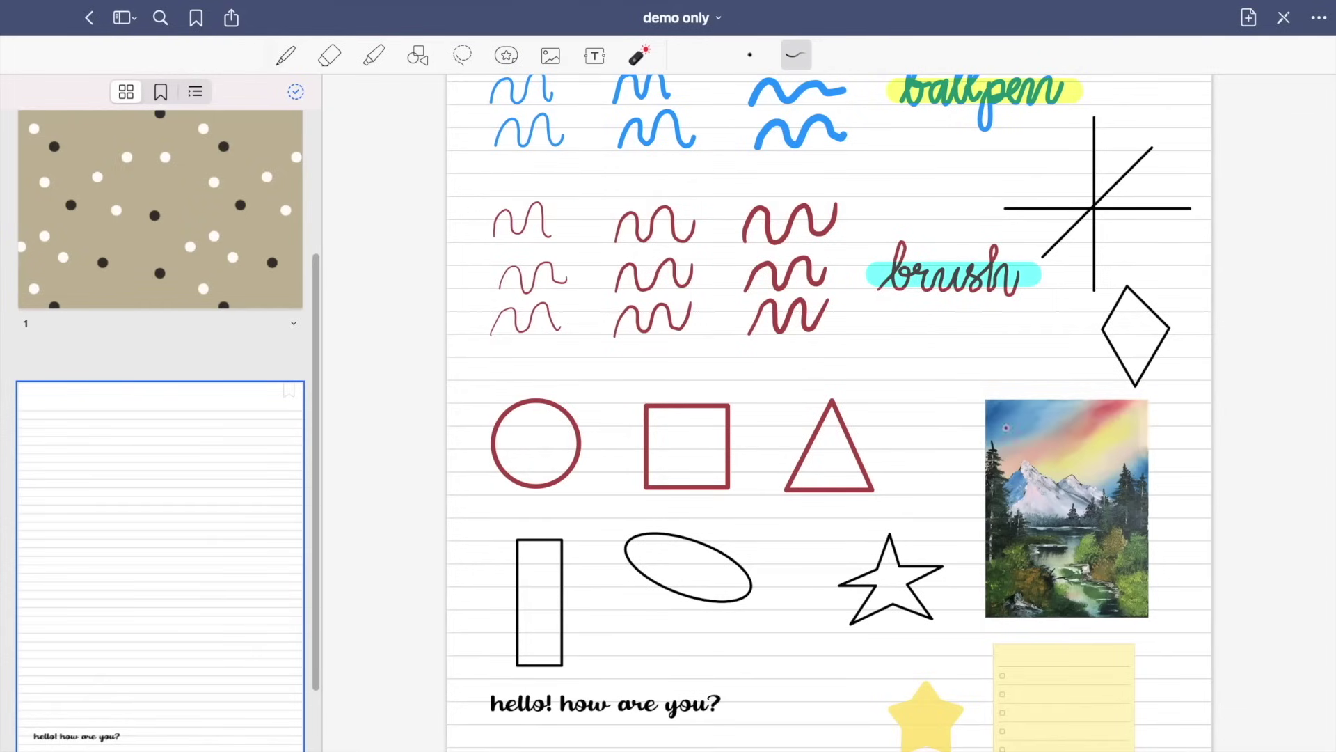
drag(964, 430, 1099, 382)
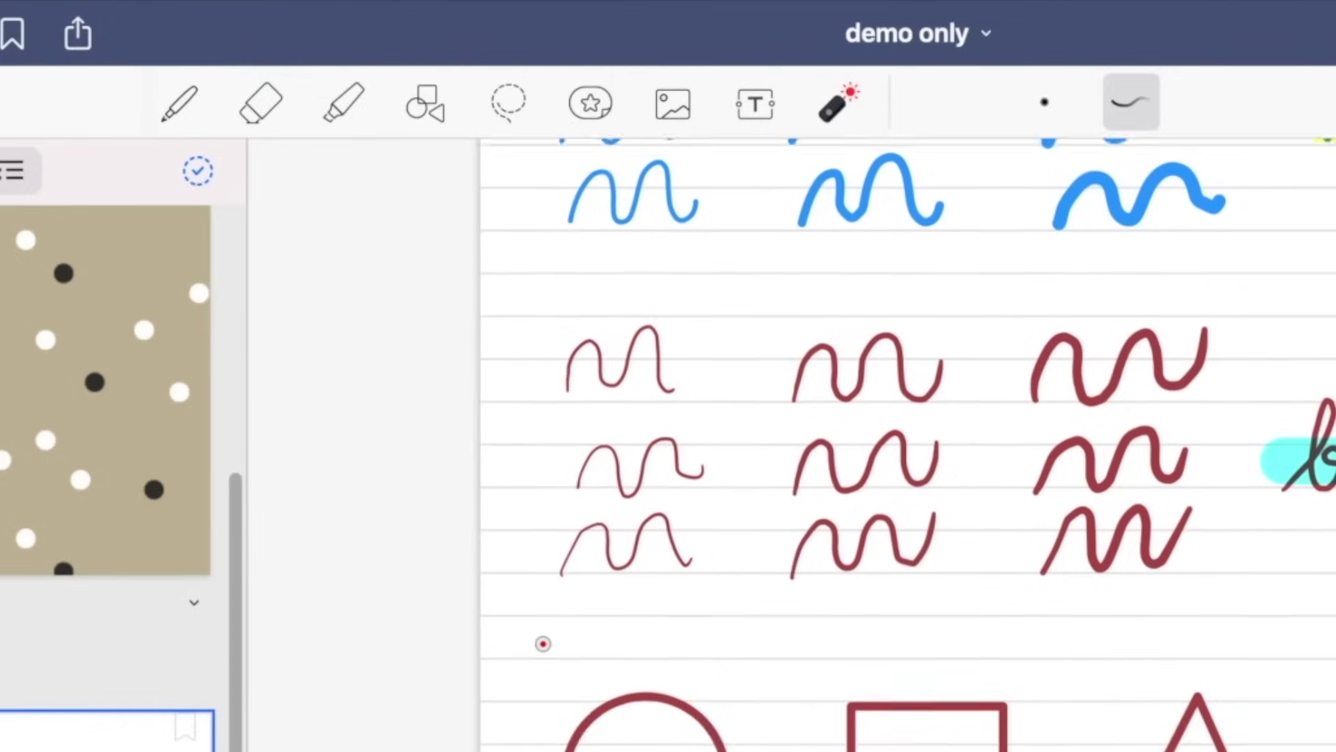
Change the pen style from Brush Pen to Ball Pen.
scroll(543, 644, up, 5)
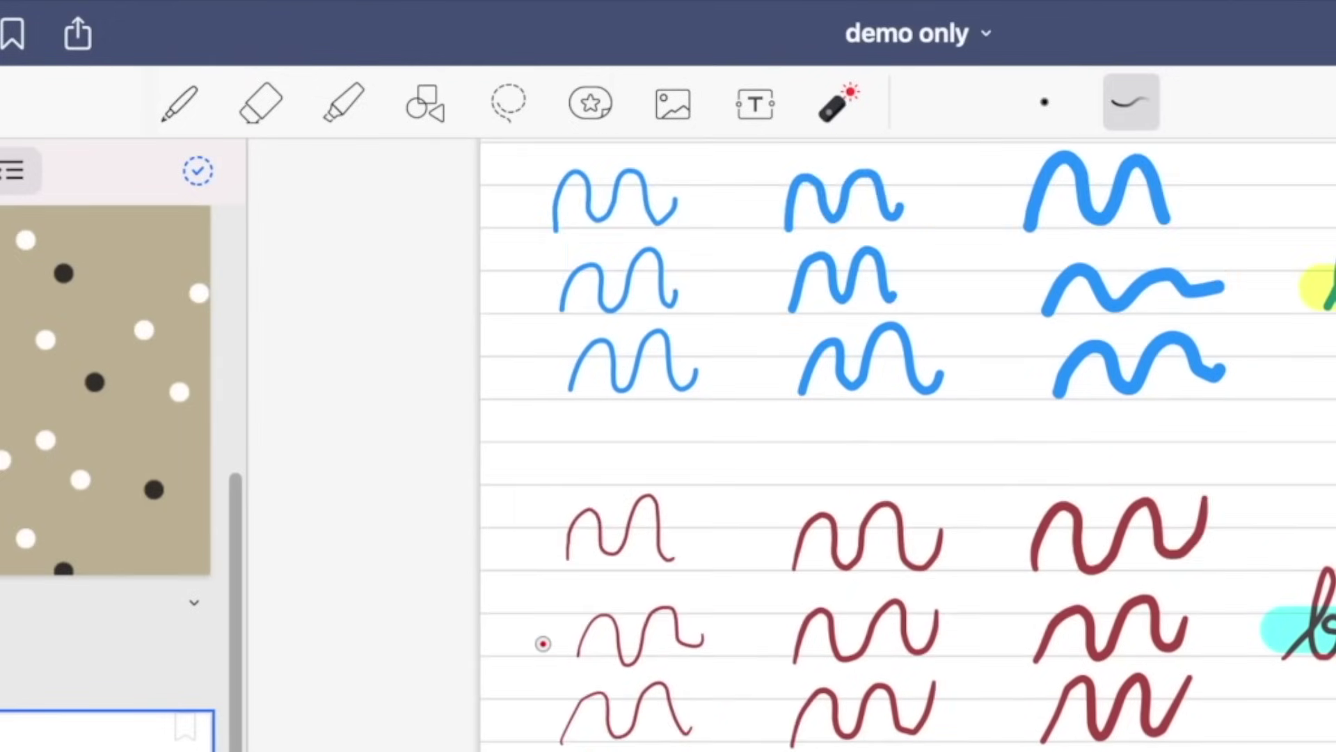
scroll(543, 639, down, 3)
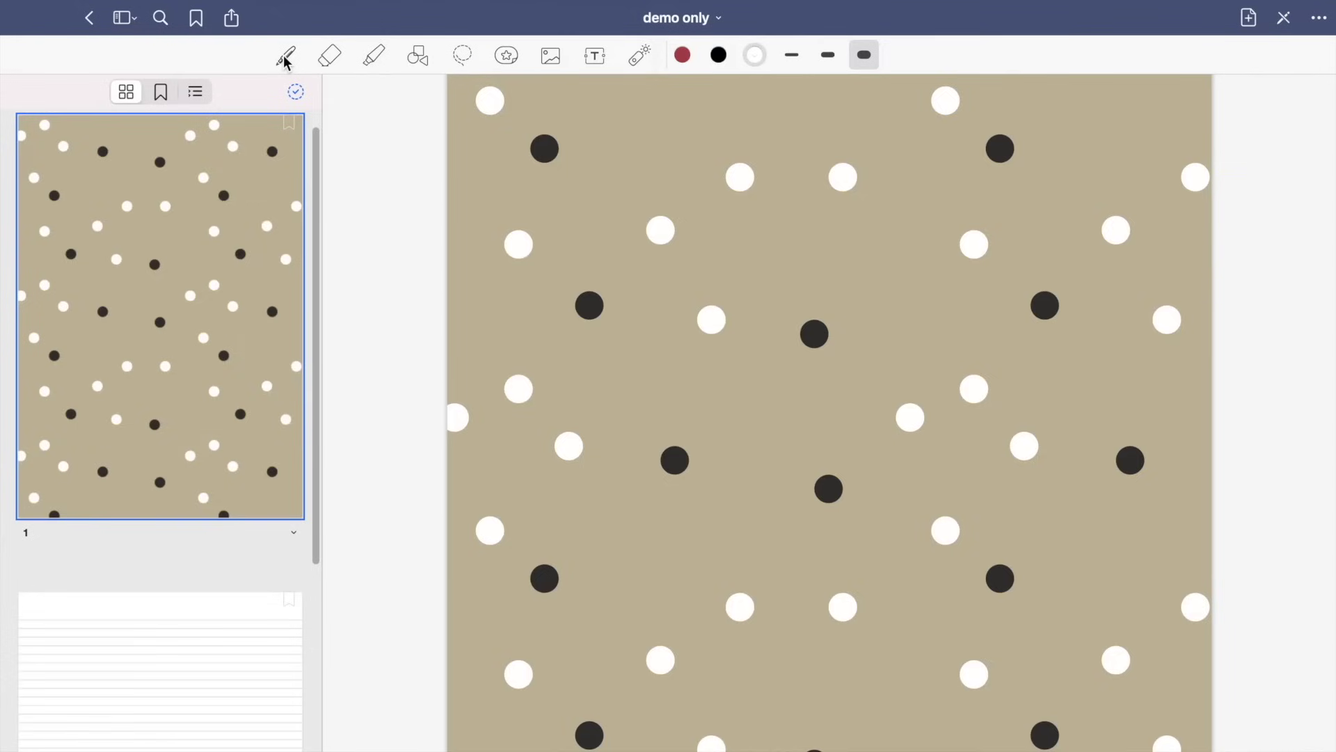
click(285, 59)
click(290, 278)
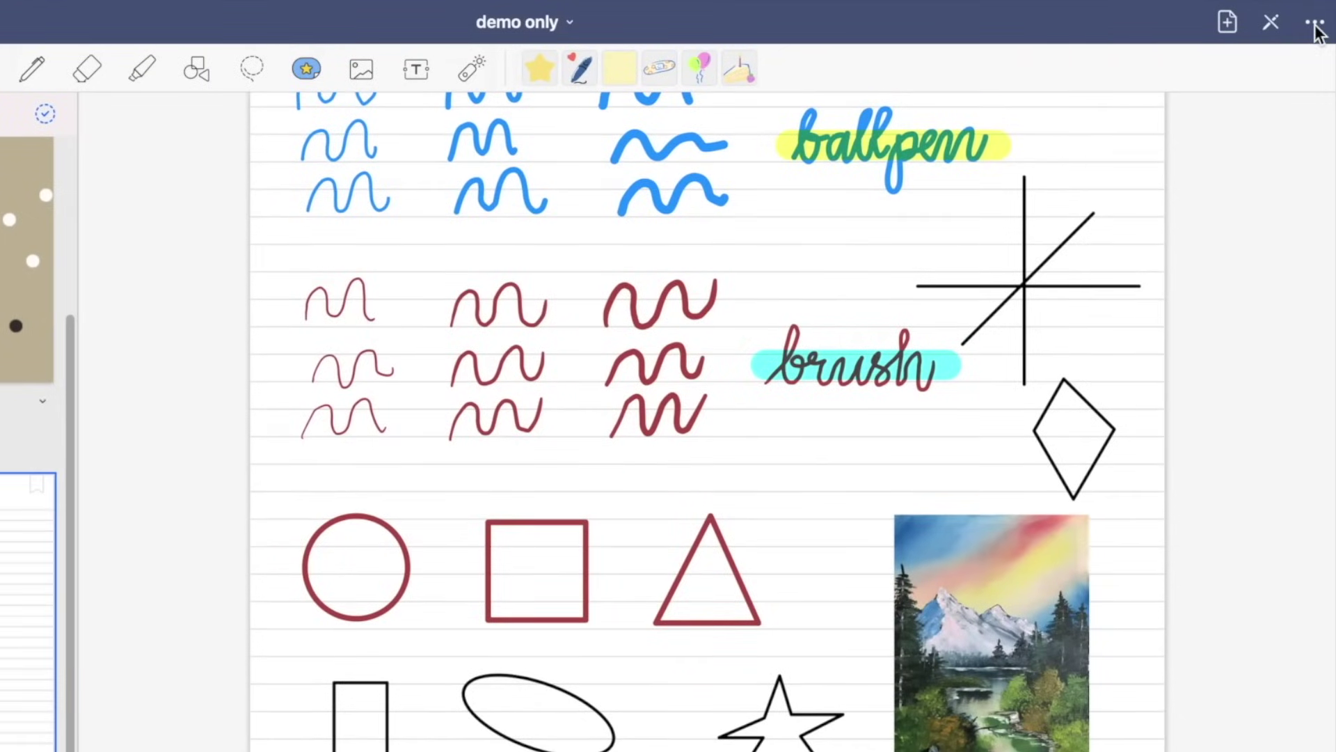
Check the page rotation choices, then switch the scrolling direction to Horizontal and view it.
click(1315, 25)
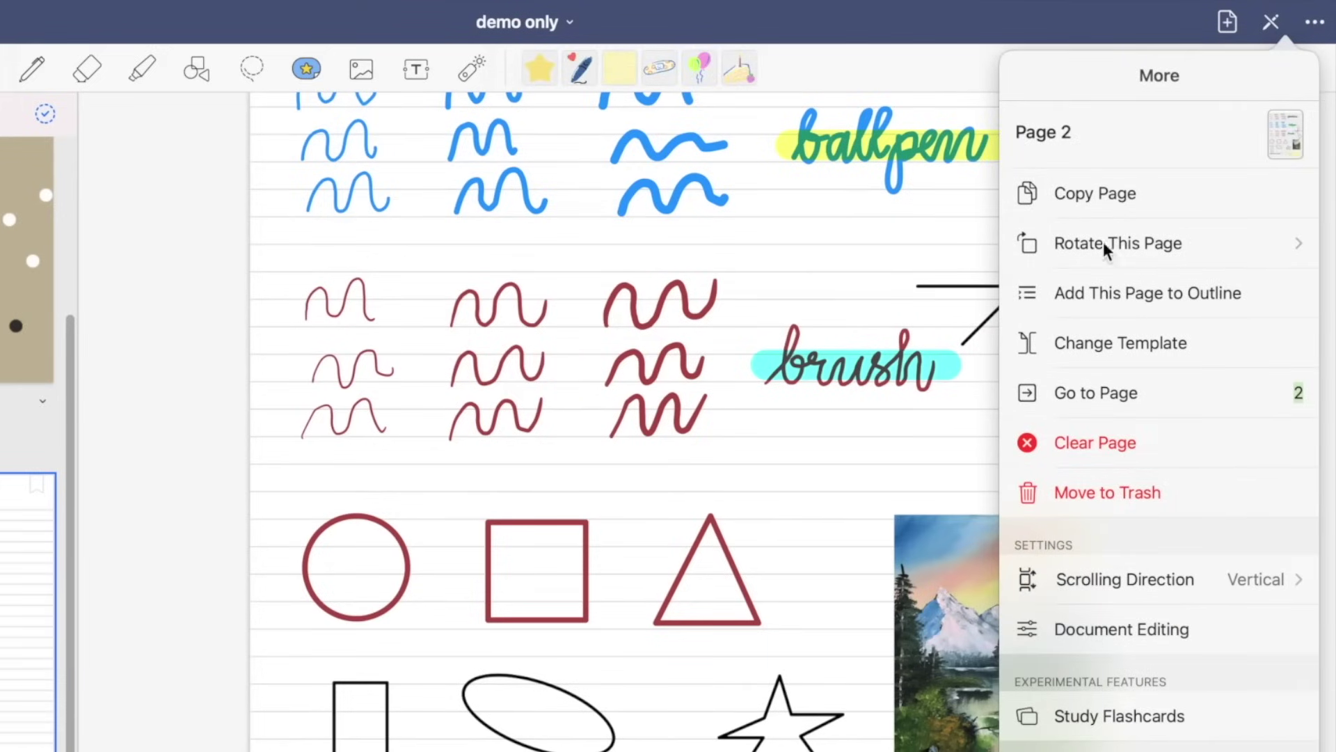
click(1299, 241)
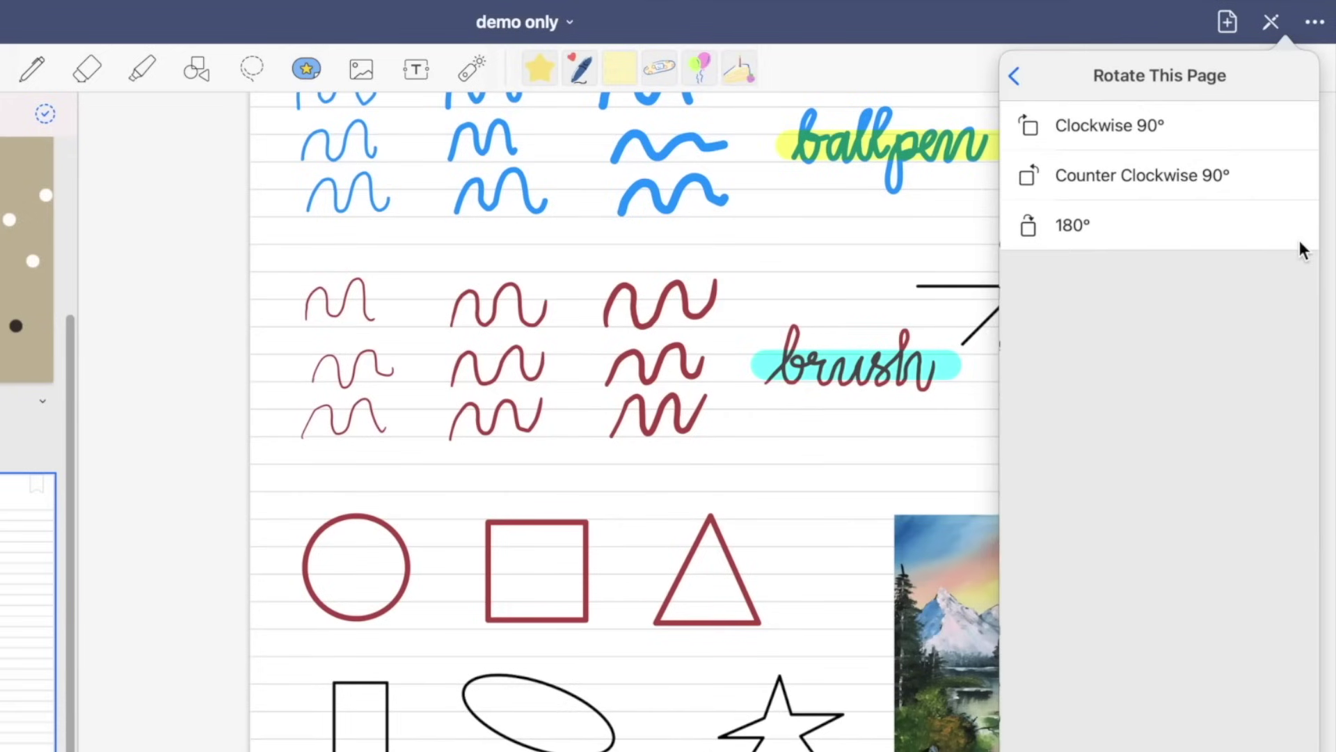
click(1202, 130)
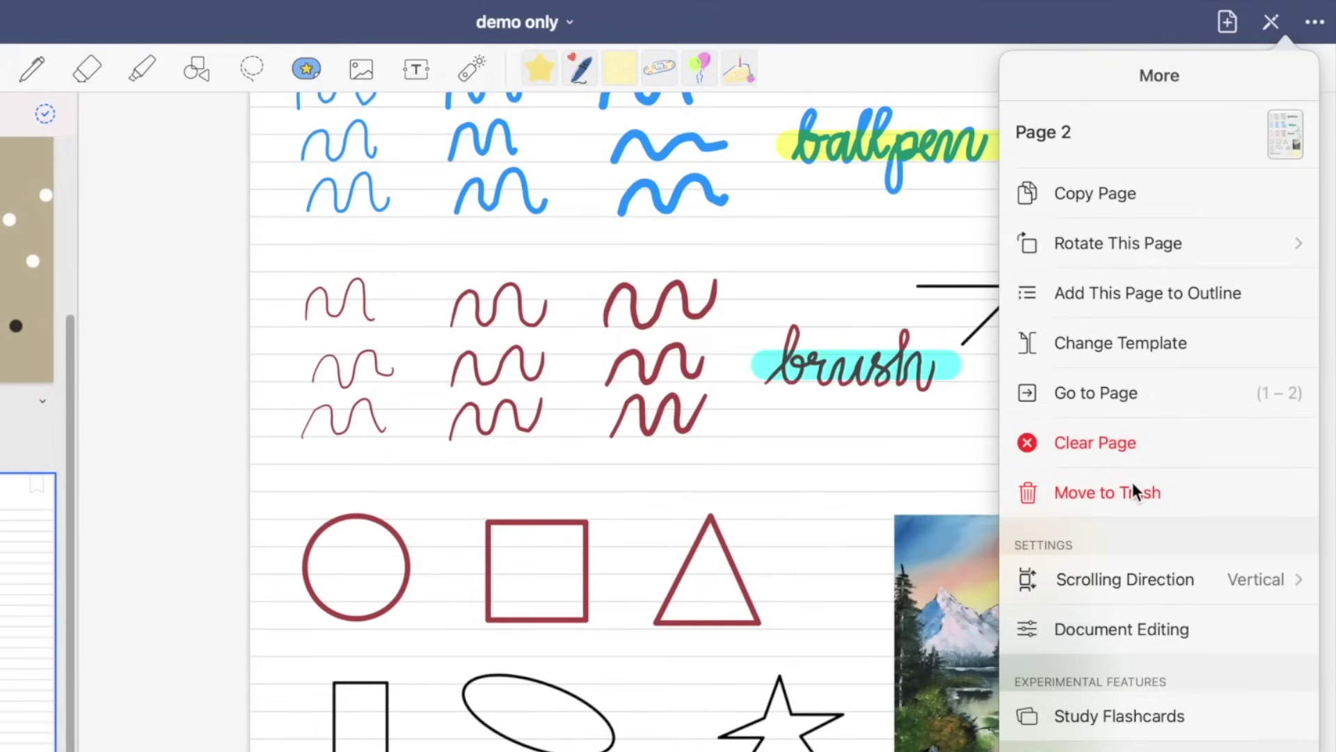
click(1168, 577)
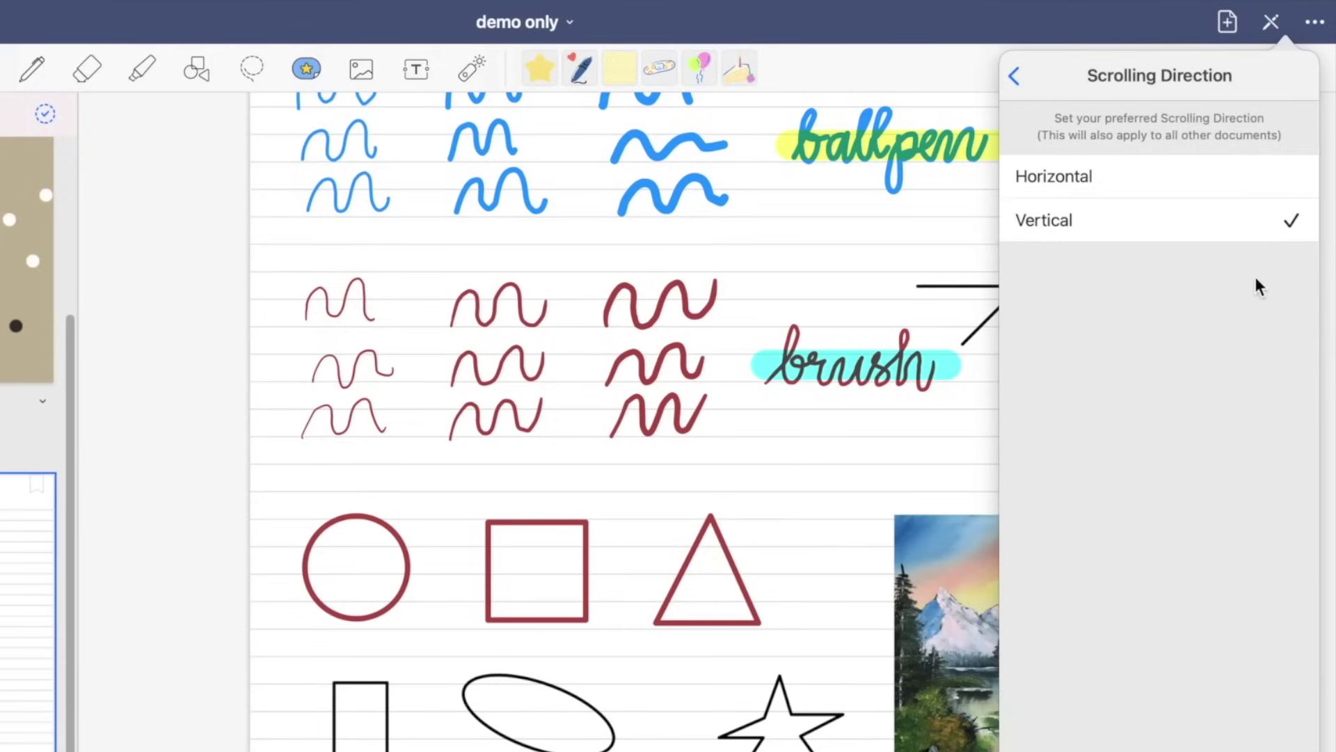
click(1234, 175)
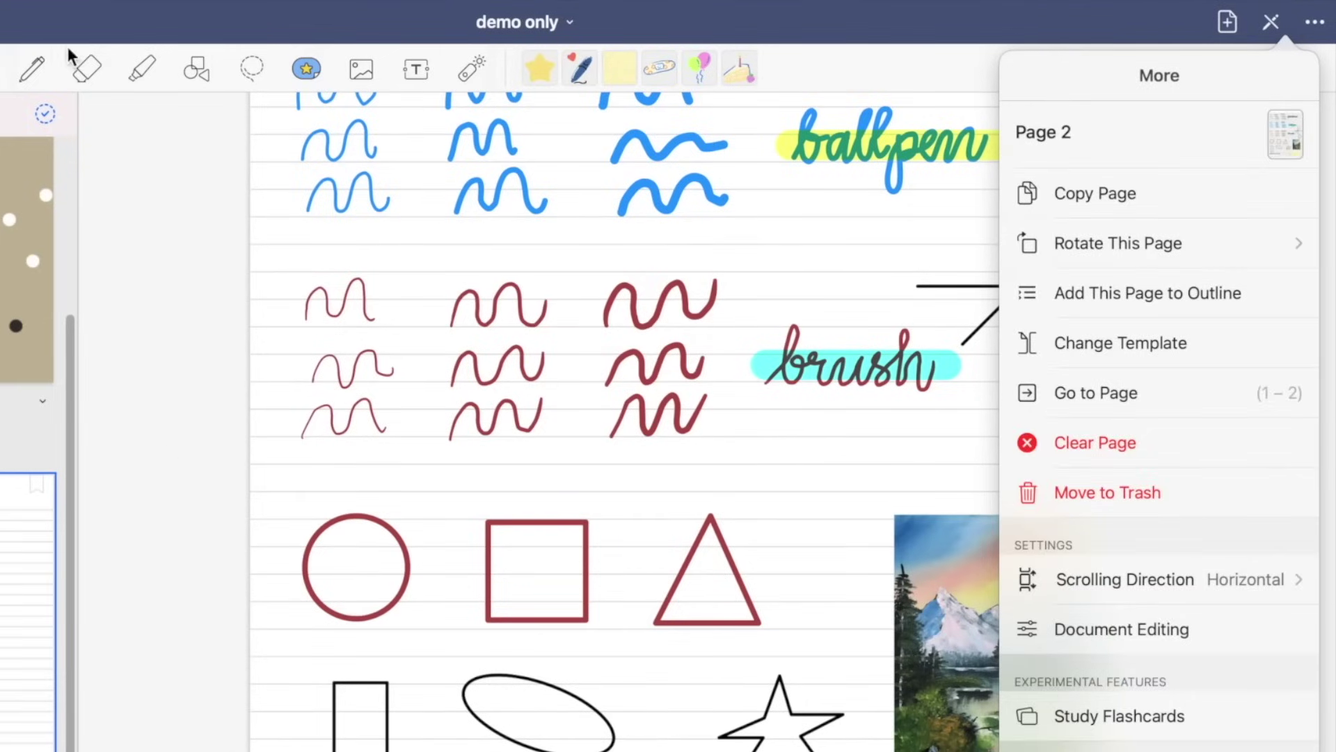
click(39, 66)
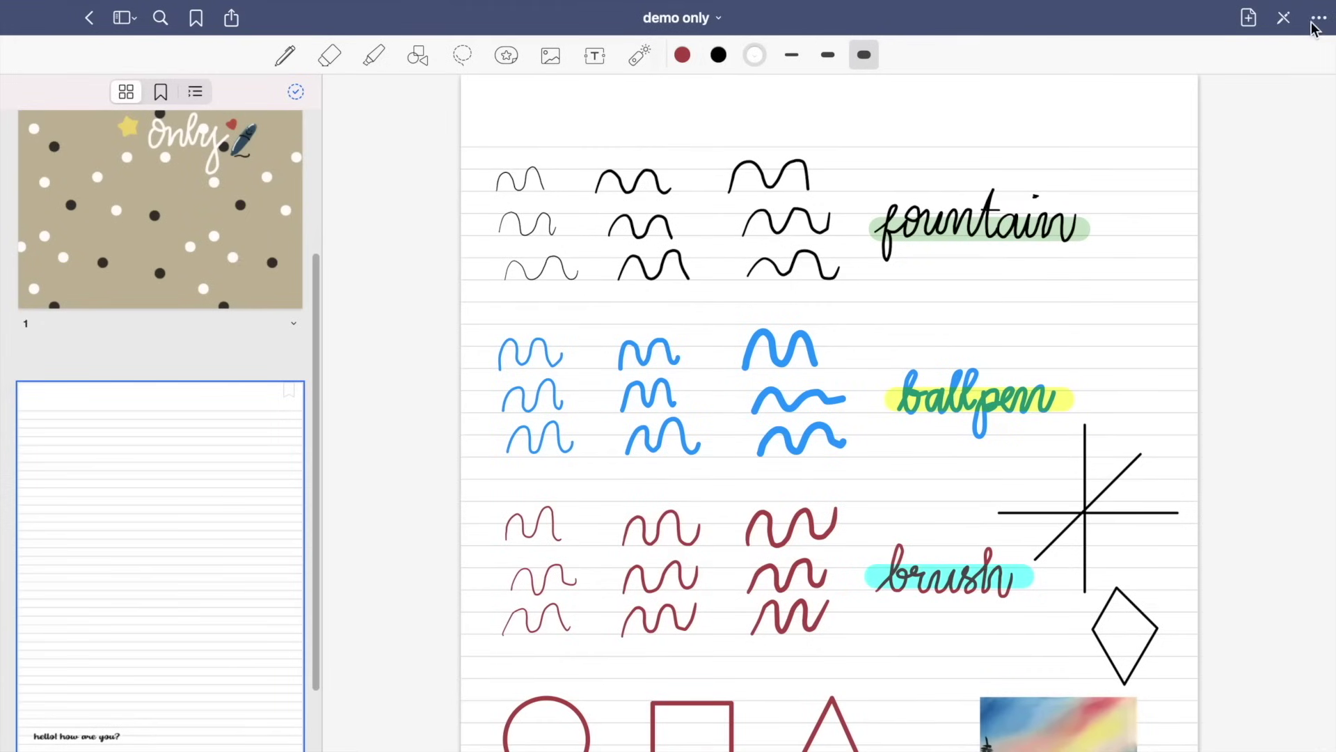
Set the scrolling direction back to Vertical and glance at the Document Editing settings.
click(1318, 18)
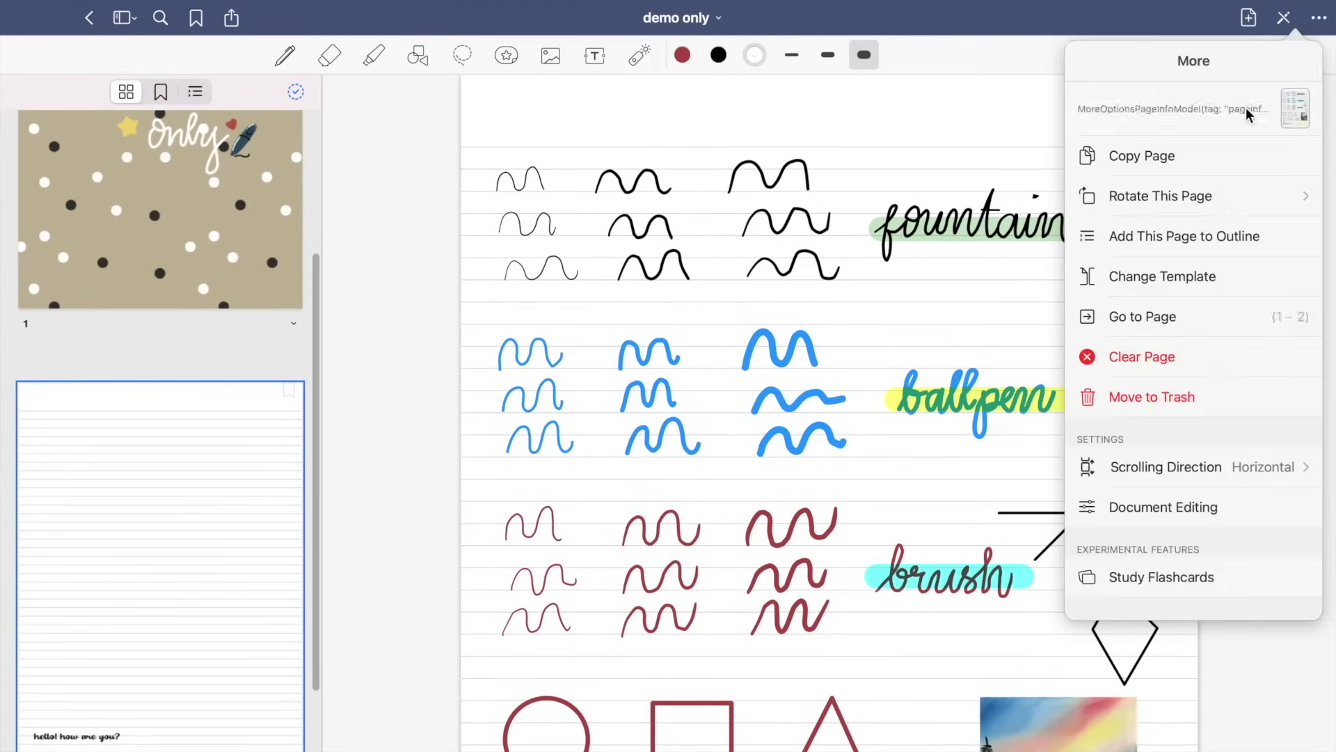
click(1093, 468)
click(1222, 185)
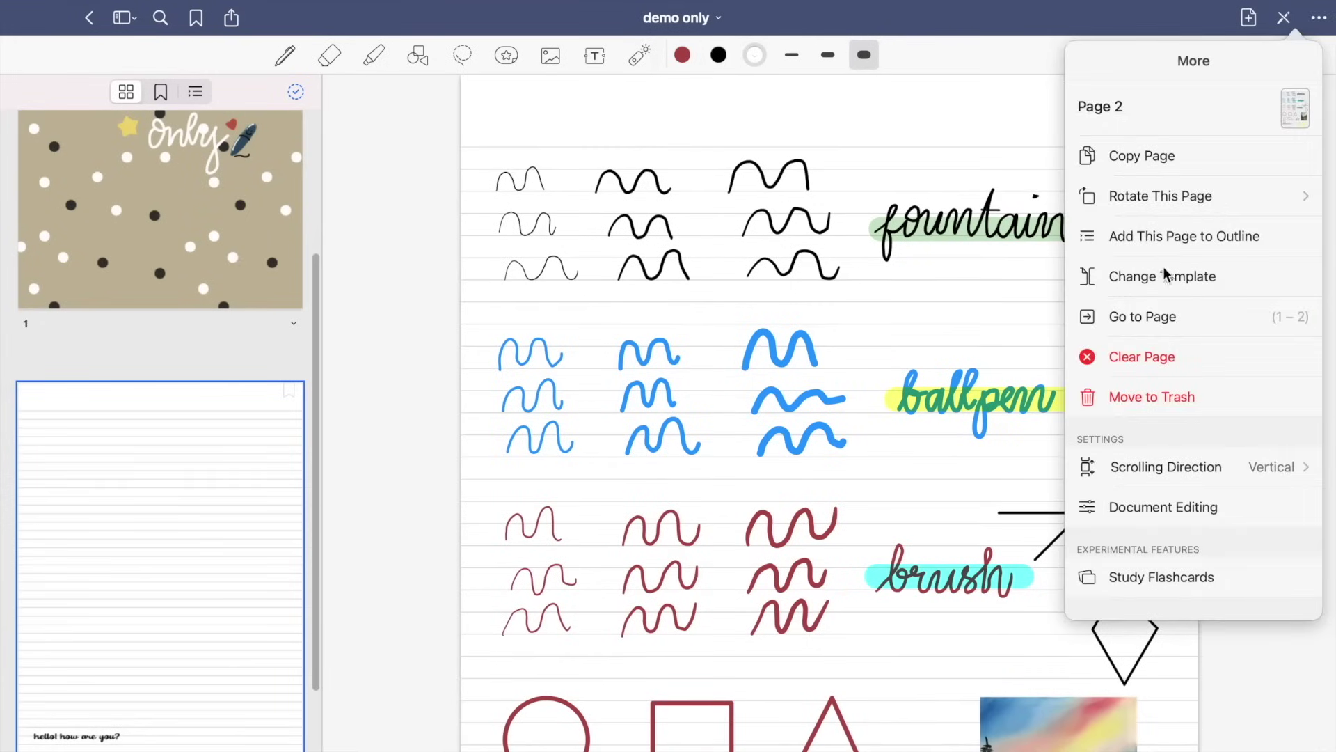
click(1156, 513)
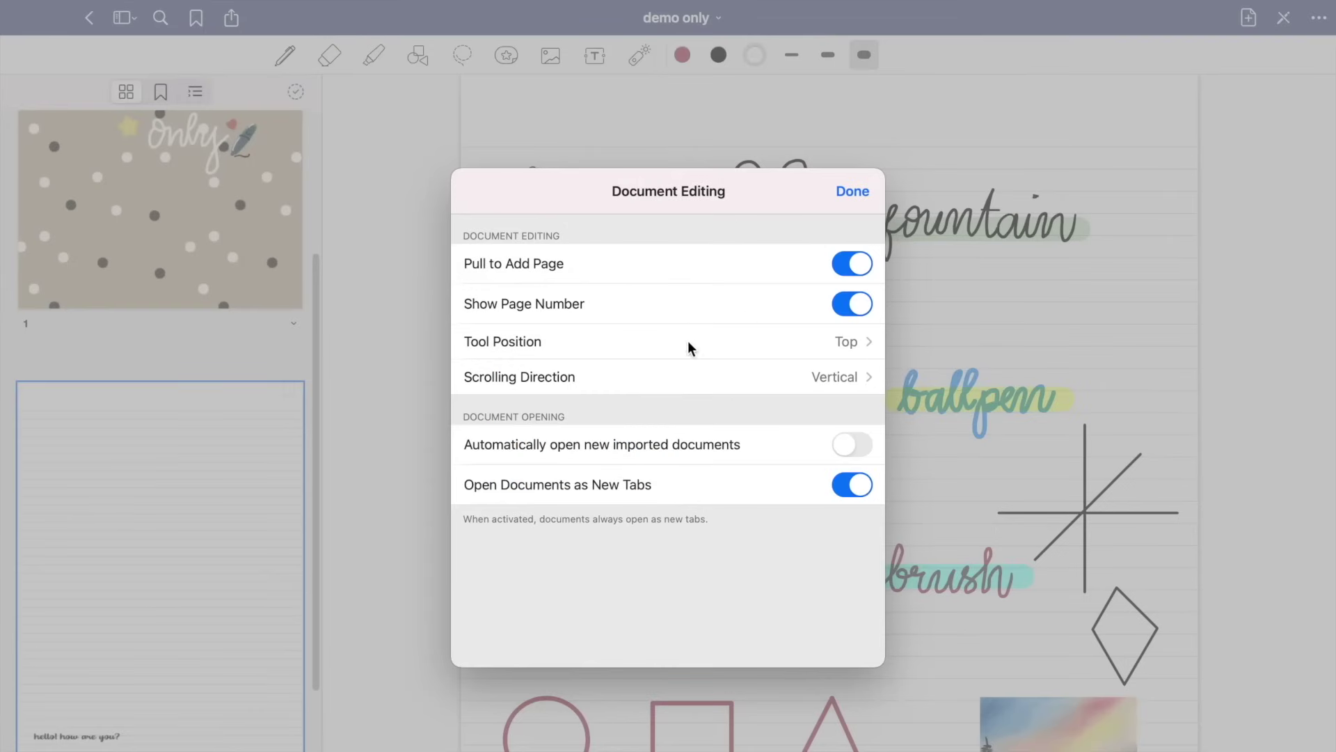
click(853, 192)
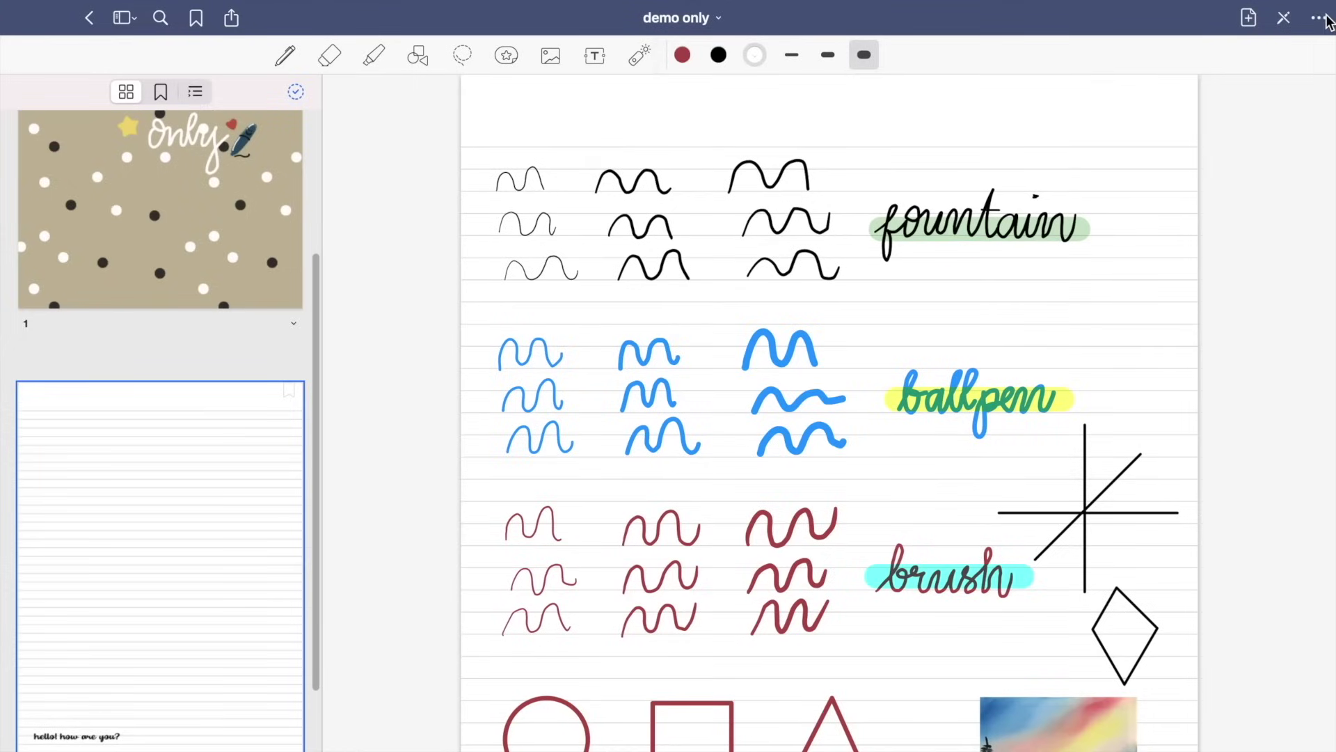
Open Study Flashcards, which shows no flashcards yet, and close it.
click(1319, 17)
click(1157, 575)
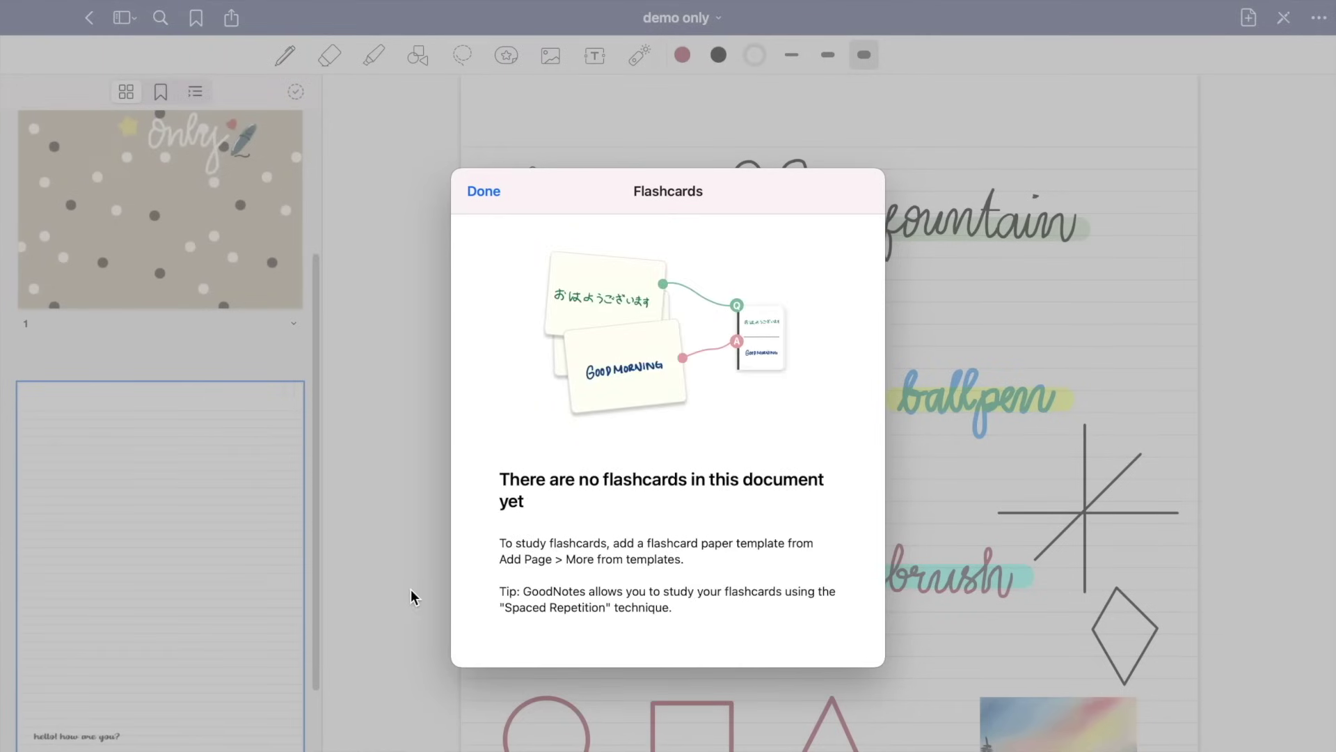
click(484, 191)
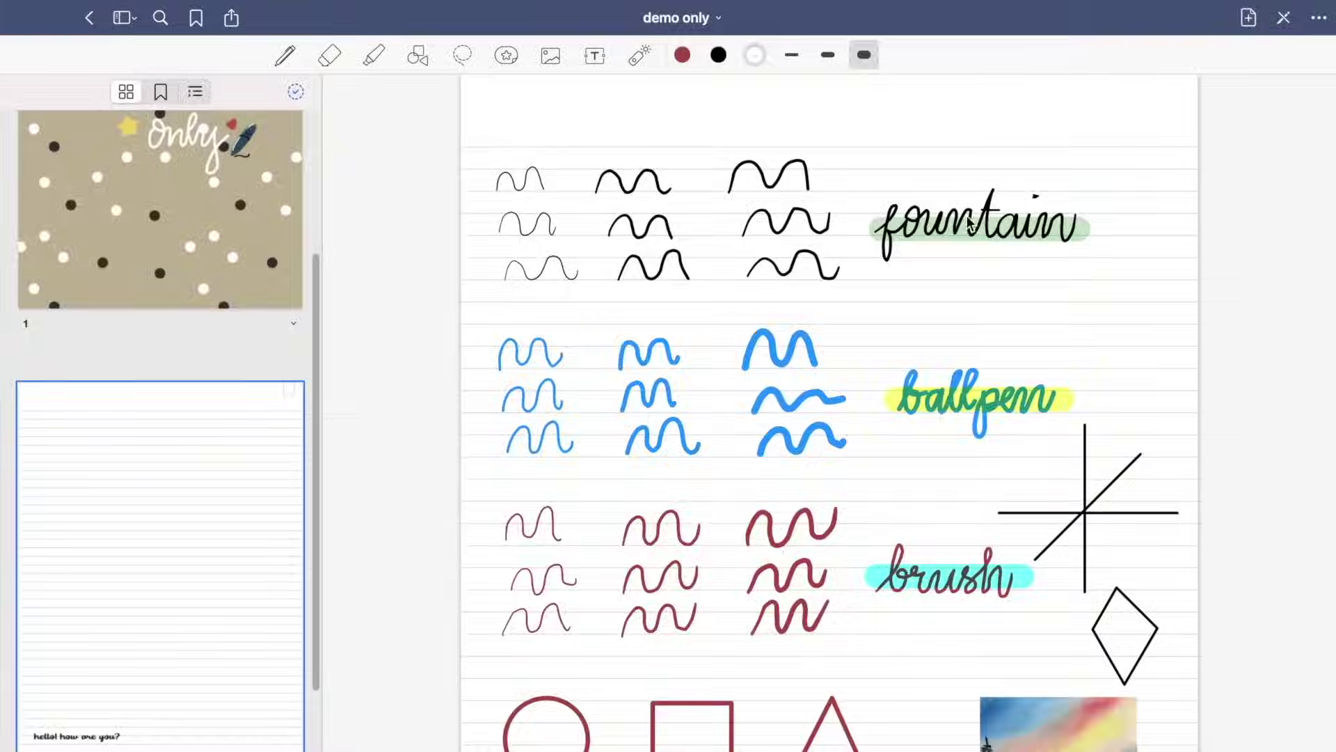
Add a new Squared Paper page after page 2.
click(1248, 19)
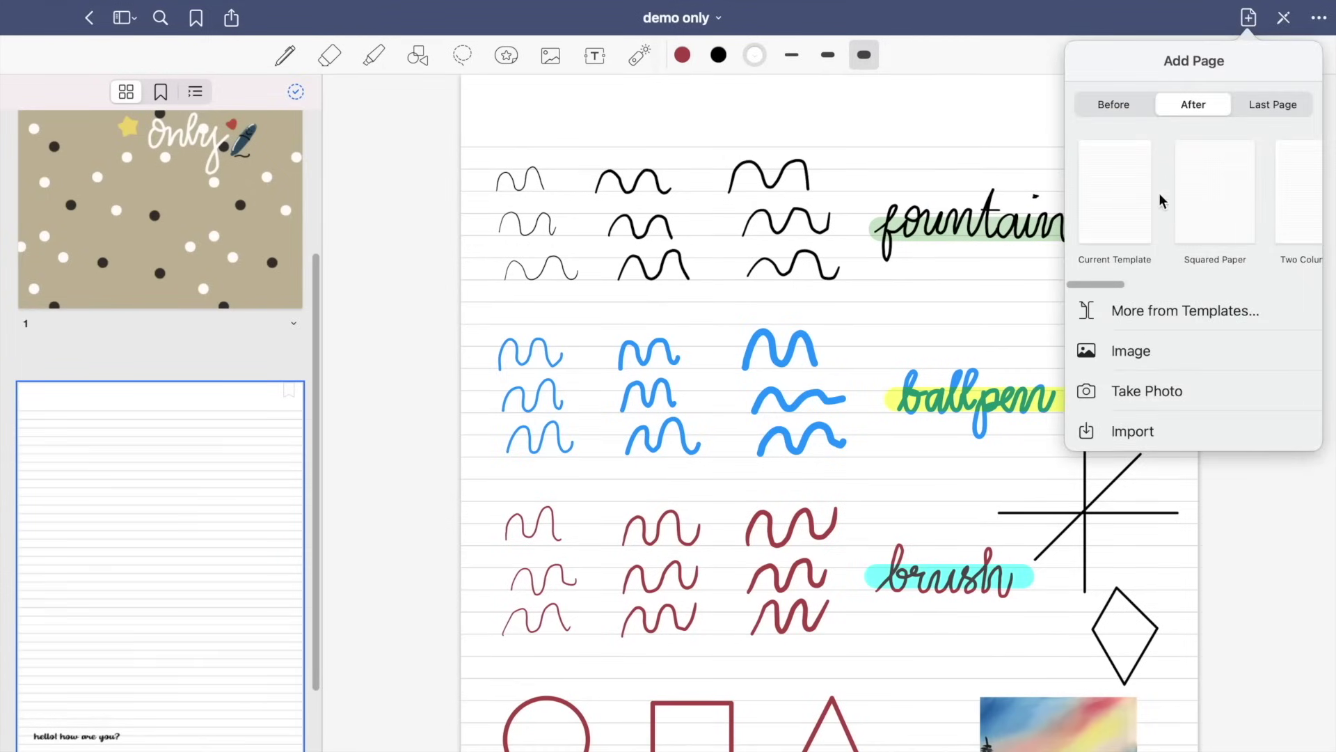
click(1234, 199)
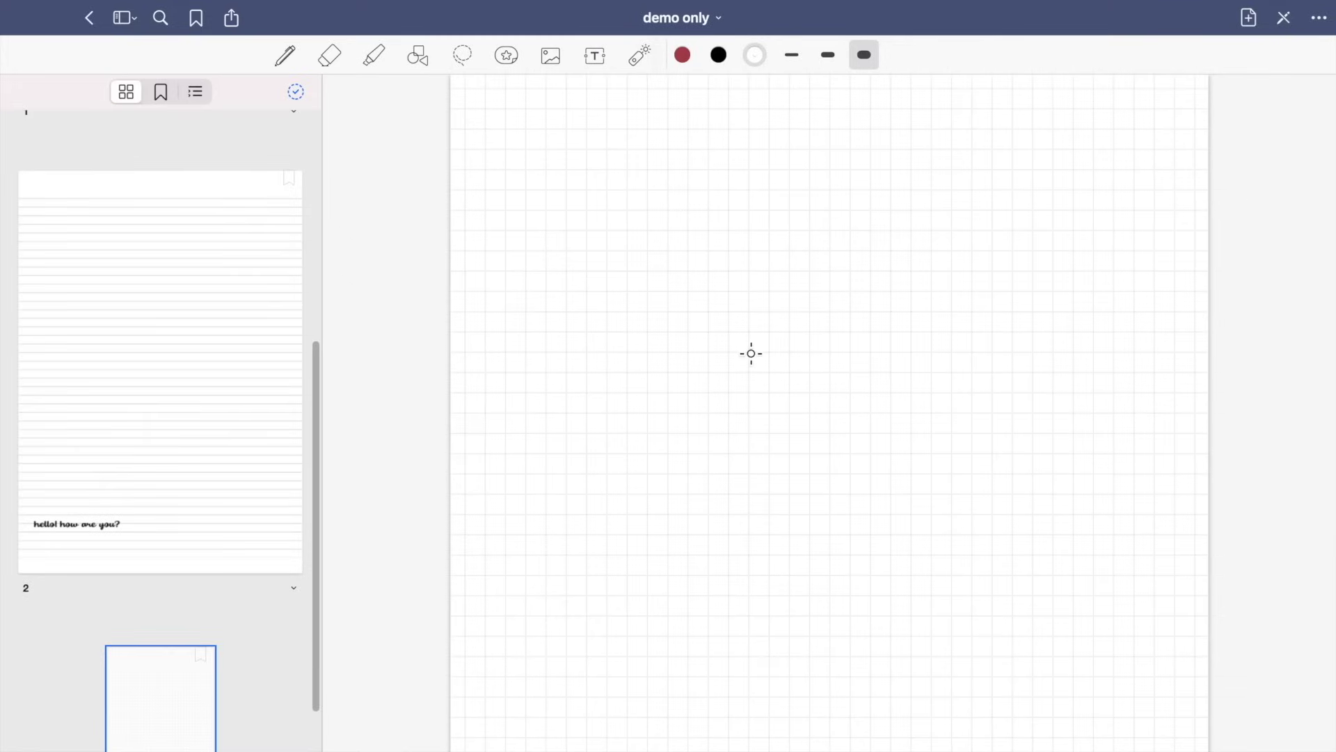
scroll(791, 253, up, 3)
scroll(791, 253, down, 3)
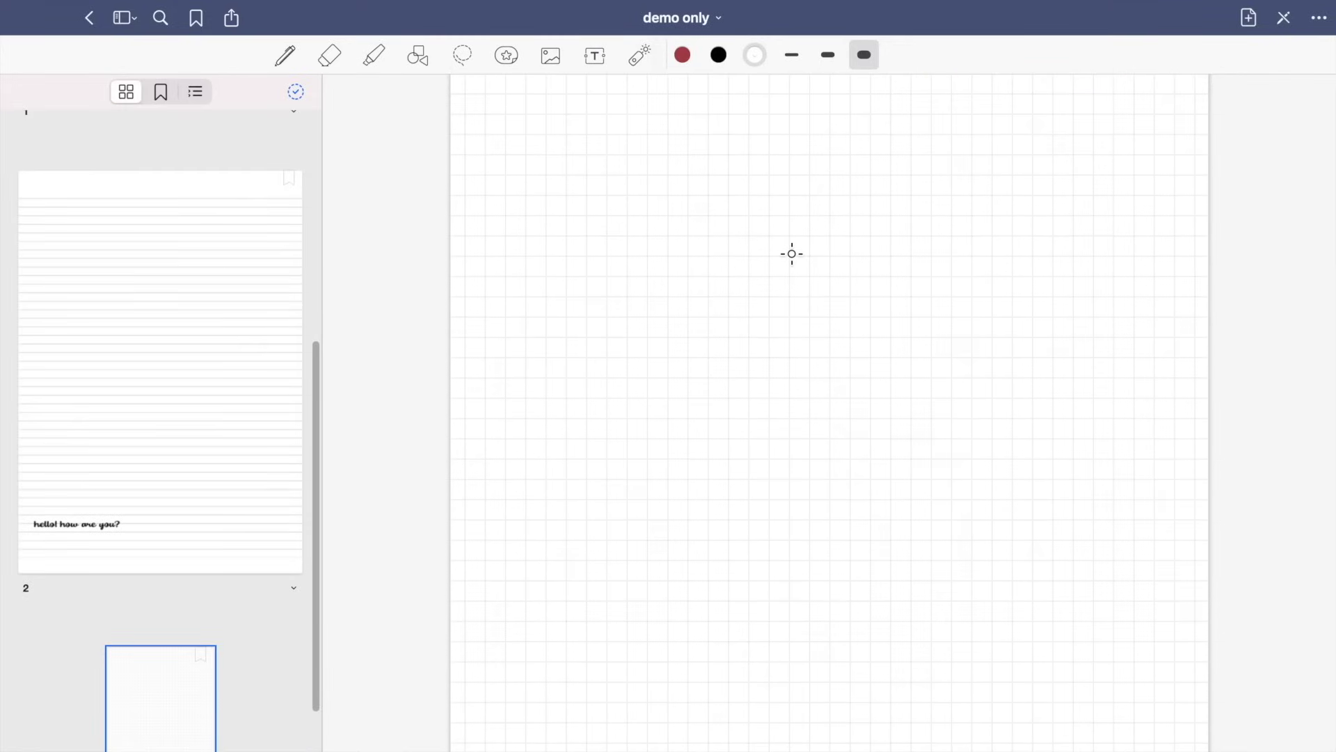
Change the new page's template to Dotted paper.
click(1322, 20)
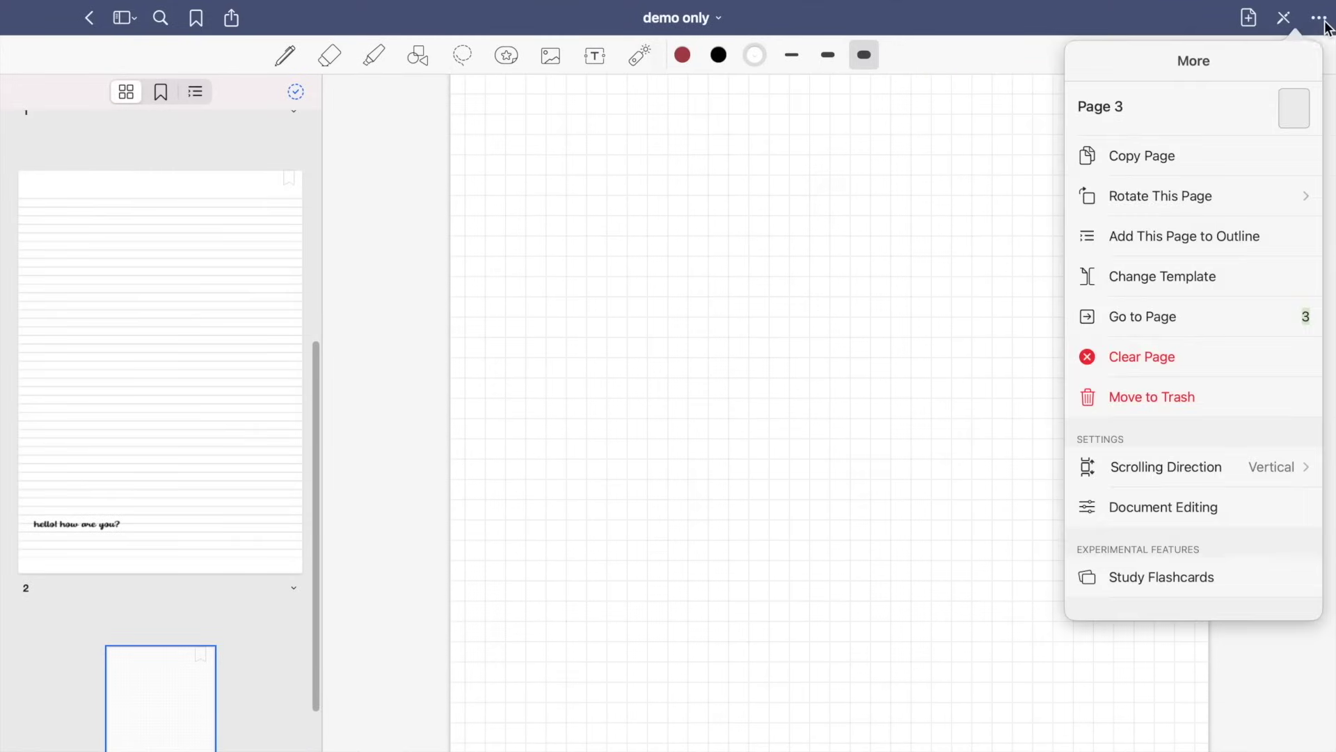
click(1167, 277)
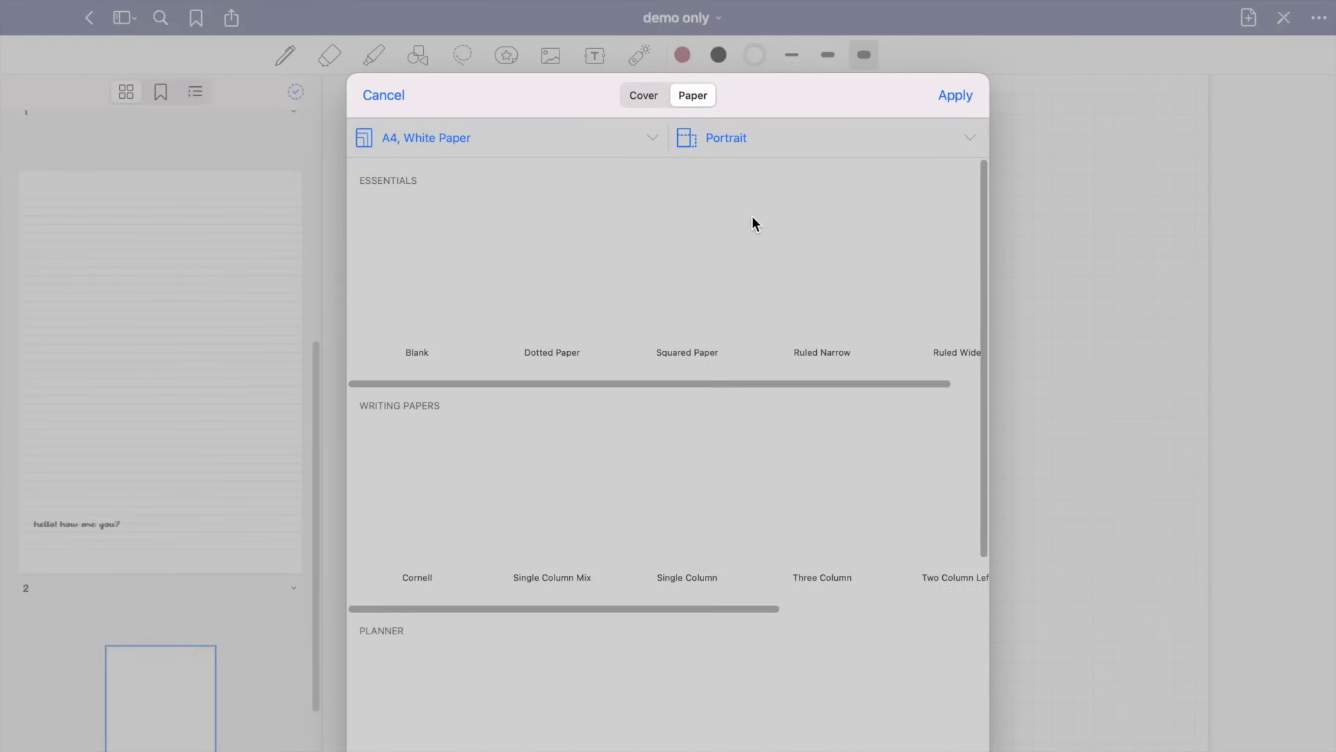
click(550, 298)
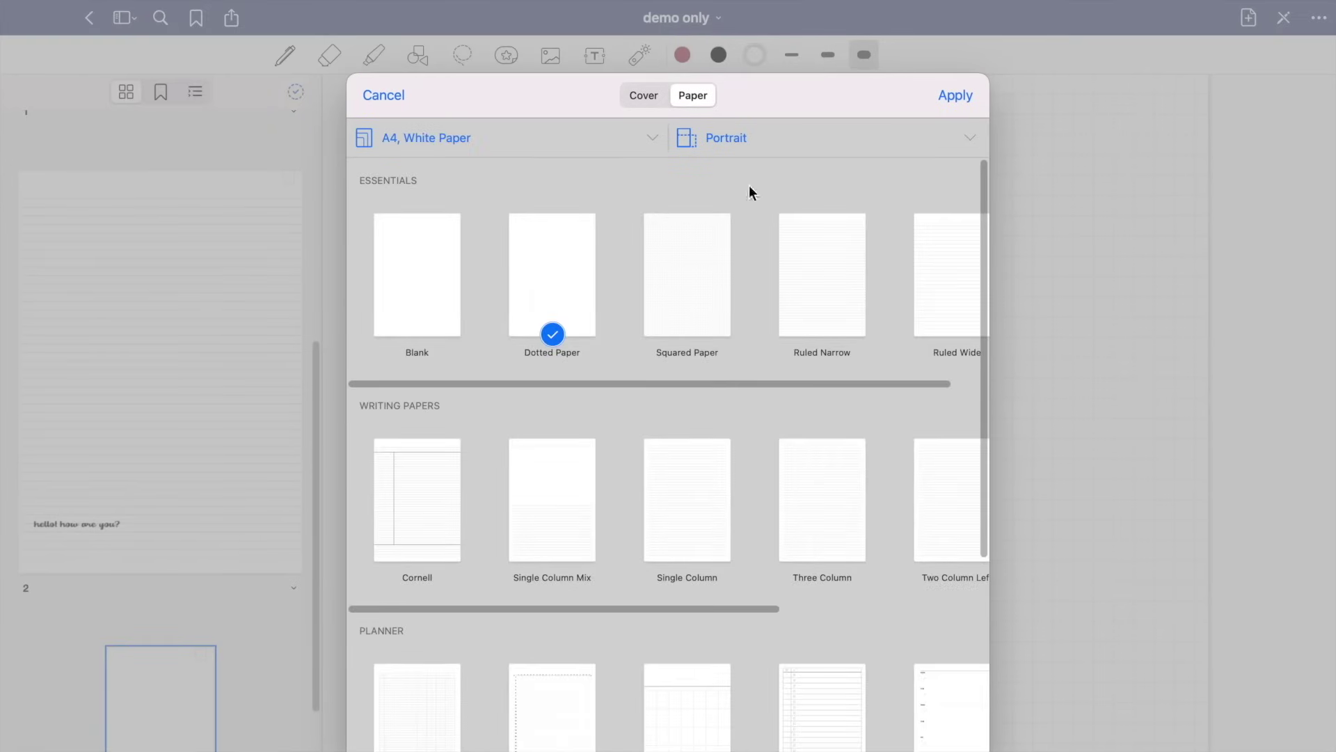
click(963, 94)
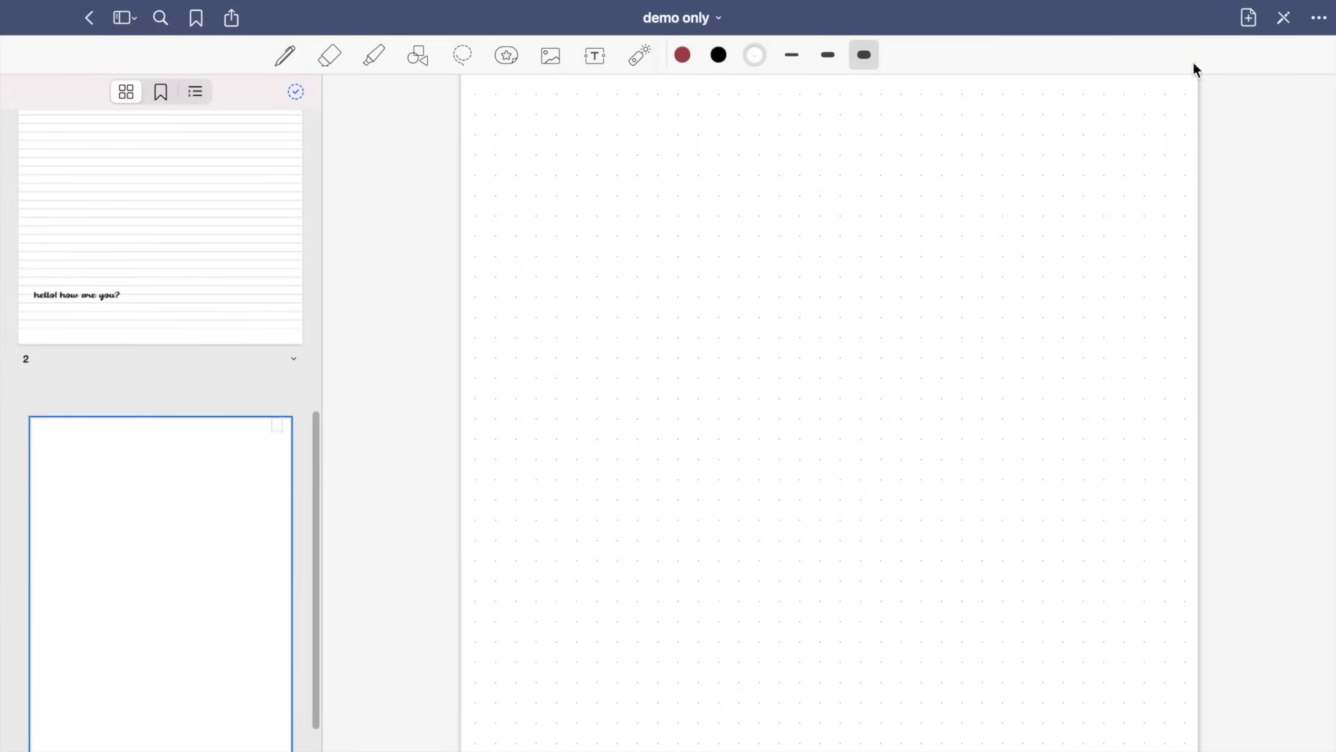
Apply dark Cornell paper to the page and handwrite hello! and 안녕하세요!
click(1326, 21)
click(1158, 279)
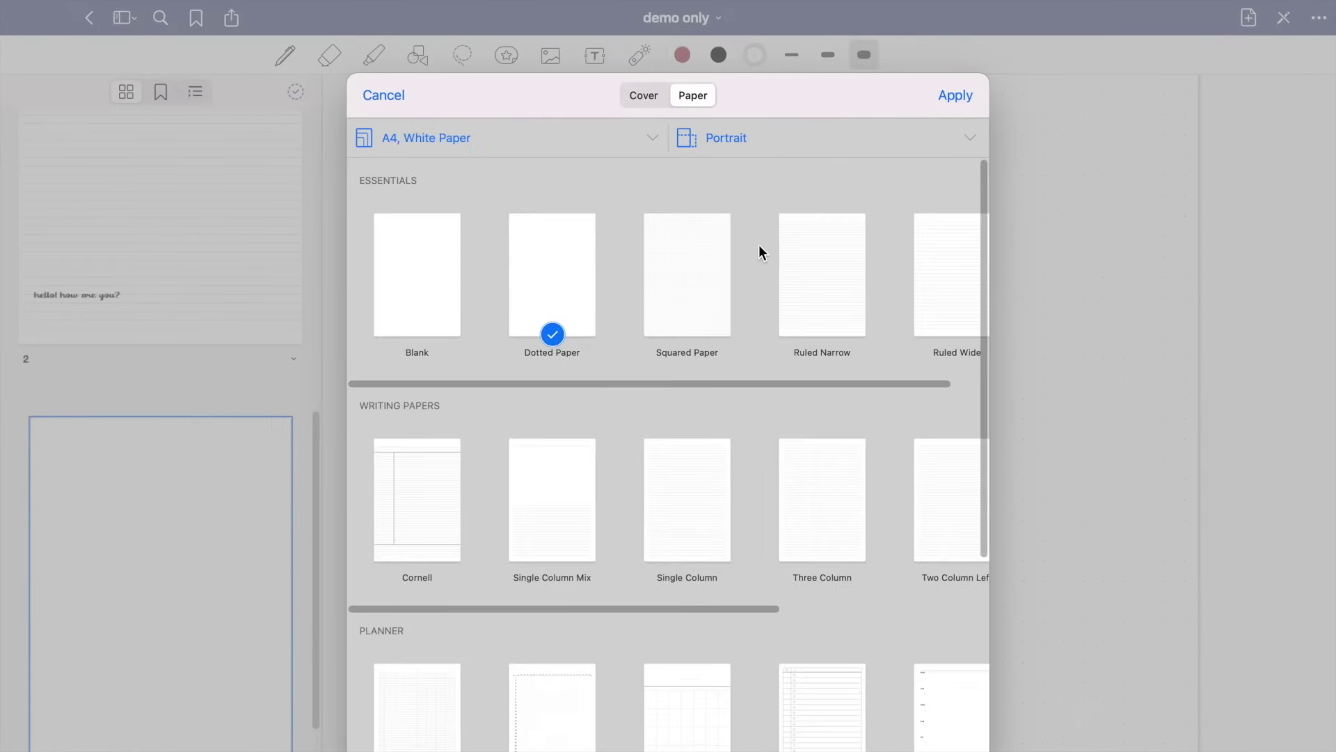
click(653, 139)
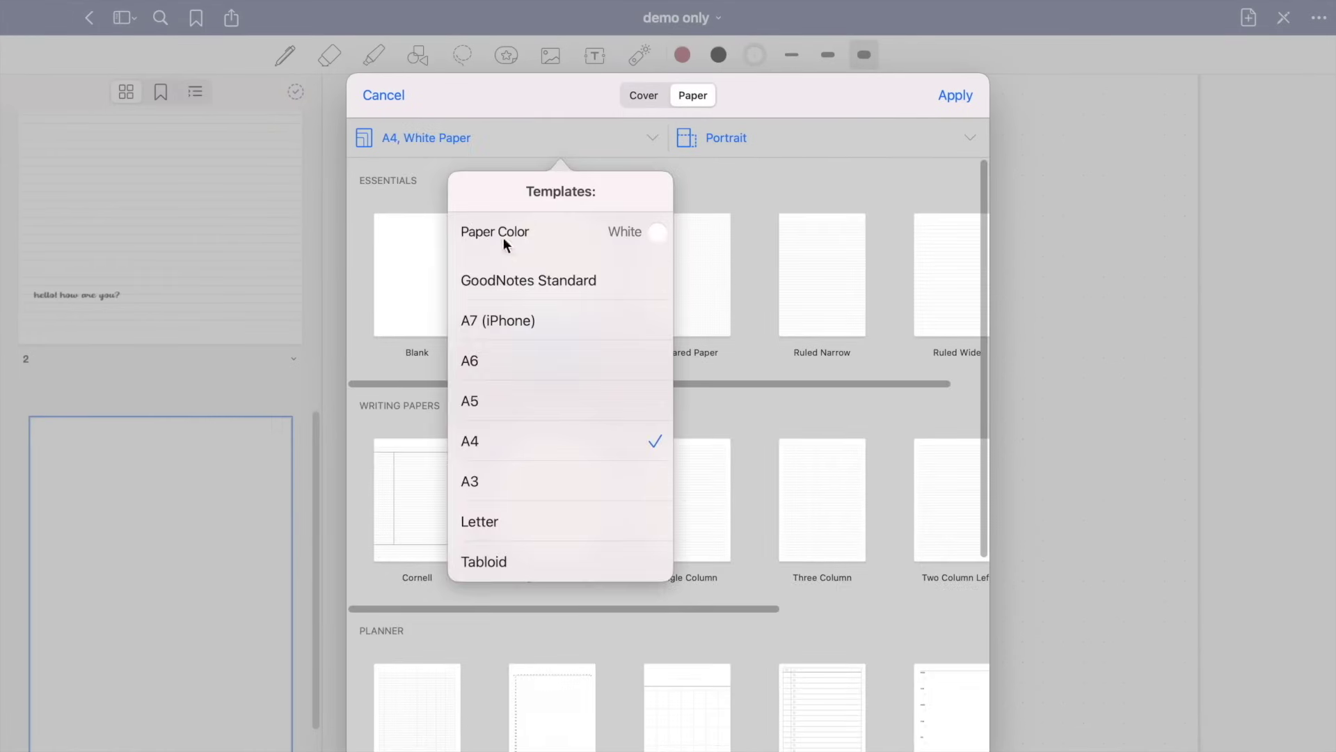
click(660, 231)
click(756, 247)
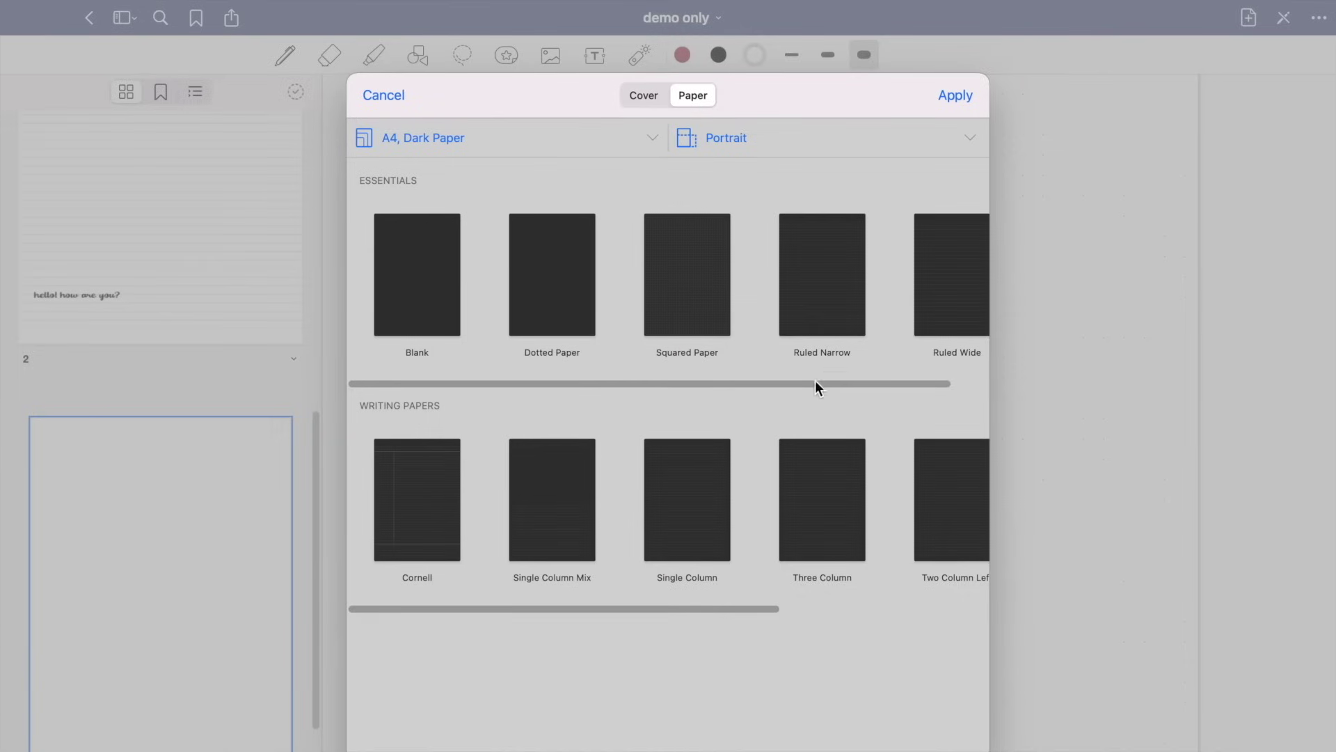
drag(808, 386, 770, 386)
click(955, 96)
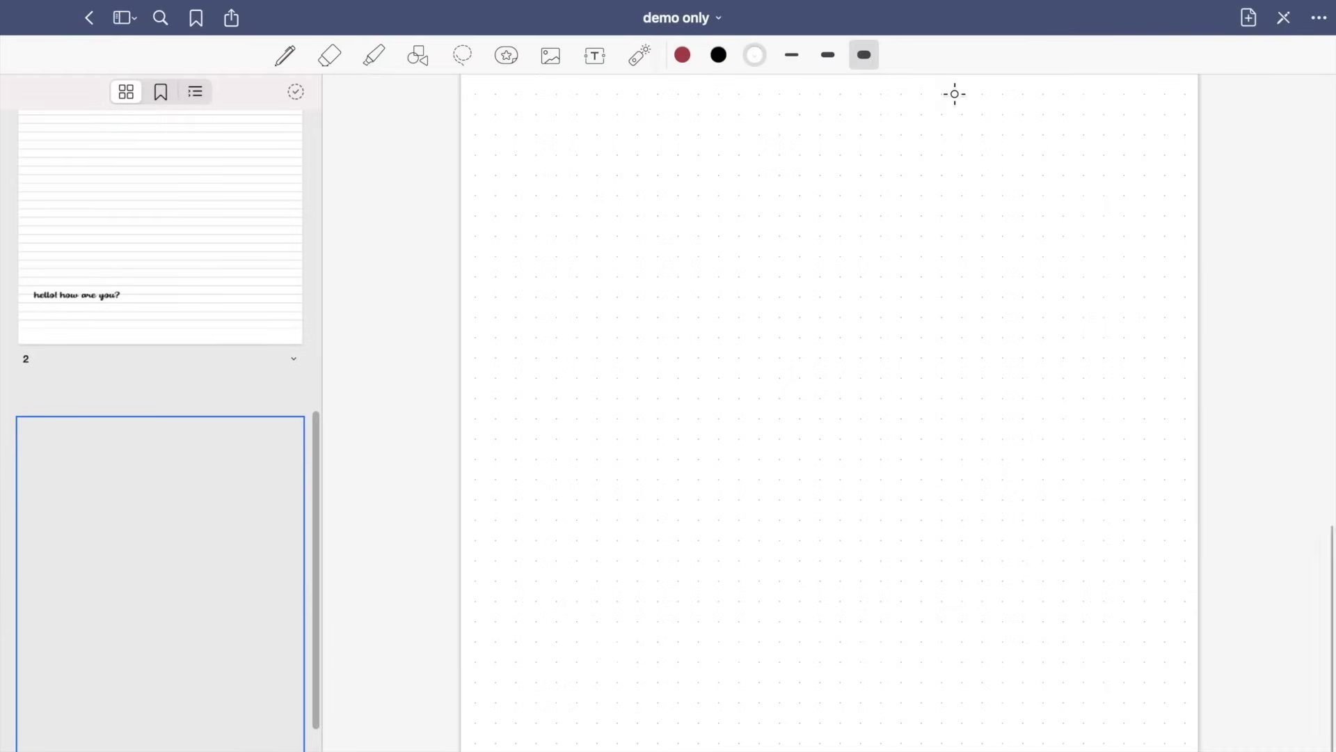
mouse_move(651, 272)
mouse_down()
mouse_move(716, 239)
mouse_move(844, 265)
mouse_up()
mouse_move(701, 316)
mouse_down()
mouse_move(745, 327)
mouse_move(770, 358)
mouse_move(942, 311)
mouse_move(1072, 308)
mouse_move(734, 469)
mouse_move(802, 501)
mouse_move(960, 501)
mouse_move(1065, 447)
mouse_move(1073, 487)
mouse_up()
Switch the page template to Single Column Mix.
click(1321, 19)
click(1177, 275)
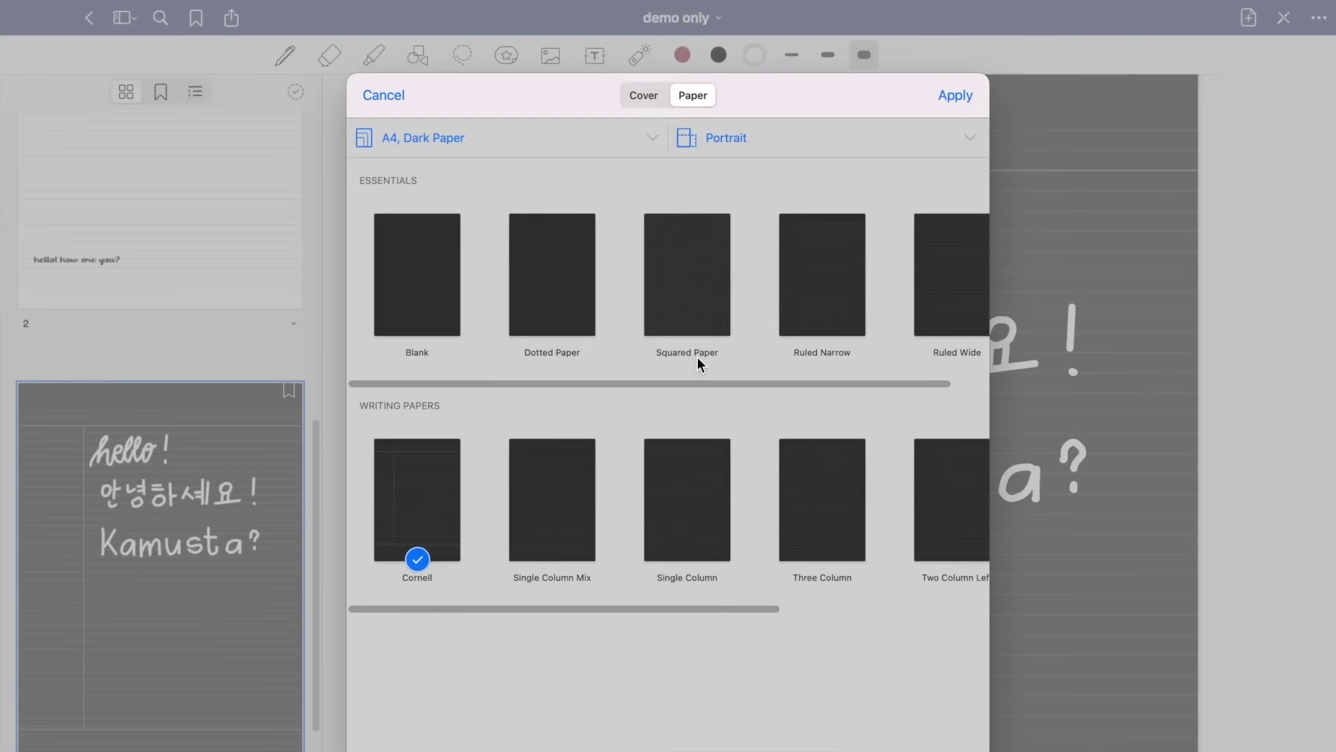
click(557, 499)
click(955, 95)
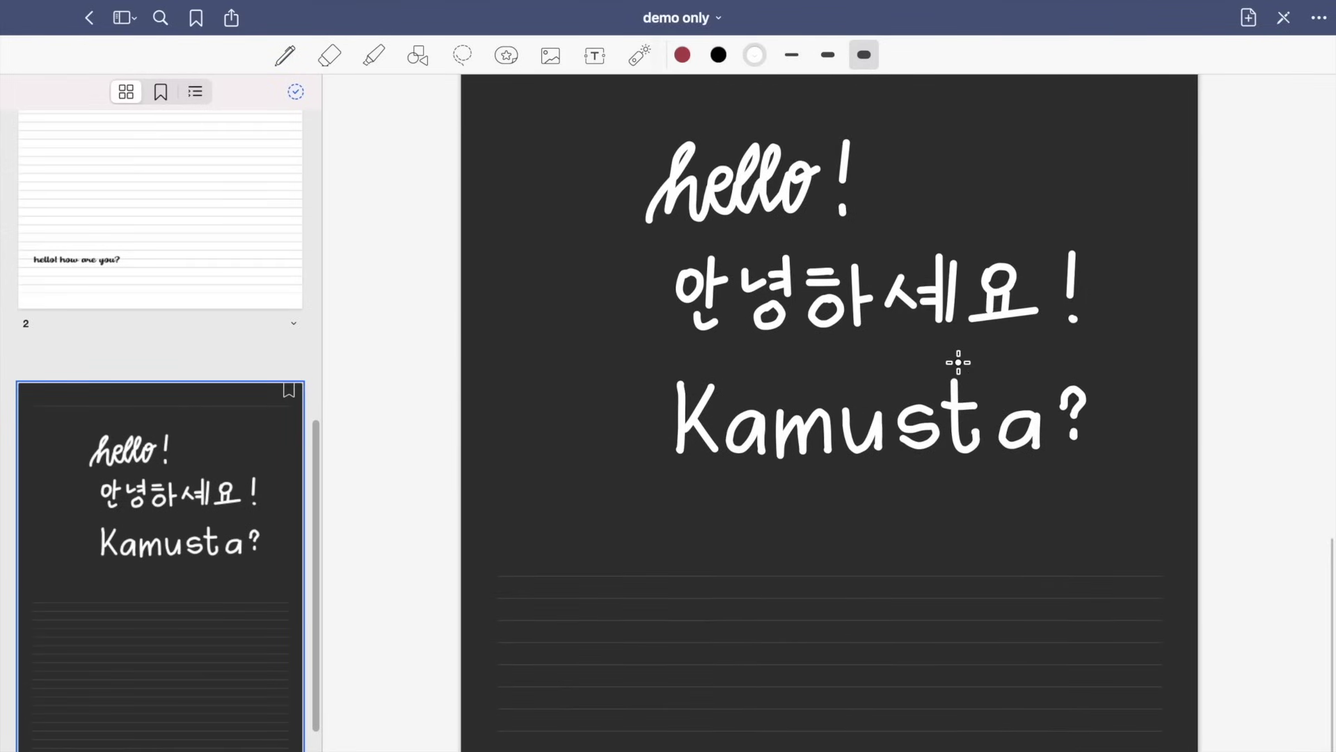
Switch the page template to Three Column.
click(1319, 19)
click(1138, 280)
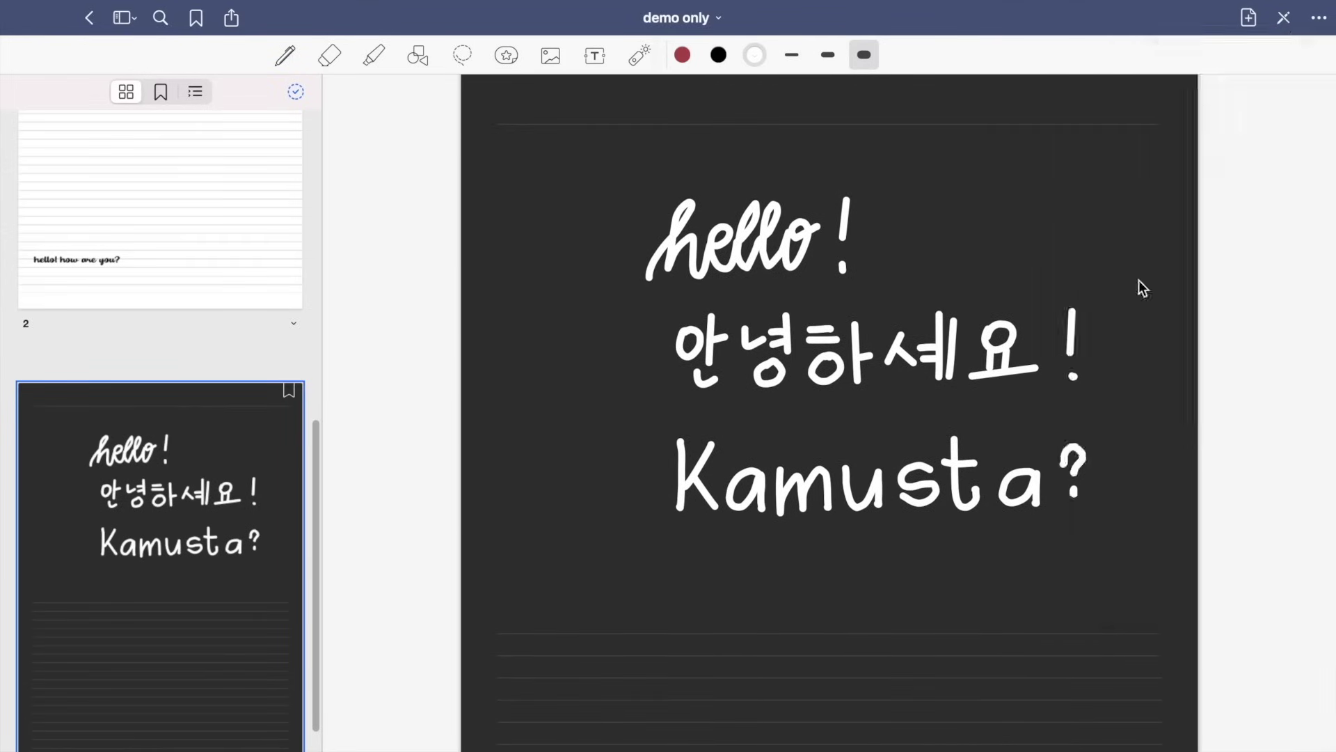
click(707, 467)
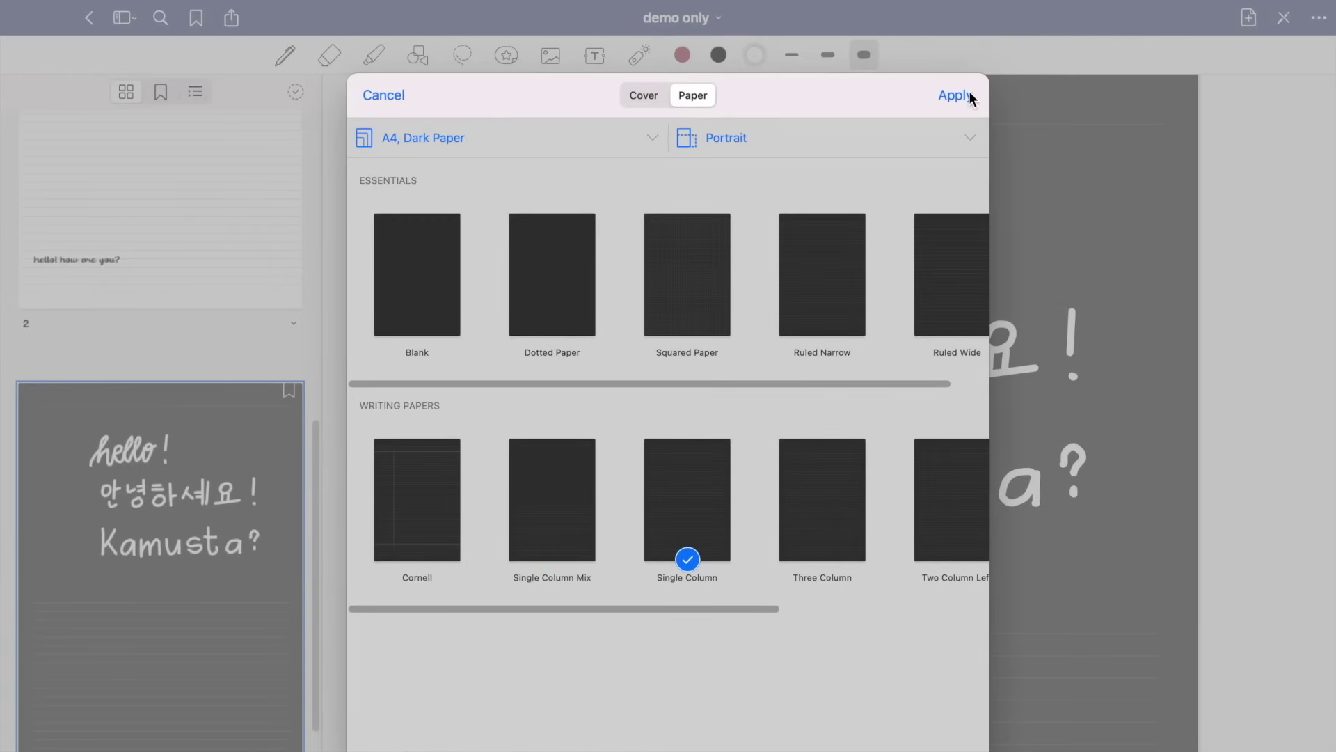
scroll(743, 613, right, 5)
click(623, 536)
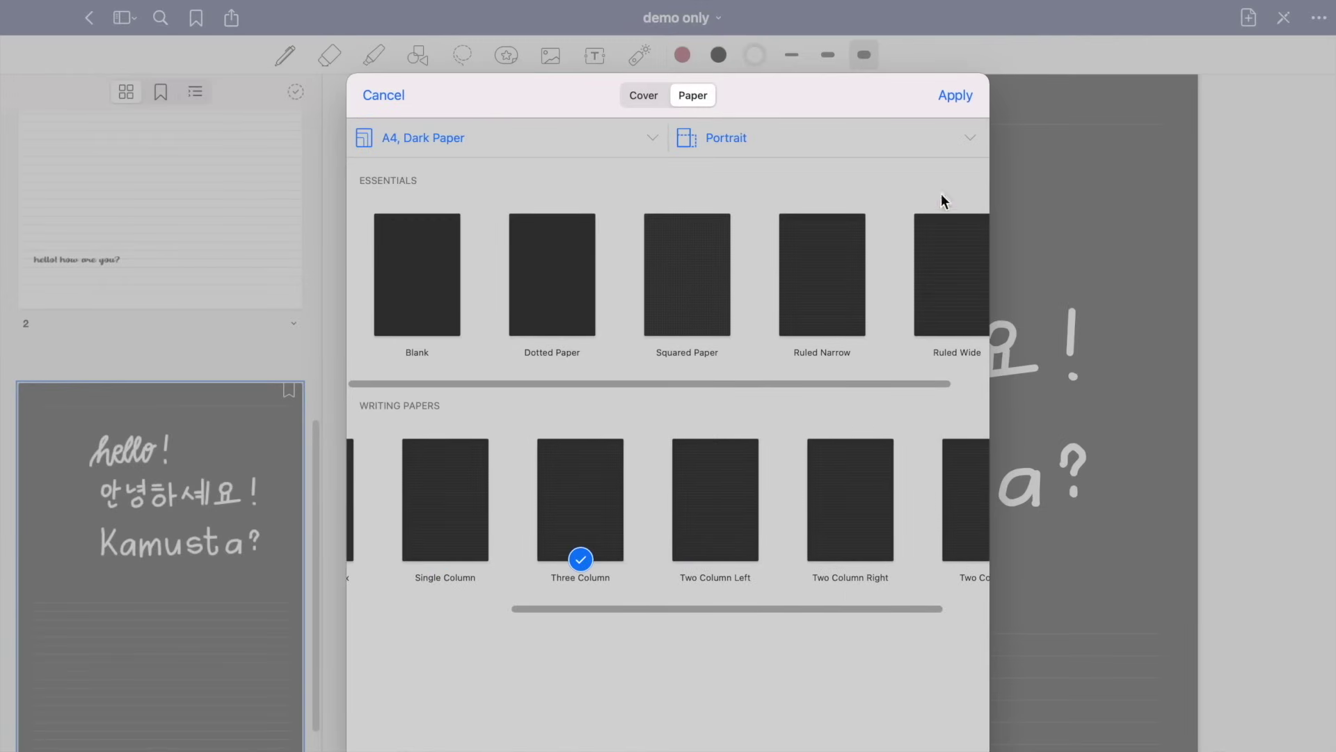
click(950, 95)
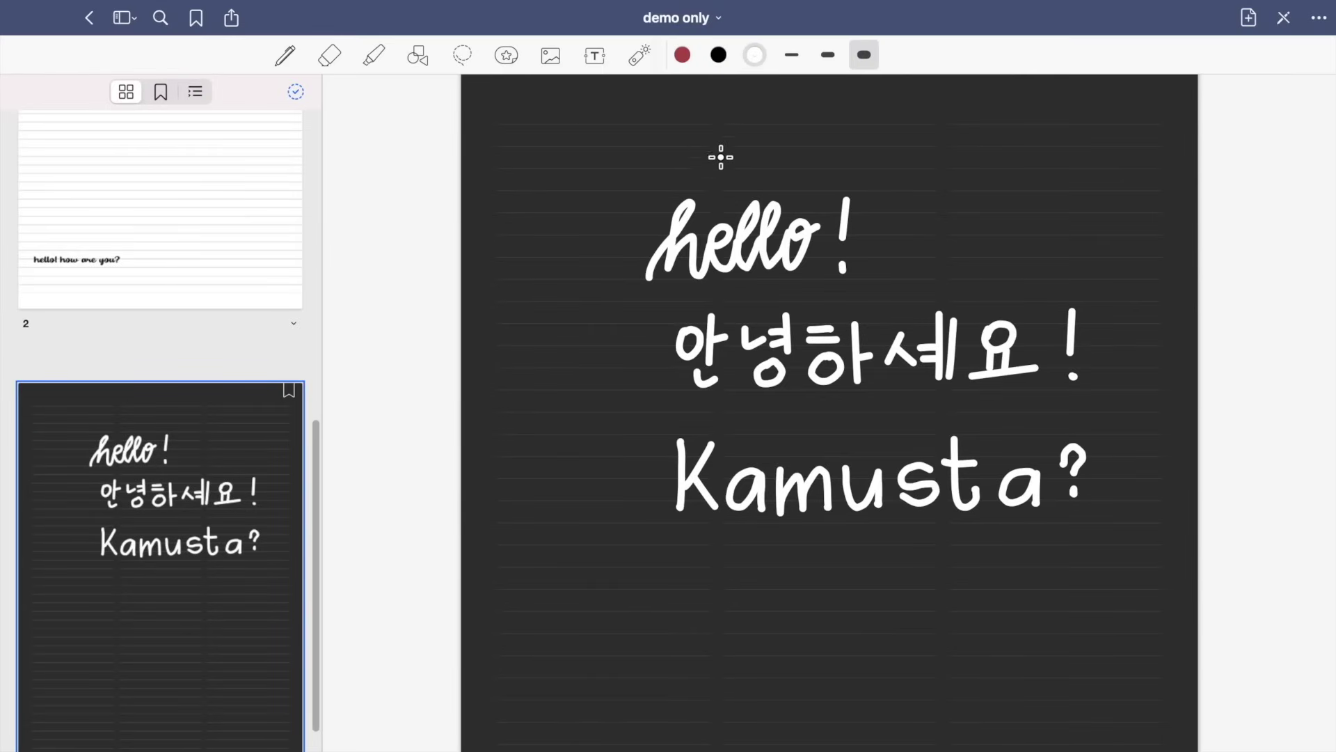
click(1248, 18)
Add a new yellow page using the Accounting template.
click(1156, 310)
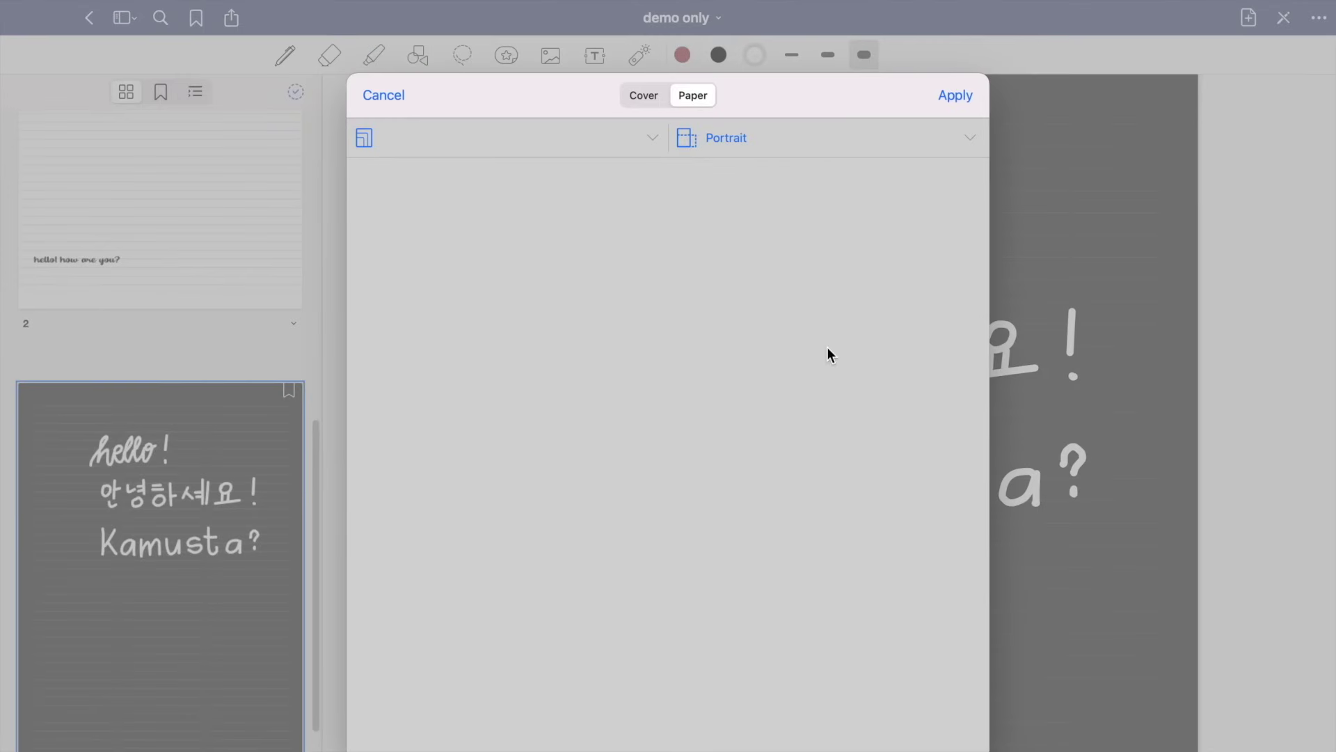
scroll(410, 616, down, 2)
click(411, 615)
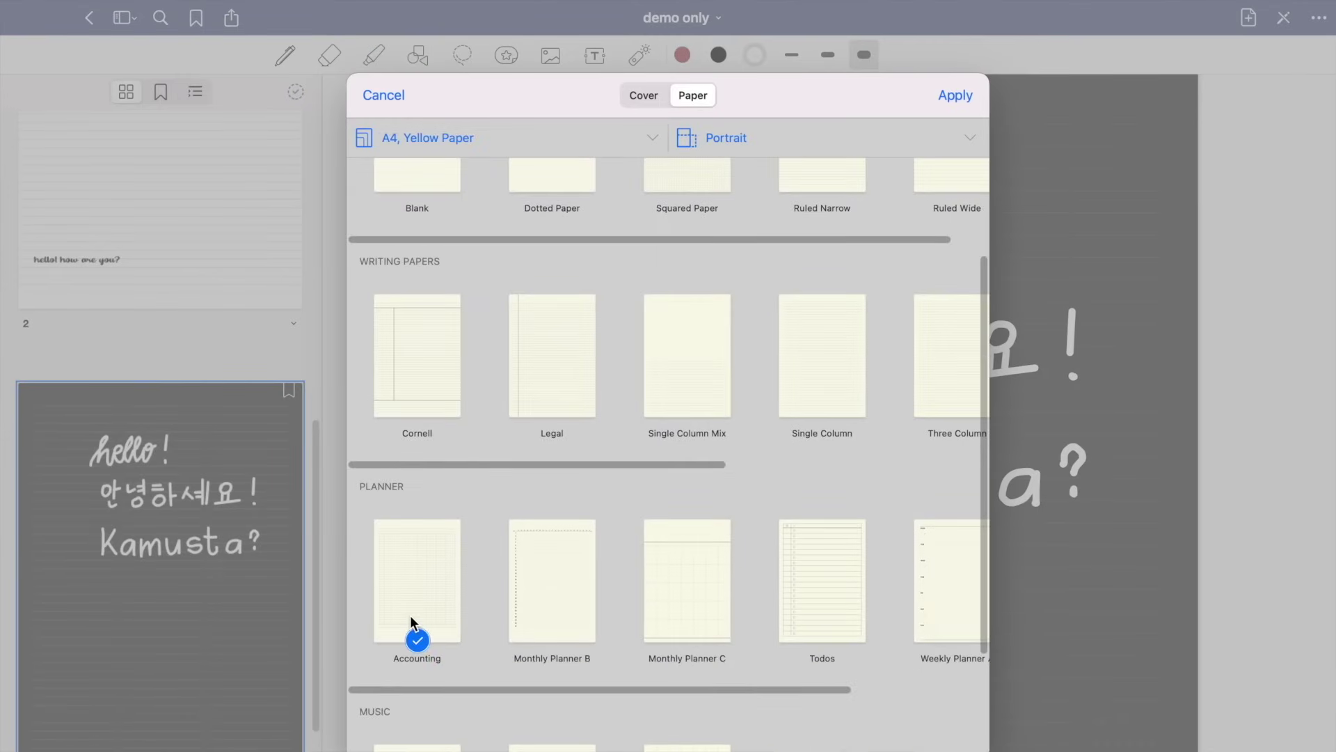
click(958, 96)
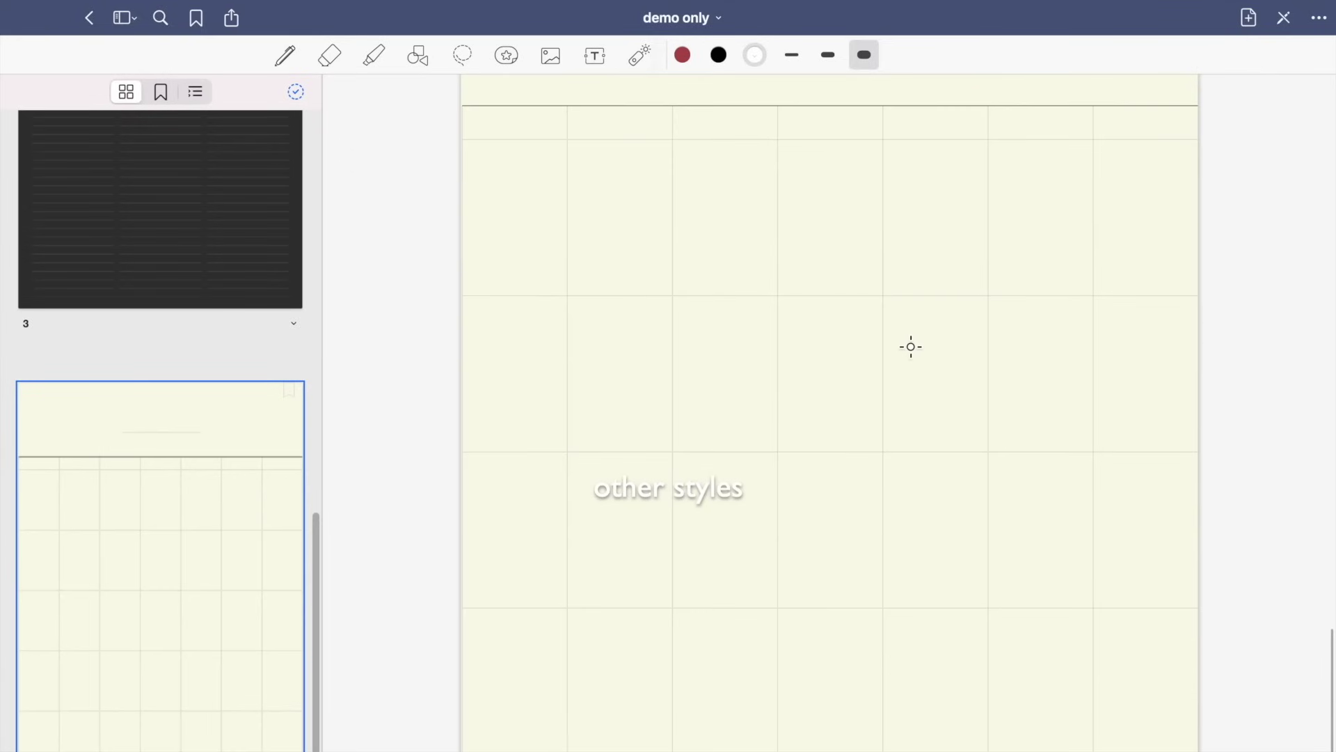
Change the page's template to the Todos planner.
scroll(910, 346, down, 1)
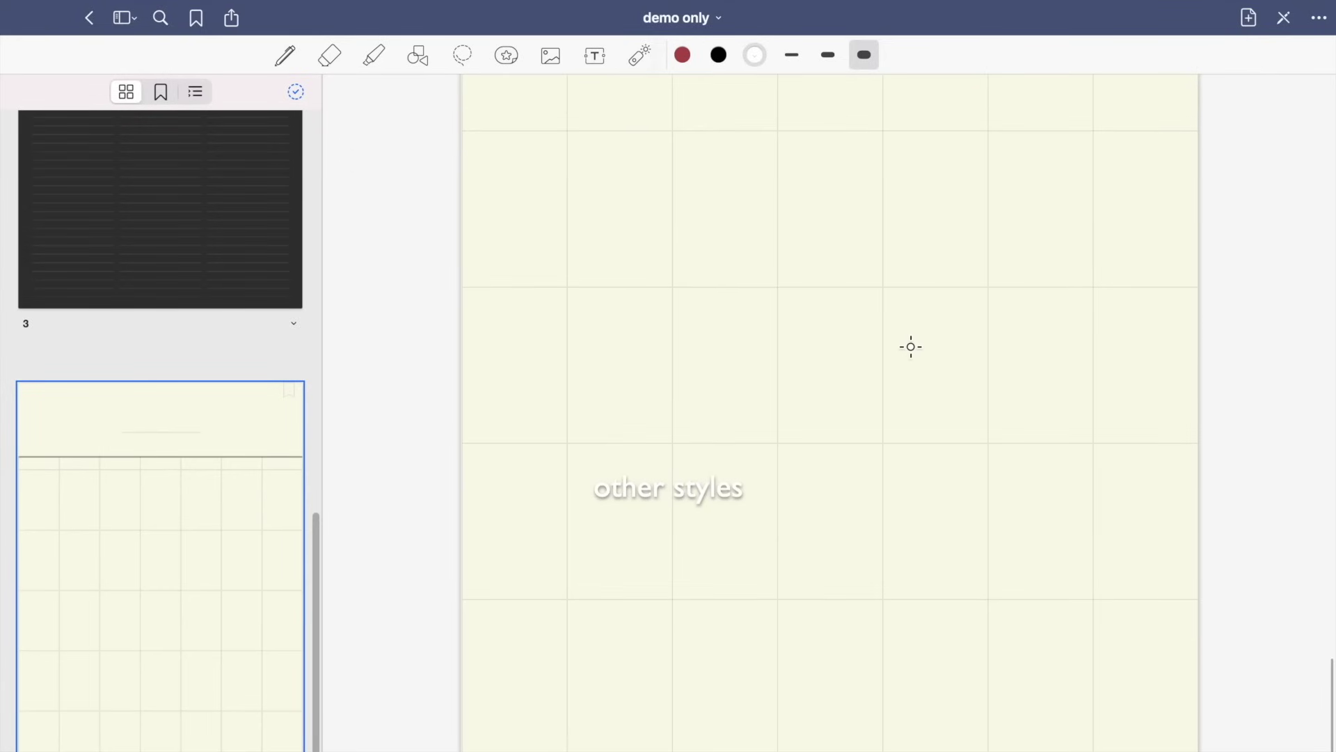
click(1319, 17)
click(1149, 277)
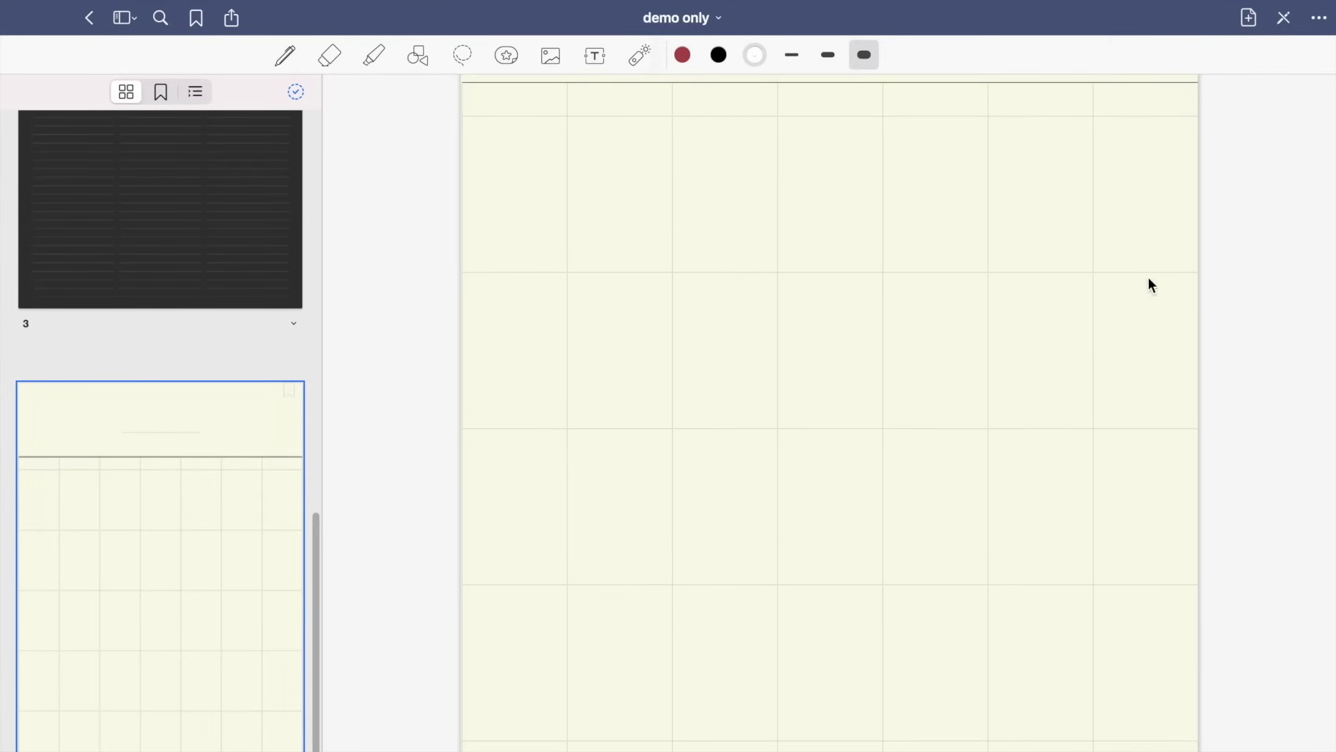
scroll(726, 575, down, 3)
click(822, 584)
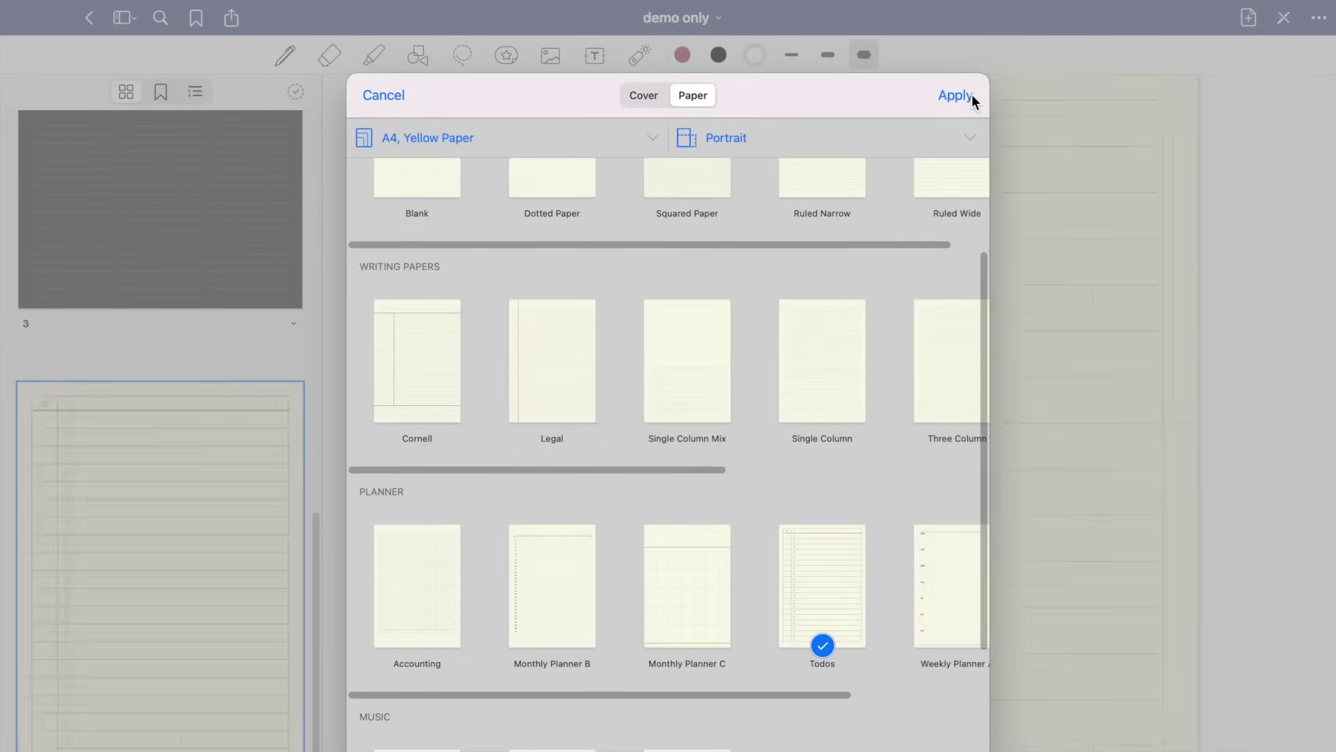
click(972, 94)
Handwrite clean room! in the first row and groceries in the second row.
scroll(851, 269, up, 2)
drag(635, 235, 632, 256)
drag(644, 228, 644, 258)
drag(655, 245, 701, 256)
drag(706, 257, 728, 258)
mouse_move(761, 256)
mouse_down()
mouse_move(773, 241)
mouse_move(870, 256)
mouse_up()
drag(893, 221, 892, 243)
mouse_move(635, 286)
mouse_down()
mouse_move(633, 313)
mouse_move(687, 289)
mouse_up()
drag(711, 287, 758, 282)
mouse_move(768, 295)
mouse_down()
mouse_move(786, 281)
mouse_move(798, 295)
mouse_up()
Add typed time labels 8:00 beside clean room! and 9:00 beside groceries.
click(595, 55)
click(513, 249)
text(8:00)
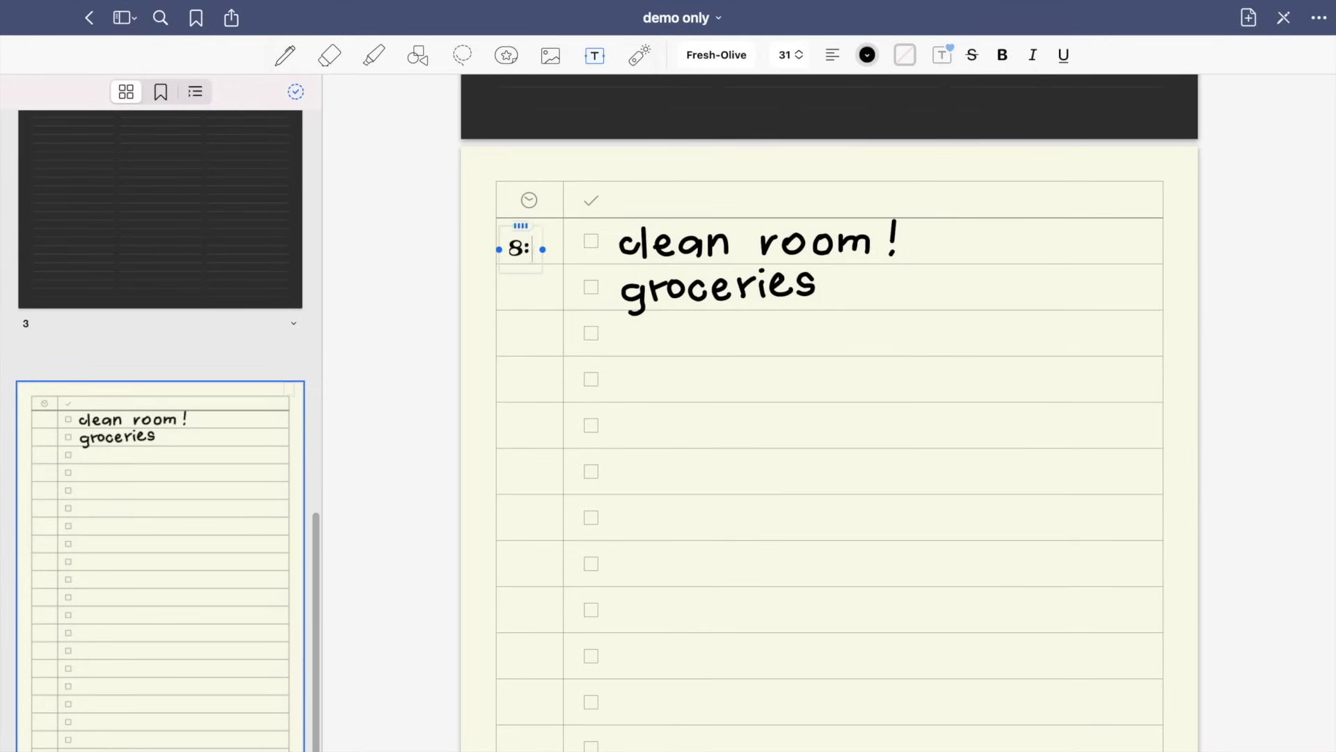
click(841, 667)
key(ctrl+v)
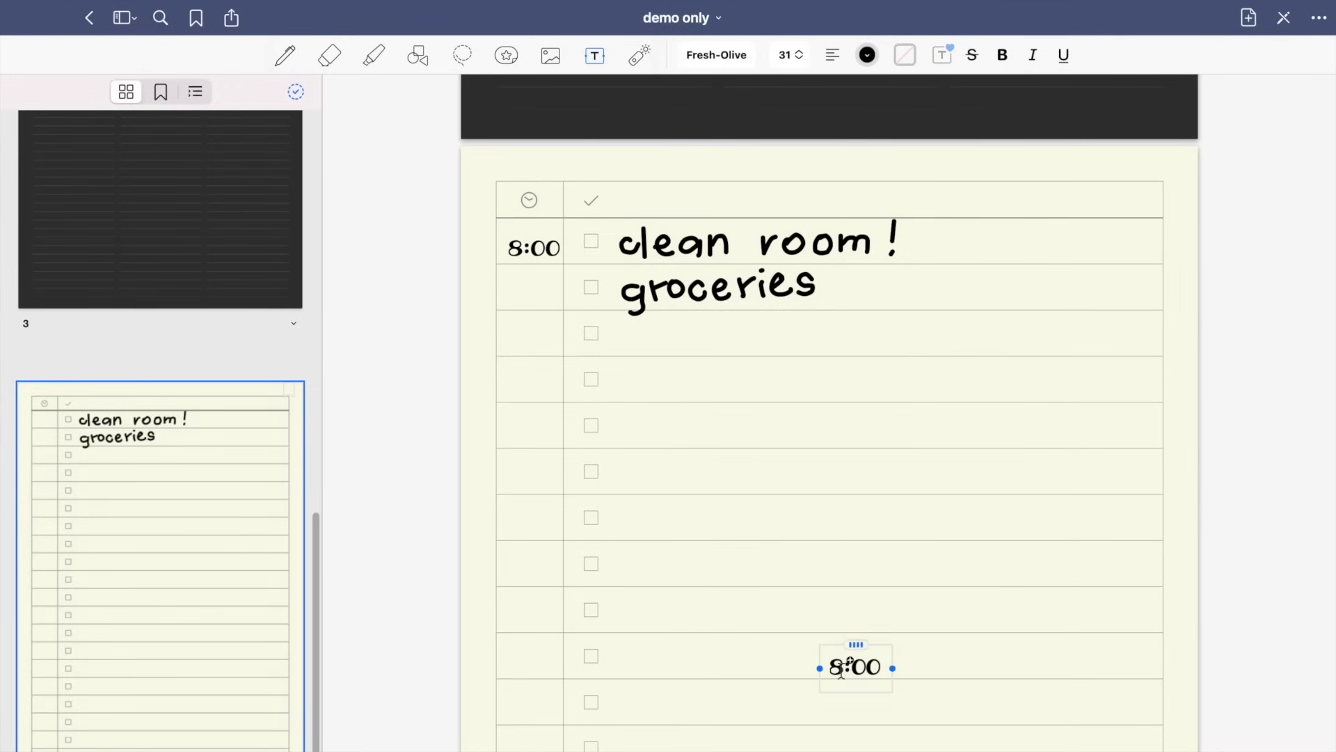
click(845, 666)
key(BackSpace)
text(9)
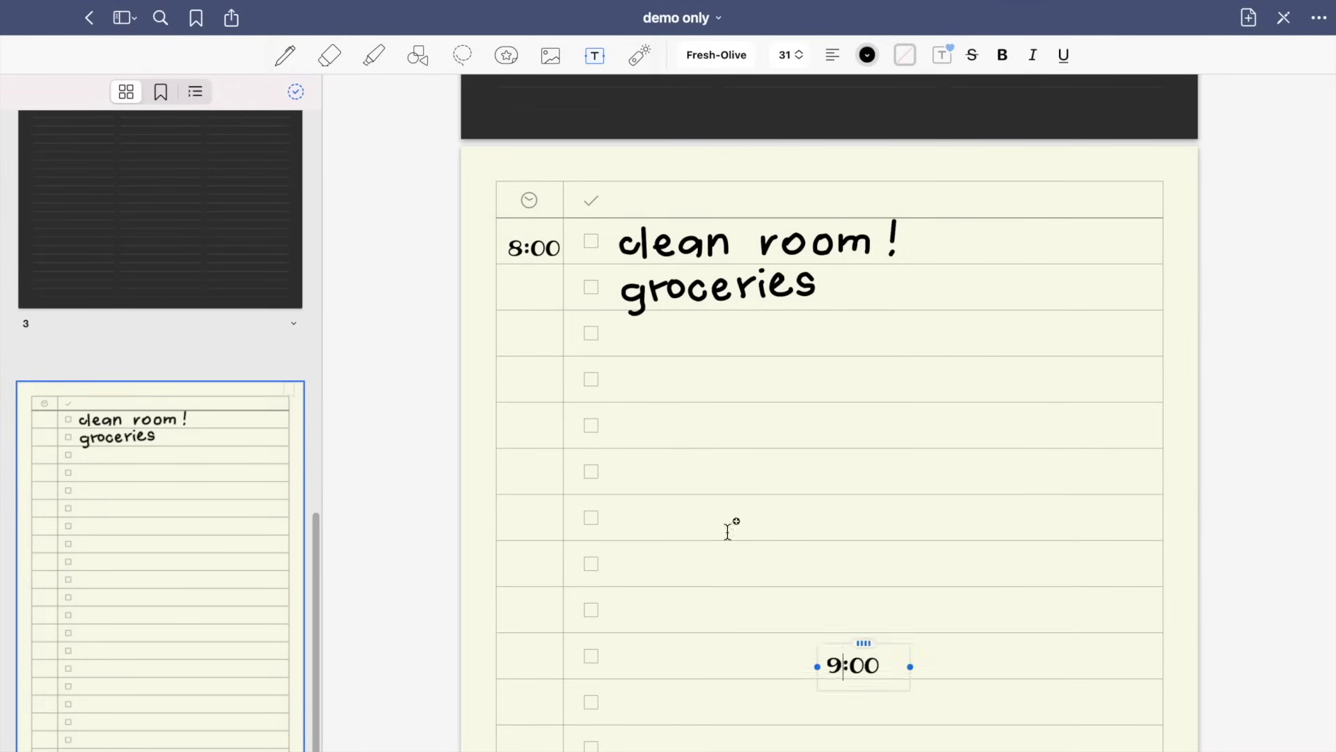
drag(856, 644, 544, 268)
click(658, 250)
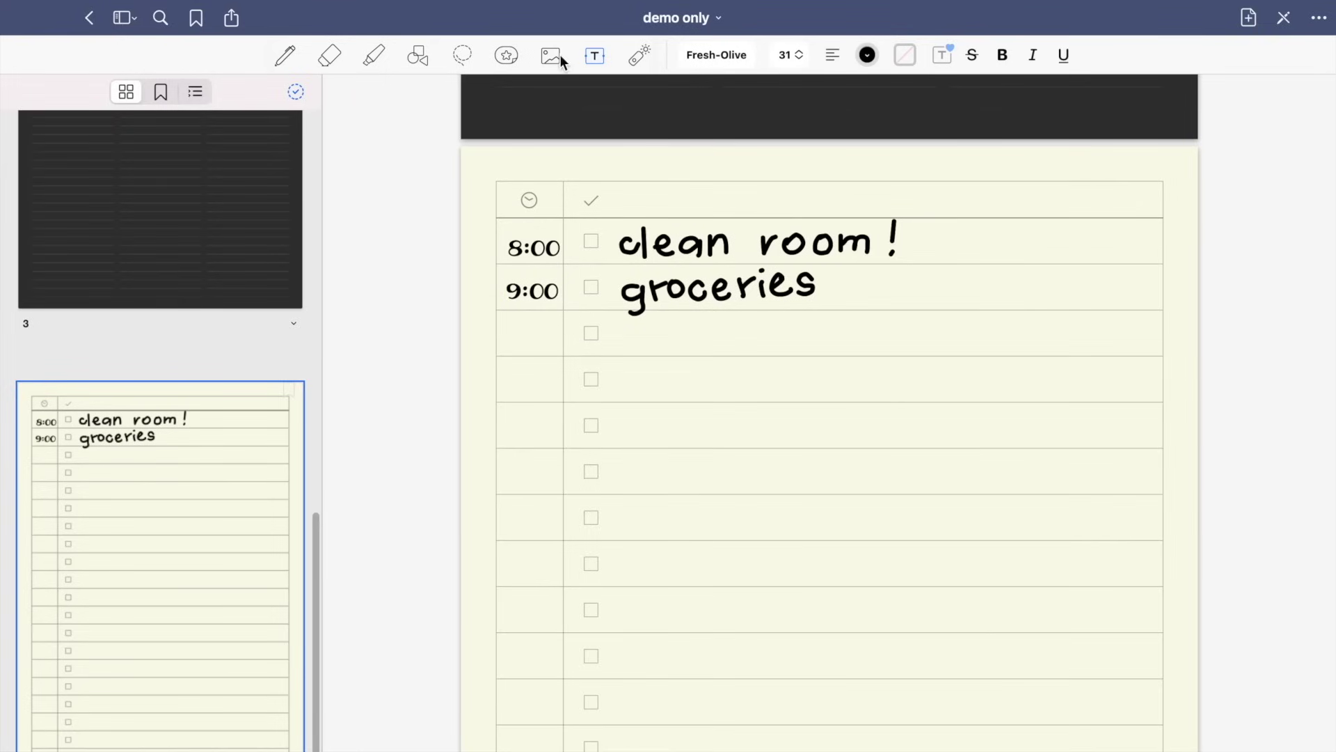
Tick both to-do checkboxes in red pen and highlight clean room! in green.
click(285, 55)
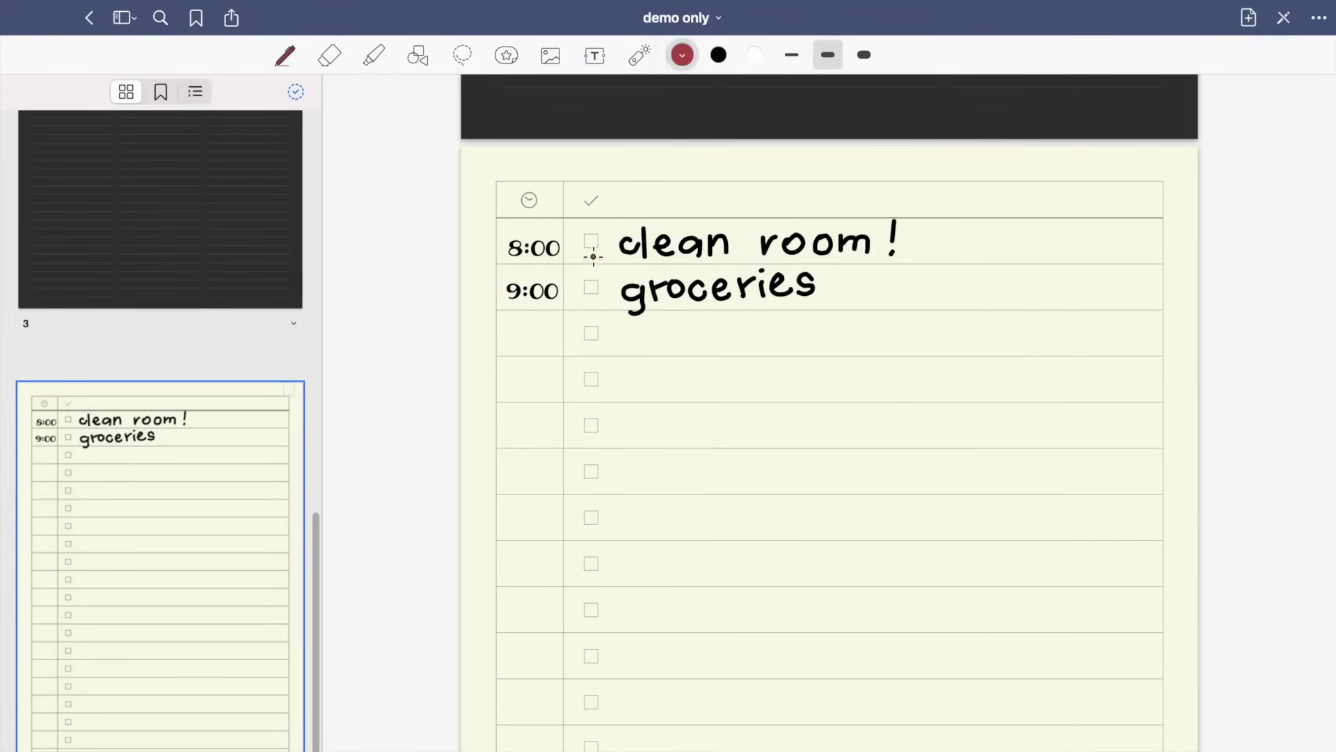
drag(580, 248, 625, 222)
key(h)
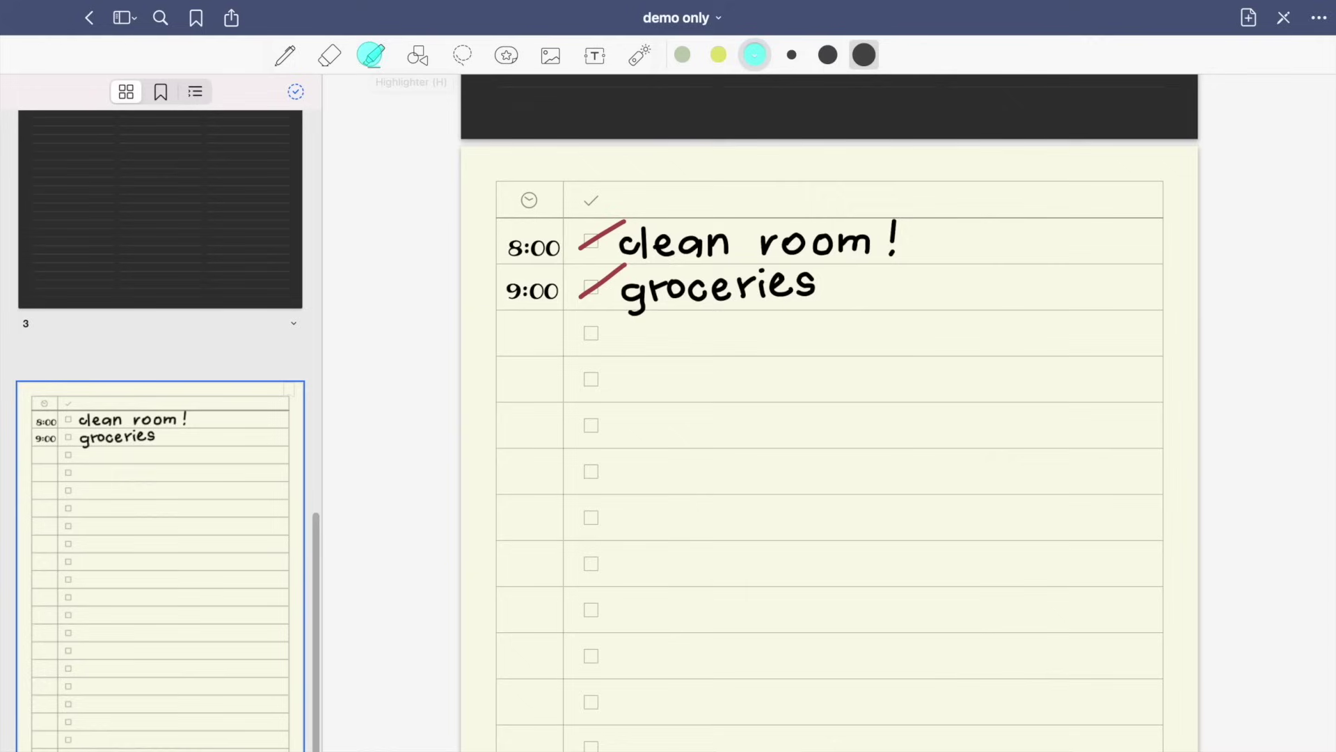
drag(618, 240, 916, 242)
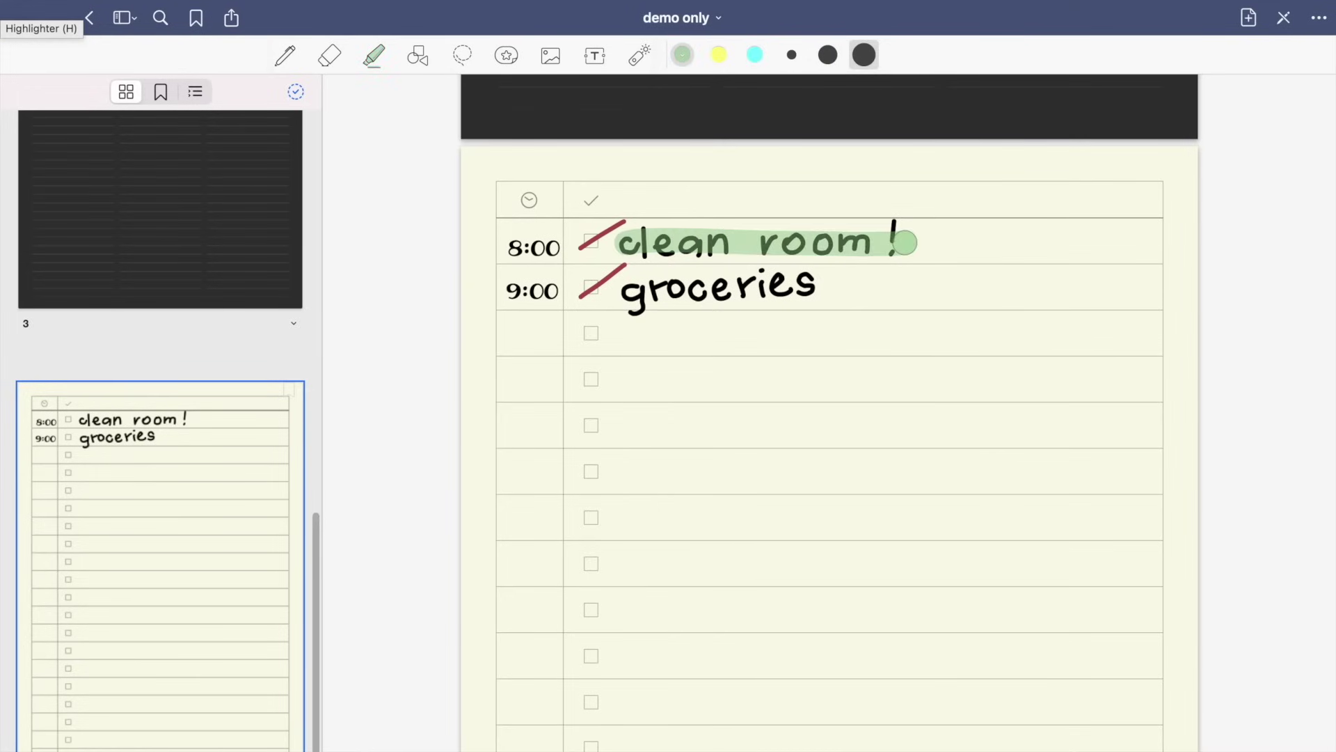
click(1249, 17)
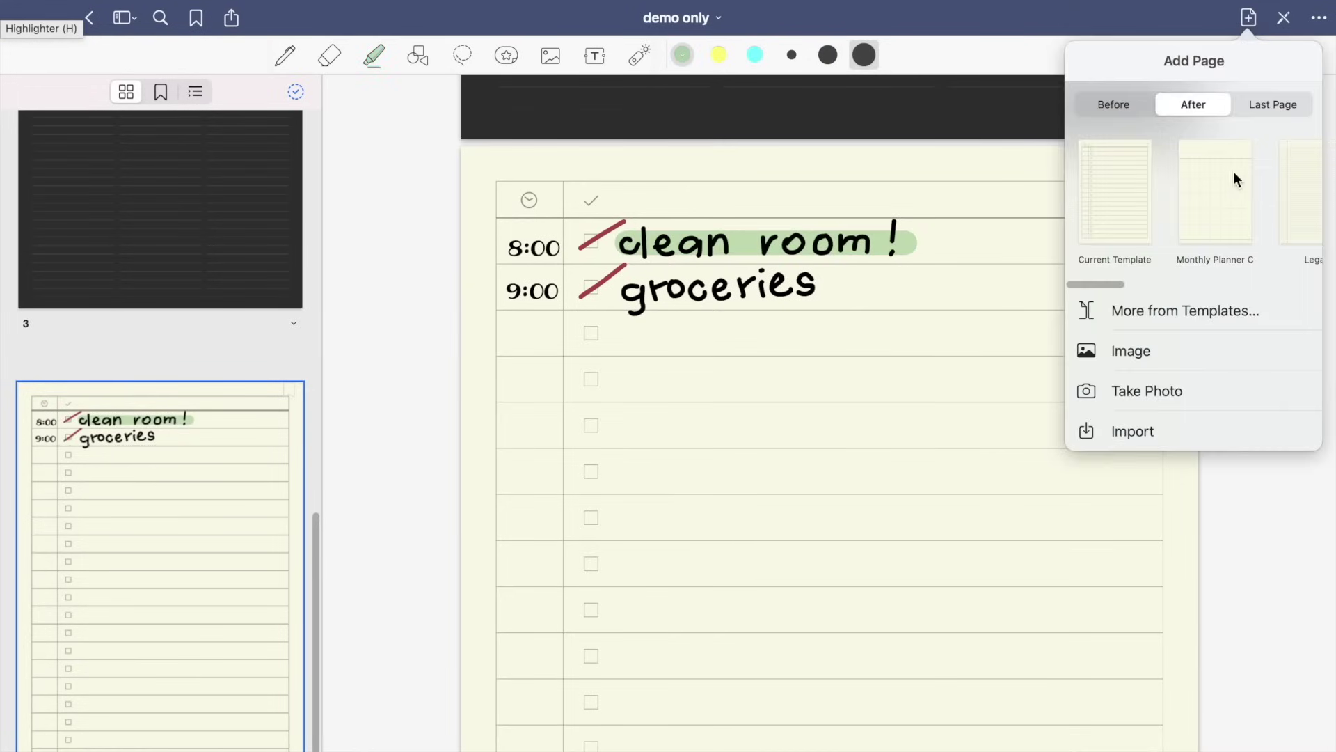
Add a new page using the Weekly Planner A template.
click(1152, 309)
scroll(720, 486, down, 3)
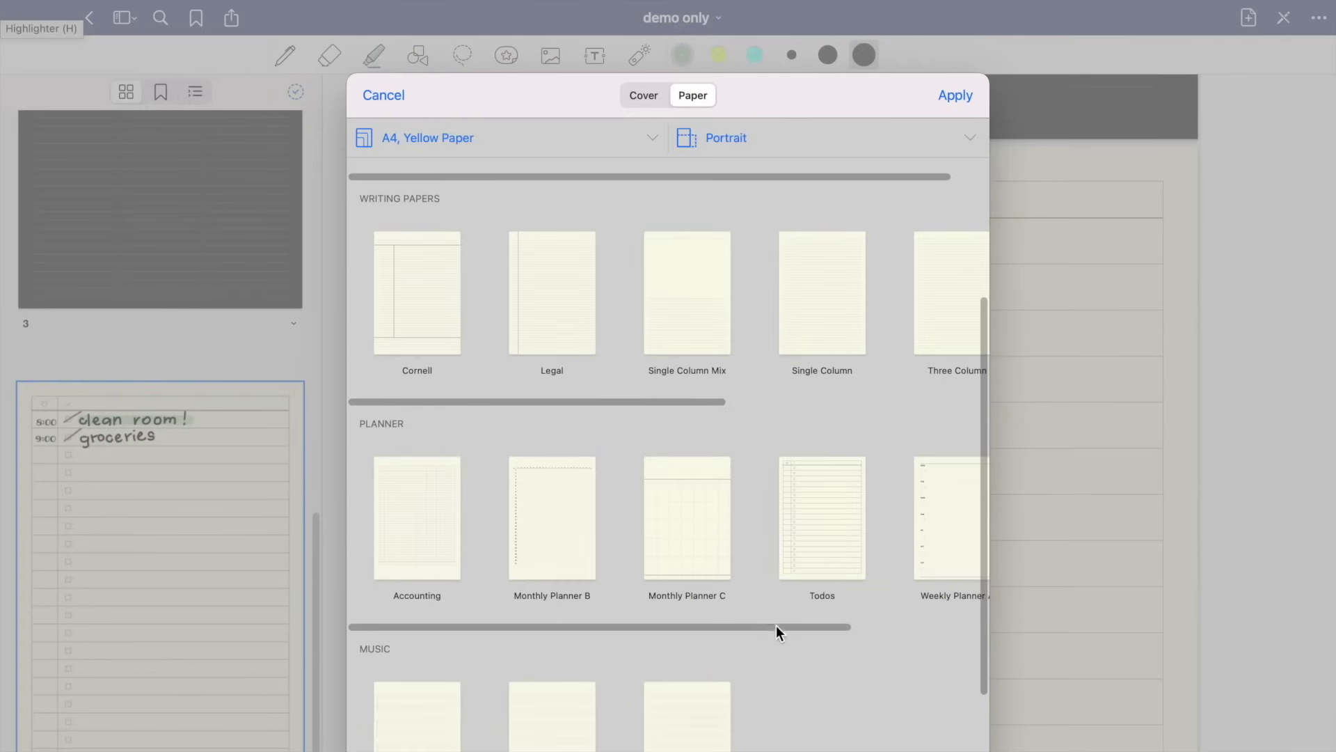
drag(775, 625, 905, 614)
click(827, 537)
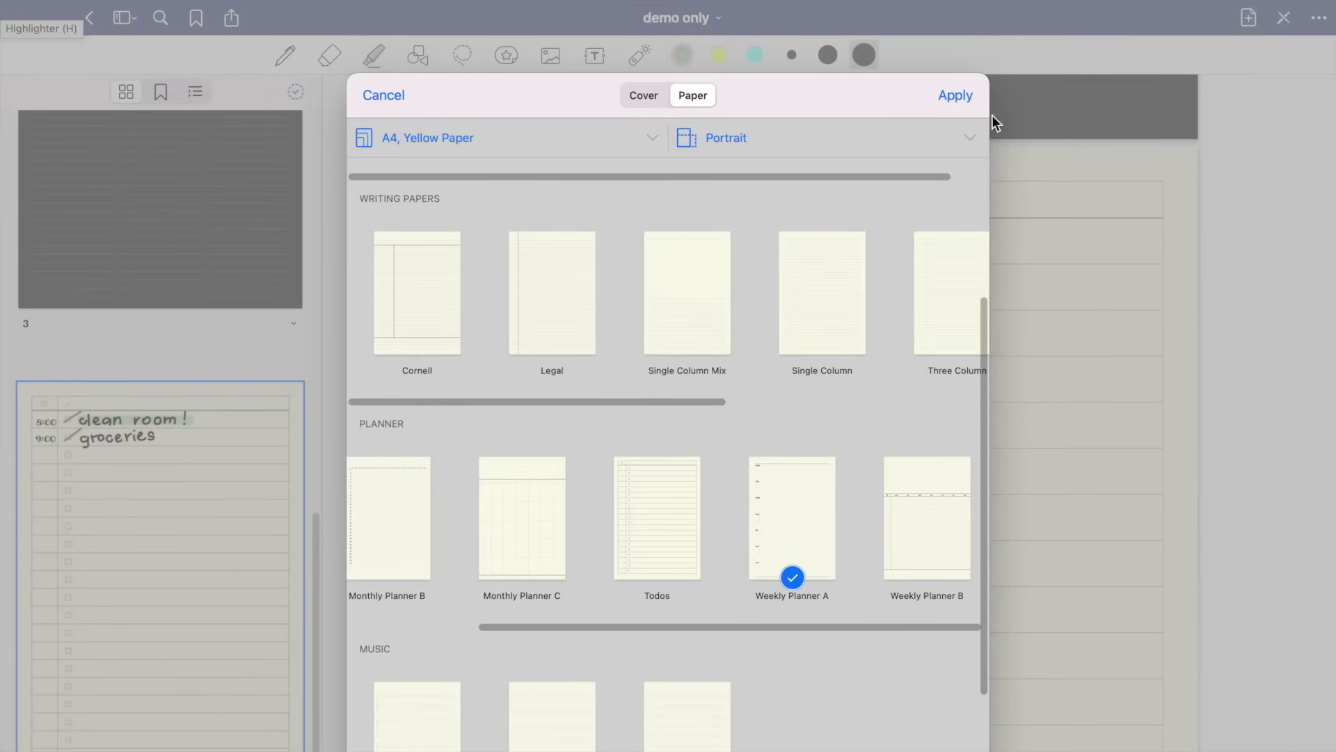
click(971, 98)
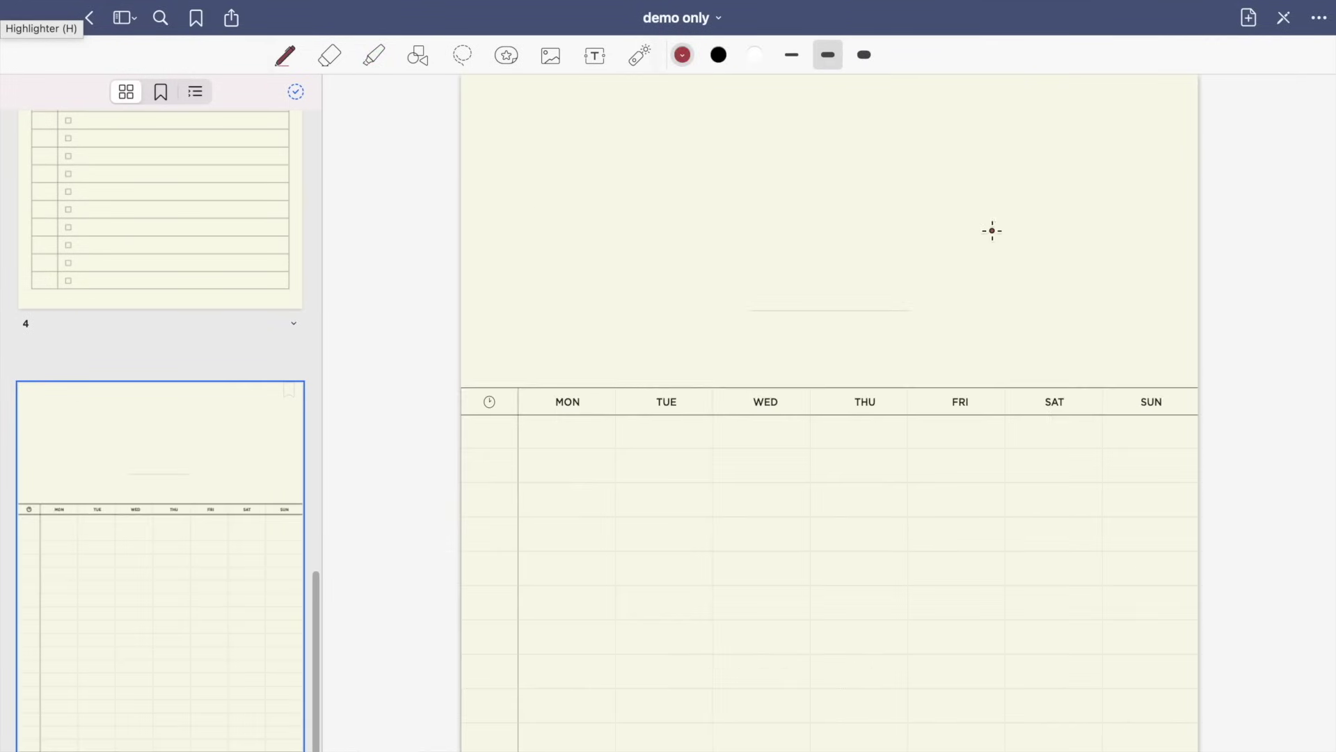
Change the planner page's template to white paper with Guitar Score.
scroll(1029, 286, down, 4)
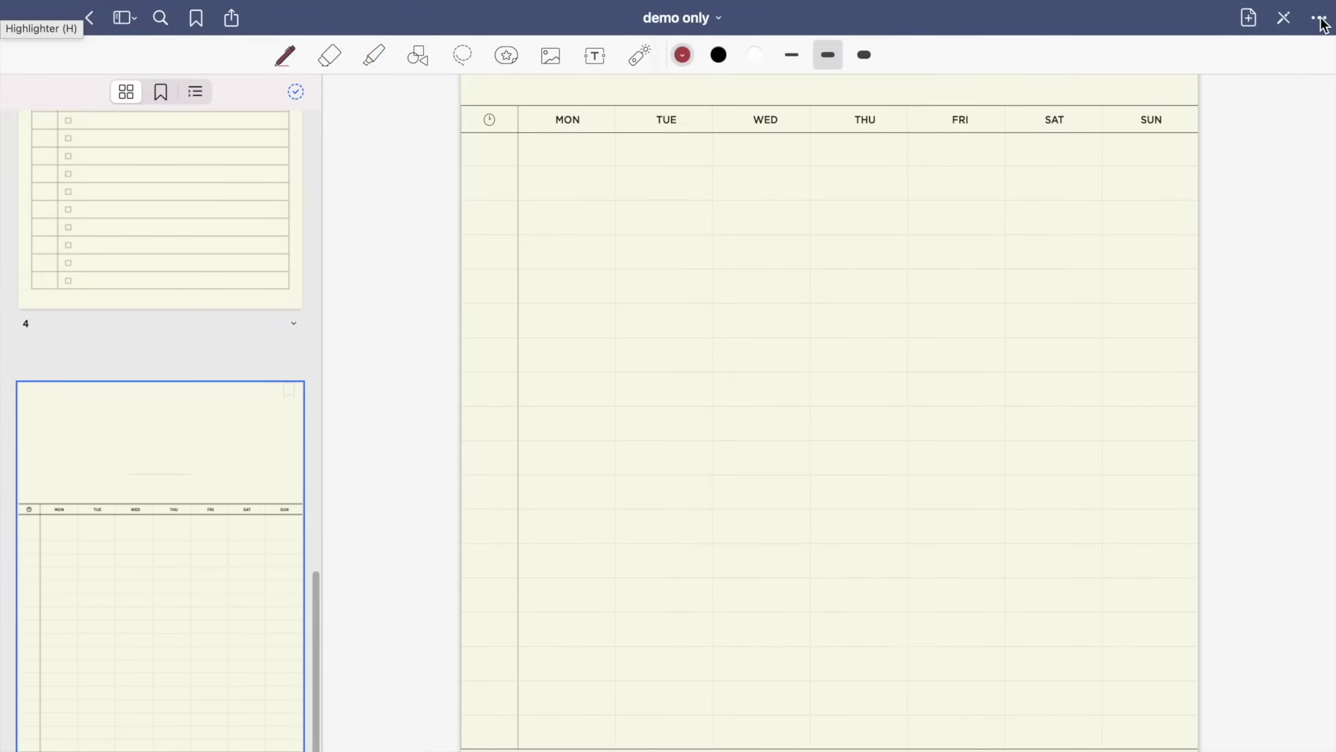
click(1320, 19)
click(1133, 279)
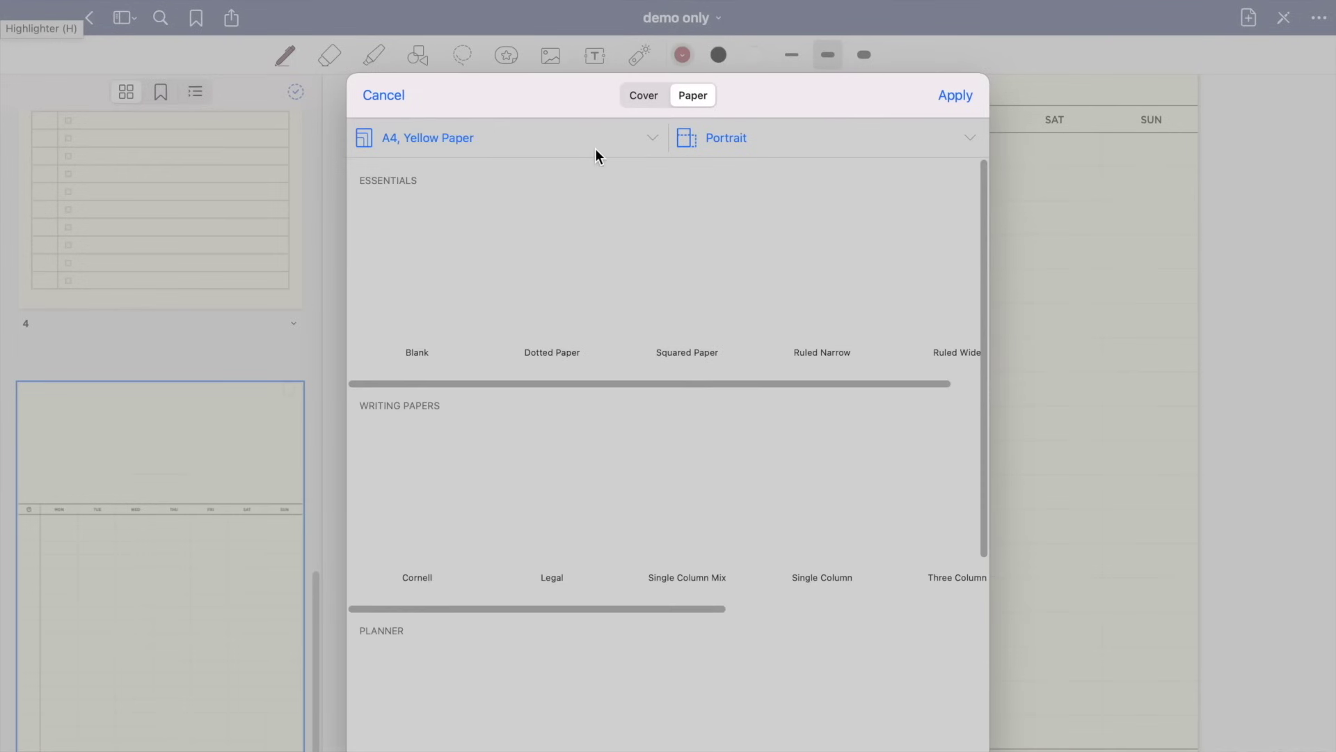
click(655, 135)
click(658, 232)
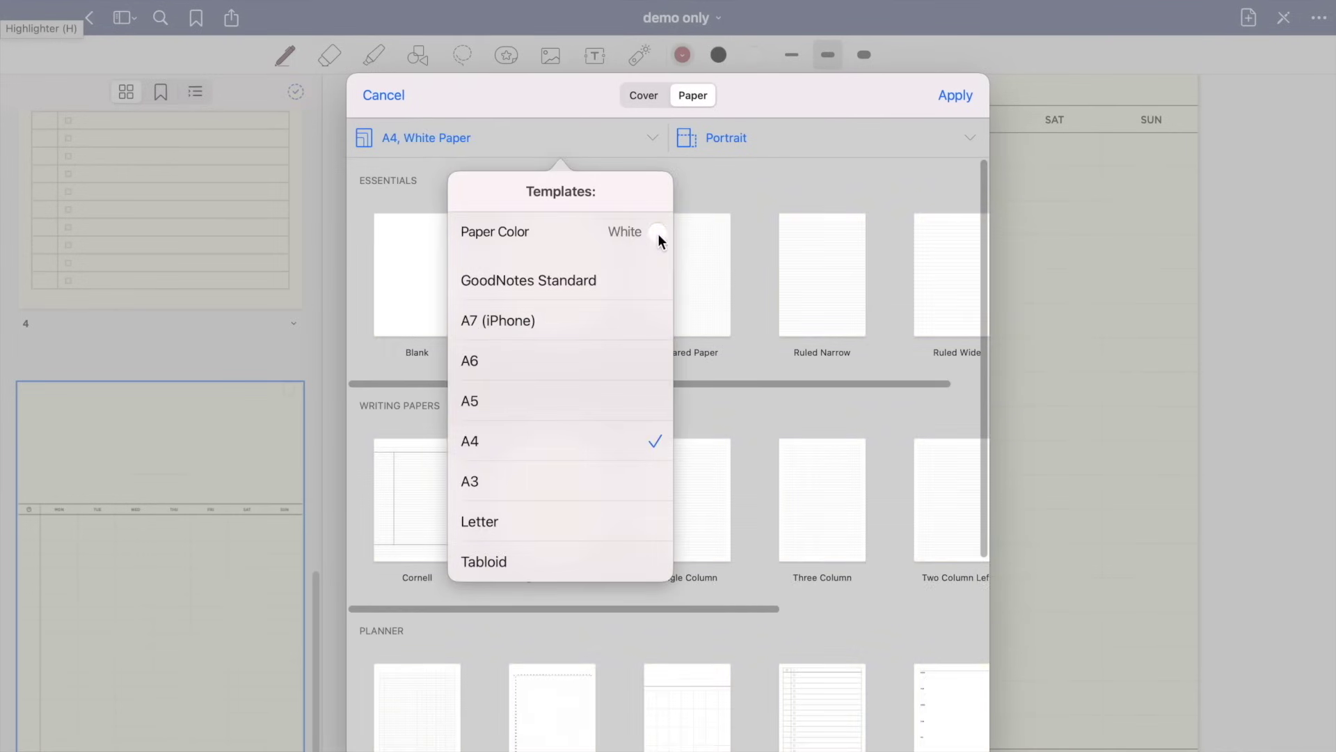
click(741, 174)
scroll(490, 665, down, 5)
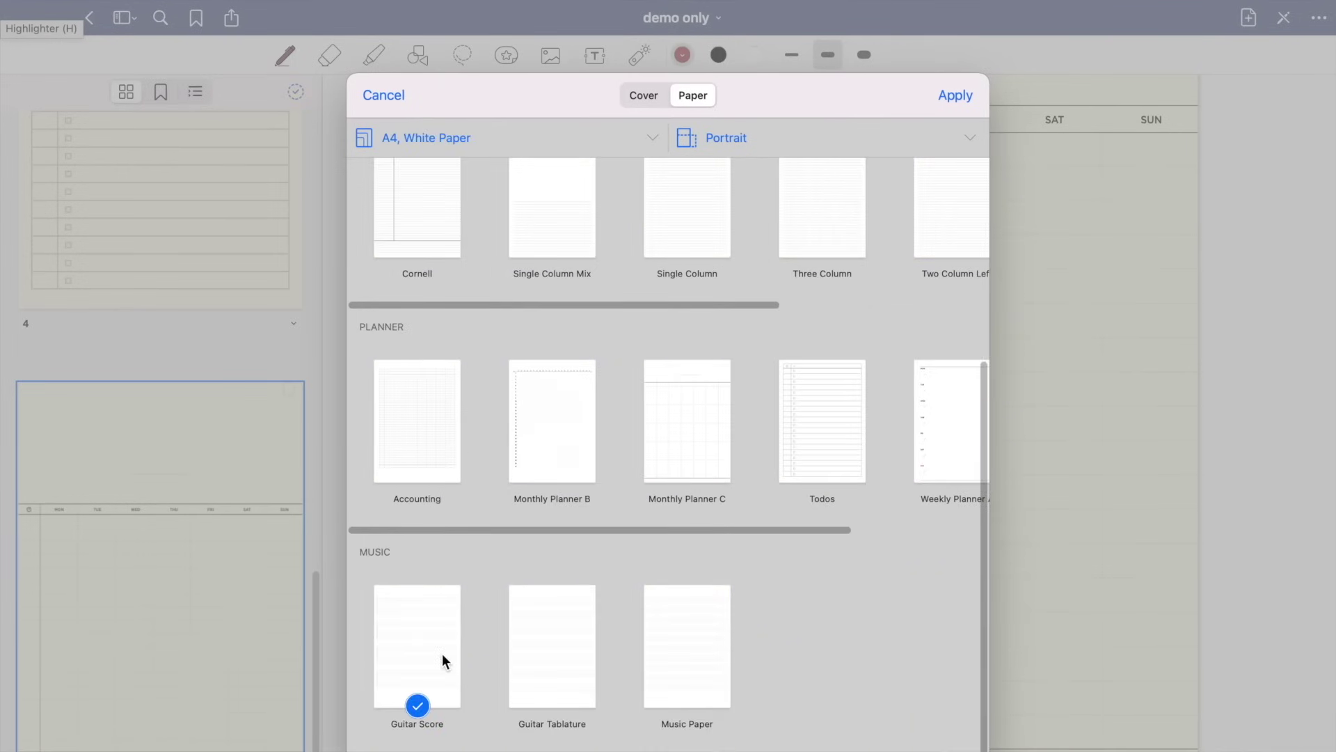
click(956, 99)
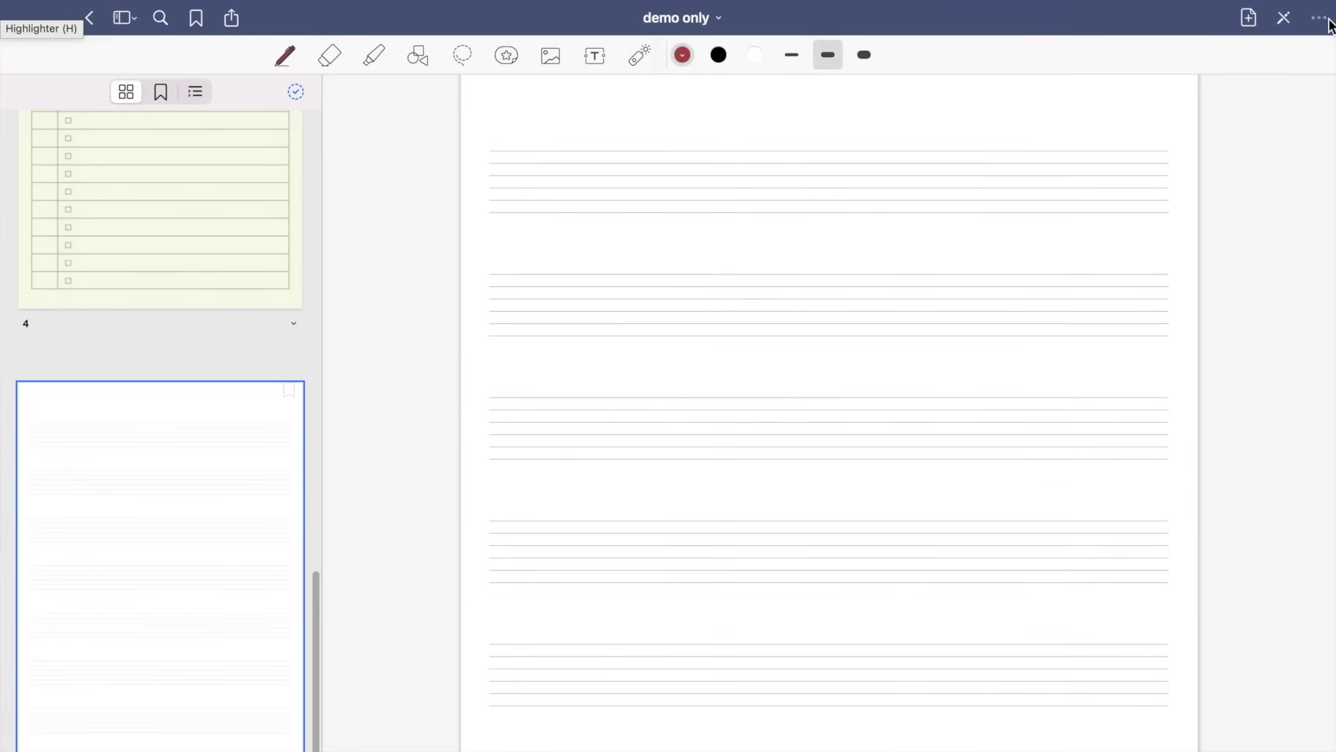
Switch the page to Music Paper and sketch notes on the first staff.
right_click(1157, 319)
click(1077, 274)
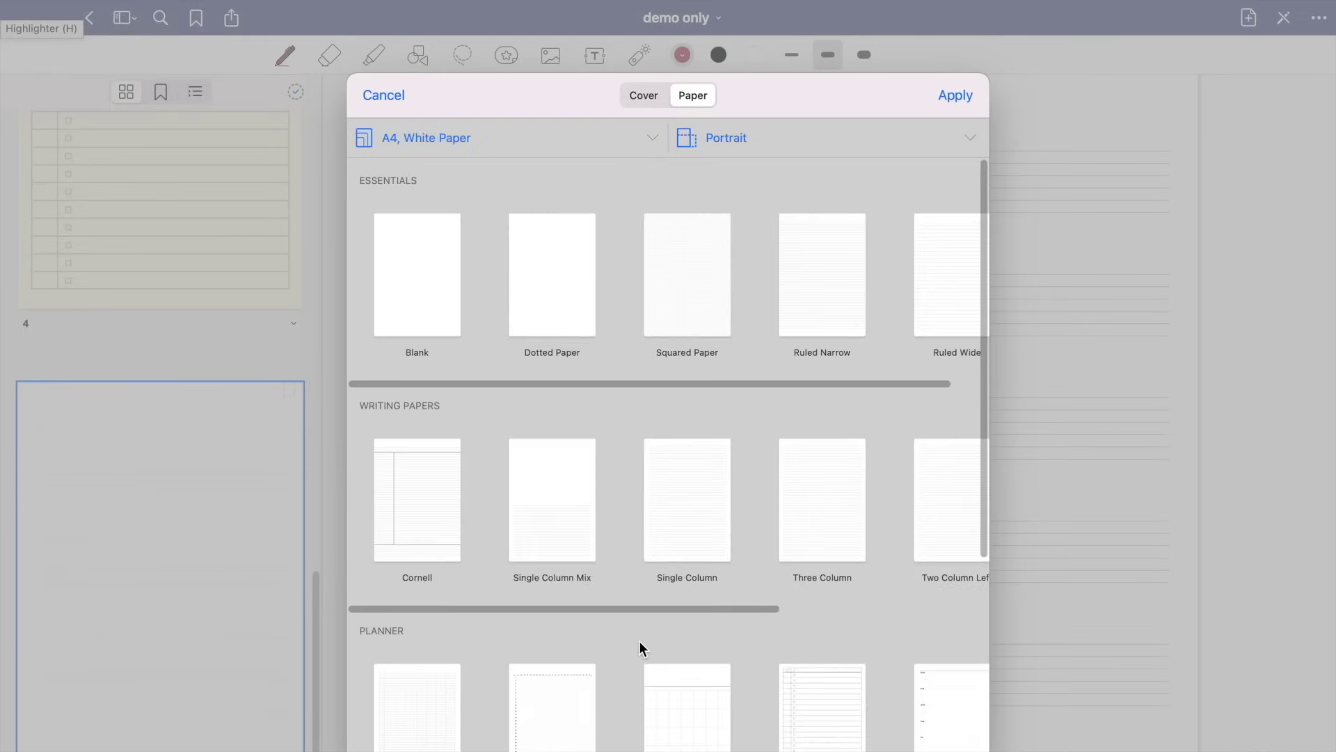
scroll(686, 653, down, 5)
click(686, 653)
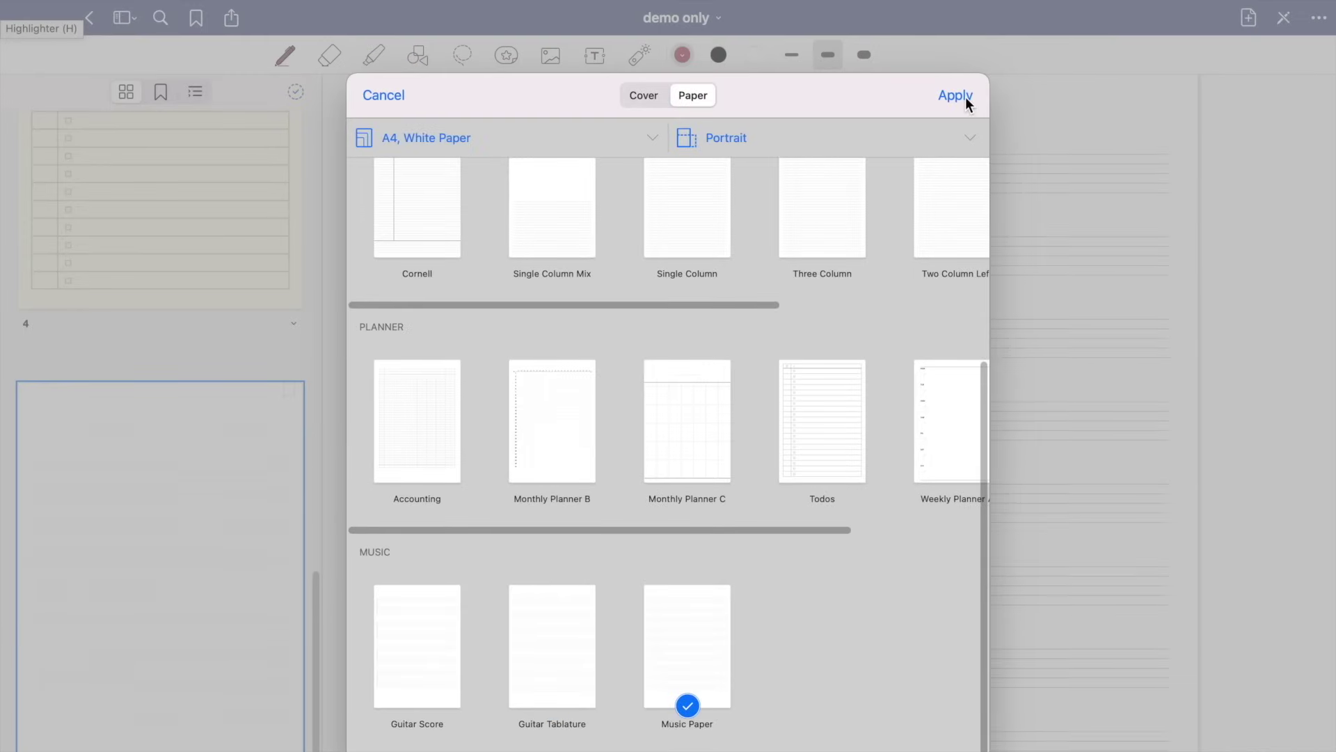
click(956, 95)
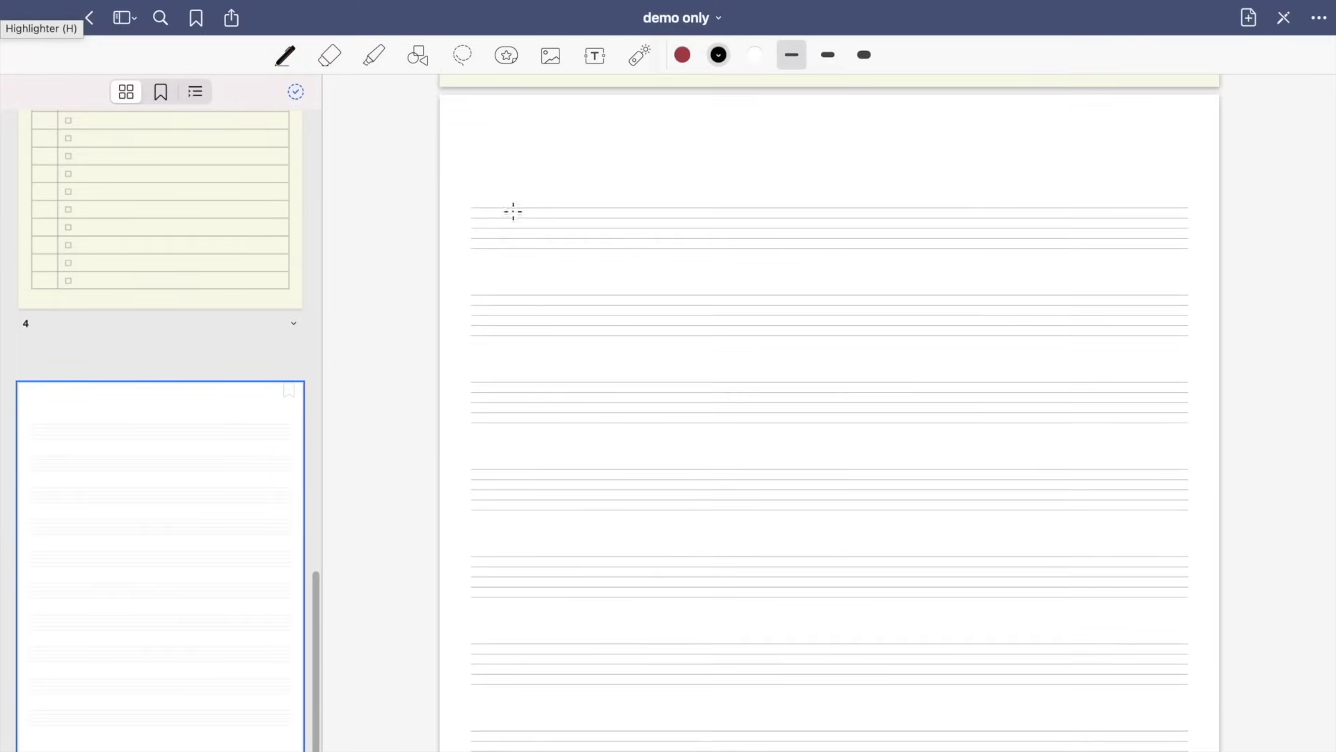
drag(576, 253, 663, 245)
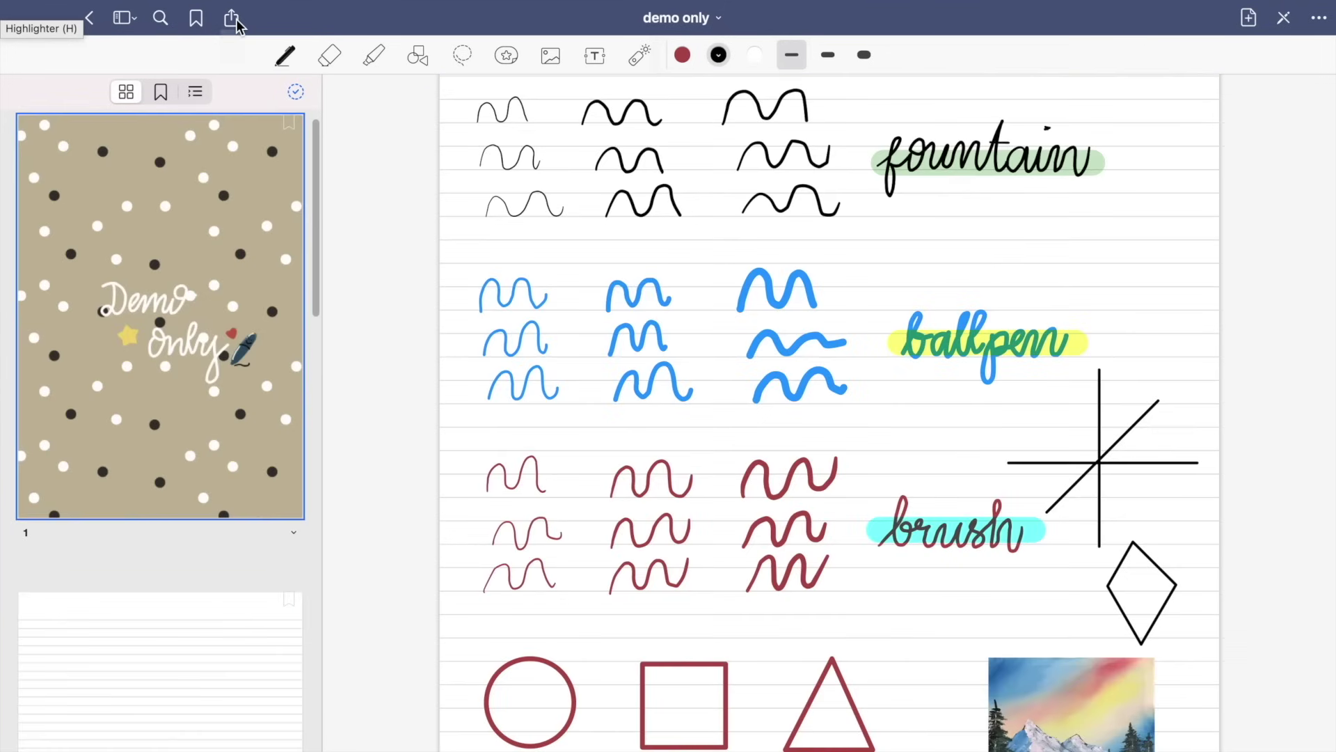
click(232, 18)
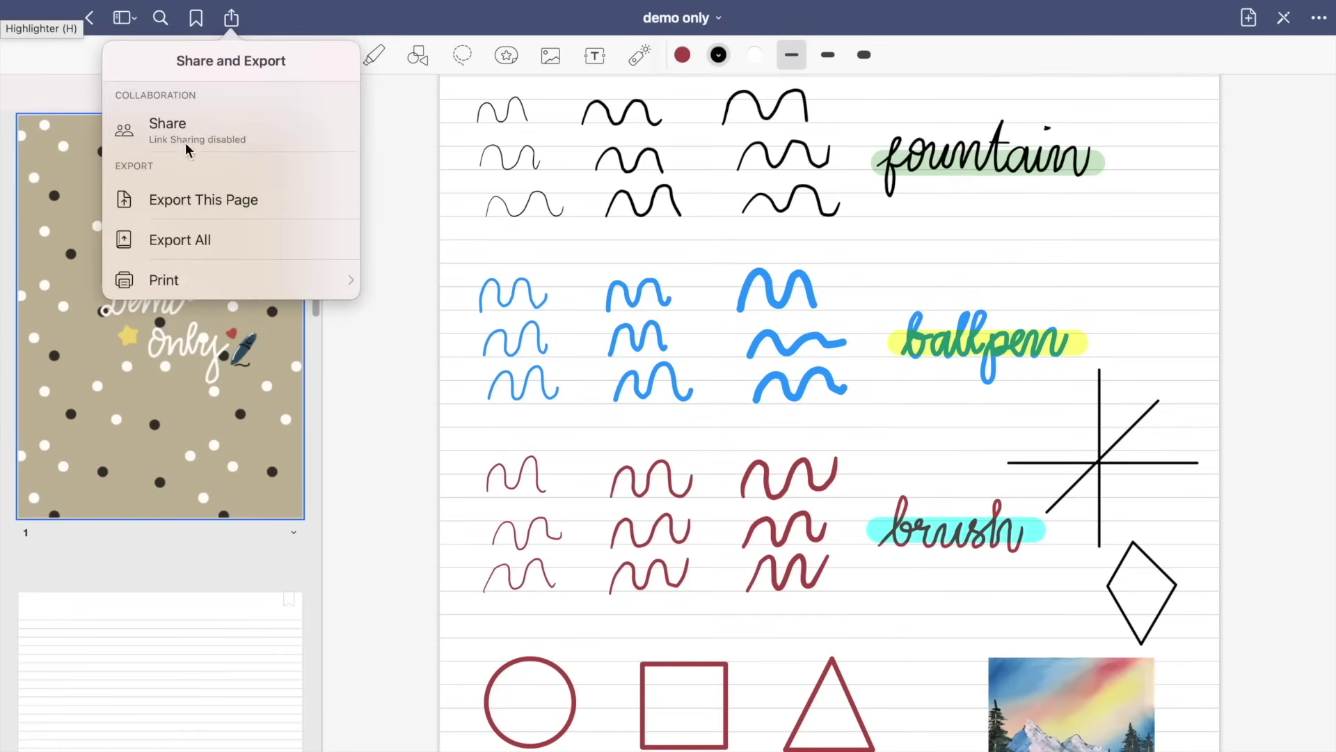
Export all notebook pages in PDF format, saved as 'demo only' in Downloads.
click(204, 240)
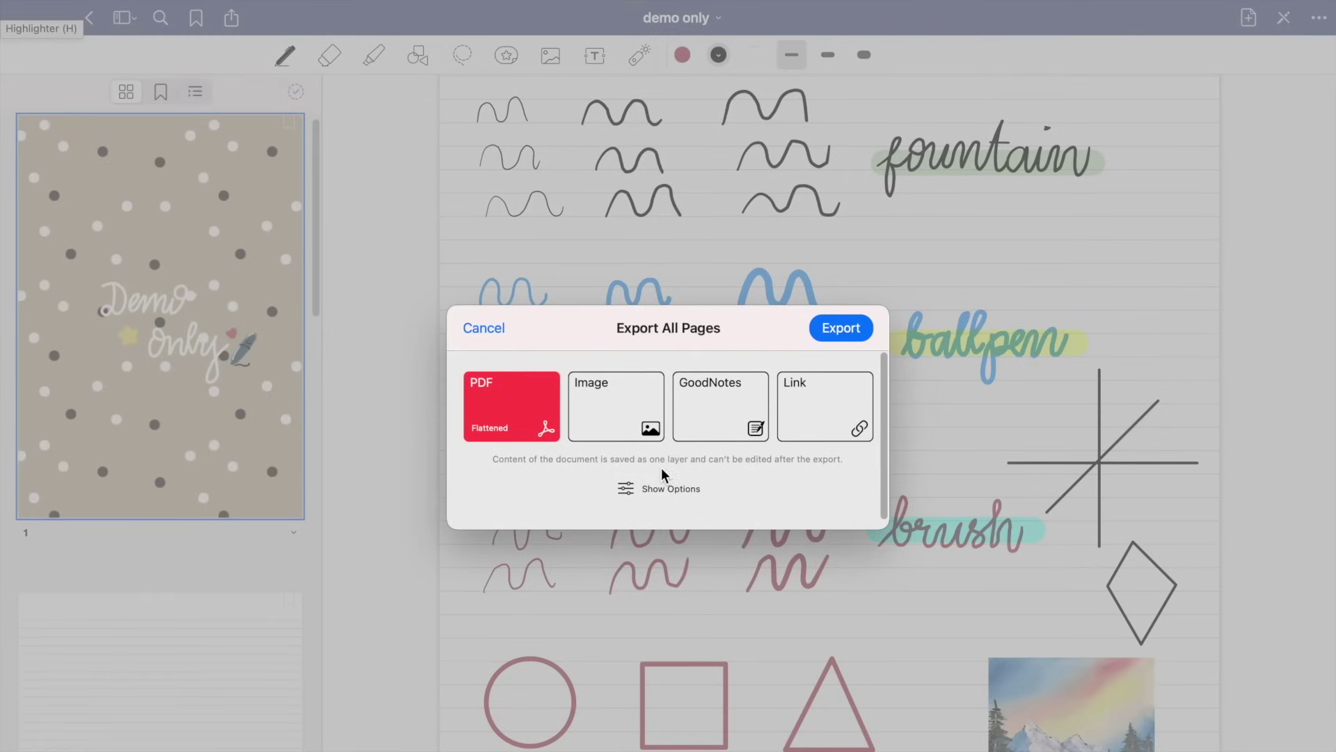
click(629, 409)
click(707, 408)
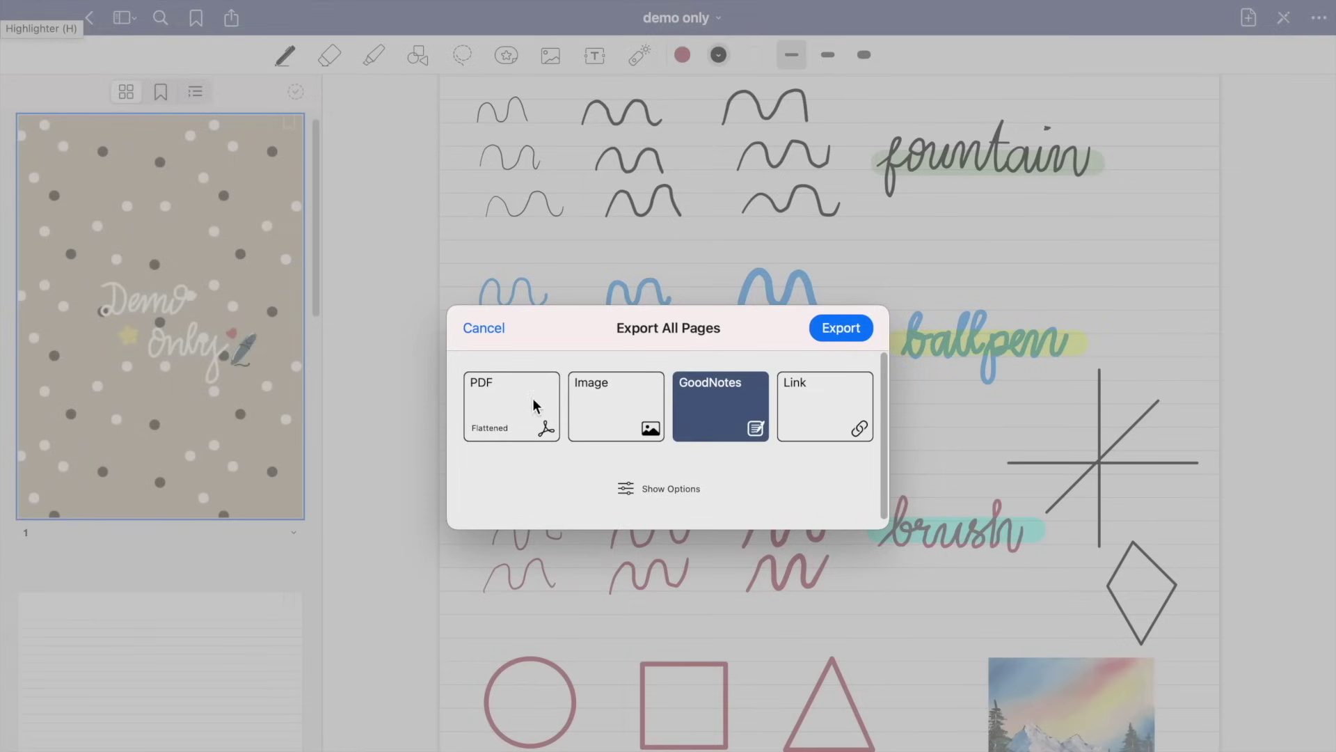
click(532, 399)
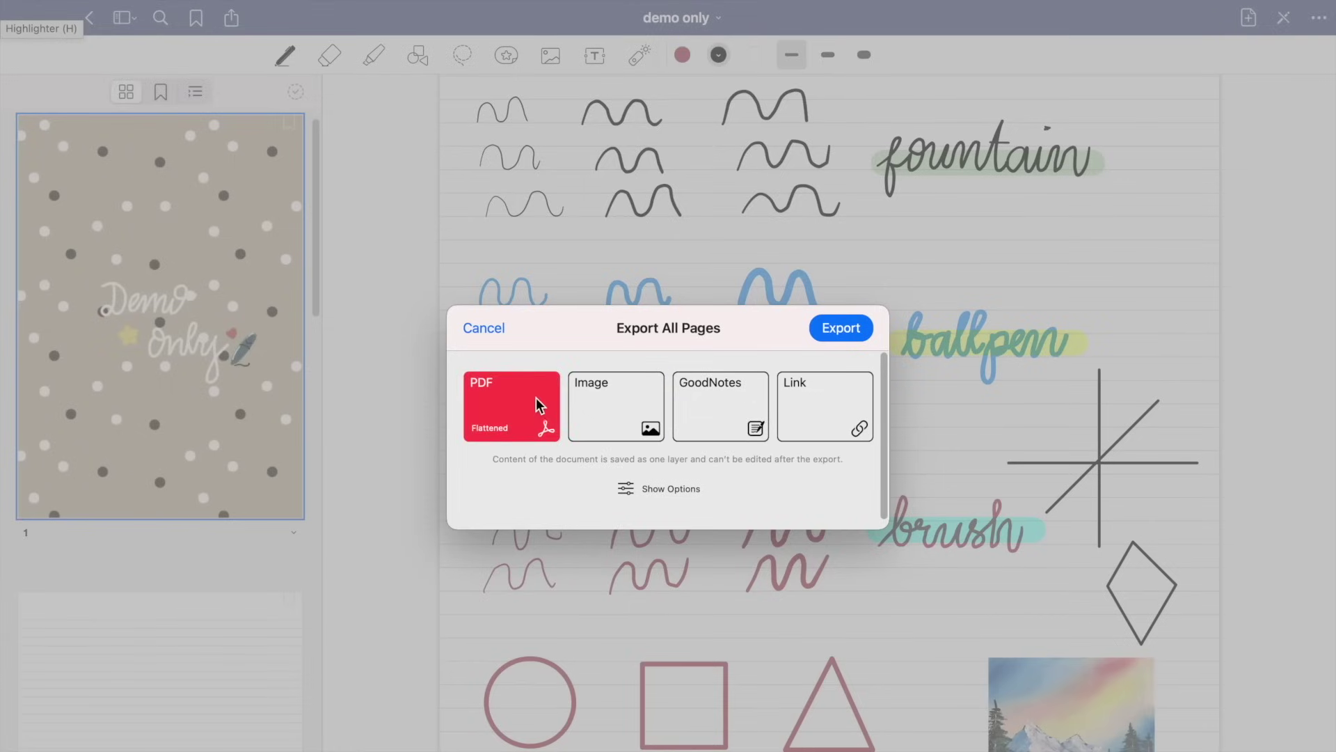
click(837, 330)
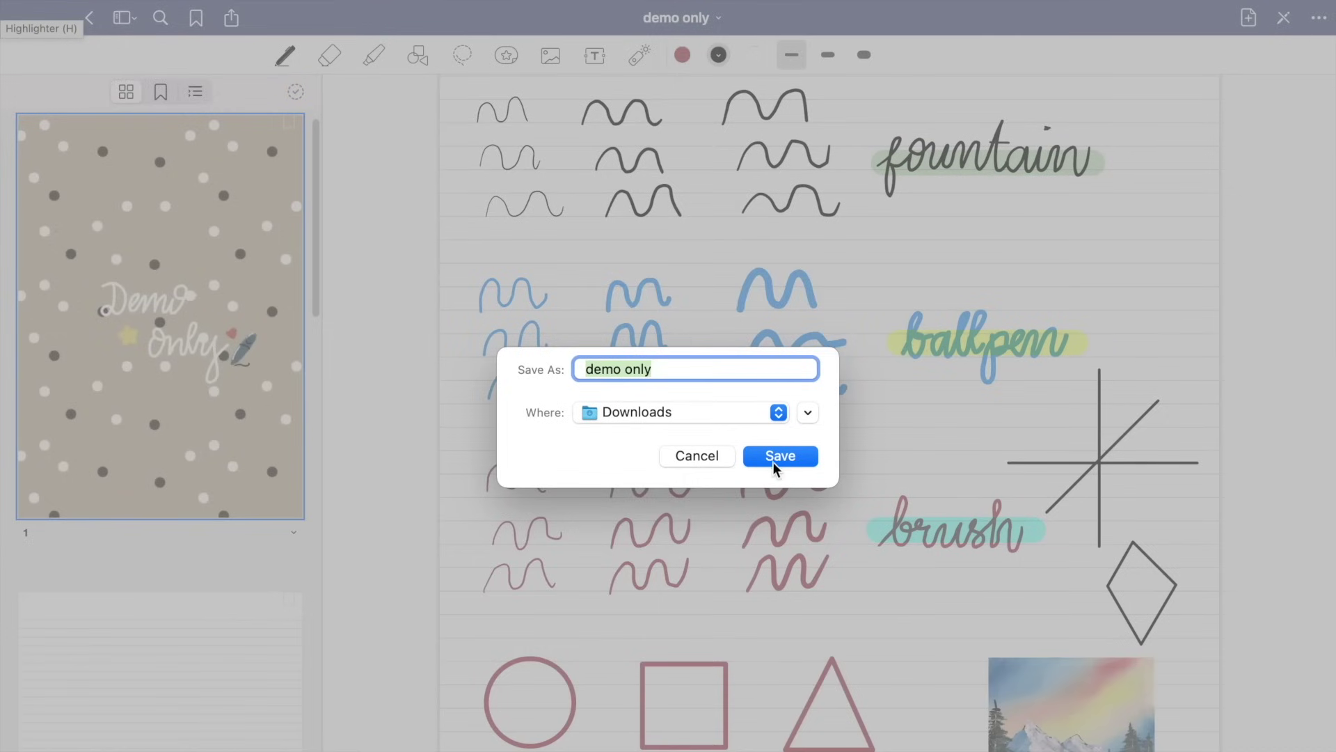
click(789, 458)
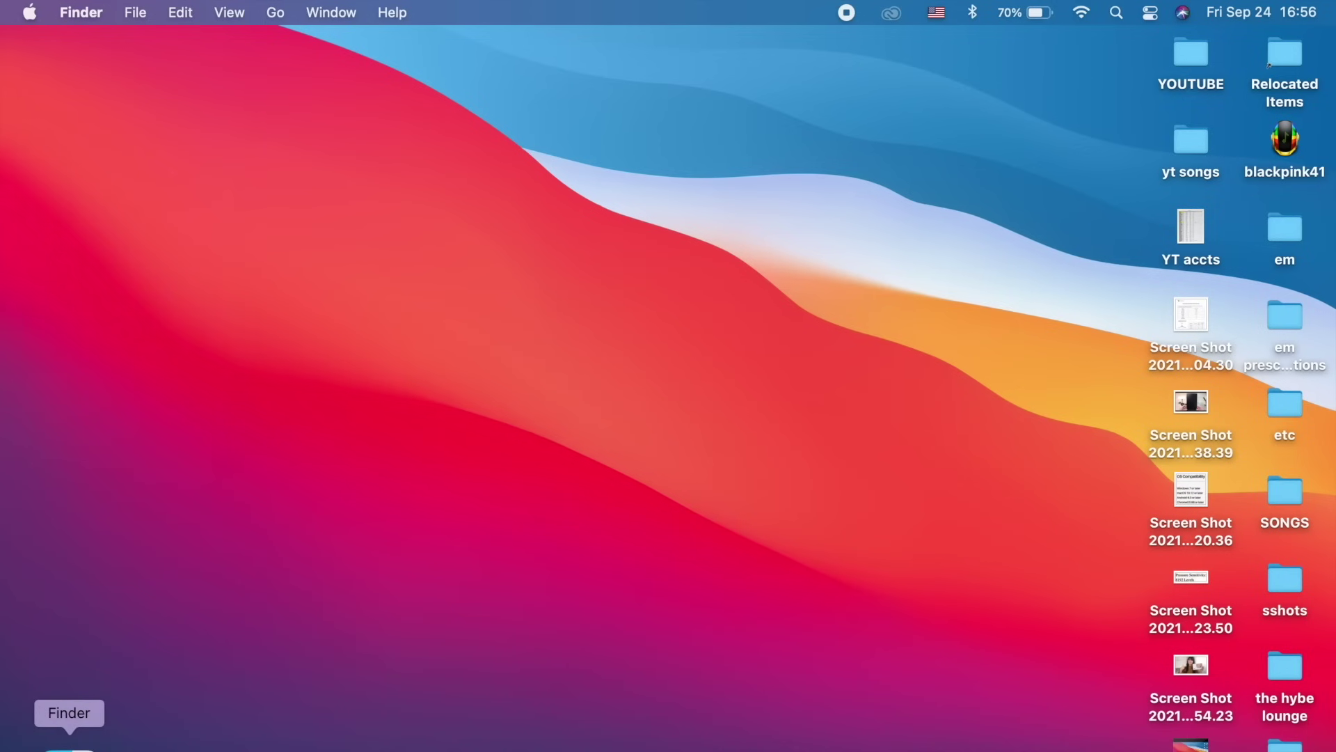
click(62, 738)
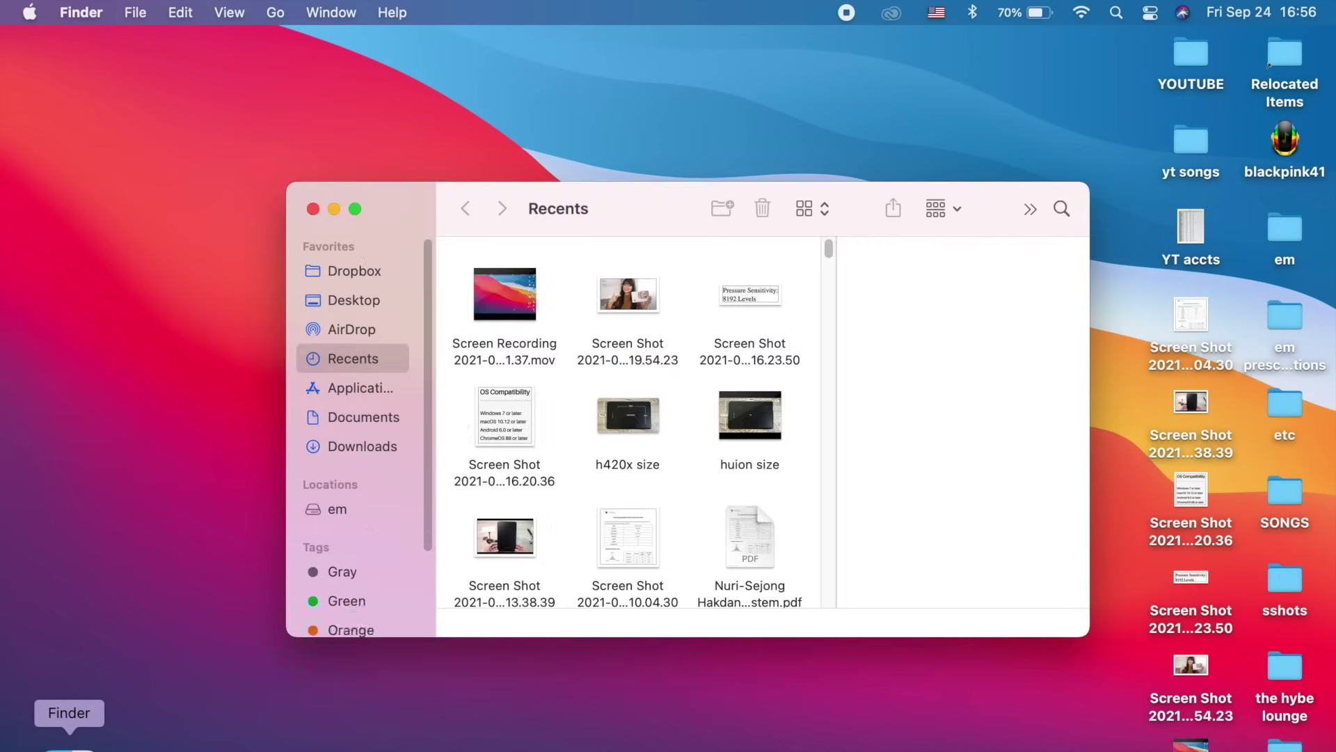
Open demo only.pdf from Downloads, scroll through its 5 pages, then close Preview and Finder.
click(393, 435)
double_click(507, 401)
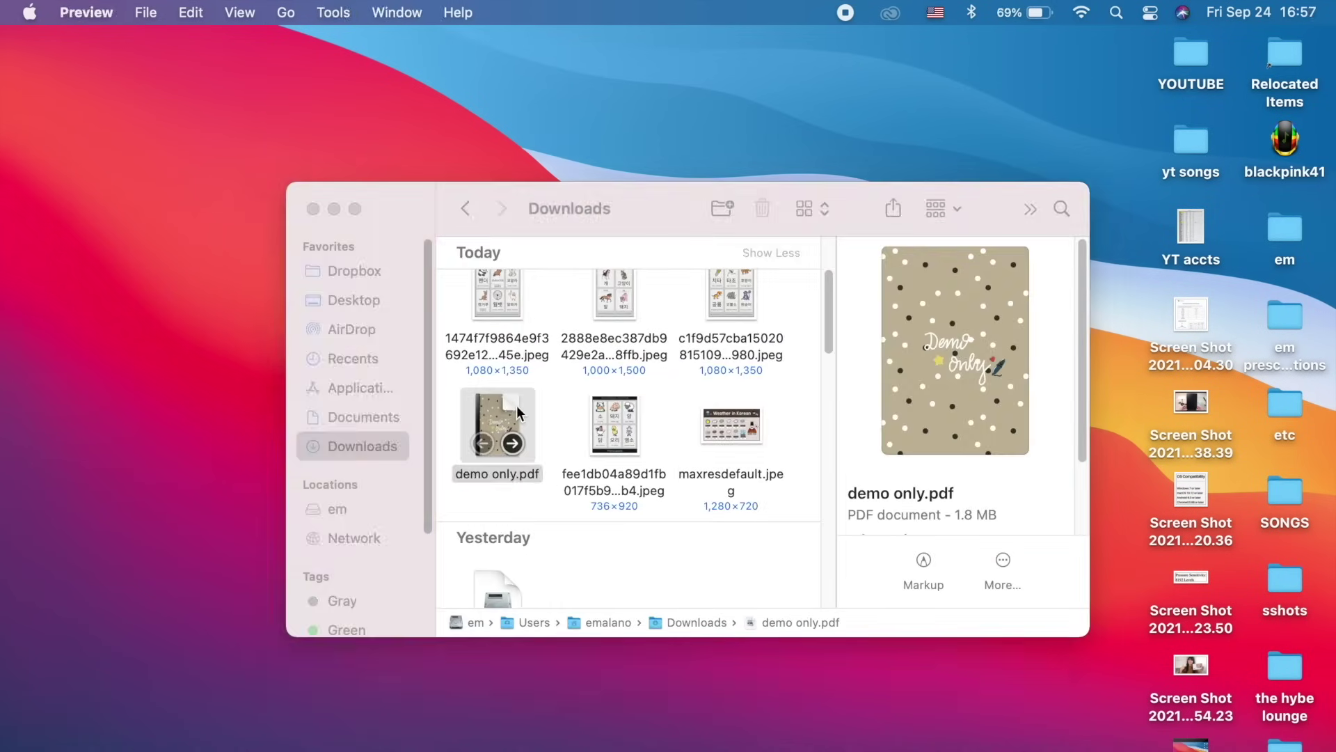
scroll(516, 405, down, 20)
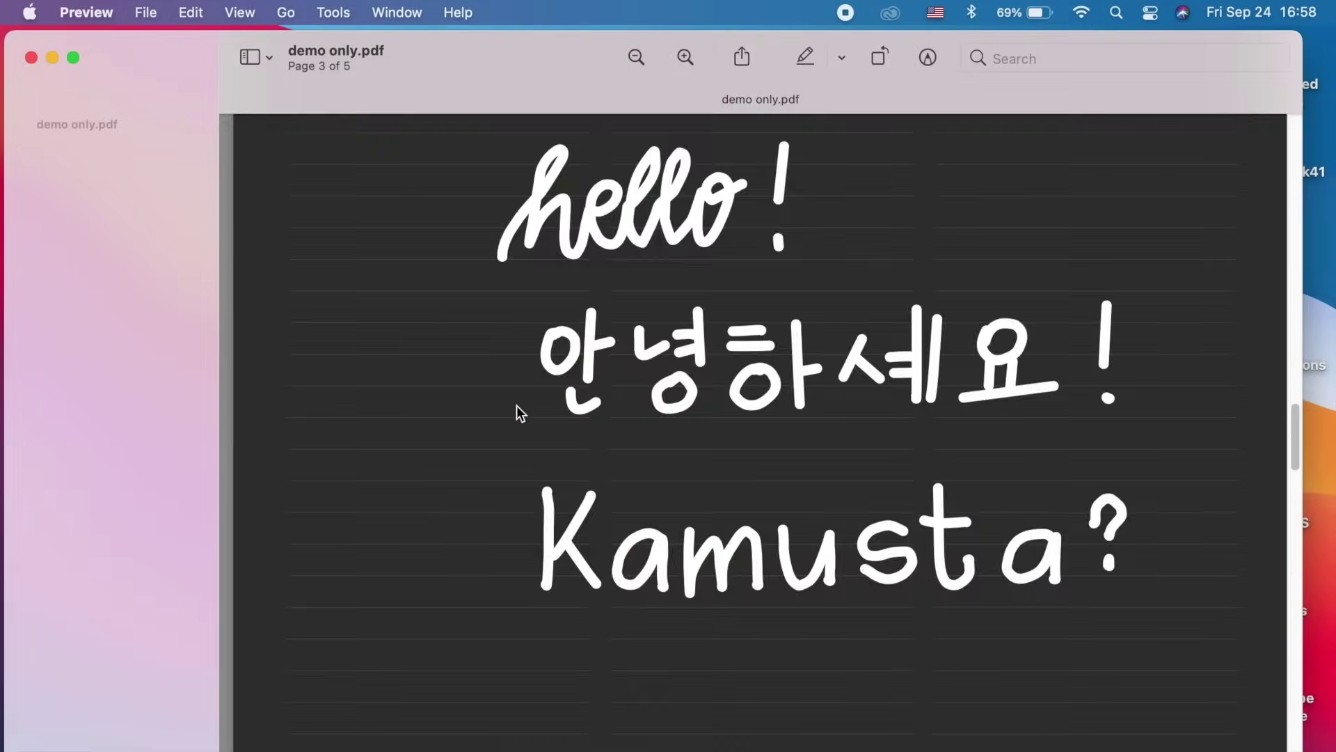
scroll(517, 405, down, 15)
click(31, 58)
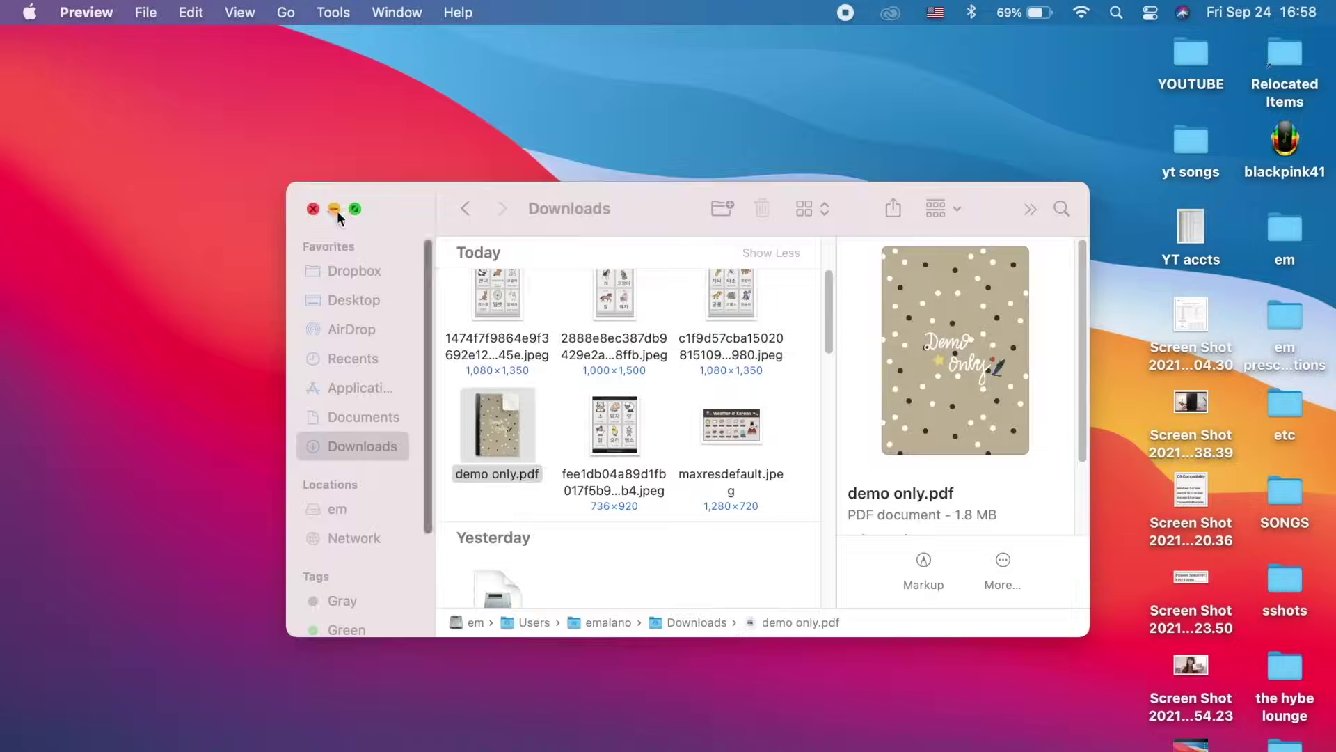
click(335, 210)
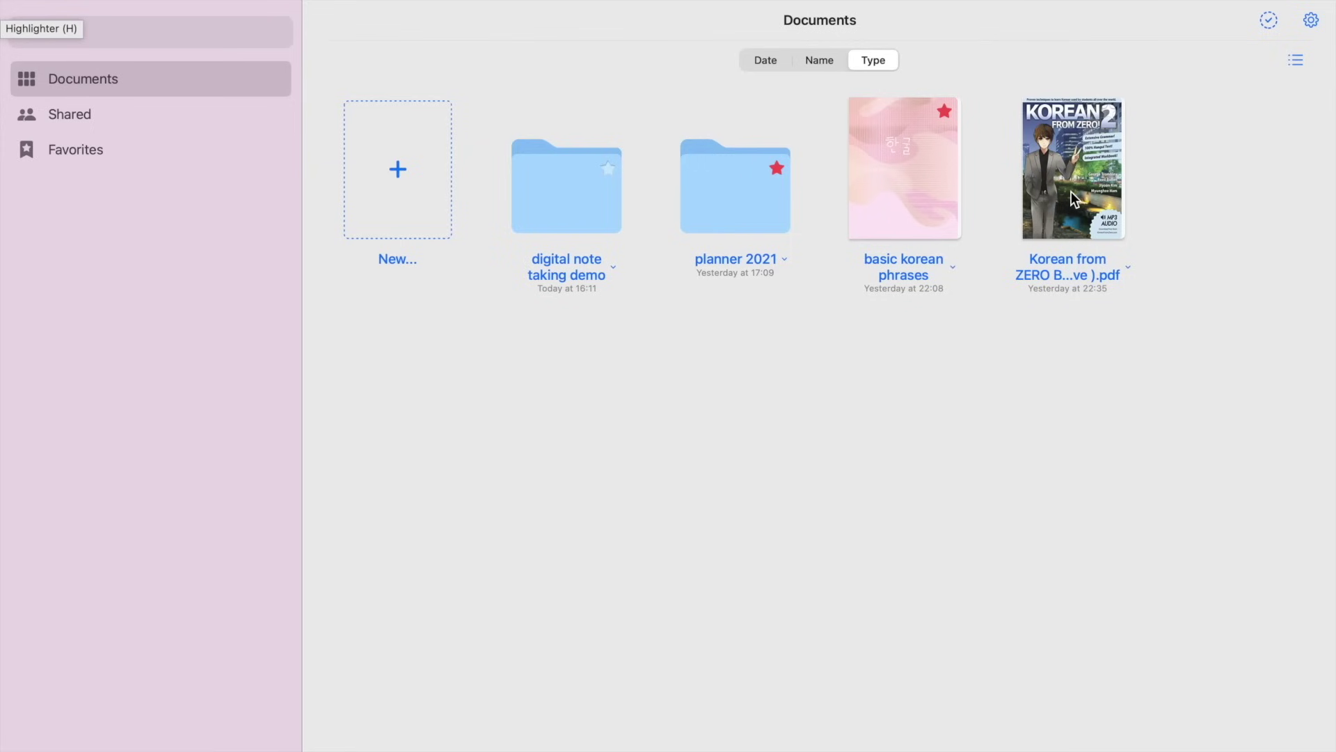
Open the Korean from ZERO Book 2 PDF and scroll to the example sentences.
click(1071, 192)
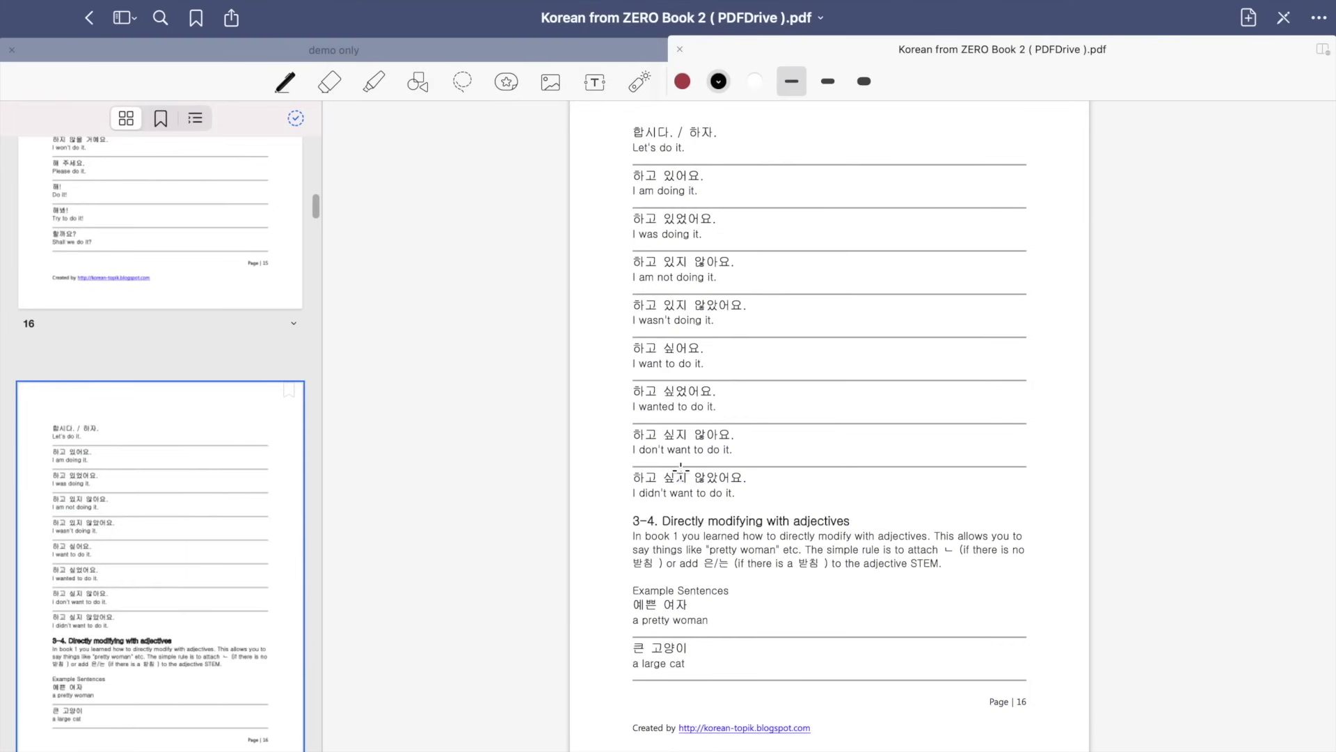
scroll(680, 468, up, 10)
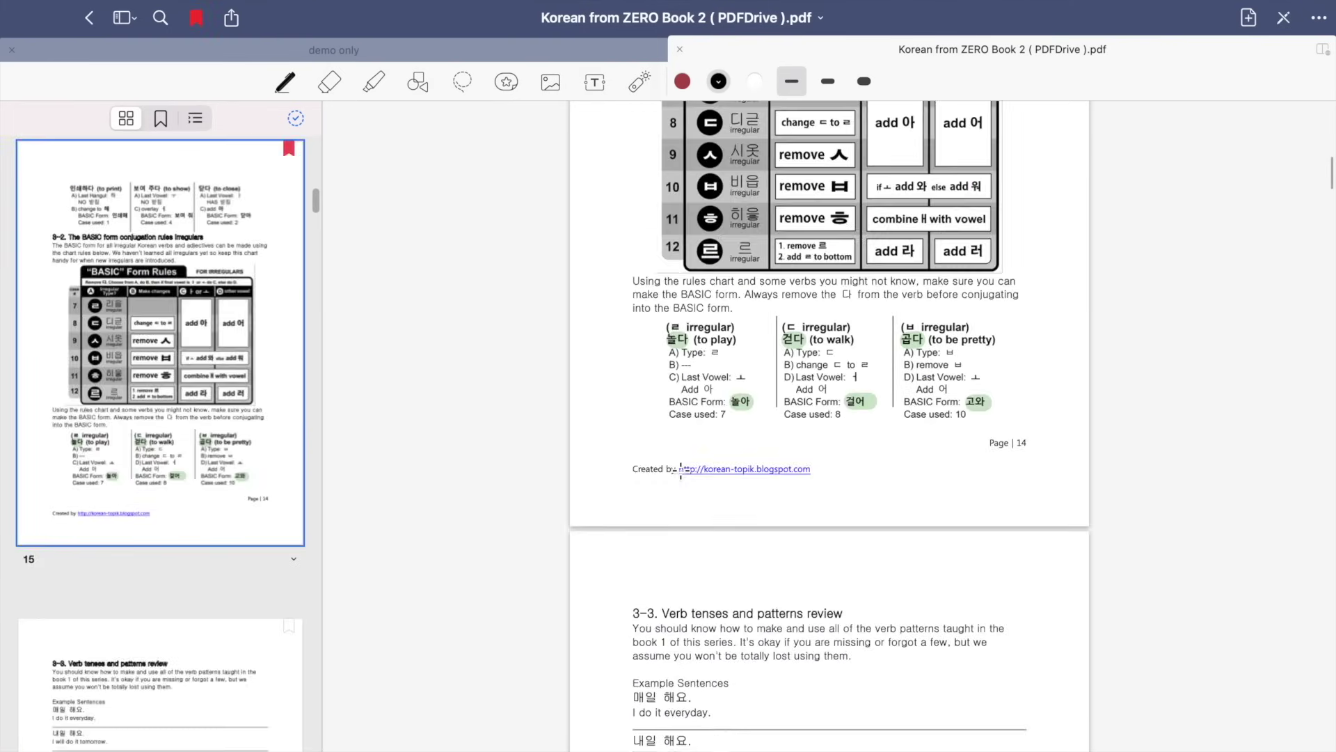
scroll(760, 408, down, 5)
scroll(762, 410, up, 2)
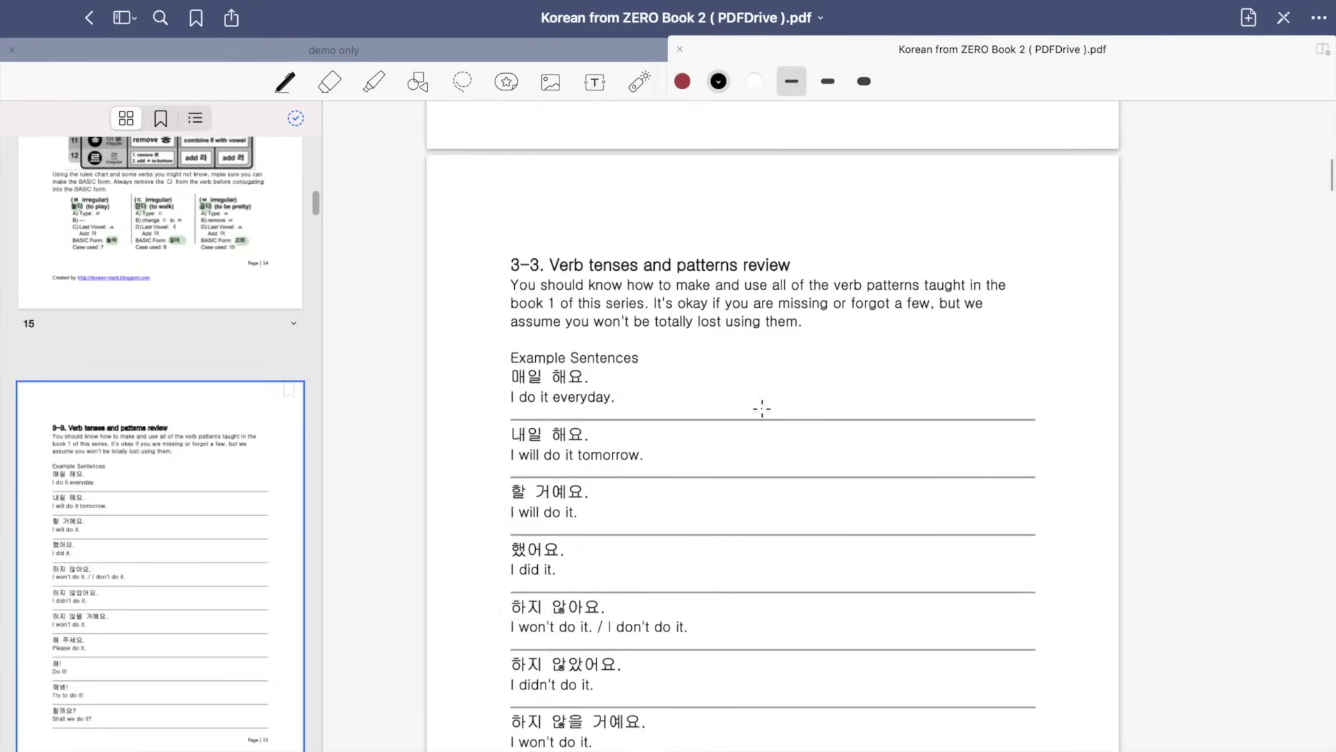
scroll(762, 409, up, 3)
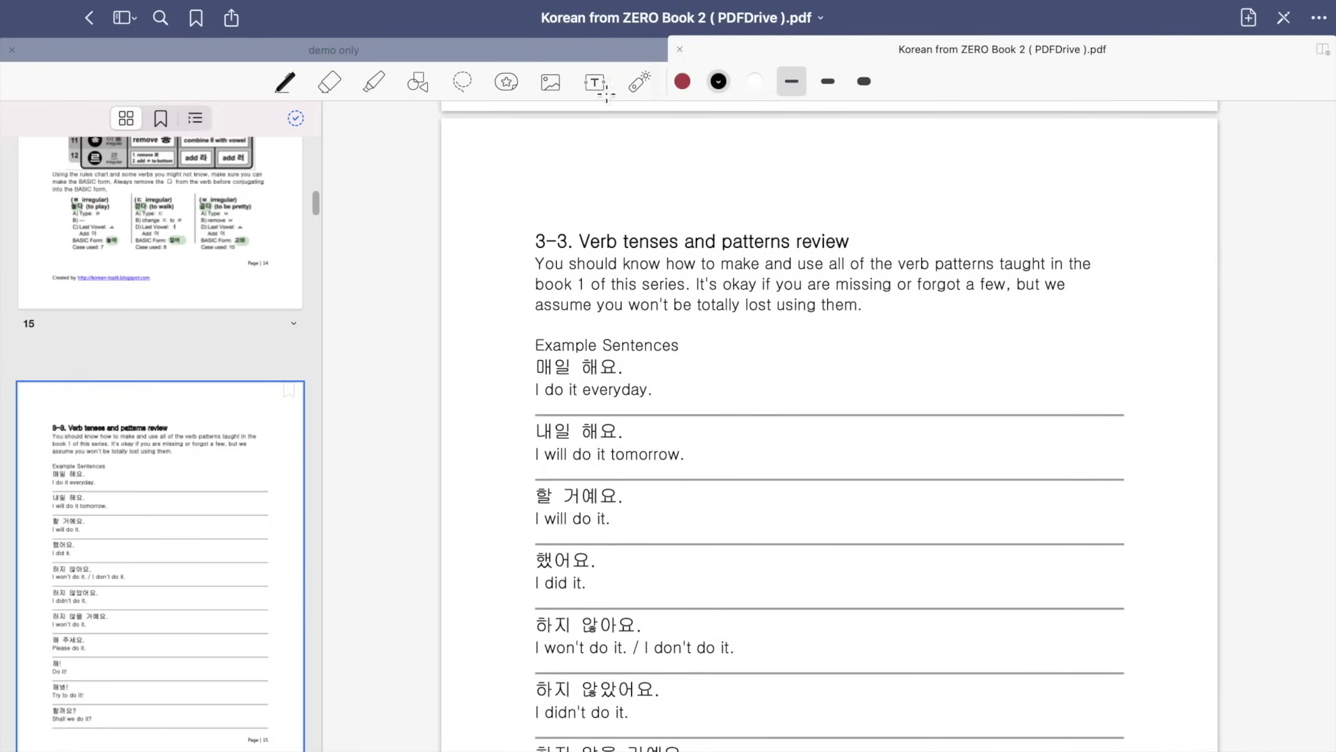
Highlight 매일 해요, 내일 해요 and 할 거예요 in green.
click(374, 81)
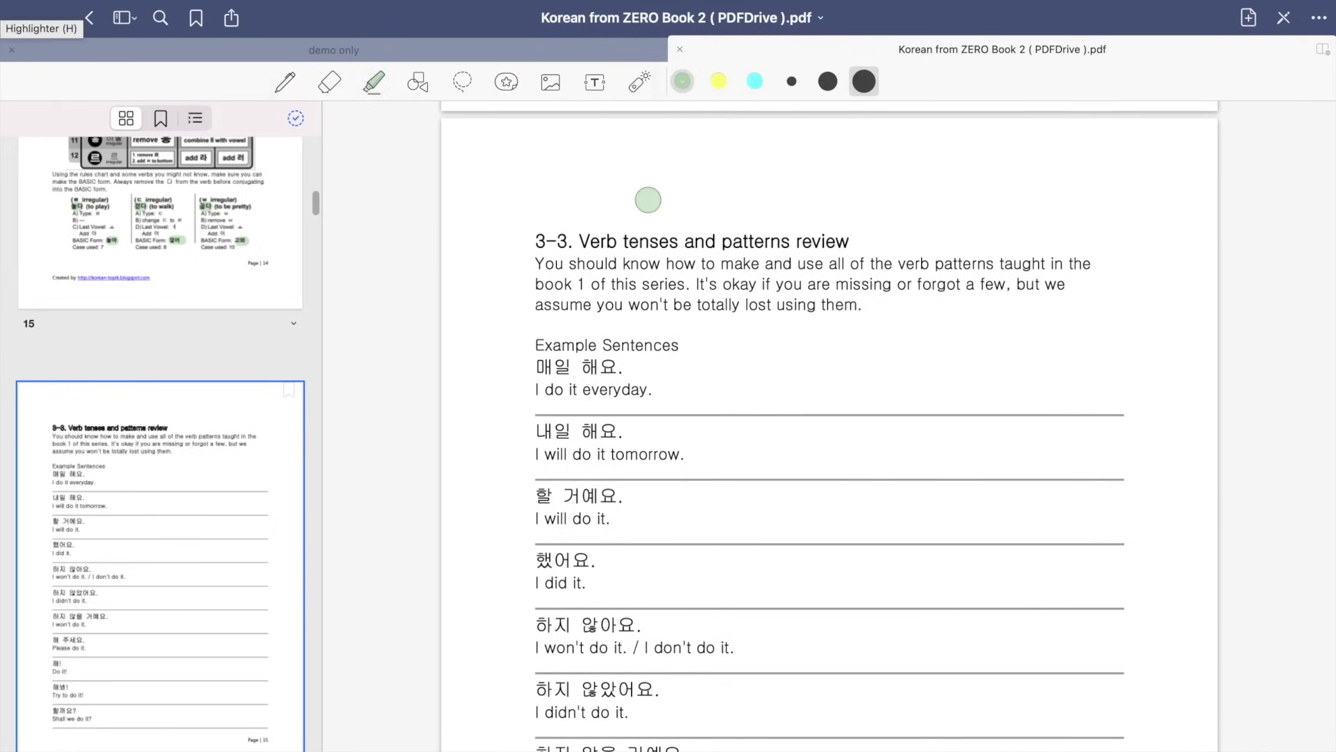
drag(536, 370, 644, 364)
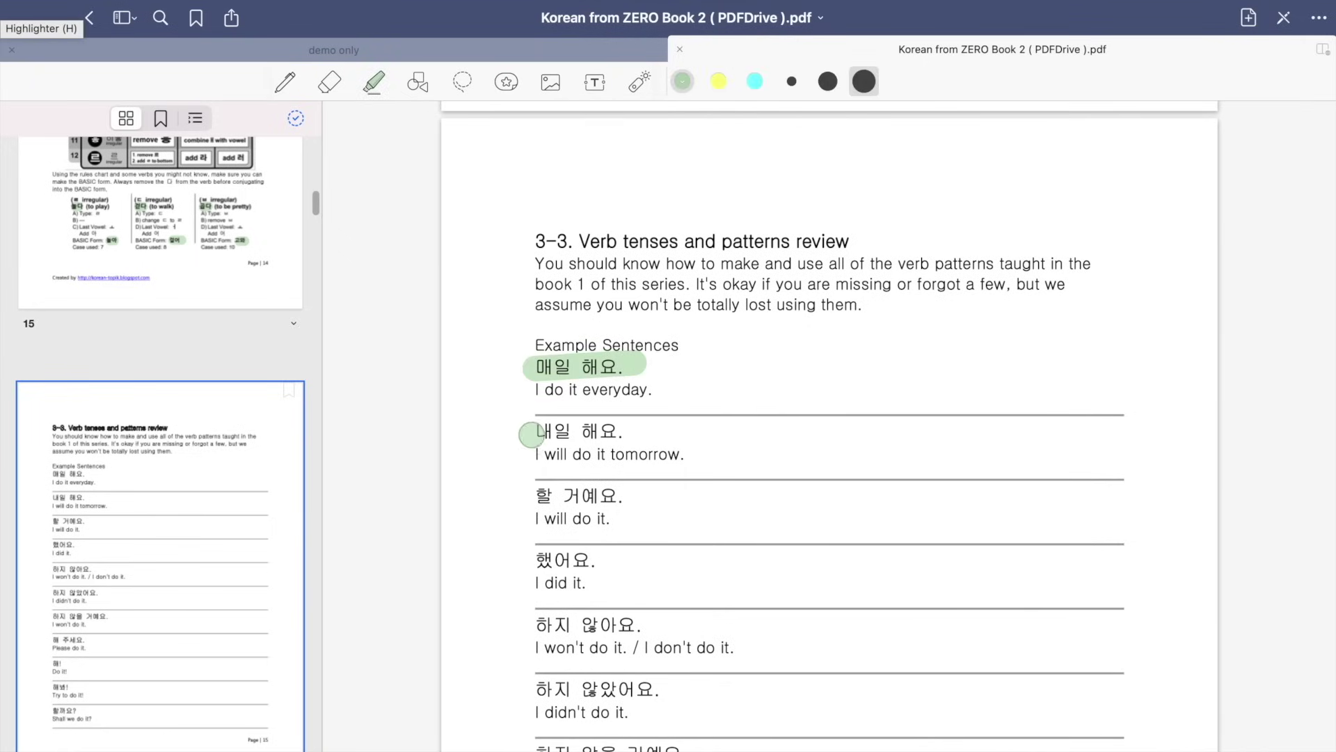
drag(531, 434, 628, 433)
drag(529, 497, 630, 496)
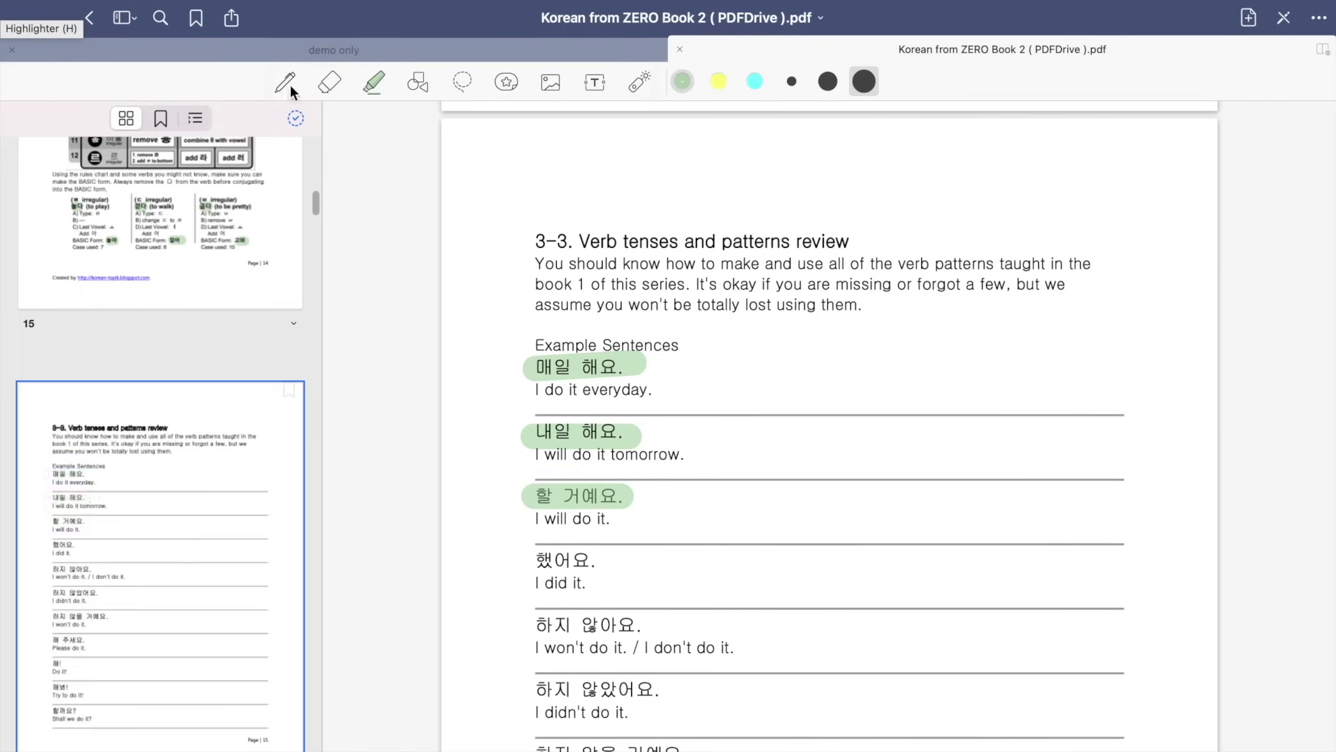
Handwrite 매일 해요 with the pen beside the first example.
click(285, 82)
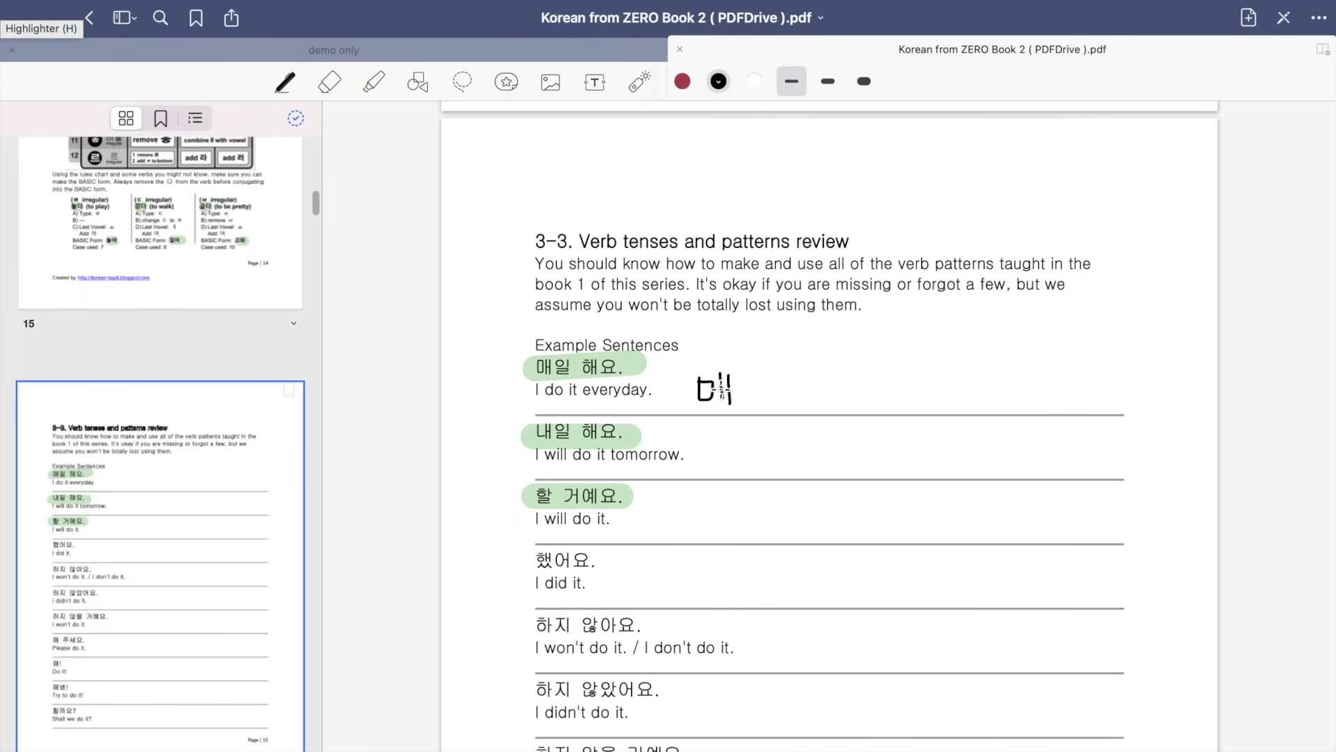
drag(753, 371, 749, 373)
drag(742, 391, 759, 389)
mouse_move(761, 369)
mouse_down()
mouse_move(764, 399)
mouse_move(808, 397)
mouse_up()
mouse_move(824, 369)
mouse_down()
mouse_move(824, 399)
mouse_move(832, 385)
mouse_up()
drag(835, 374, 836, 398)
drag(869, 376, 870, 388)
drag(856, 398, 886, 398)
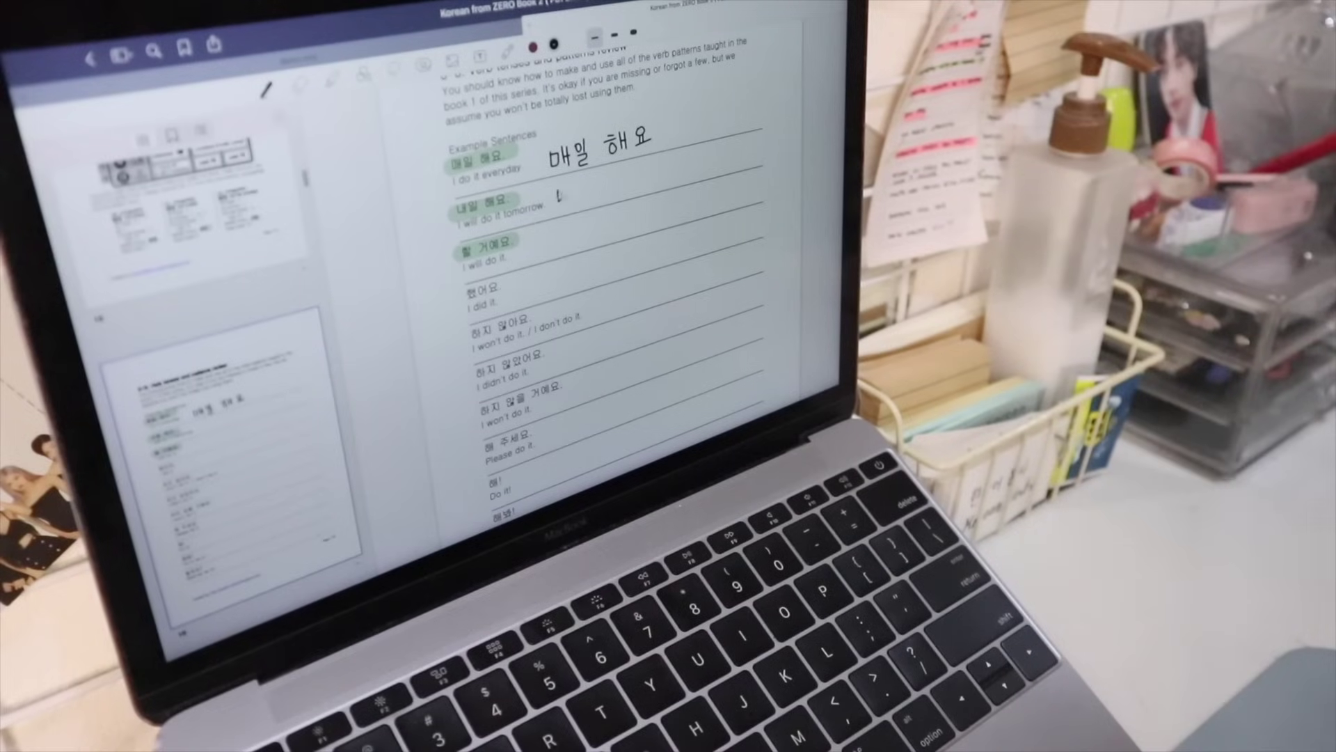
Handwrite 내일 해 on the second example line.
drag(559, 188, 571, 201)
mouse_move(577, 182)
mouse_down()
mouse_move(579, 202)
mouse_move(587, 184)
mouse_up()
drag(594, 176, 593, 192)
drag(585, 193, 626, 191)
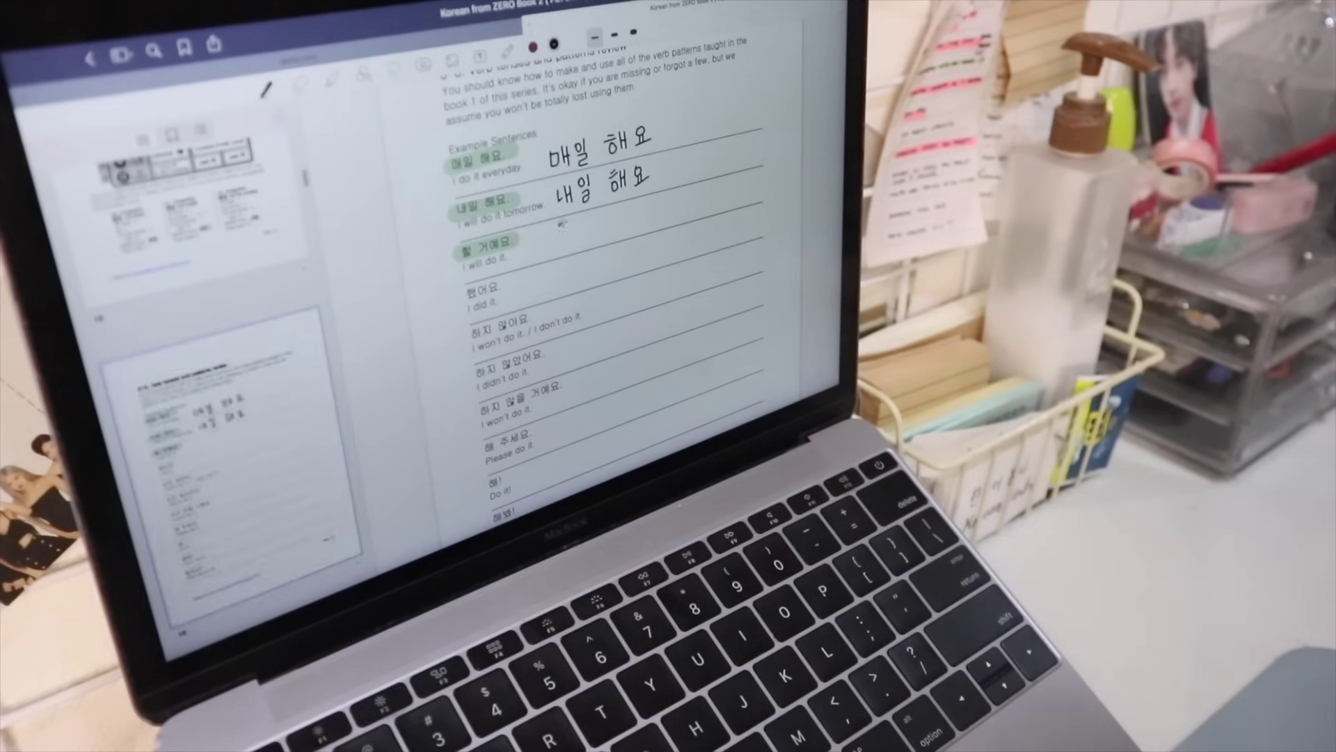
Handwrite 할 거예요 on the third example line.
drag(562, 221, 569, 220)
drag(558, 228, 575, 225)
drag(561, 233, 571, 237)
mouse_move(576, 216)
mouse_down()
mouse_move(575, 245)
mouse_move(598, 231)
mouse_up()
drag(604, 209, 607, 236)
drag(598, 221, 620, 231)
drag(632, 209, 633, 234)
mouse_move(640, 206)
mouse_down()
mouse_move(641, 235)
mouse_move(667, 223)
mouse_up()
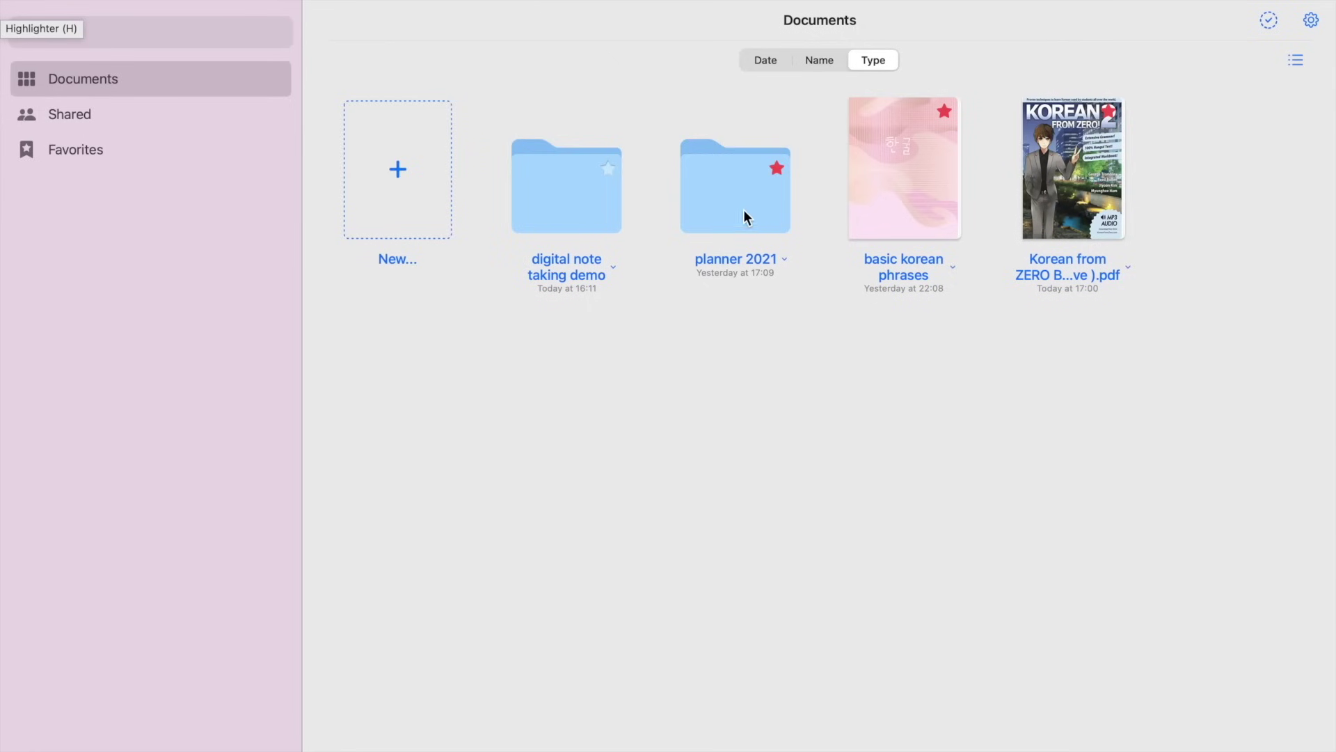
click(744, 210)
Open the october planner and set the highlighter to a custom pink with a thinner stroke.
click(602, 211)
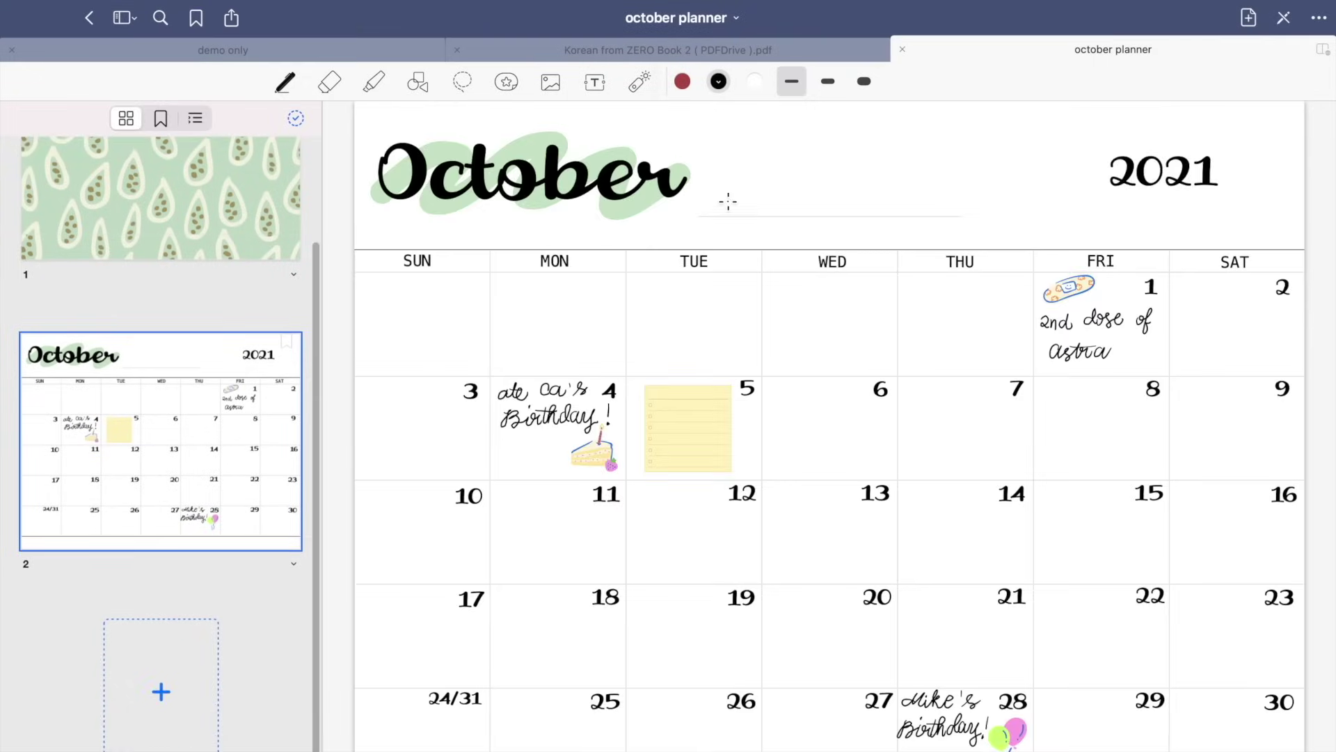
click(373, 82)
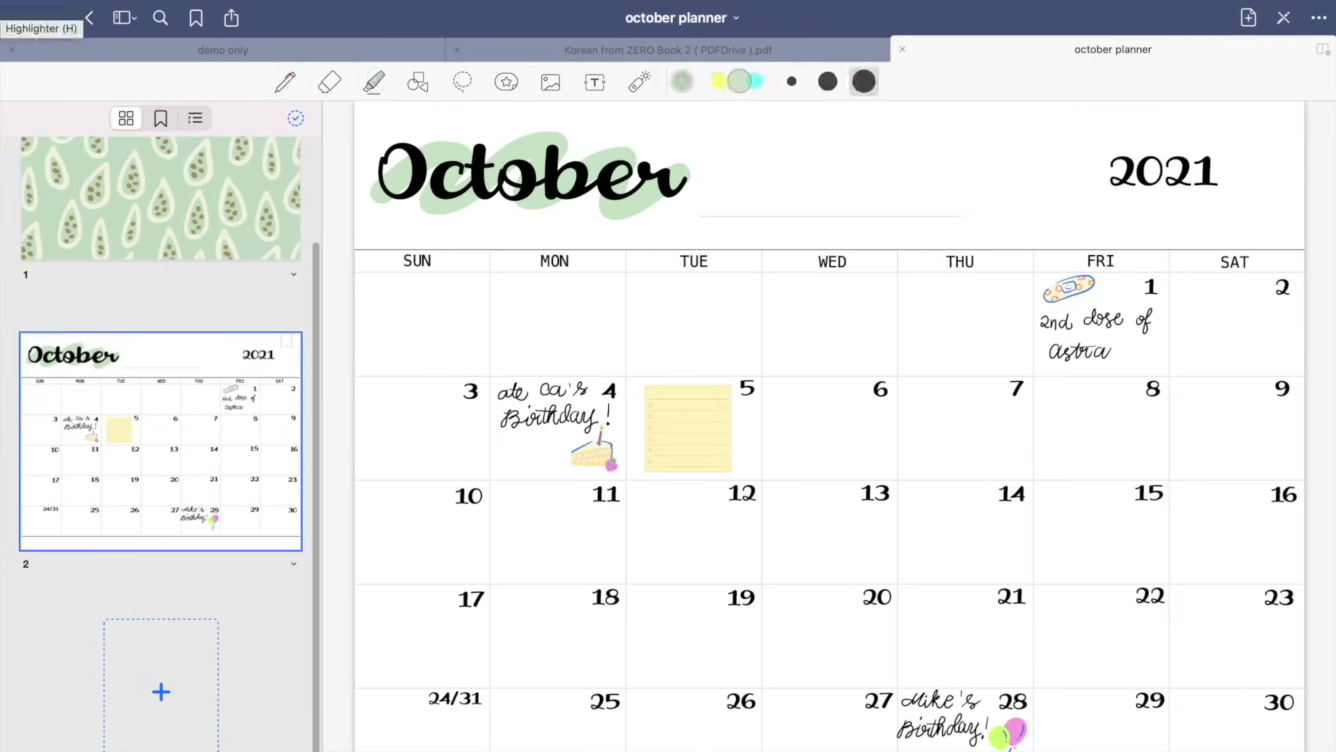
click(756, 83)
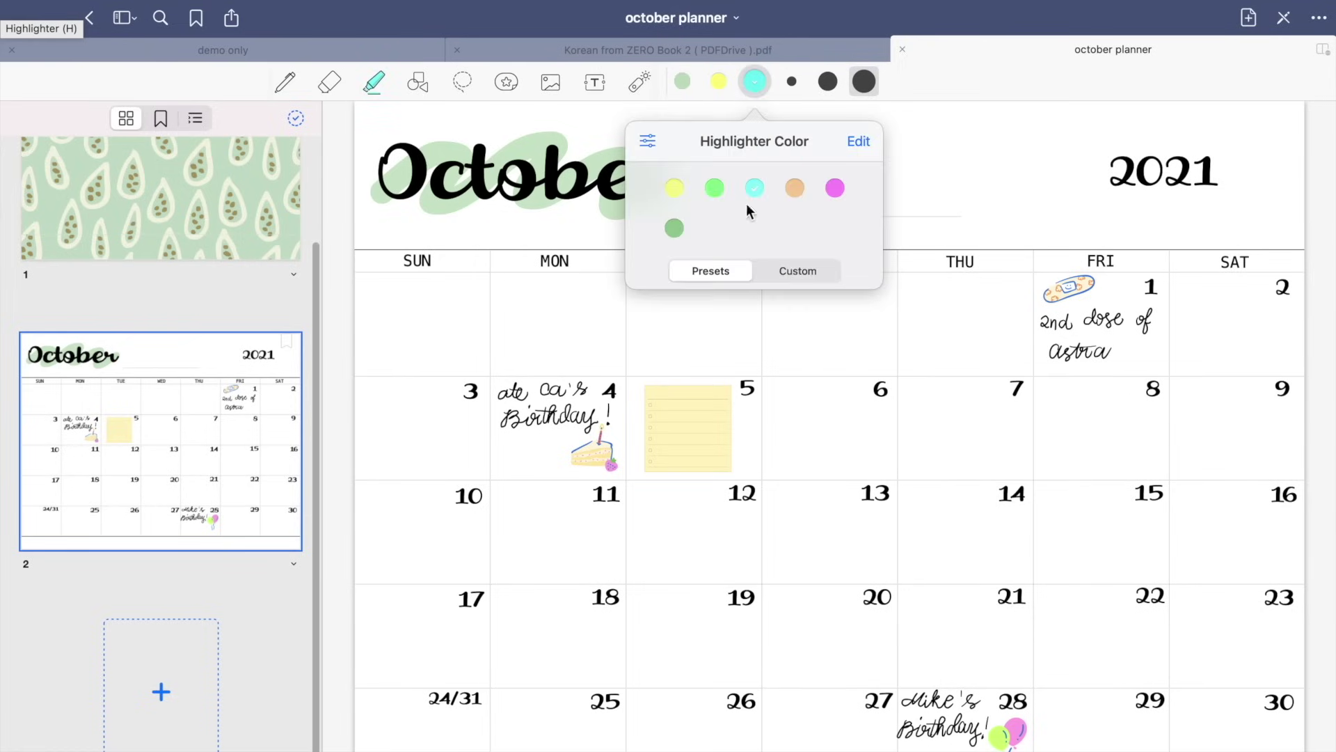
click(797, 270)
click(666, 311)
click(791, 82)
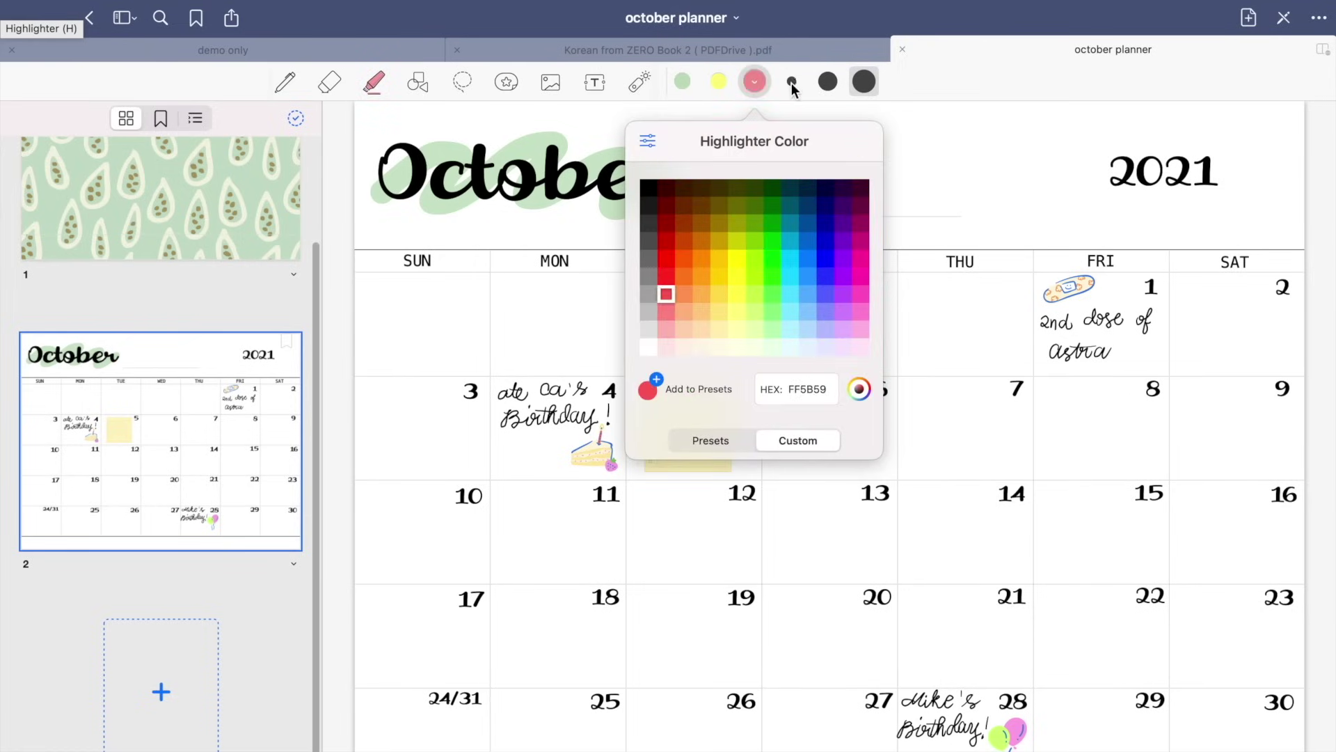
Test the pink highlighter across FRI 1 and SAT 2, then undo the strokes.
drag(1037, 362, 1150, 279)
drag(1222, 343, 1291, 291)
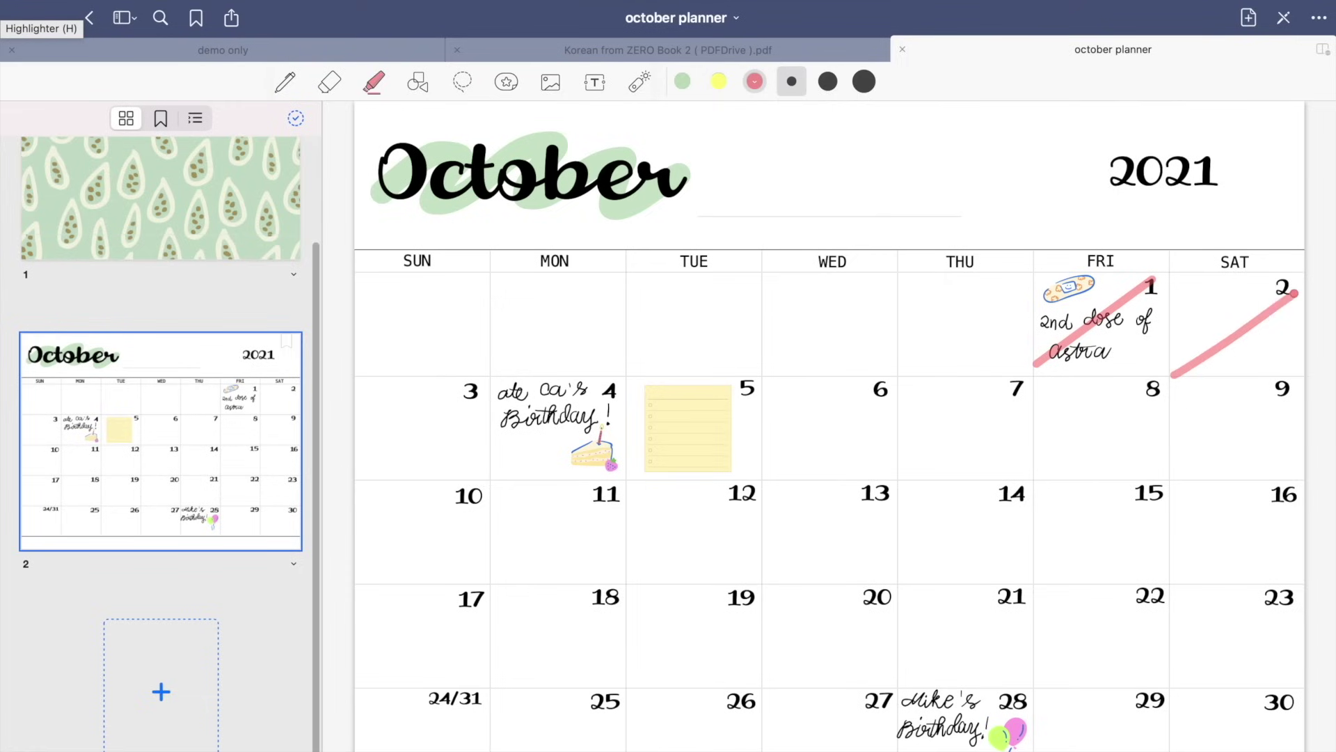
key(super+z)
key(super+z)
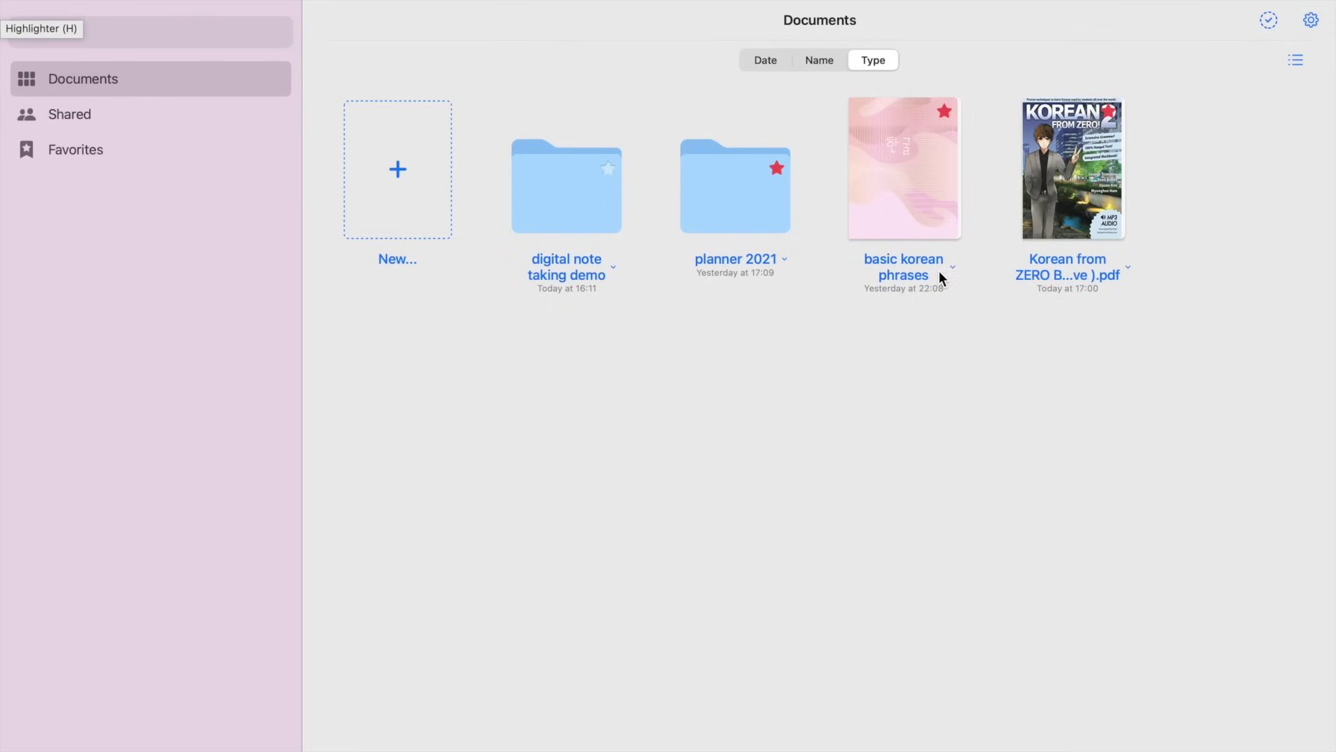
Open basic korean phrases and insert the Weather in Korean image on its blank page.
click(921, 196)
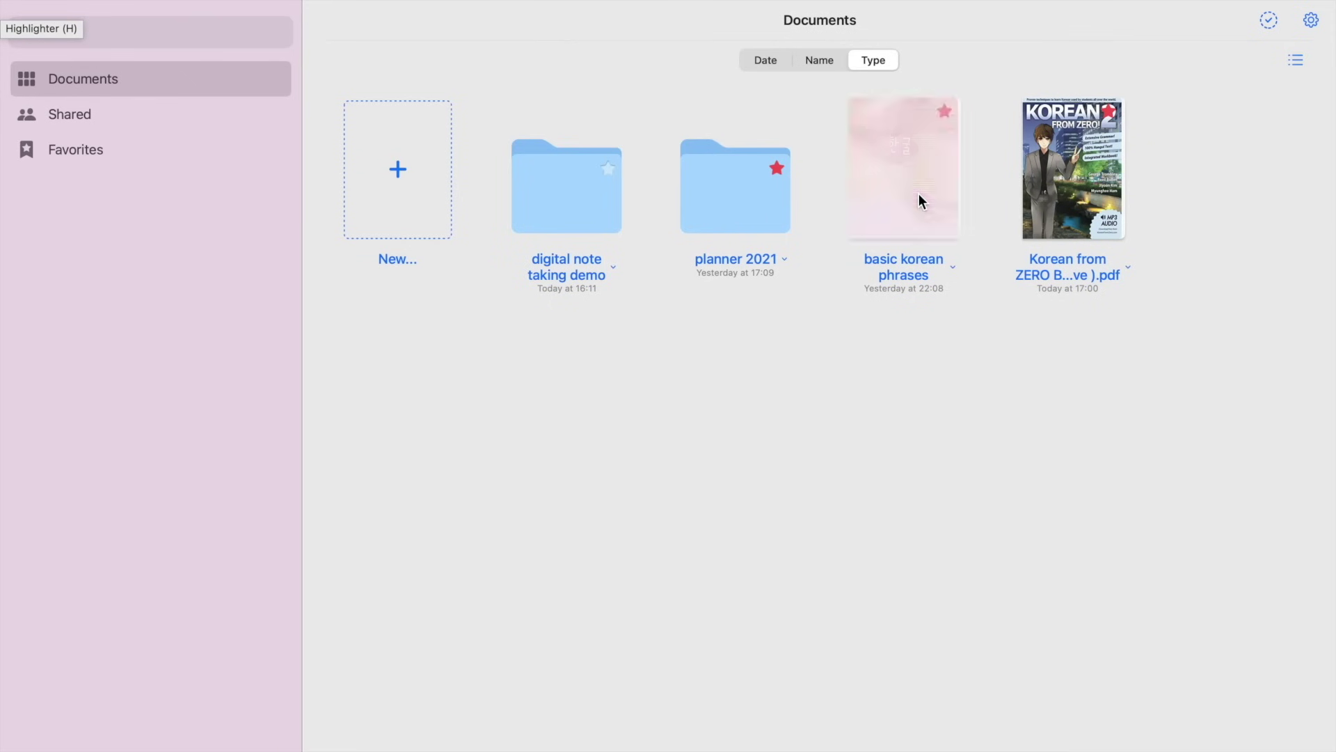
scroll(874, 257, up, 15)
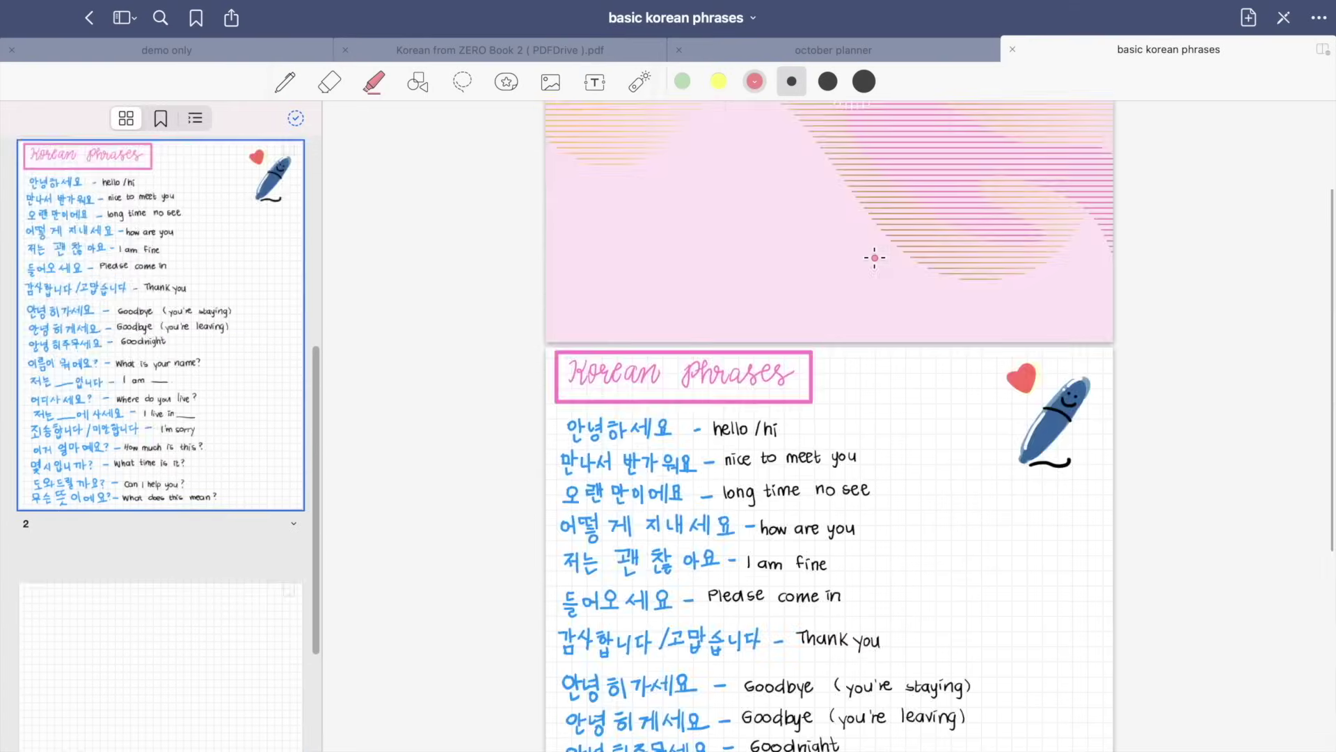
scroll(874, 256, down, 12)
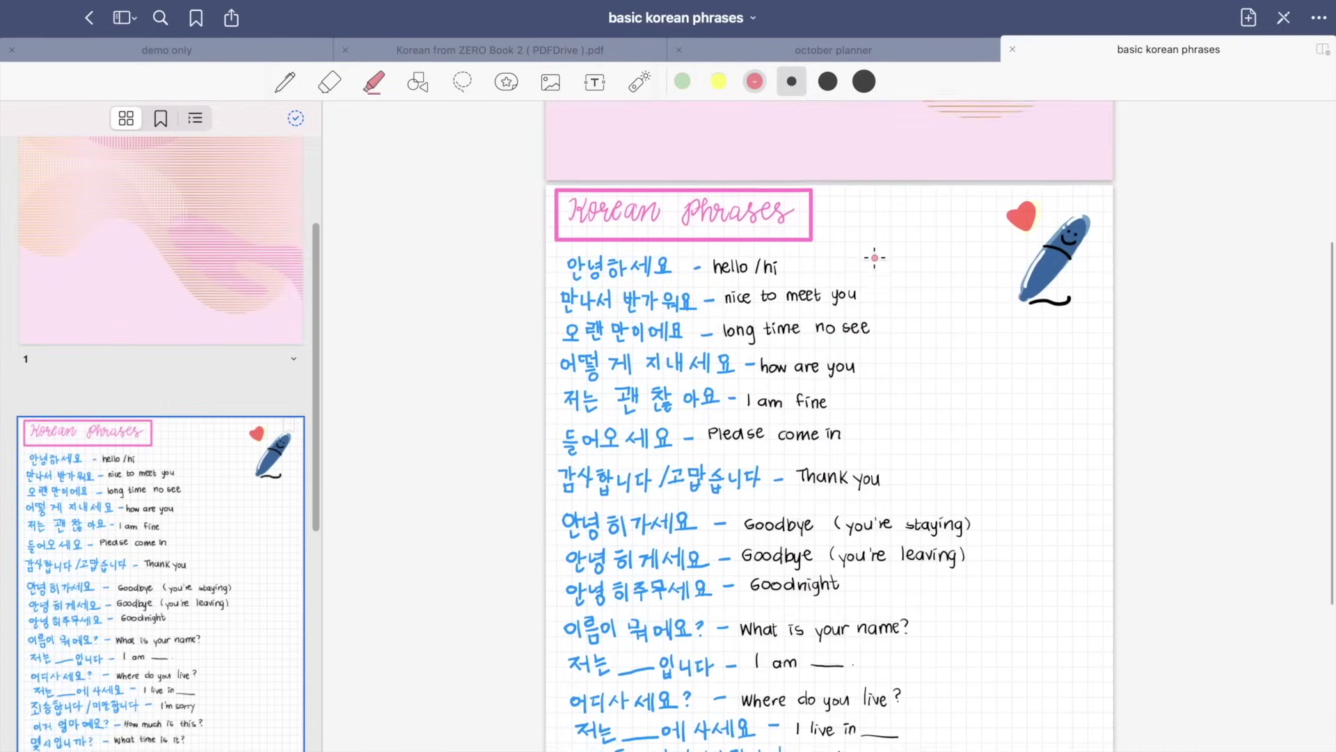
scroll(874, 257, down, 10)
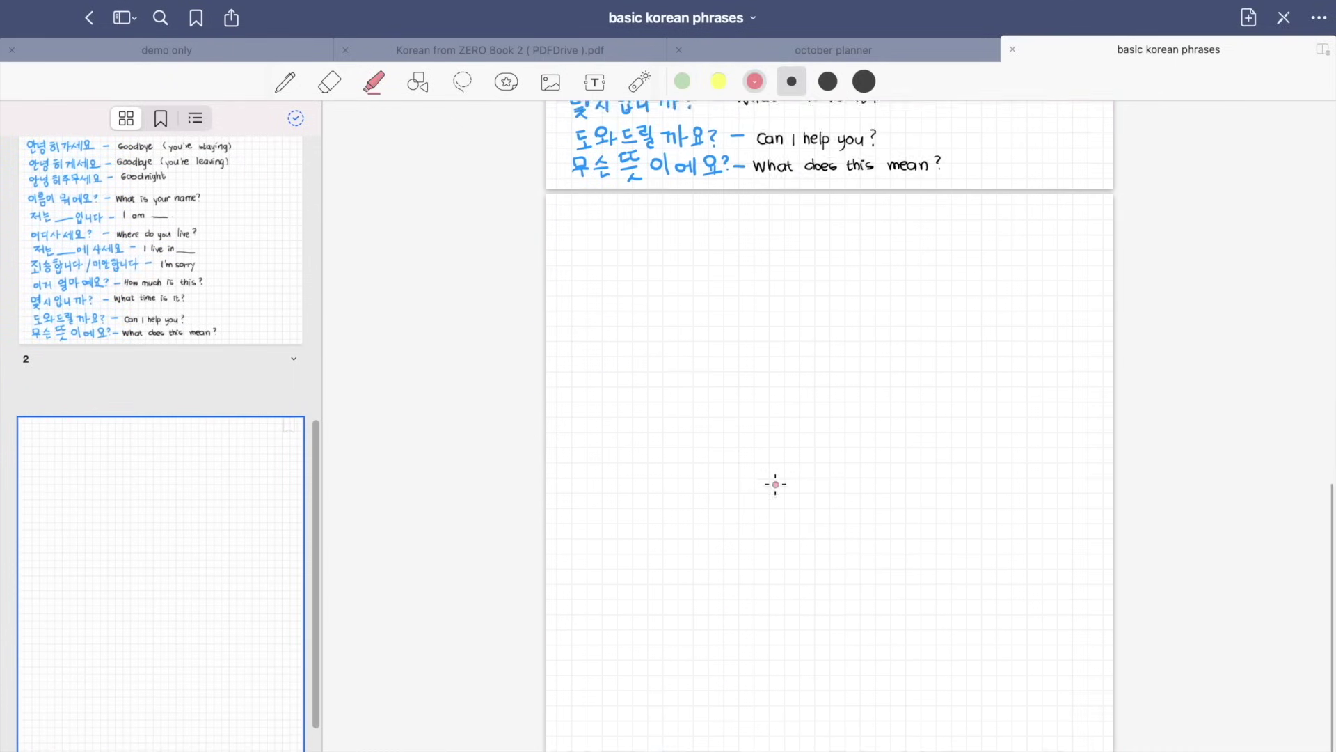
click(551, 81)
click(547, 88)
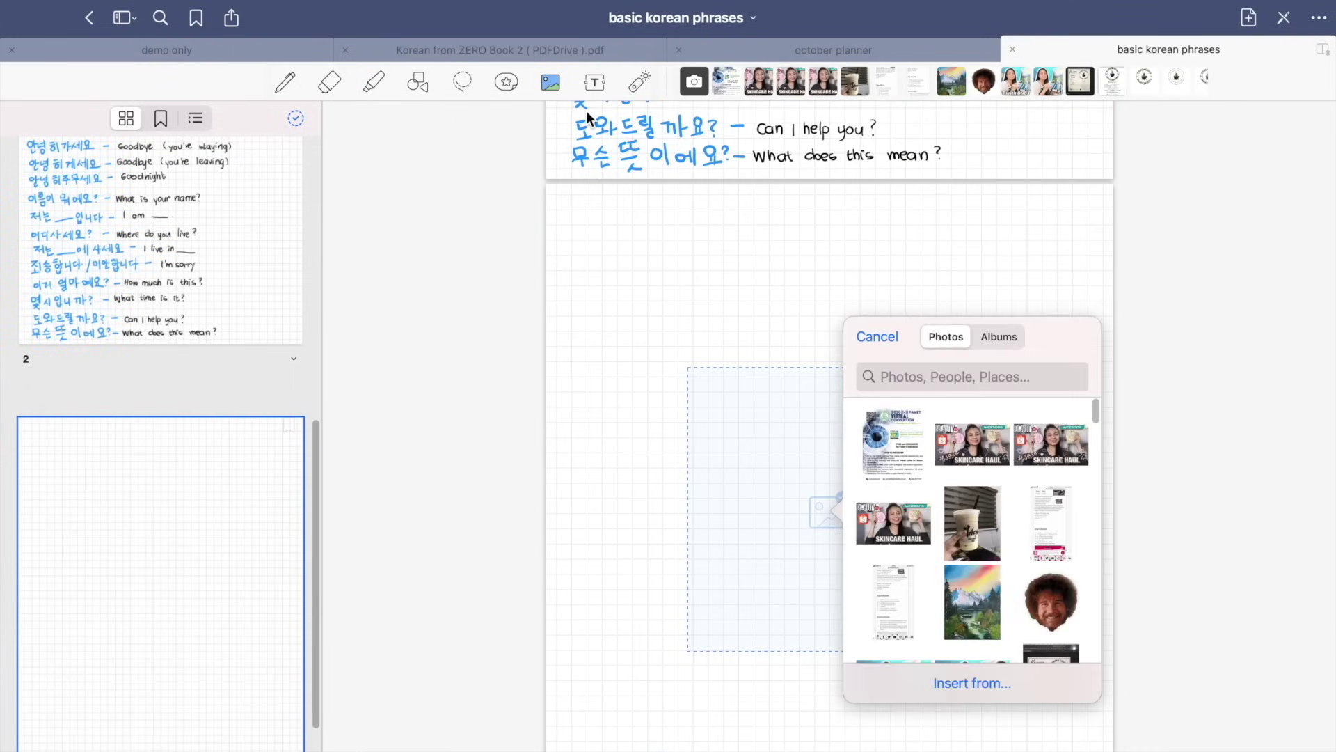
click(966, 684)
click(867, 433)
click(1025, 619)
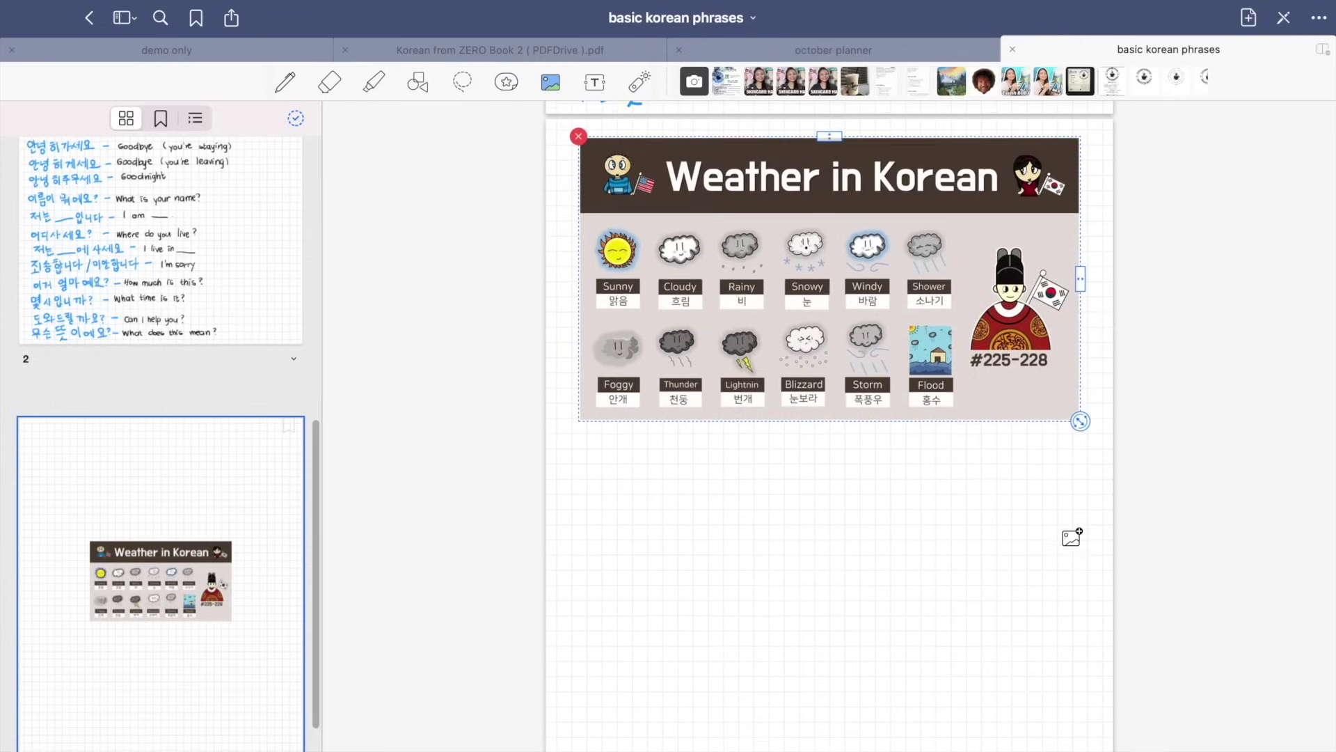
Insert the Korean Vocabulary image below the weather chart.
click(828, 478)
click(895, 487)
click(1024, 619)
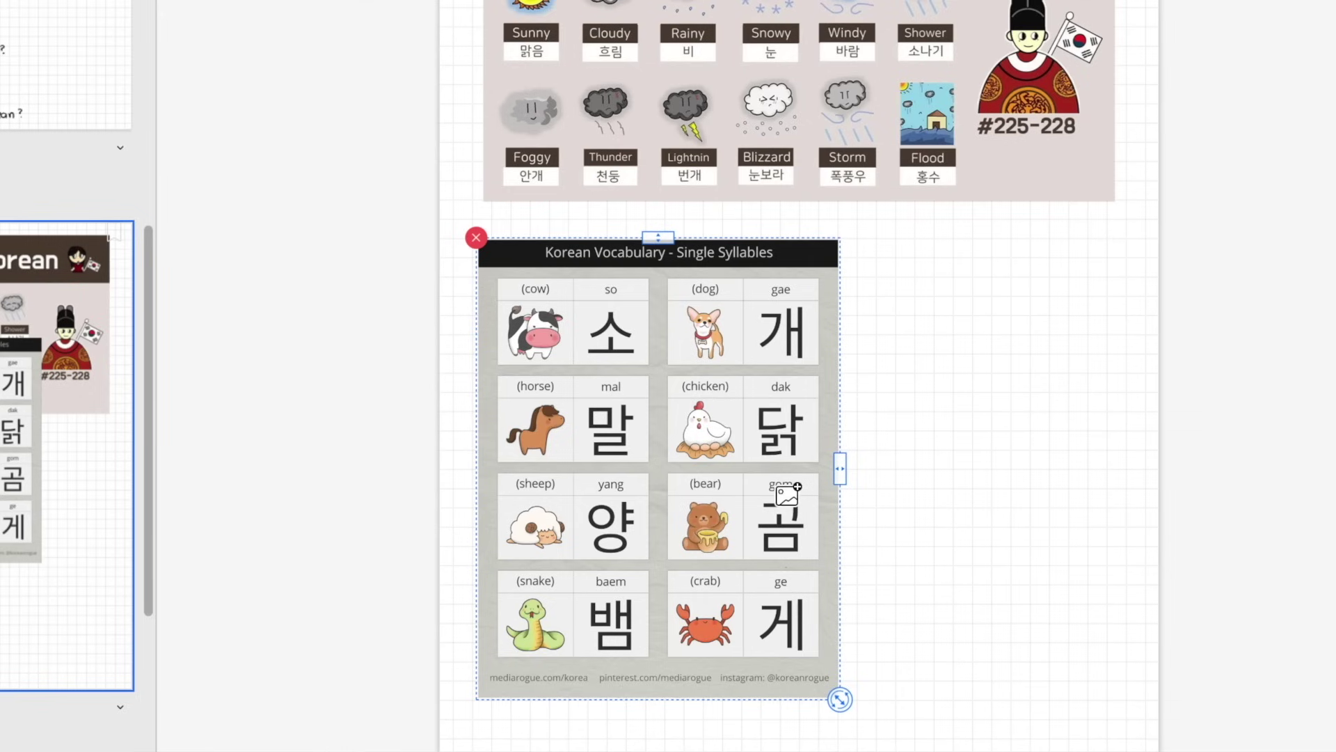
click(738, 479)
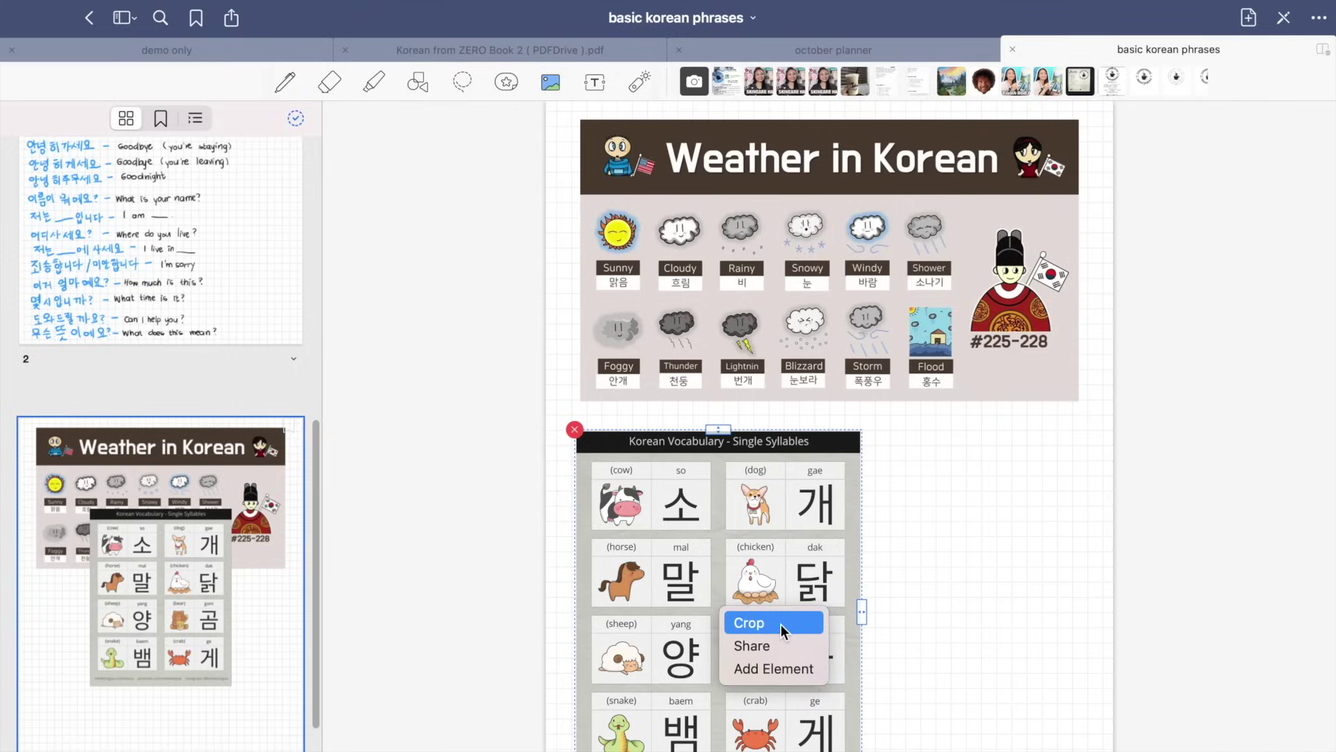
Try a freehand crop to the cow cell, undo it, and move the full vocabulary image below the weather chart.
click(781, 623)
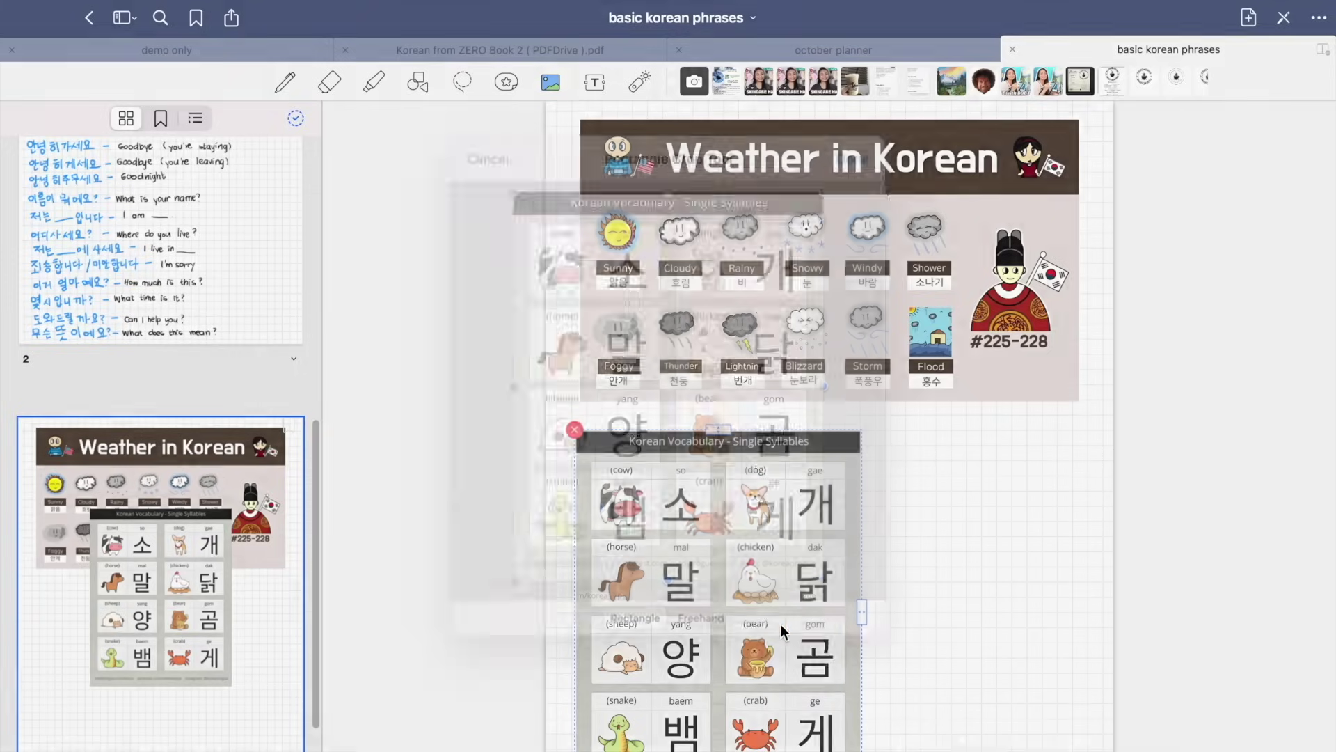
mouse_move(668, 224)
mouse_down()
mouse_move(669, 247)
mouse_move(669, 228)
mouse_up()
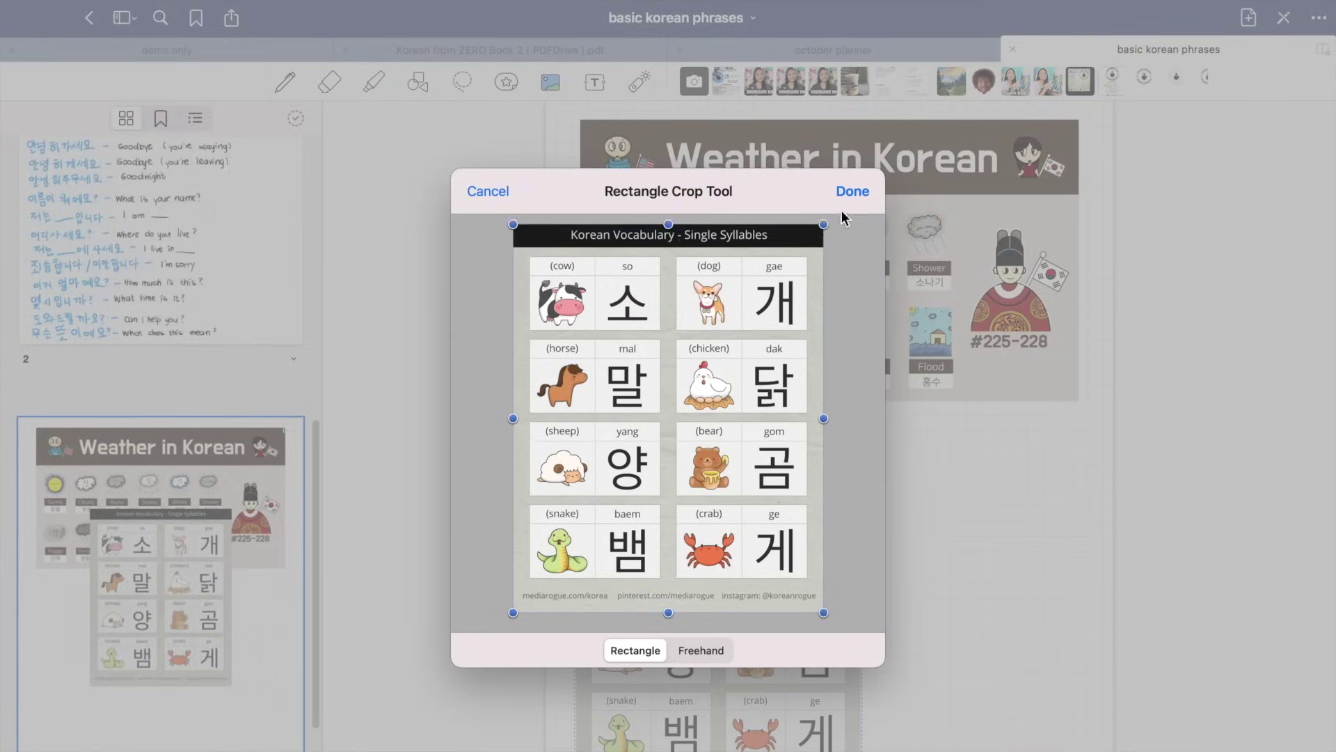
click(696, 651)
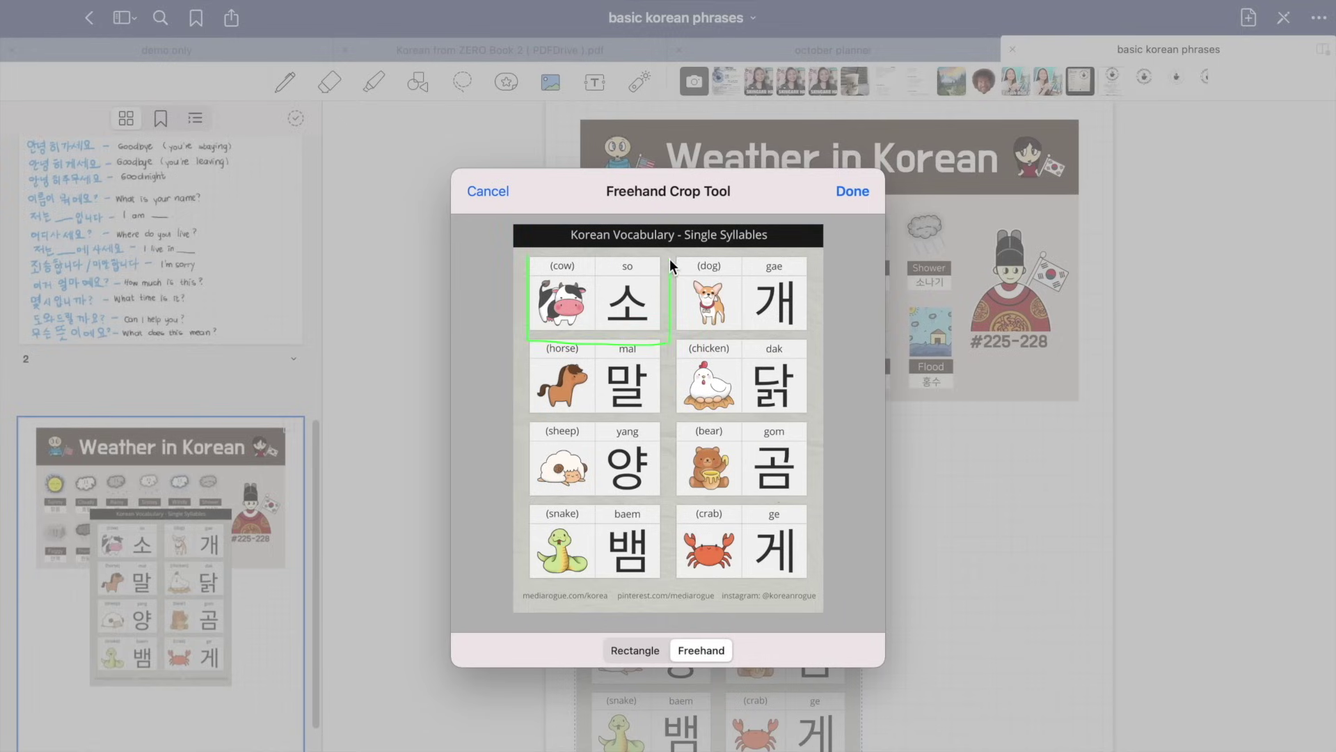
drag(672, 265, 522, 262)
click(853, 191)
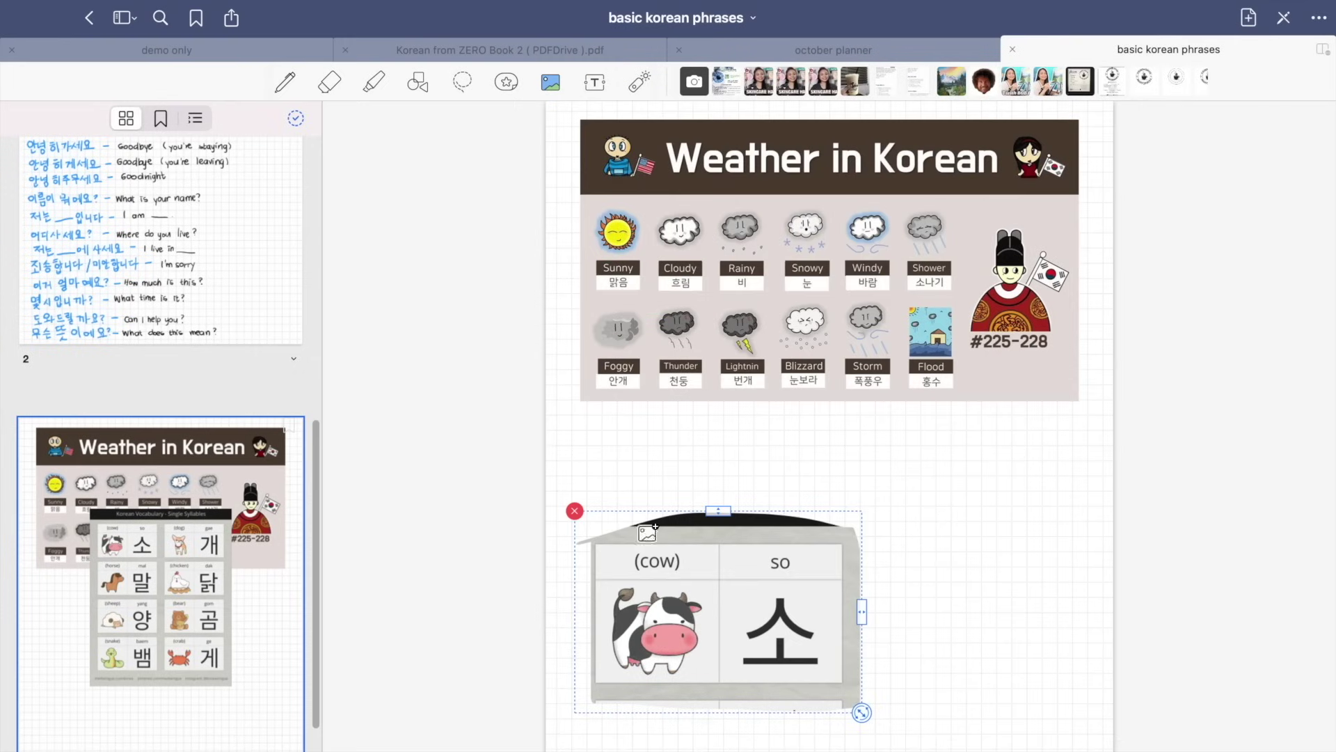
key(ctrl+z)
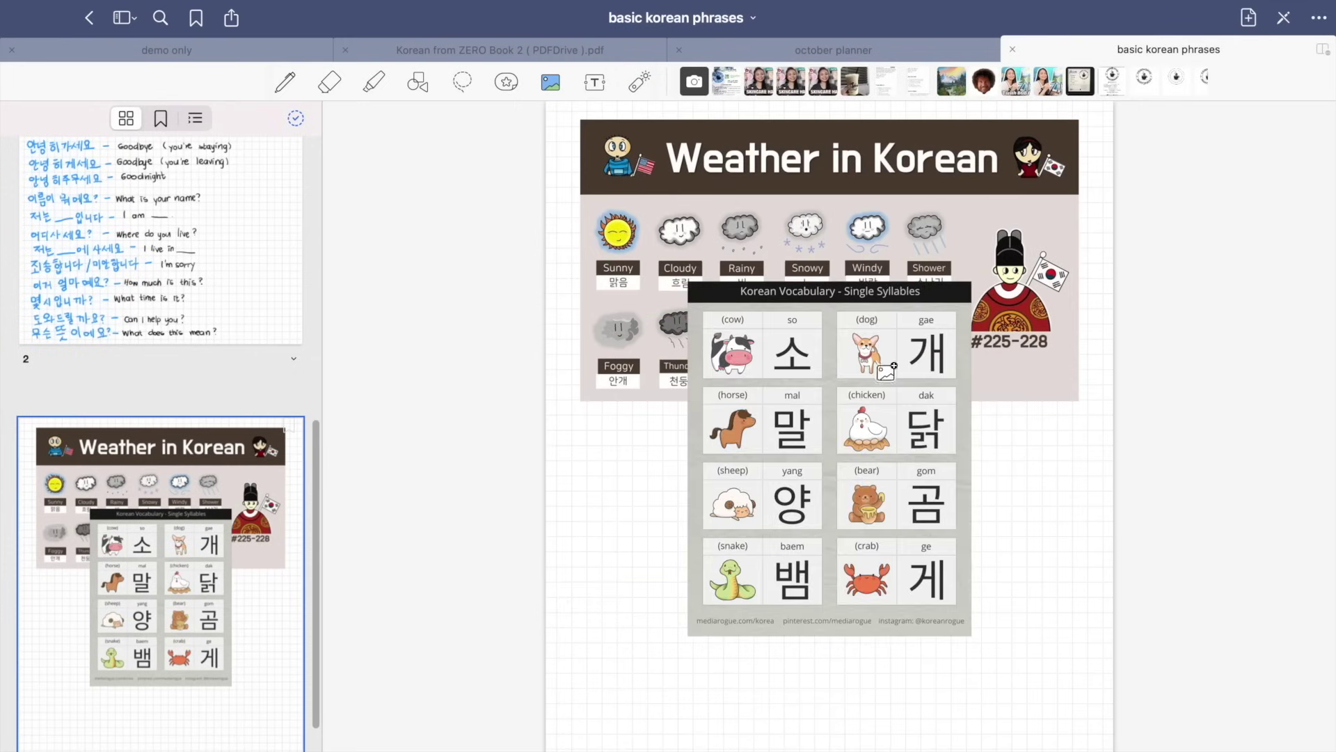
click(922, 301)
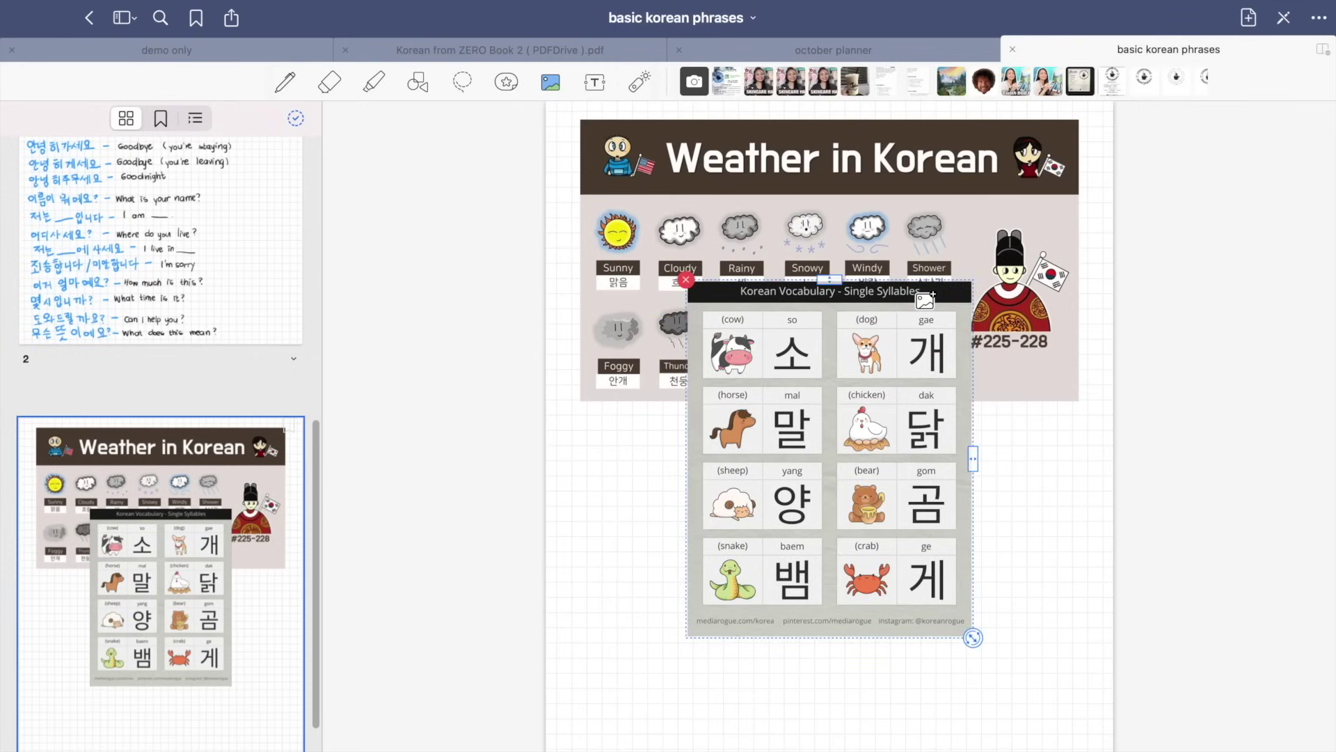
drag(924, 300, 817, 439)
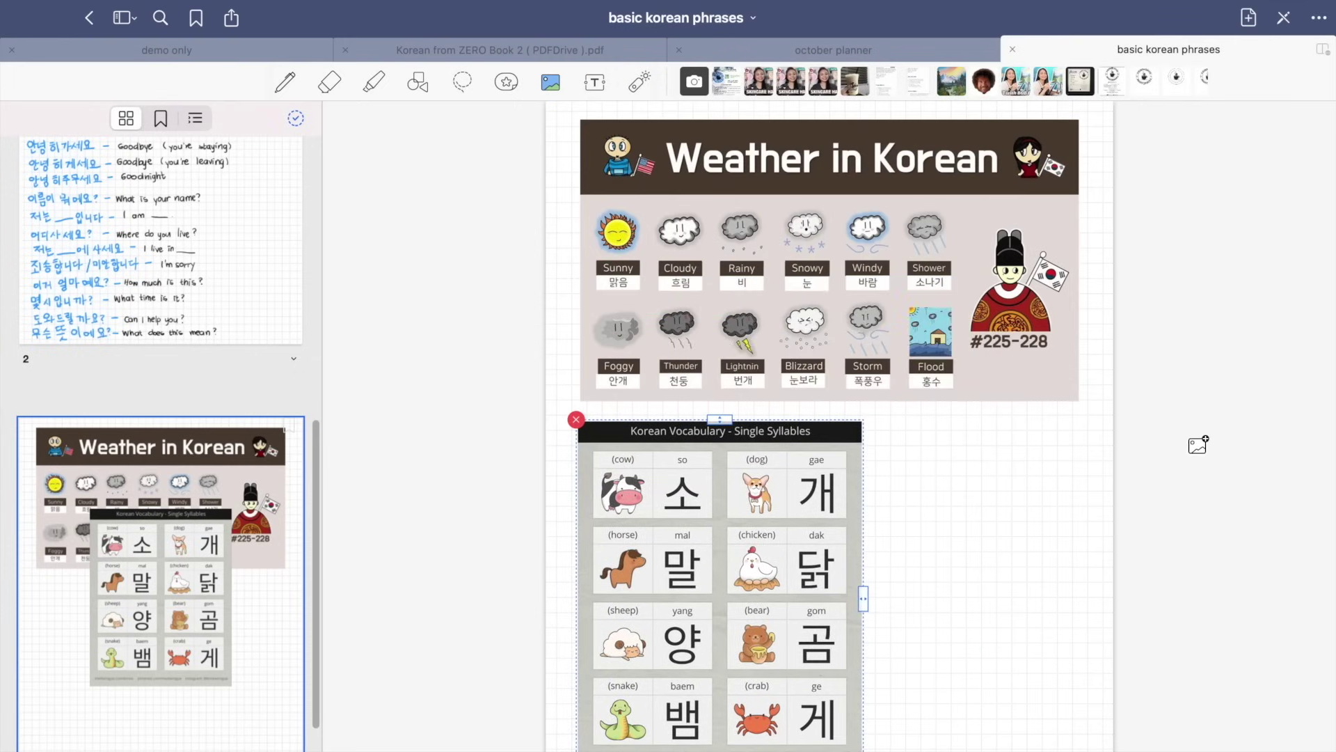